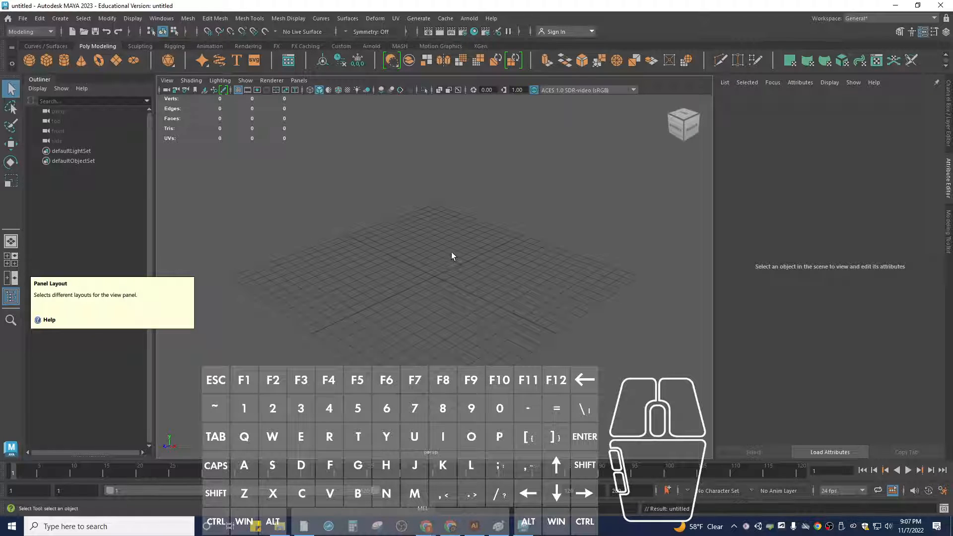
- Switch the viewport to the four-view layout with top, perspective, front and side views
{"action": "left_click", "coordinate": [20, 260]}
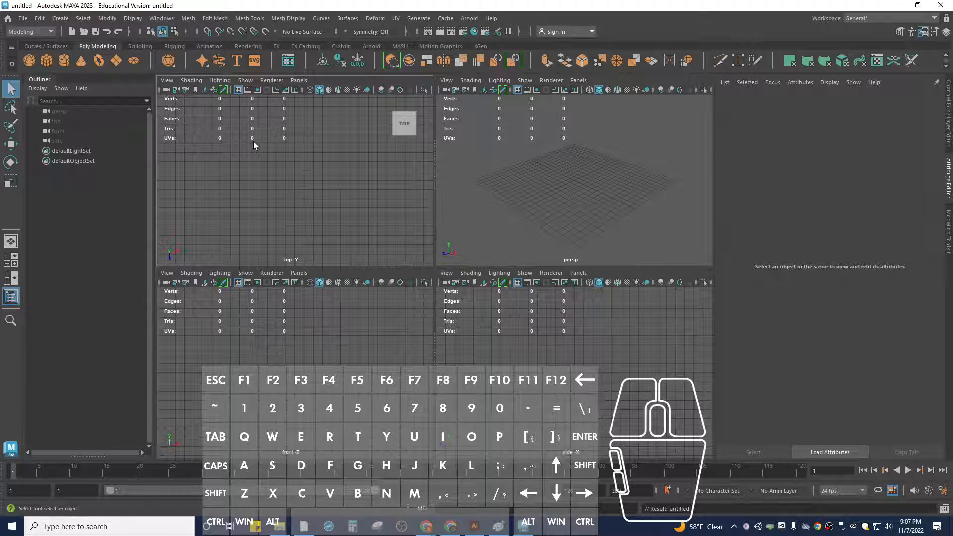
{"action": "left_click", "coordinate": [117, 61]}
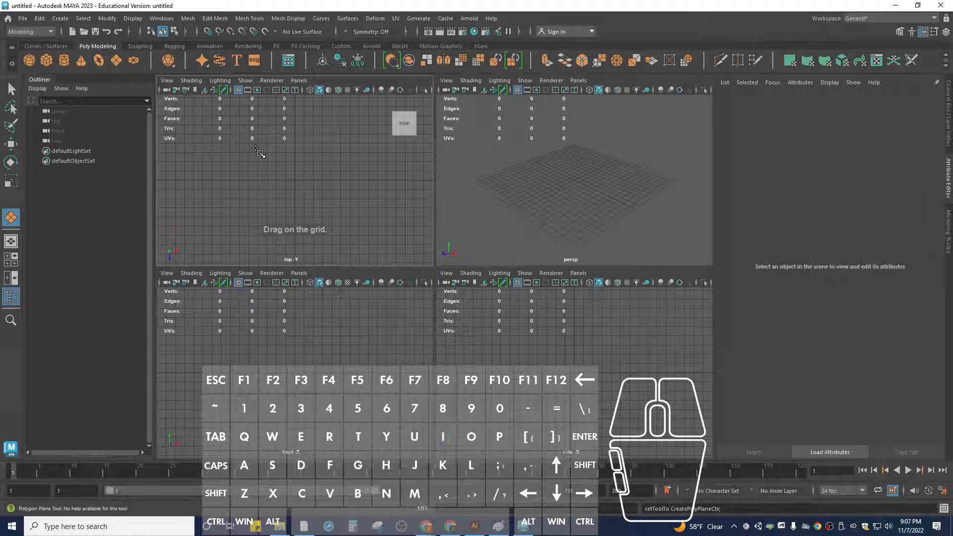
{"action": "left_click_drag", "start_coordinate": [260, 144], "coordinate": [335, 217]}
{"action": "key", "text": "ctrl+z"}
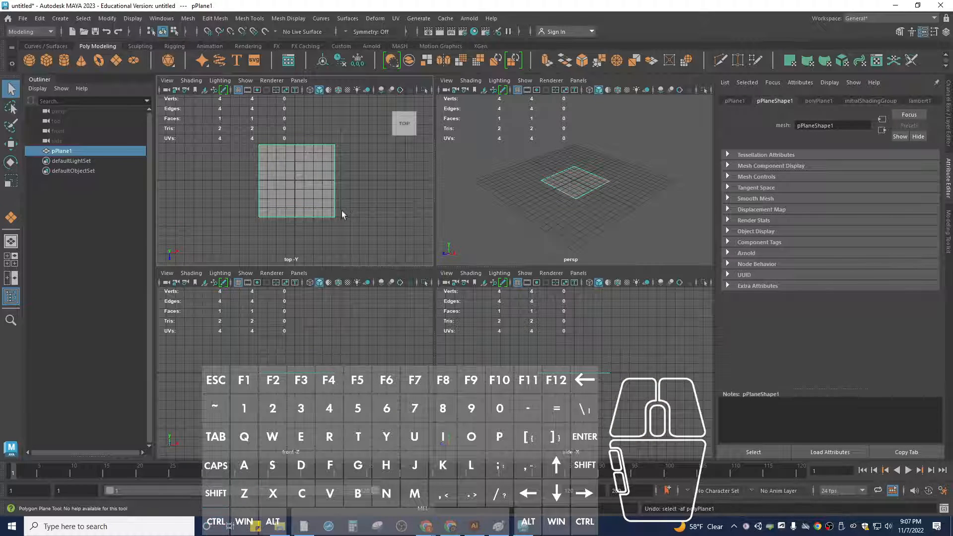
{"action": "key", "text": "Escape"}
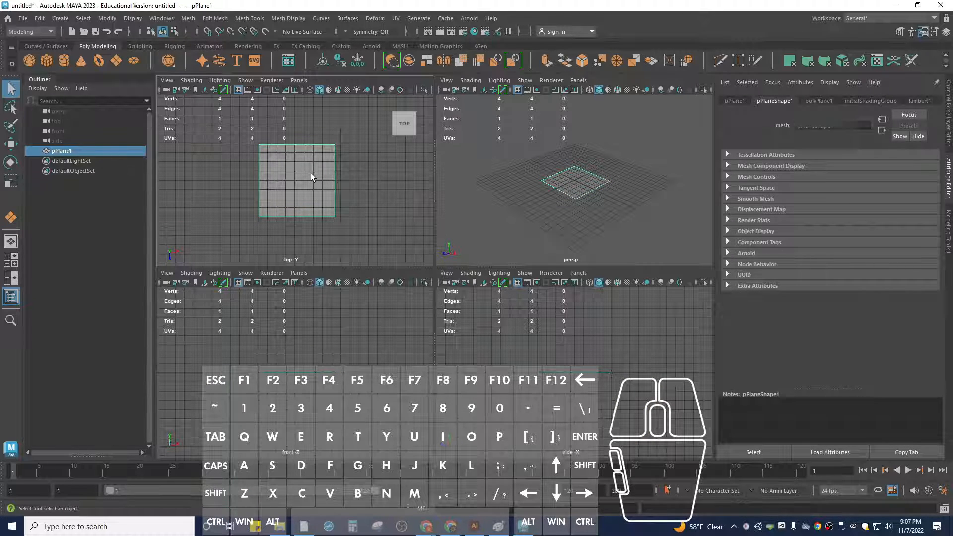
{"action": "key", "text": "Delete"}
- Turn on grid snapping and create a polygon plane about 8 by 8 grid units centred on the origin in the top view
{"action": "left_click", "coordinate": [209, 31]}
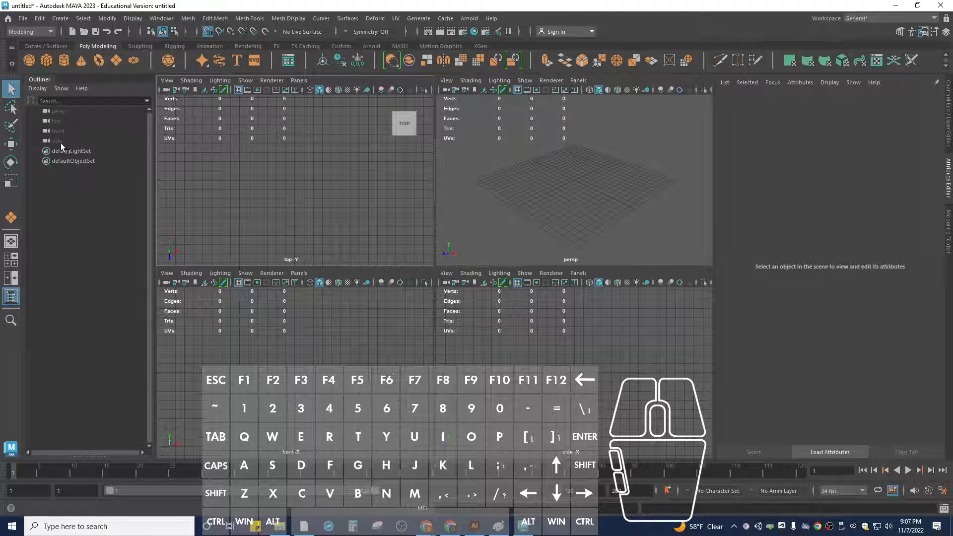
{"action": "left_click", "coordinate": [116, 60]}
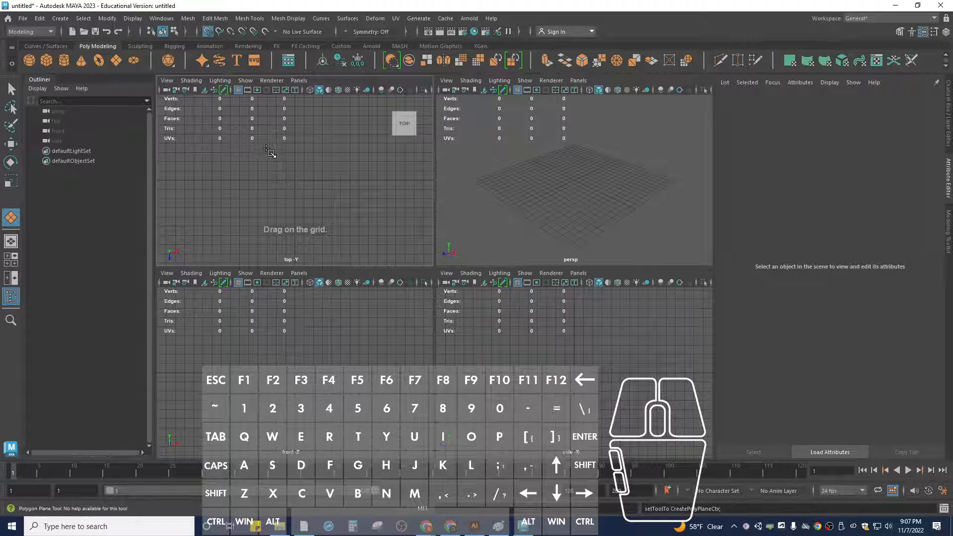
{"action": "left_click_drag", "start_coordinate": [258, 143], "coordinate": [331, 217]}
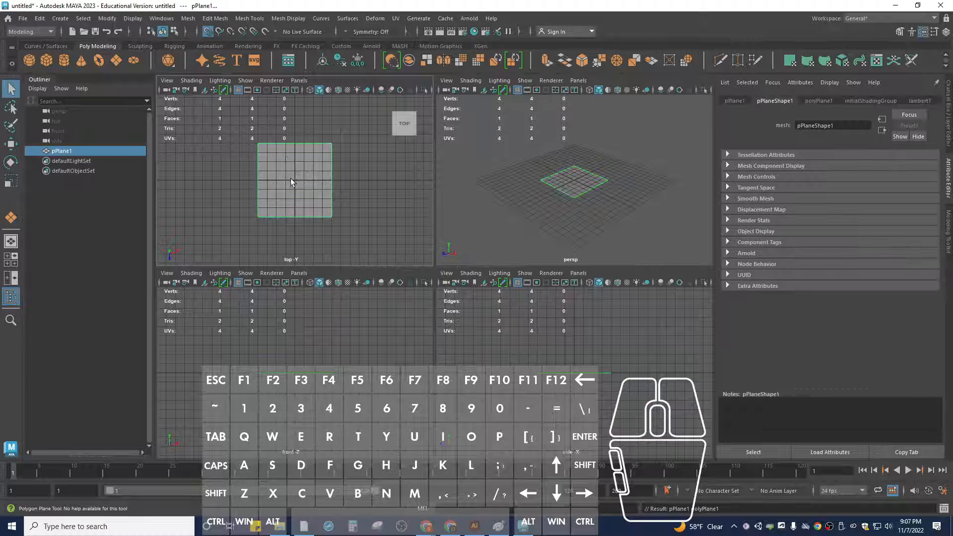
{"action": "left_click", "coordinate": [60, 19]}
{"action": "mouse_move", "coordinate": [138, 58]}
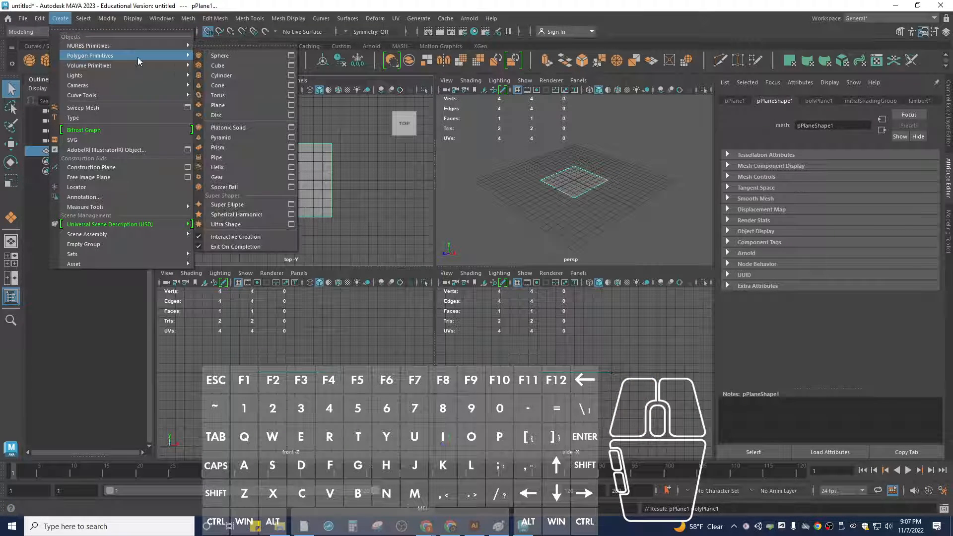
{"action": "left_click", "coordinate": [245, 238]}
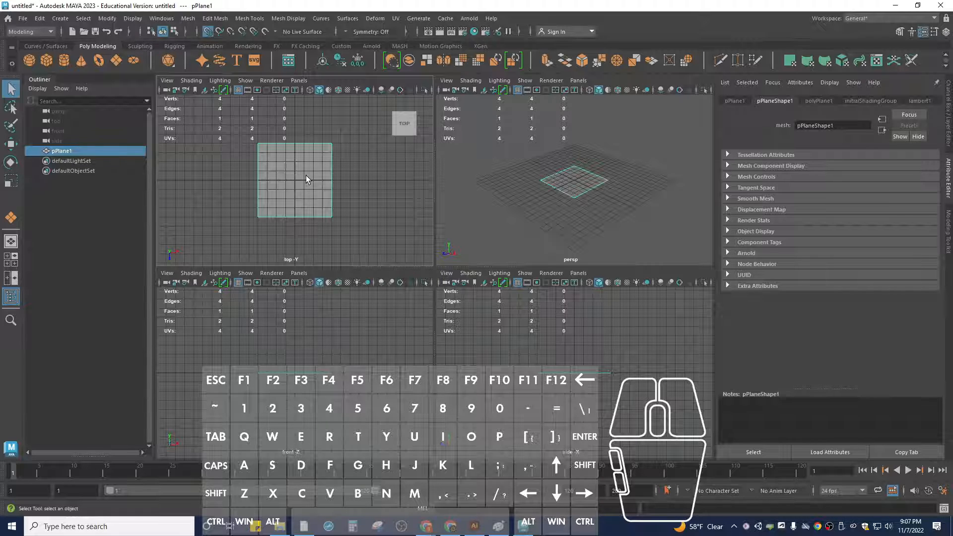
- Assign a new Lambert material to the plane and connect a File texture to its color
{"action": "right_click_drag", "start_coordinate": [310, 163], "coordinate": [332, 423]}
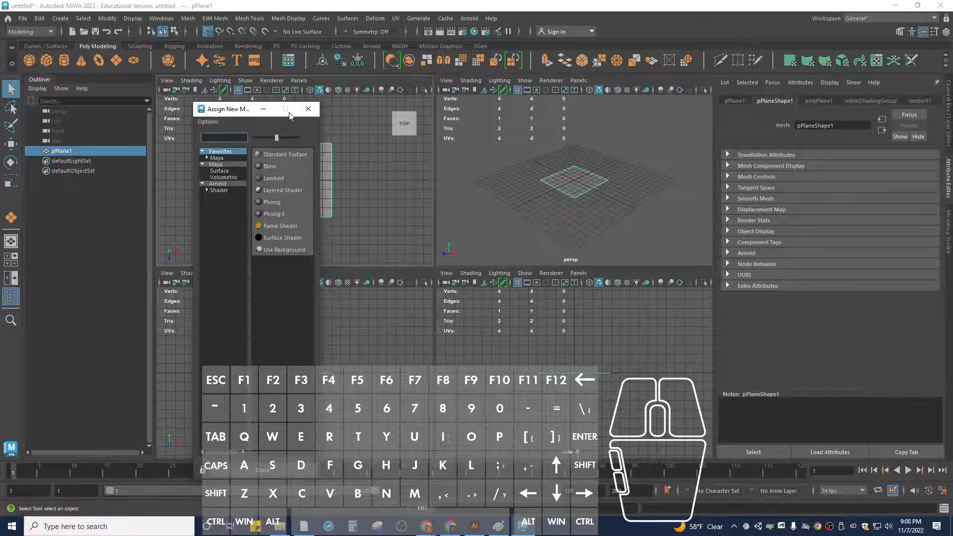
{"action": "left_click", "coordinate": [282, 182]}
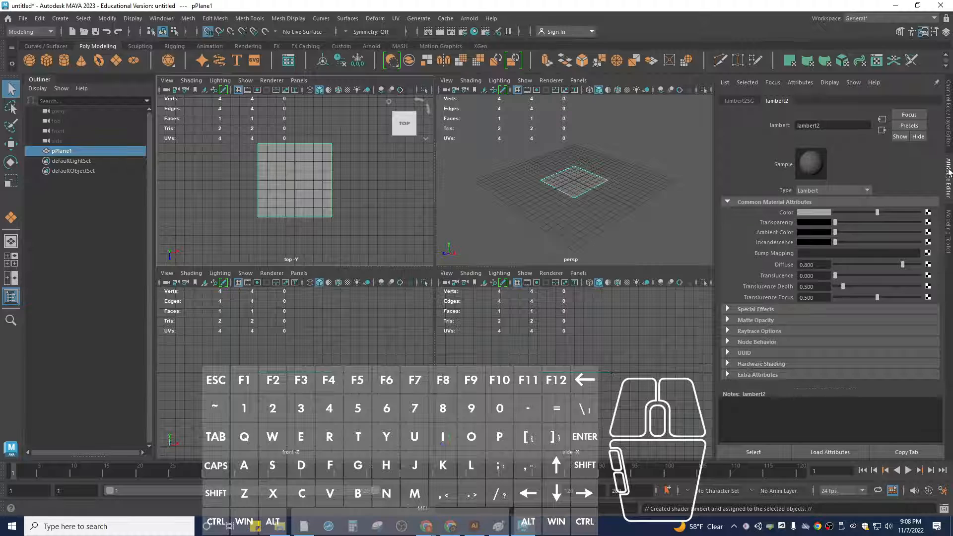
{"action": "left_click", "coordinate": [928, 213]}
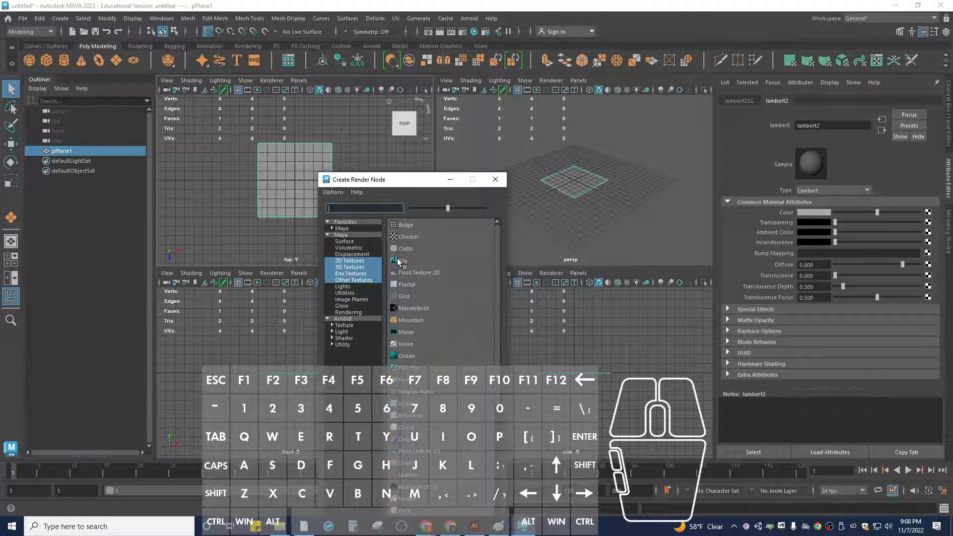
{"action": "left_click", "coordinate": [400, 260]}
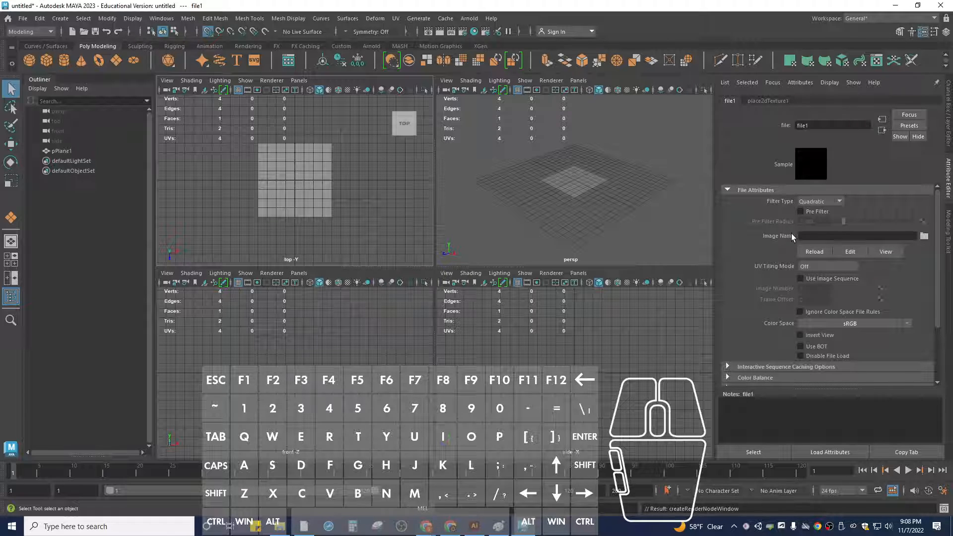
- Browse for the texture's image file in the Downloads folder, sorting the files by newest modification date
{"action": "left_click", "coordinate": [924, 236]}
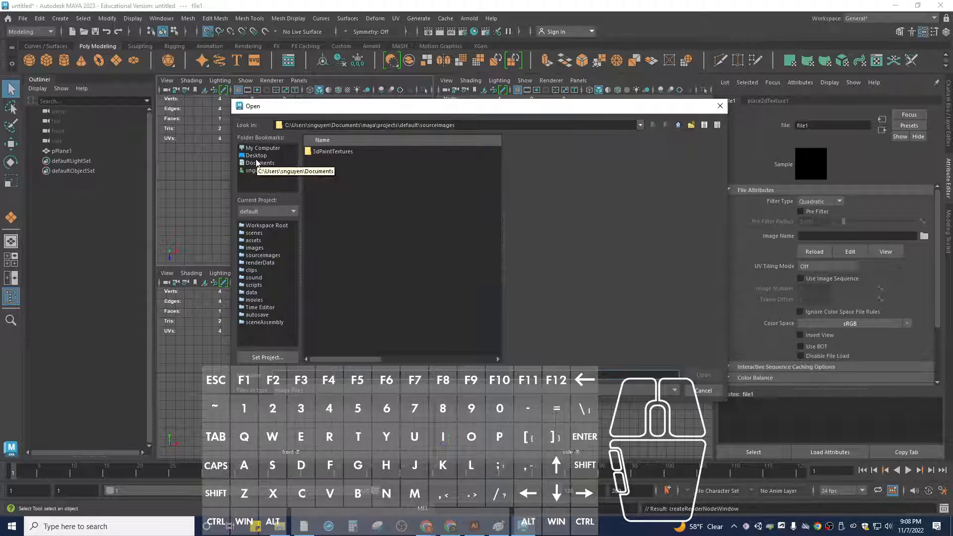
{"action": "left_click", "coordinate": [256, 172]}
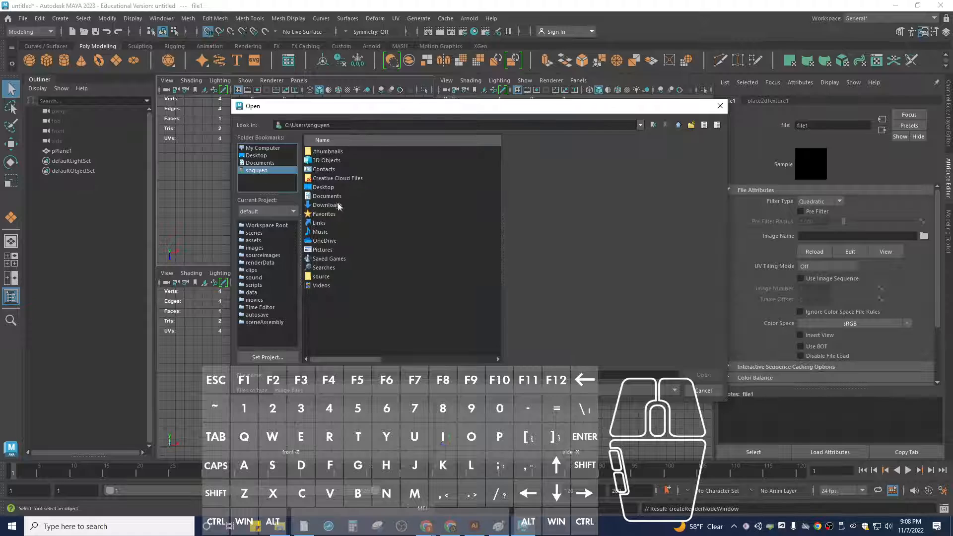
{"action": "double_click", "coordinate": [339, 205]}
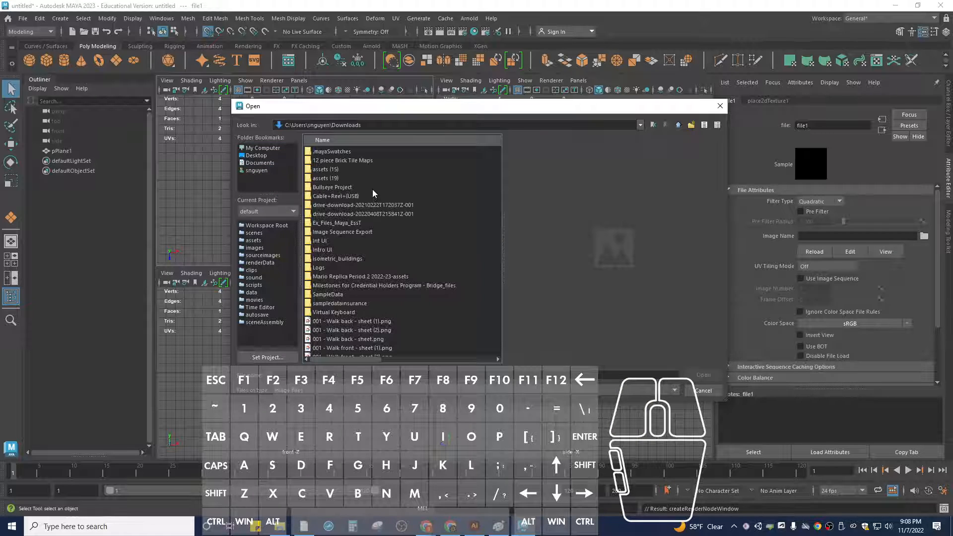
{"action": "scroll", "coordinate": [367, 246], "scroll_direction": "down", "scroll_amount": 4}
{"action": "scroll", "coordinate": [368, 247], "scroll_direction": "up", "scroll_amount": 4}
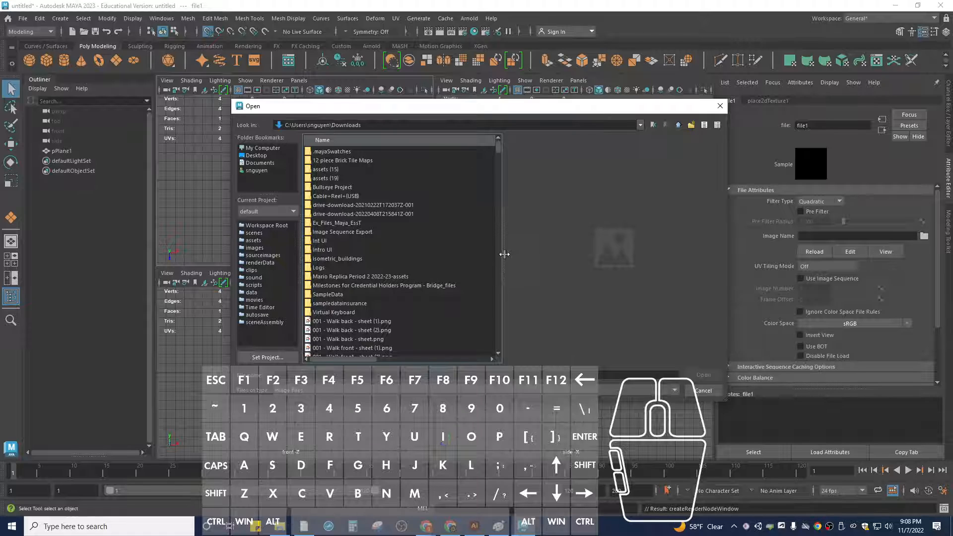
{"action": "left_click_drag", "start_coordinate": [502, 253], "coordinate": [715, 264]}
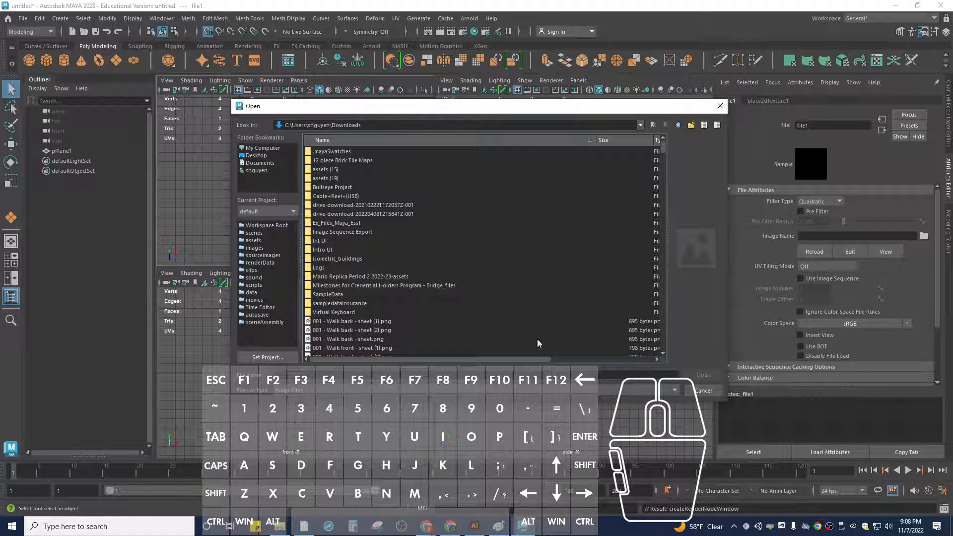
{"action": "left_click_drag", "start_coordinate": [498, 359], "coordinate": [589, 359]}
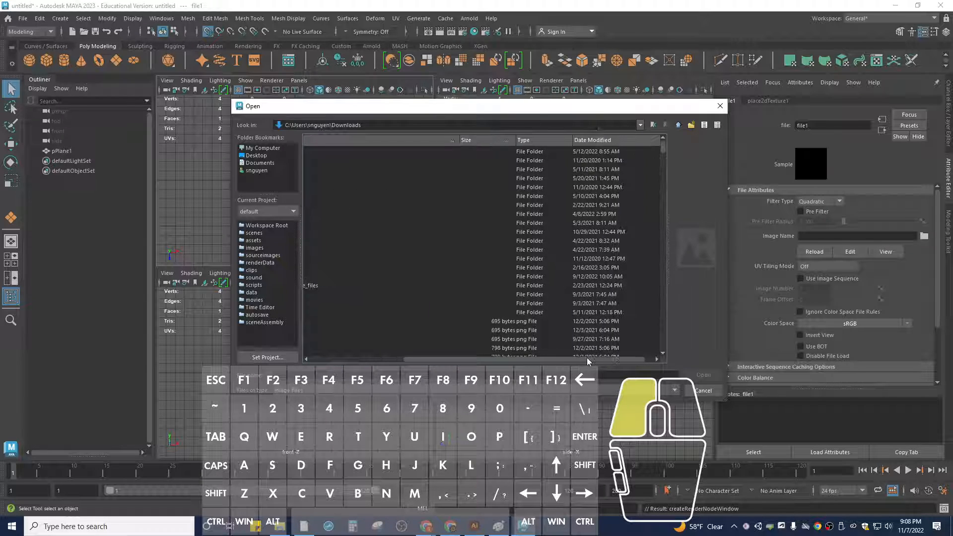
{"action": "left_click", "coordinate": [605, 141]}
{"action": "left_click", "coordinate": [605, 141]}
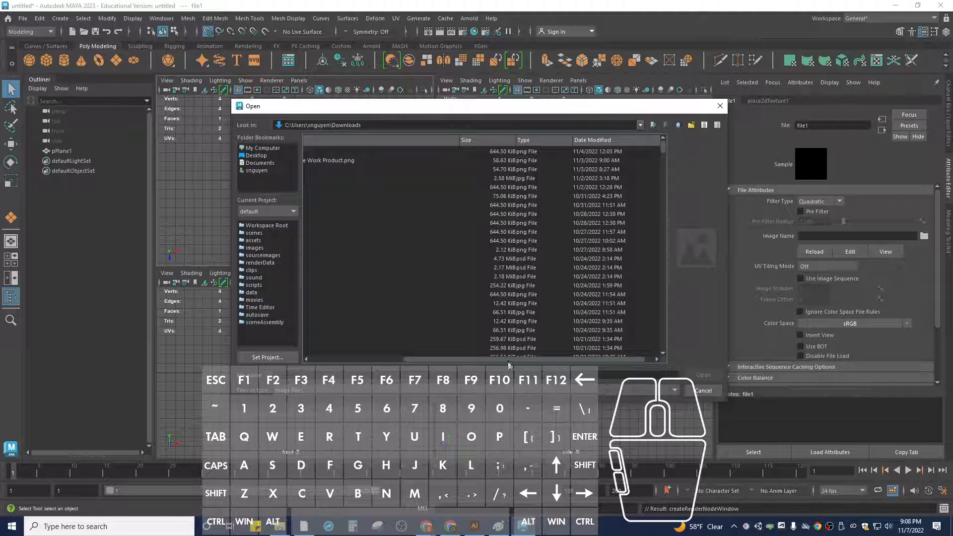
{"action": "left_click_drag", "start_coordinate": [512, 360], "coordinate": [388, 364]}
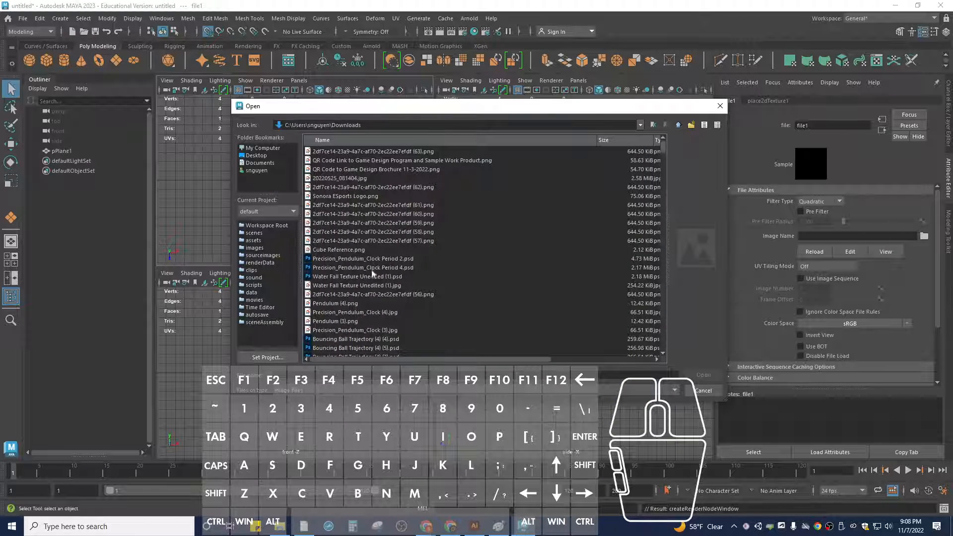
{"action": "scroll", "coordinate": [372, 274], "scroll_direction": "down", "scroll_amount": 2}
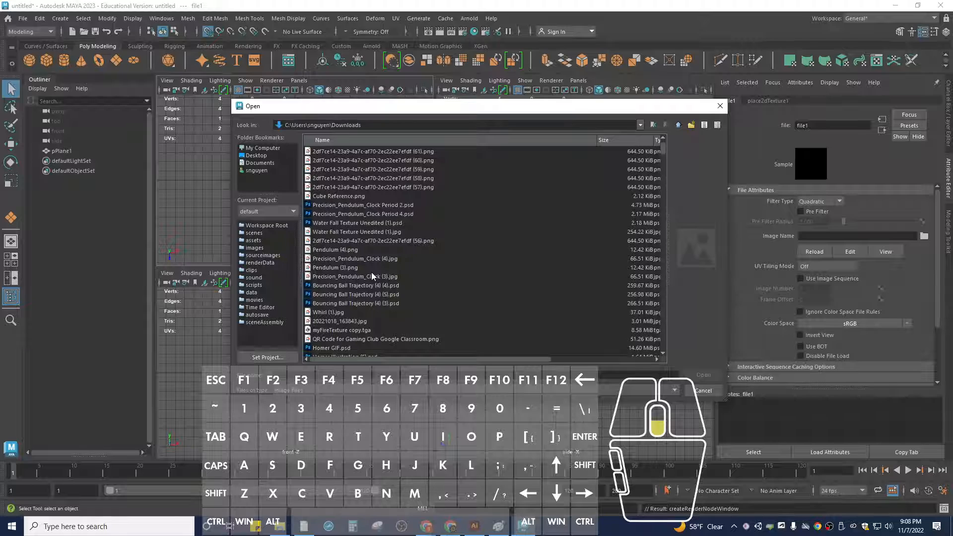
{"action": "scroll", "coordinate": [372, 273], "scroll_direction": "up", "scroll_amount": 2}
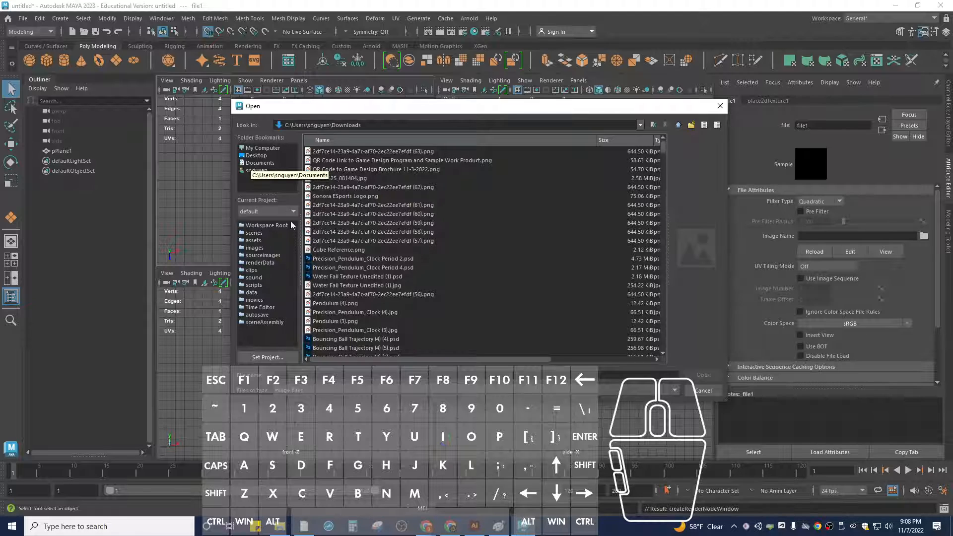
- Load Poke Ball Reference.tx from the Documents folder as the texture's image
{"action": "left_click", "coordinate": [264, 163]}
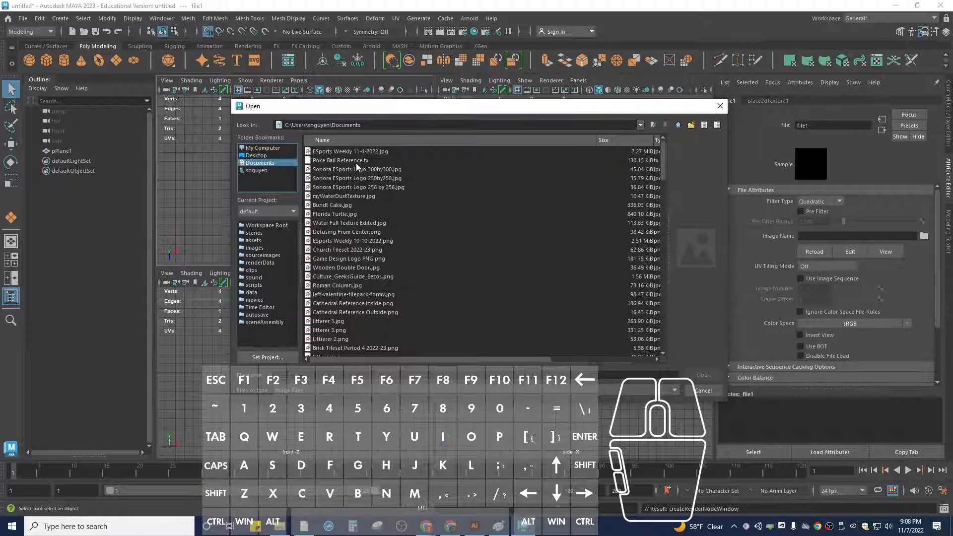
{"action": "double_click", "coordinate": [356, 161]}
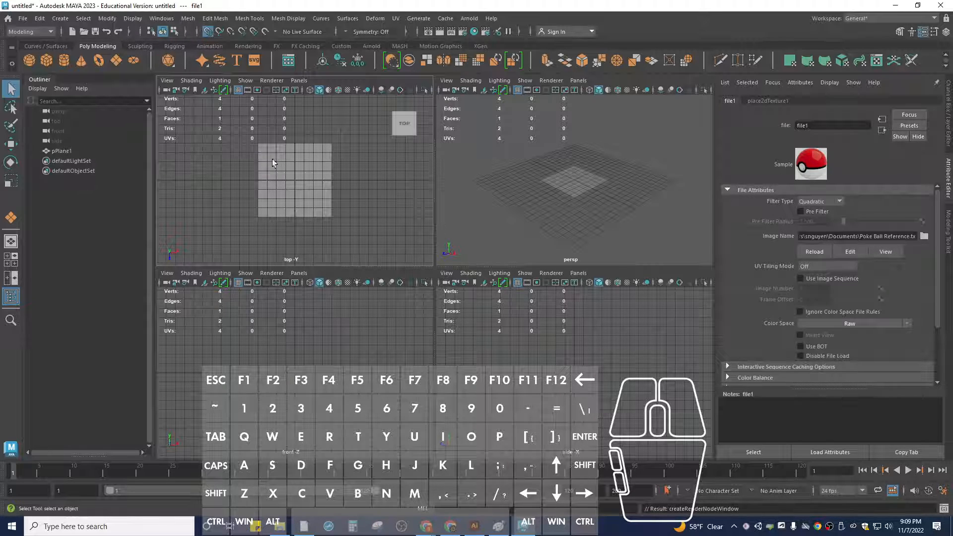
- Display the plane with its texture in both the top and perspective views
{"action": "left_click", "coordinate": [286, 170]}
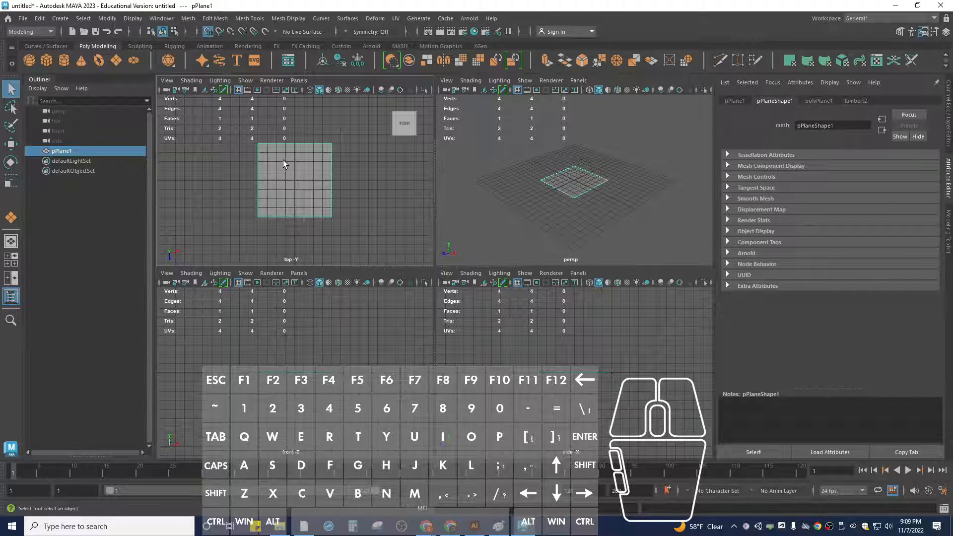
{"action": "key", "text": "6"}
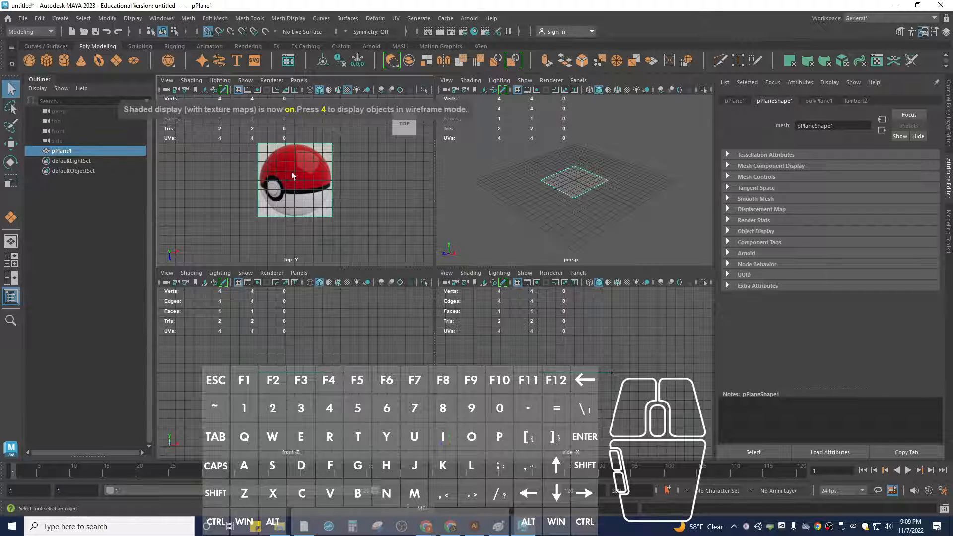
{"action": "scroll", "coordinate": [293, 176], "scroll_direction": "up", "scroll_amount": 5}
{"action": "scroll", "coordinate": [294, 181], "scroll_direction": "down", "scroll_amount": 4}
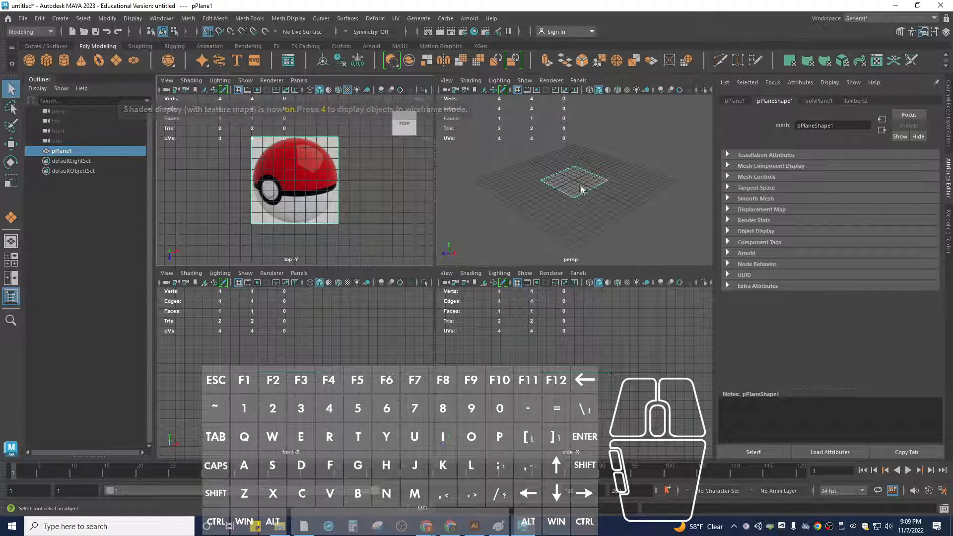
{"action": "key", "text": "6"}
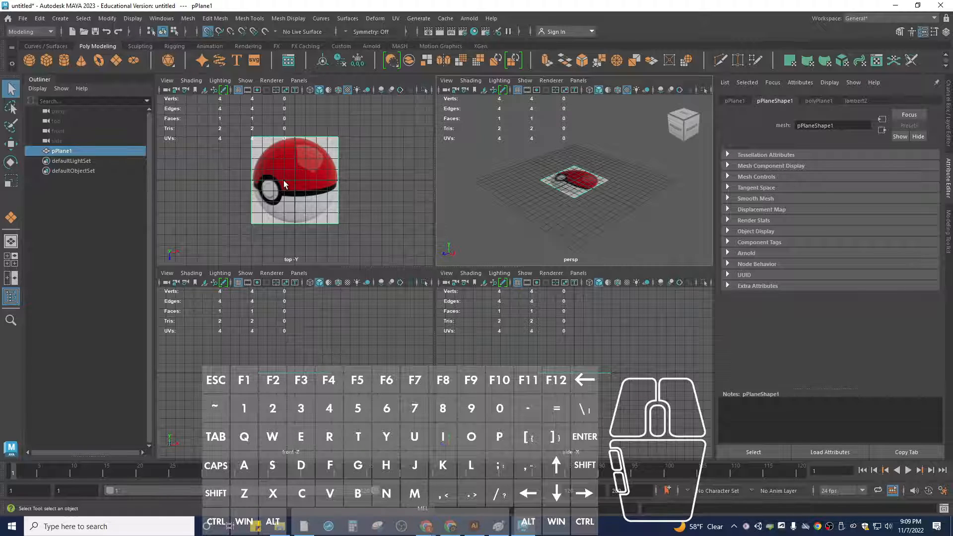
{"action": "scroll", "coordinate": [284, 180], "scroll_direction": "up", "scroll_amount": 2}
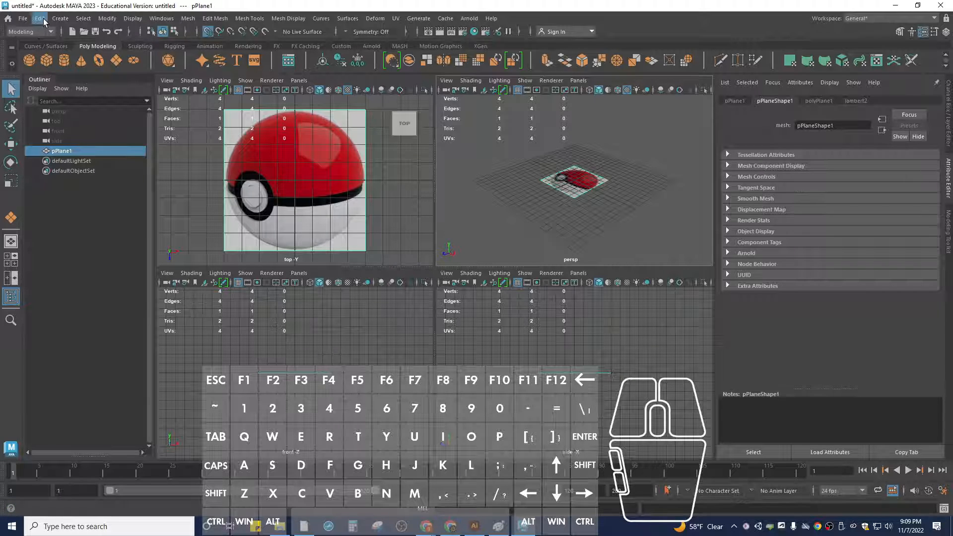
- Create a polygon sphere with a radius of 5 centred on the origin over the Poke Ball reference in the top view
{"action": "left_click", "coordinate": [32, 60]}
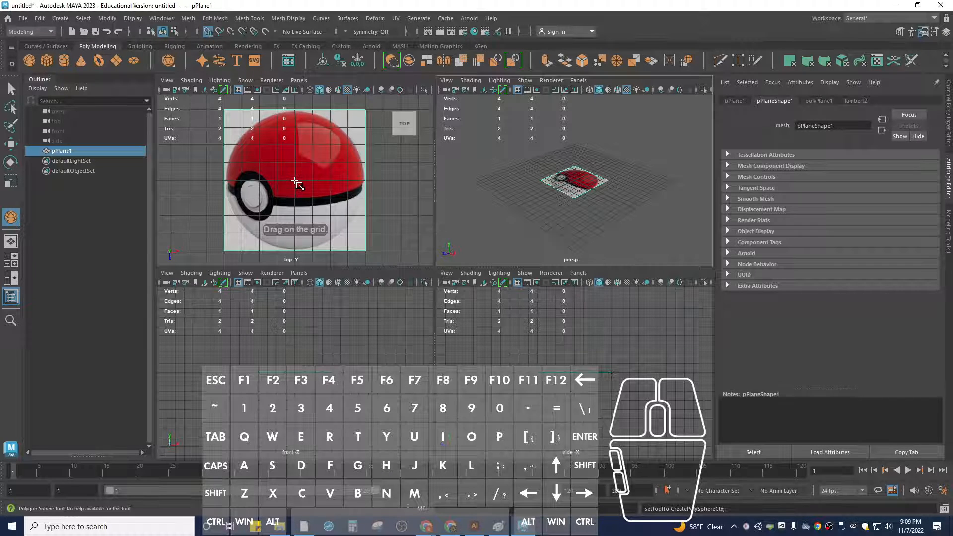
{"action": "left_click_drag", "start_coordinate": [295, 180], "coordinate": [386, 244]}
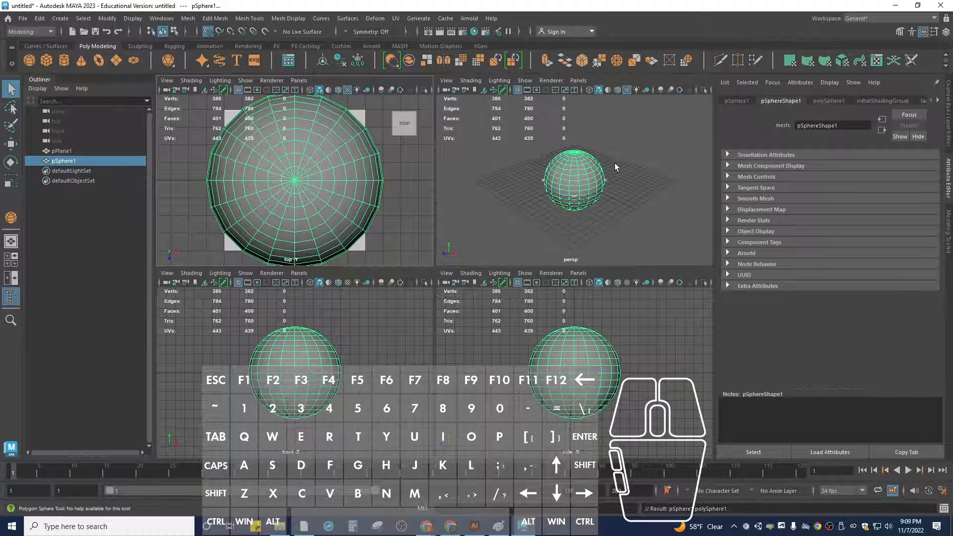
- Set the sphere's radius to 6 in its polySphere1 creation inputs
{"action": "left_click", "coordinate": [949, 109]}
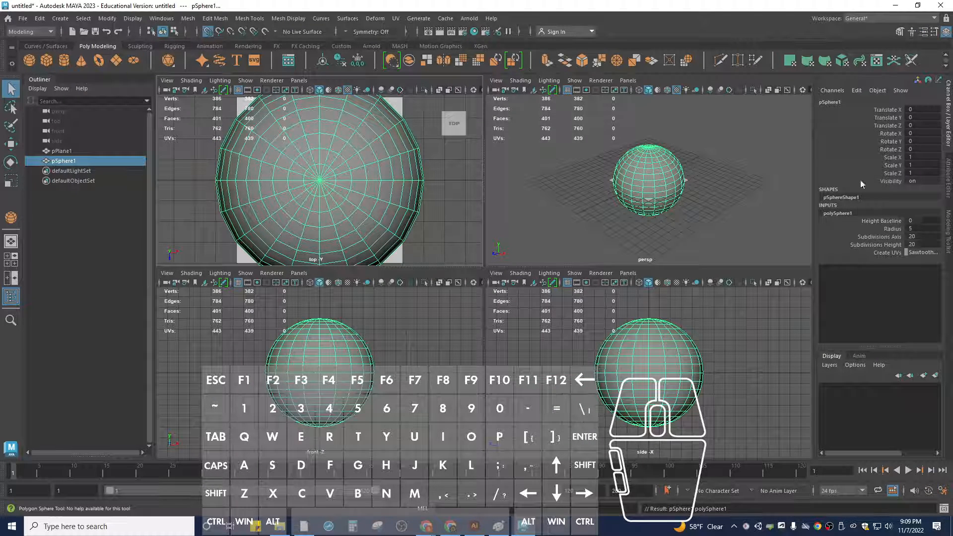
{"action": "double_click", "coordinate": [833, 214]}
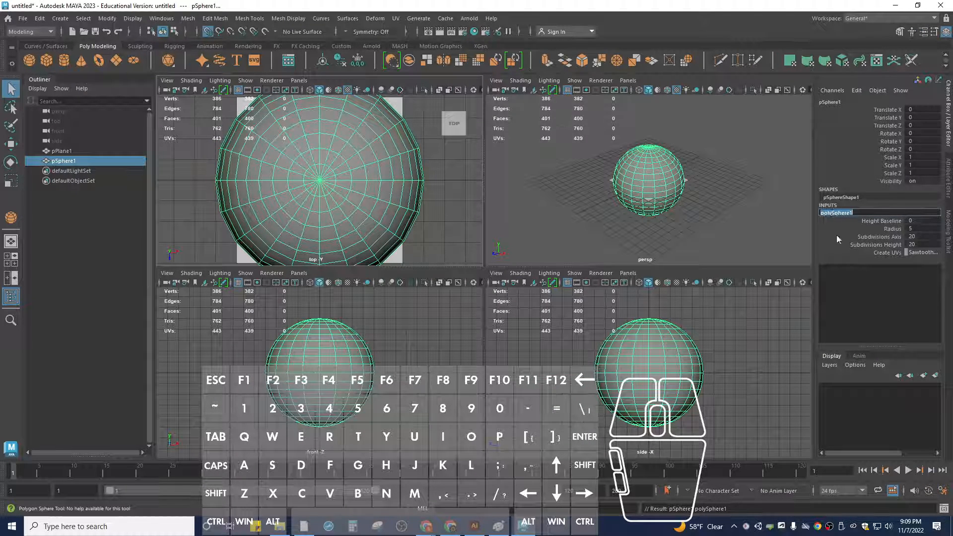
{"action": "double_click", "coordinate": [920, 229]}
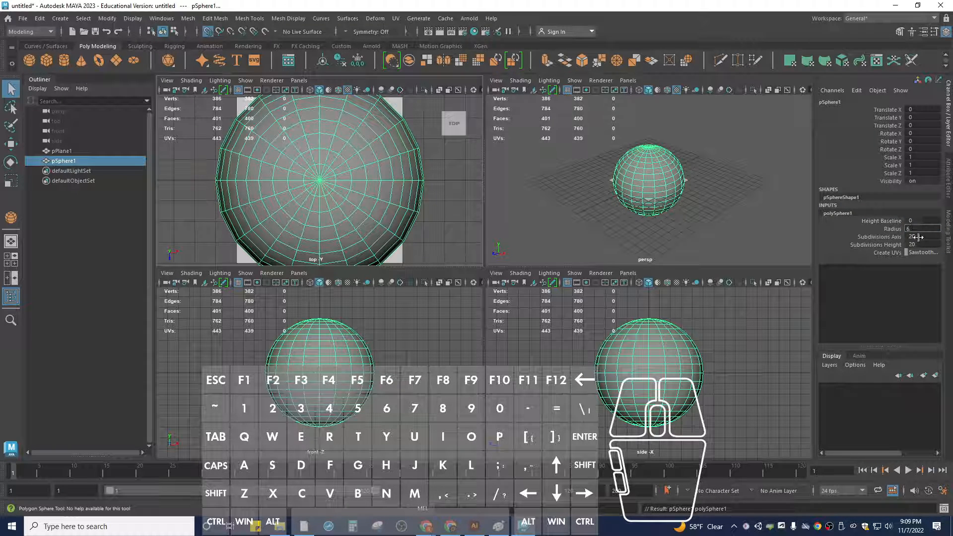
{"action": "scroll", "coordinate": [924, 249], "scroll_direction": "down", "scroll_amount": 1}
{"action": "scroll", "coordinate": [561, 372], "scroll_direction": "up", "scroll_amount": 4}
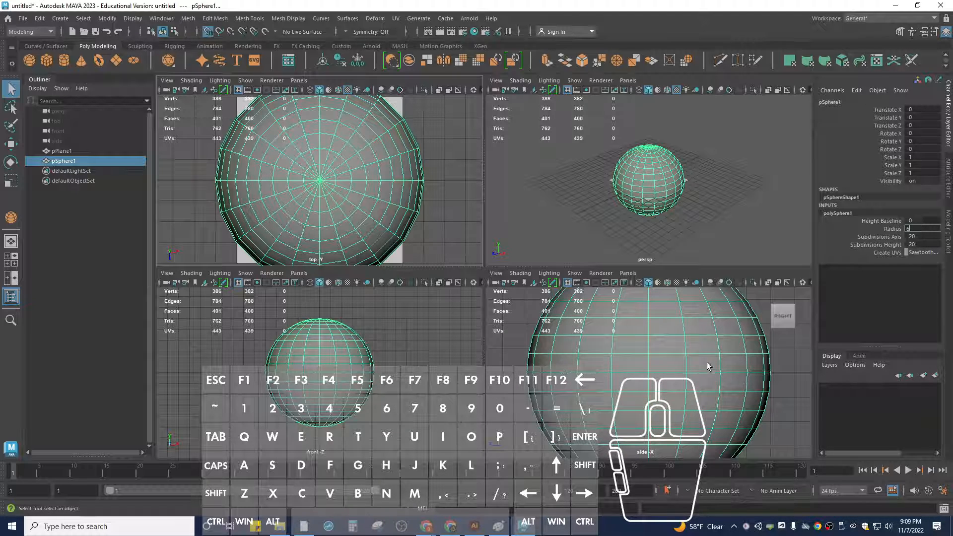
- Set the sphere's Subdivisions Height to 21
{"action": "left_click", "coordinate": [918, 245]}
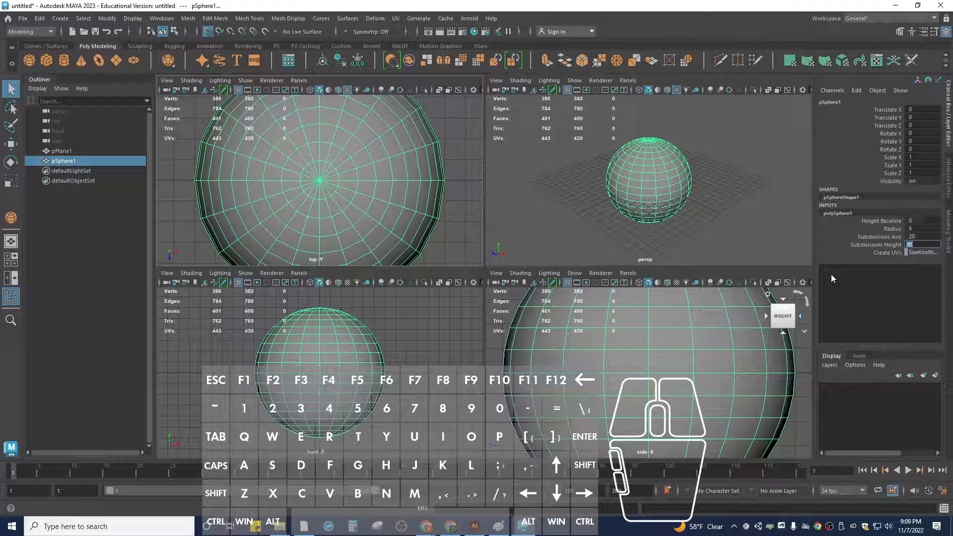
{"action": "type", "text": "21"}
{"action": "key", "text": "Return"}
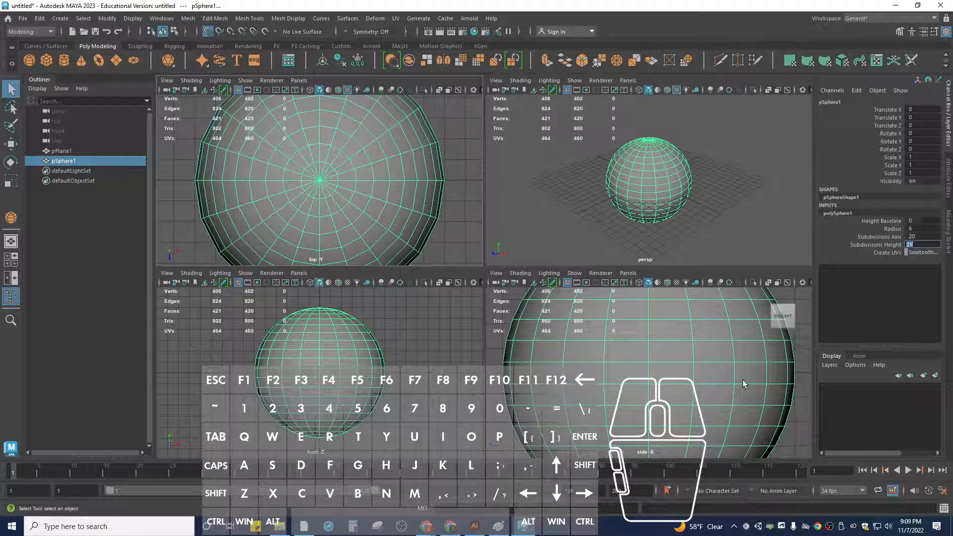
{"action": "scroll", "coordinate": [715, 364], "scroll_direction": "down", "scroll_amount": 3}
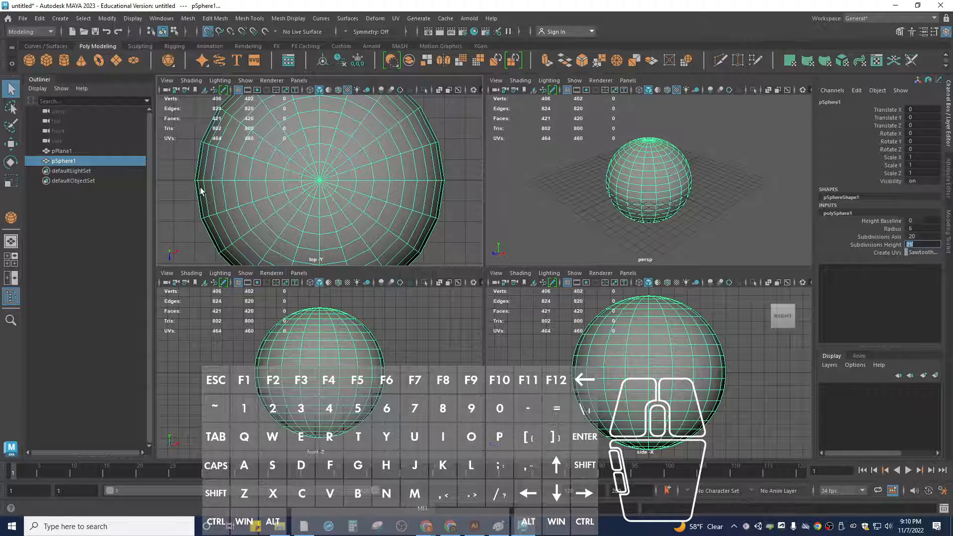
- Hide the sphere pSphere1 from all views
{"action": "left_click", "coordinate": [81, 151]}
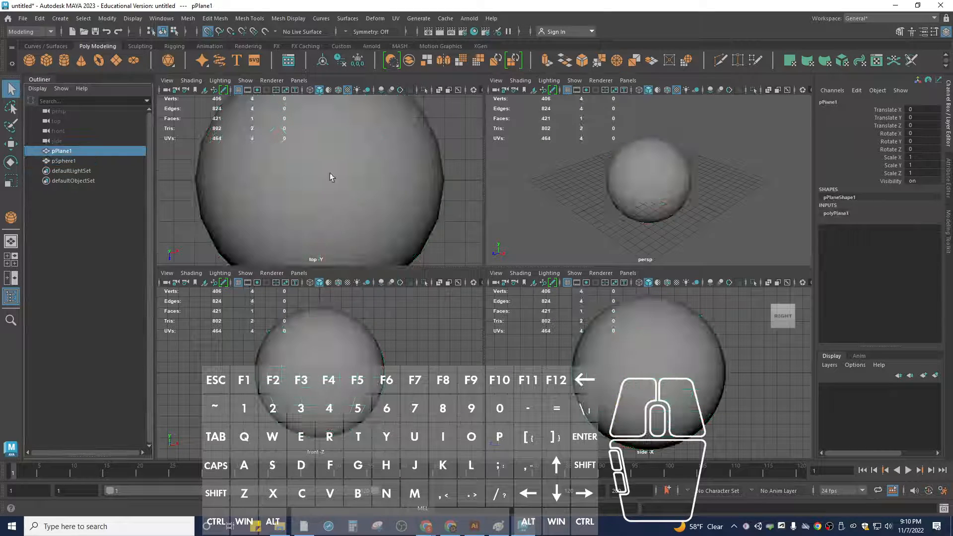
{"action": "left_click", "coordinate": [64, 161]}
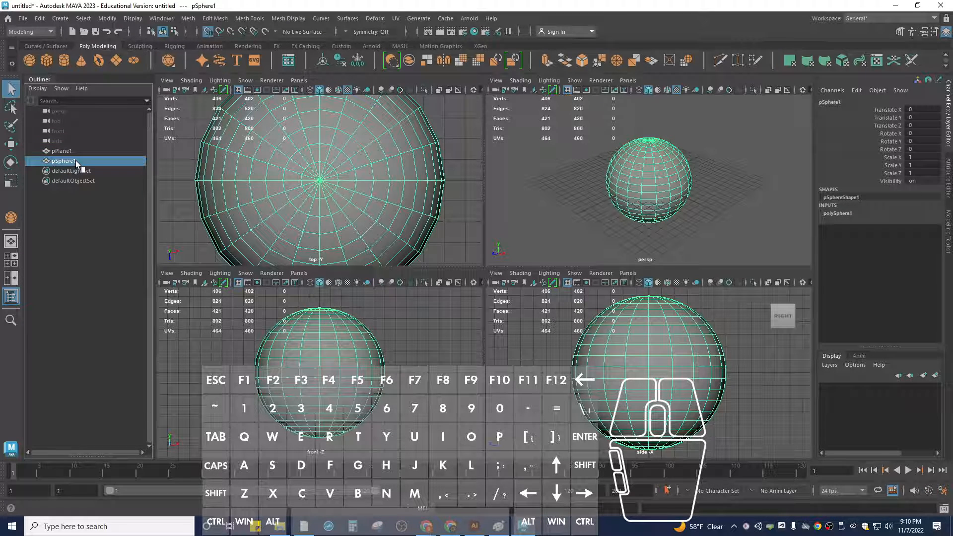
{"action": "key", "text": "h"}
- Raise the reference plane pPlane1 along the Y axis to a Translate Y of 15
{"action": "left_click", "coordinate": [77, 153]}
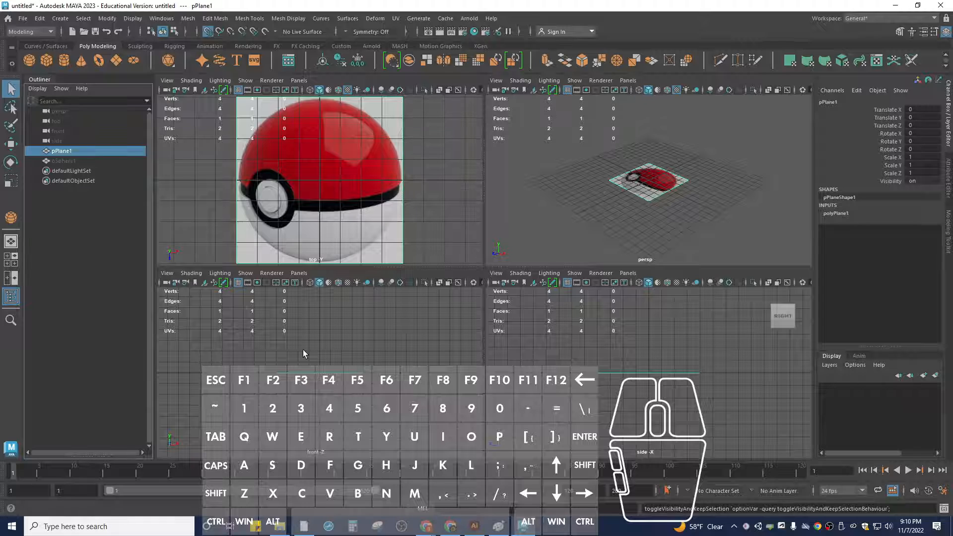
{"action": "key", "text": "w"}
{"action": "left_click_drag", "start_coordinate": [320, 332], "coordinate": [330, 282]}
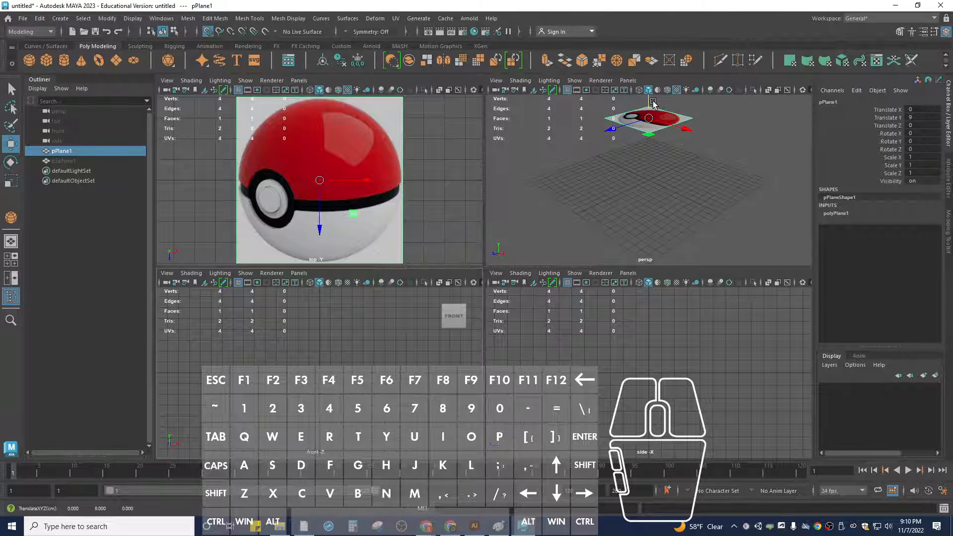
{"action": "left_click_drag", "start_coordinate": [648, 109], "coordinate": [649, 77]}
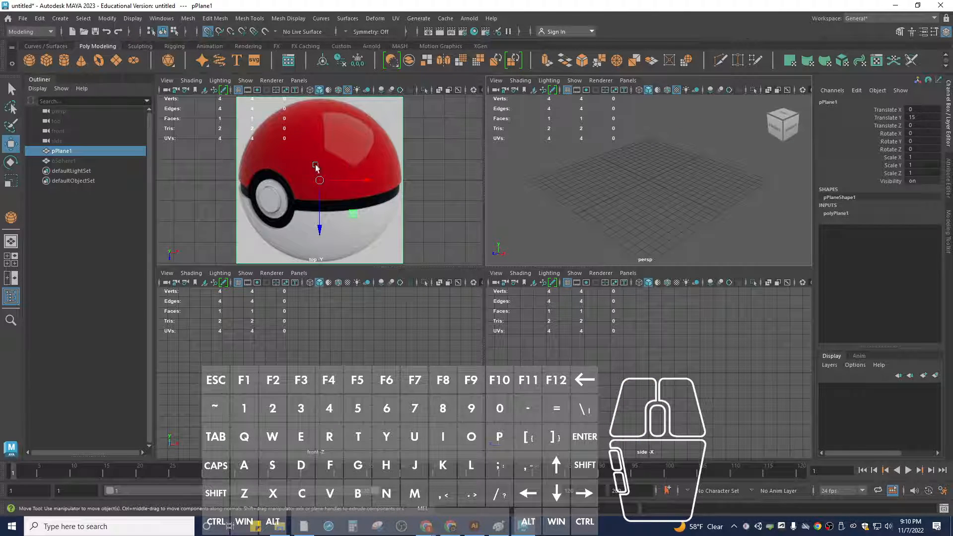
- Show the sphere again and select the full ring of faces around its equator
{"action": "left_click", "coordinate": [69, 161]}
{"action": "key", "text": "h"}
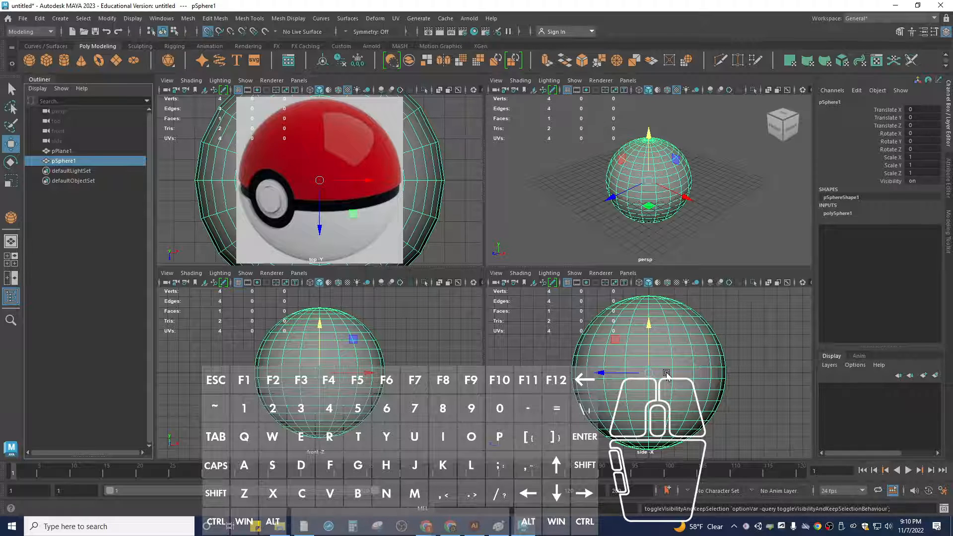
{"action": "right_click_drag", "start_coordinate": [669, 373], "coordinate": [667, 263]}
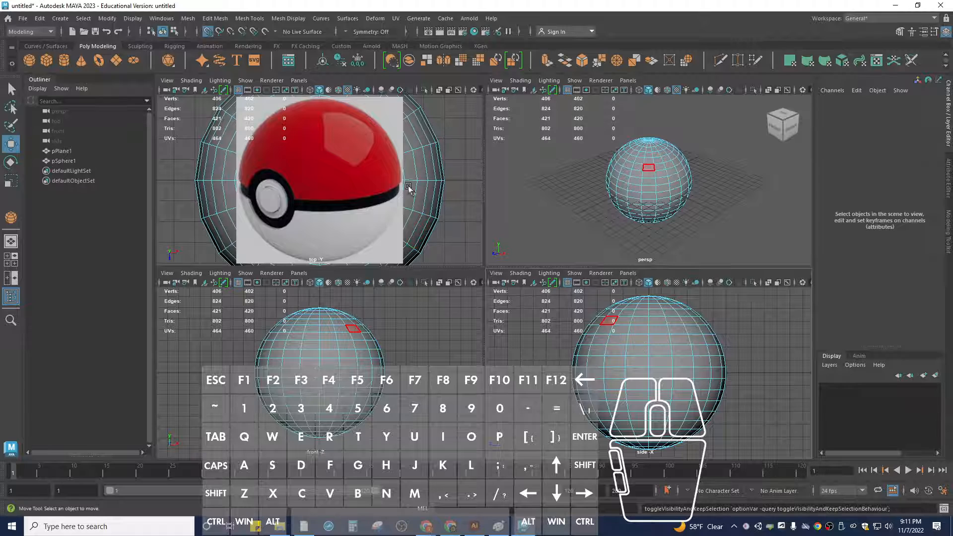
{"action": "left_click", "coordinate": [683, 388]}
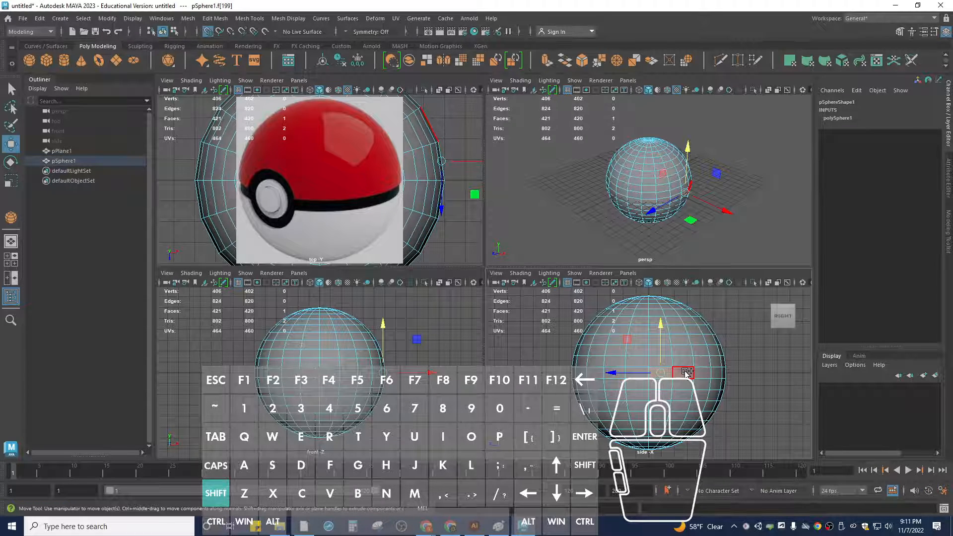
{"action": "double_click", "coordinate": [686, 372], "text": "shift"}
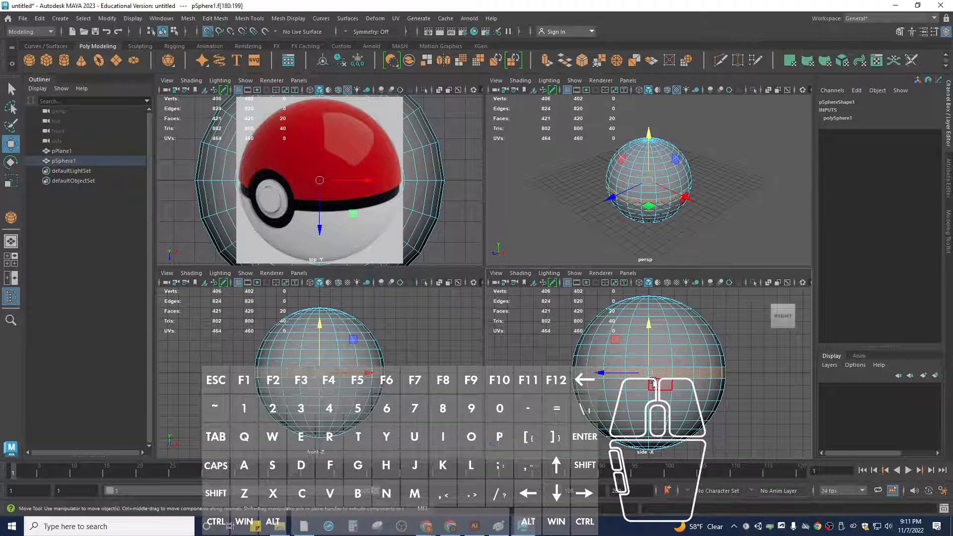
- Extrude the sphere's equatorial ring of faces by scaling it slightly inward about its centre
{"action": "key", "text": "r"}
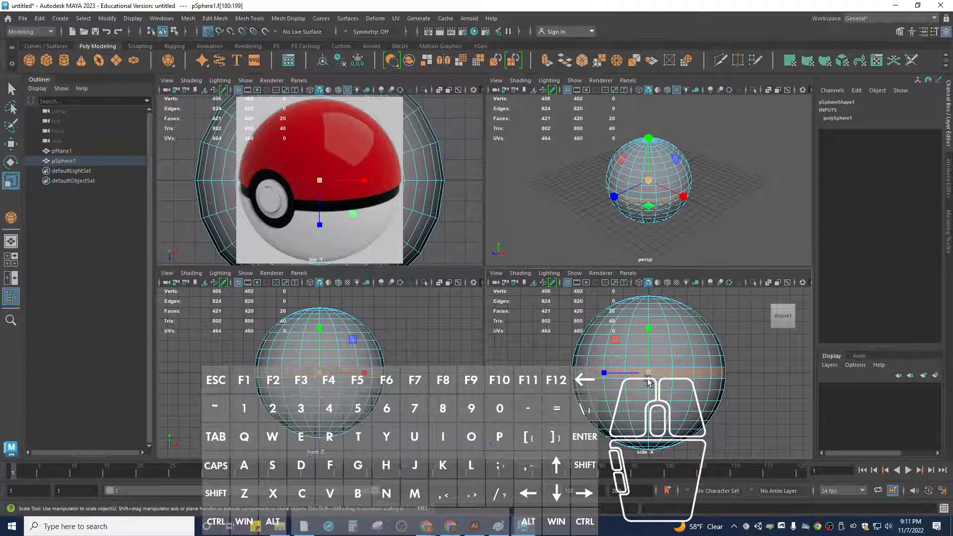
{"action": "left_click_drag", "start_coordinate": [650, 375], "coordinate": [639, 373]}
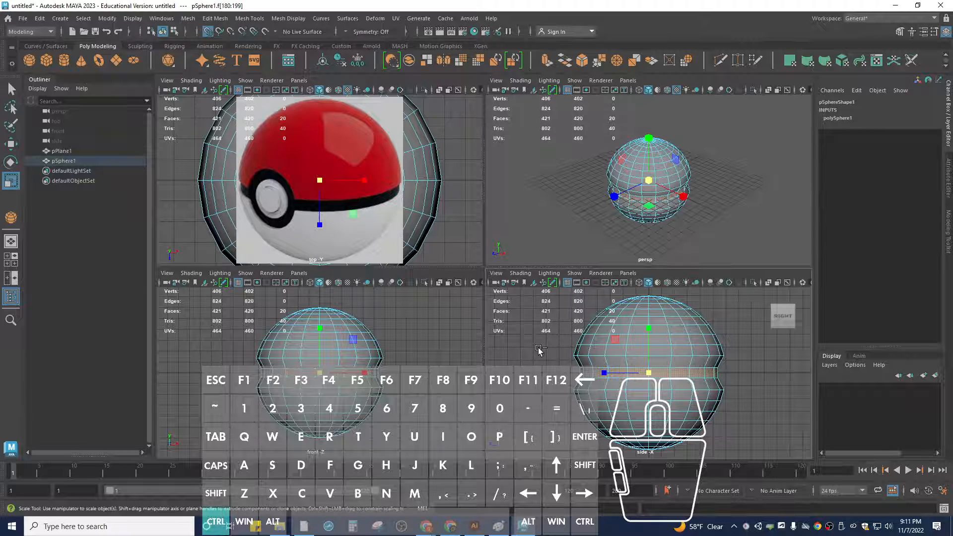
{"action": "key", "text": "ctrl+z"}
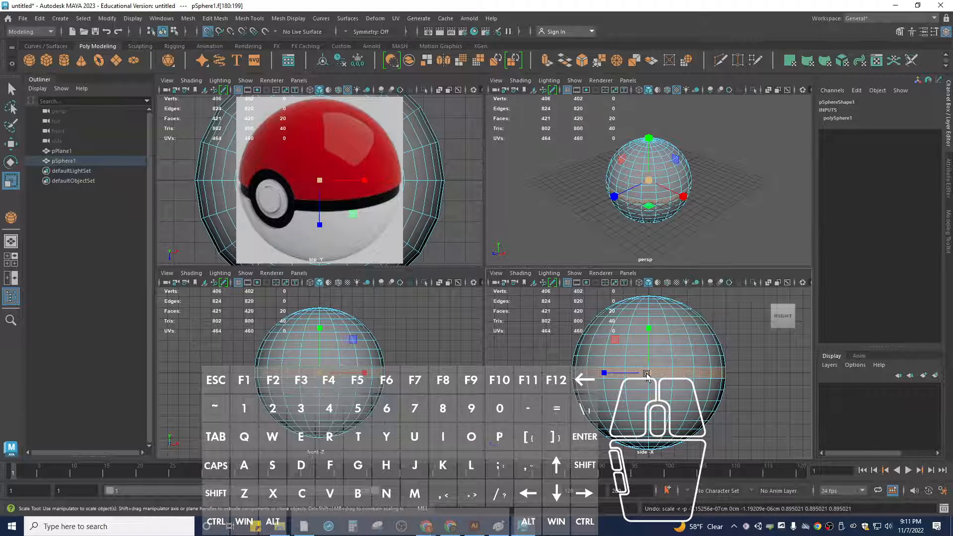
{"action": "key", "text": "shift"}
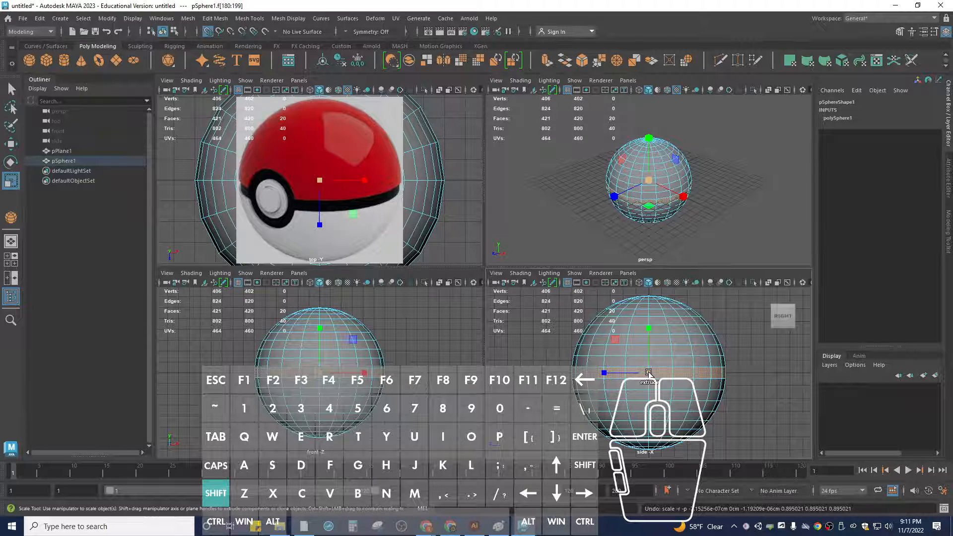
{"action": "mouse_move", "coordinate": [649, 372]}
{"action": "left_mouse_down", "text": "shift"}
{"action": "mouse_move", "coordinate": [630, 367]}
{"action": "mouse_move", "coordinate": [643, 367]}
{"action": "left_mouse_up", "text": "shift"}
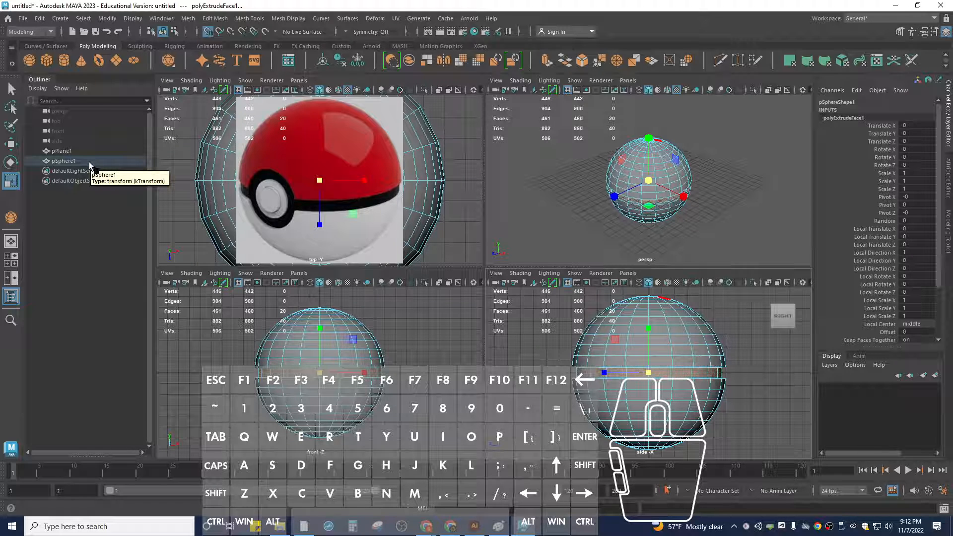
{"action": "key", "text": "ctrl+h"}
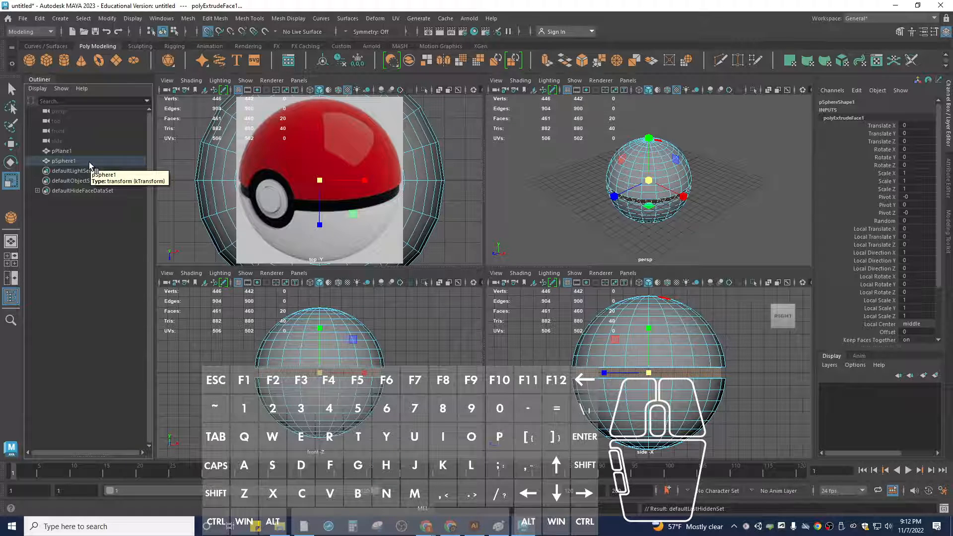
{"action": "left_click", "coordinate": [89, 162]}
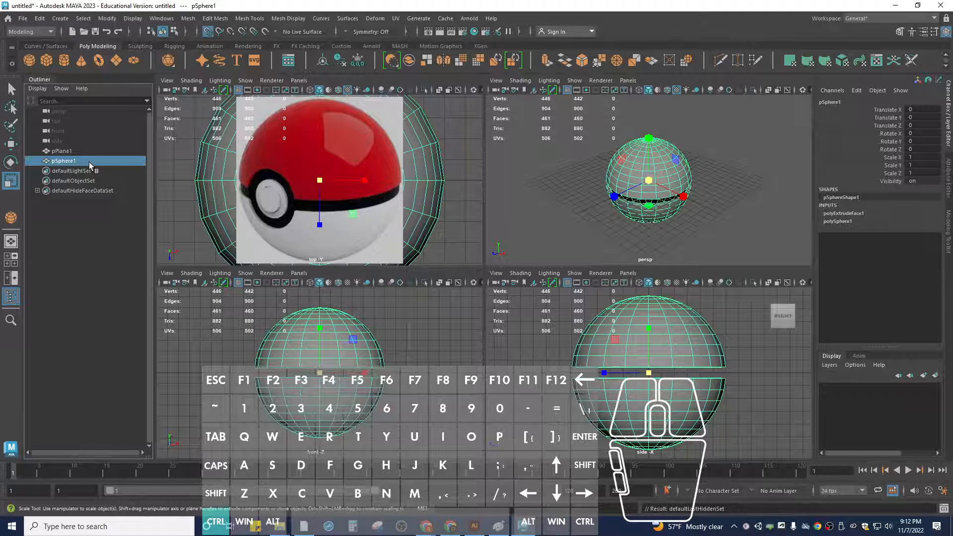
{"action": "key", "text": "ctrl+z"}
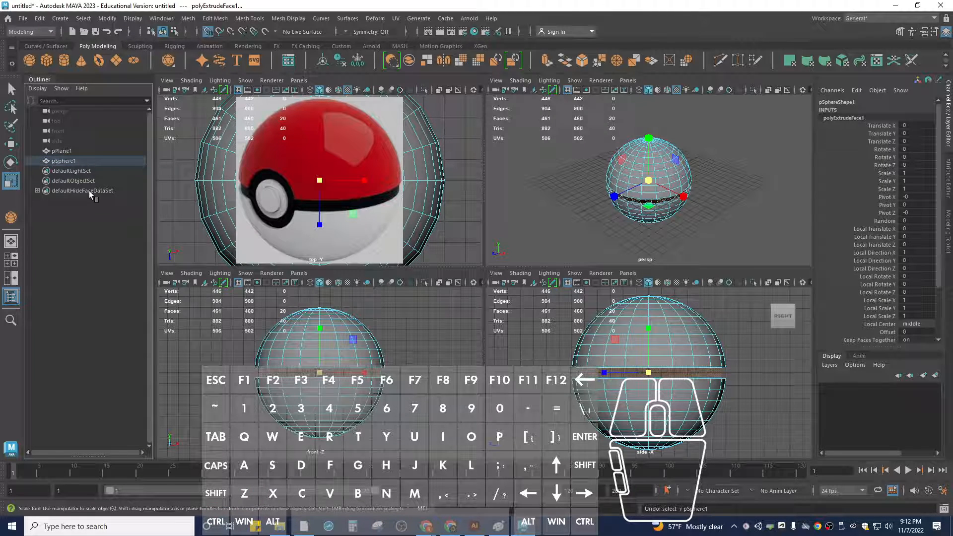
{"action": "left_click", "coordinate": [83, 162]}
{"action": "key", "text": "ctrl+z"}
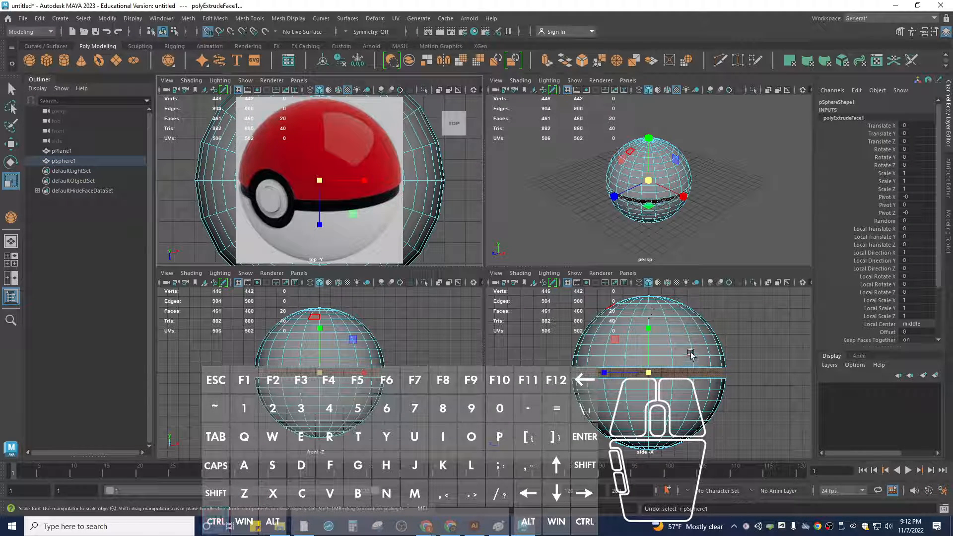
{"action": "right_click_drag", "start_coordinate": [691, 233], "coordinate": [723, 222]}
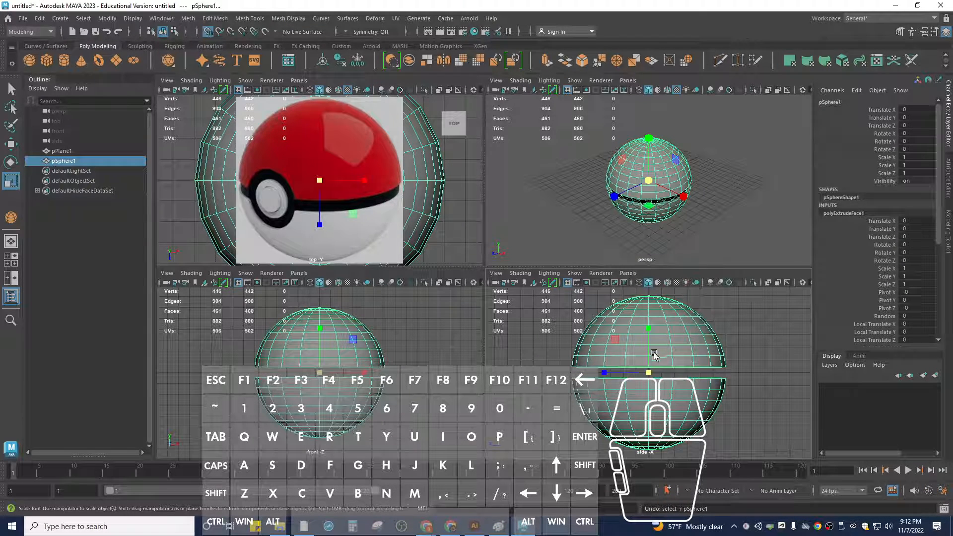
{"action": "key", "text": "ctrl+z"}
{"action": "key", "text": "ctrl+z"}
- Return the sphere to object mode and hide the whole object
{"action": "right_click_drag", "start_coordinate": [670, 349], "coordinate": [670, 351]}
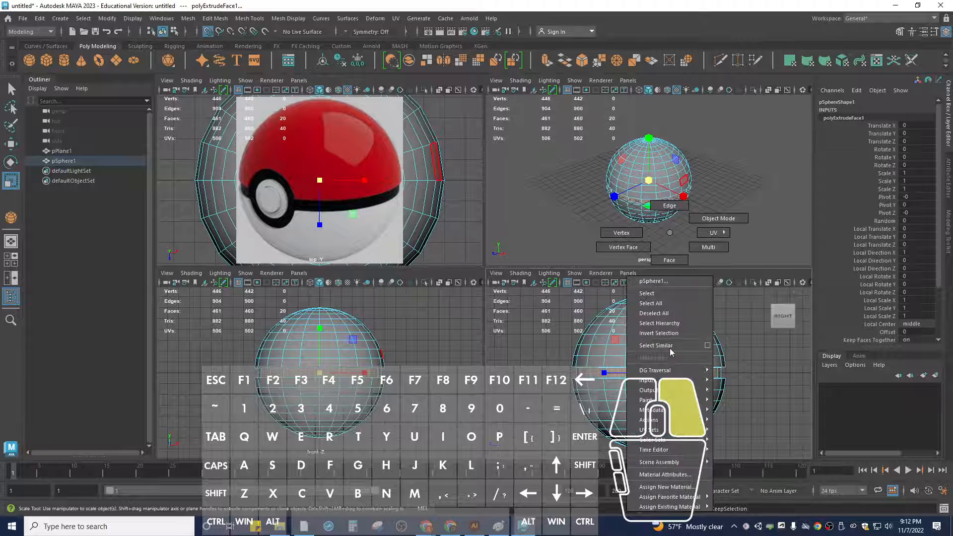
{"action": "right_click_drag", "start_coordinate": [717, 234], "coordinate": [714, 234]}
{"action": "right_click_drag", "start_coordinate": [662, 338], "coordinate": [709, 232]}
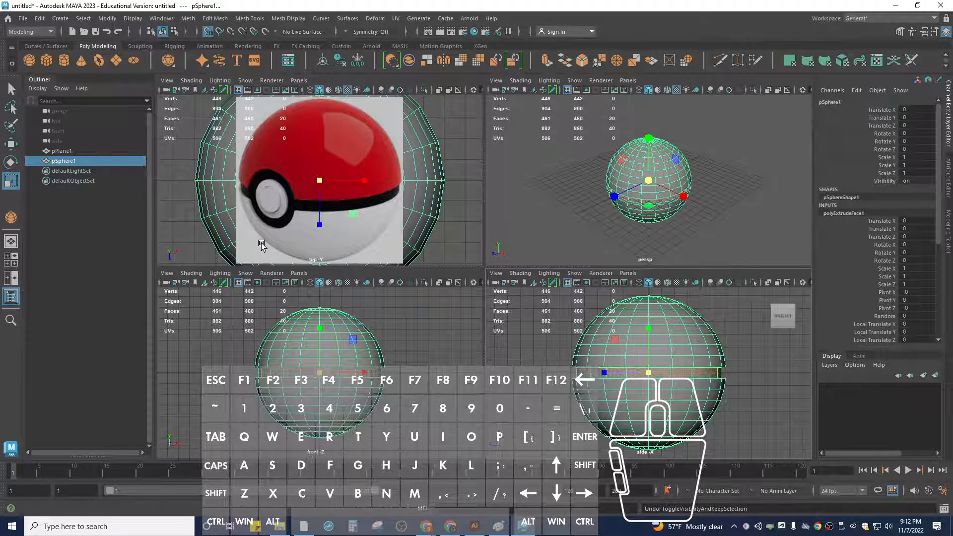
{"action": "key", "text": "h"}
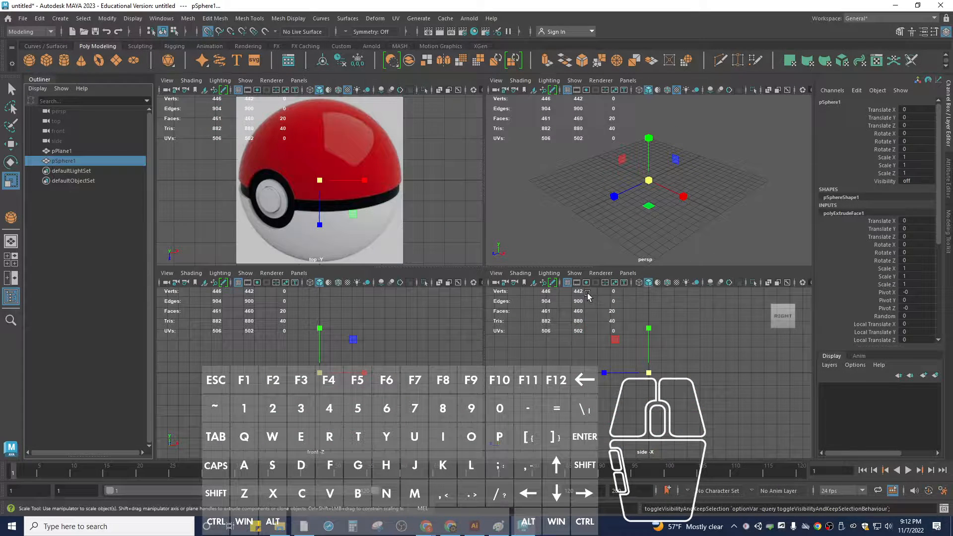
- Create a polygon cylinder from the origin in the side view, along the X axis, with radius about 1.4 and height 6
{"action": "left_click", "coordinate": [63, 20]}
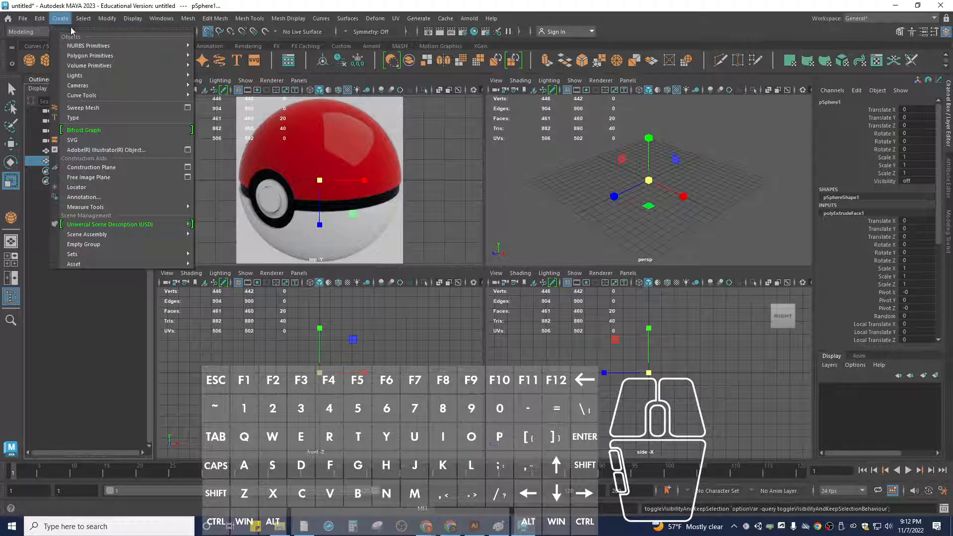
{"action": "mouse_move", "coordinate": [97, 59]}
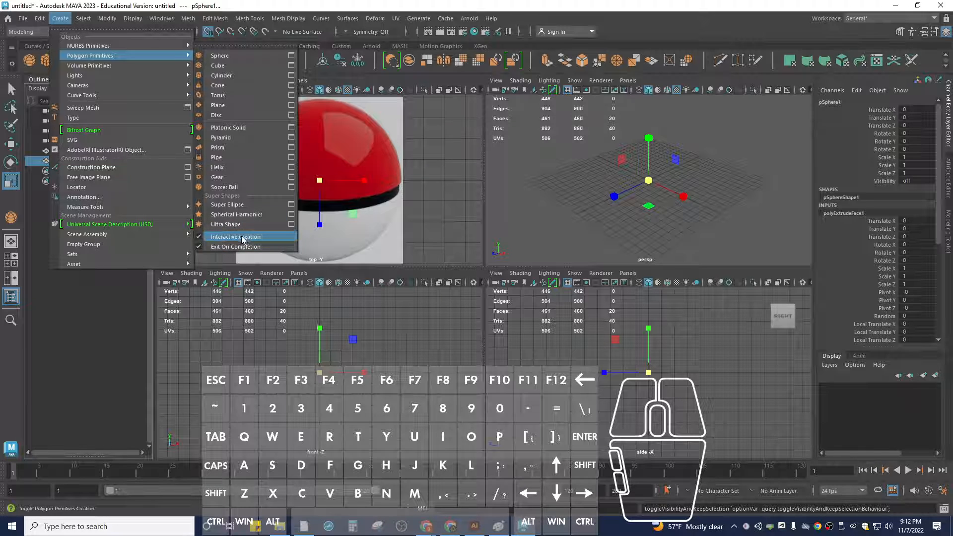
{"action": "left_click", "coordinate": [125, 277]}
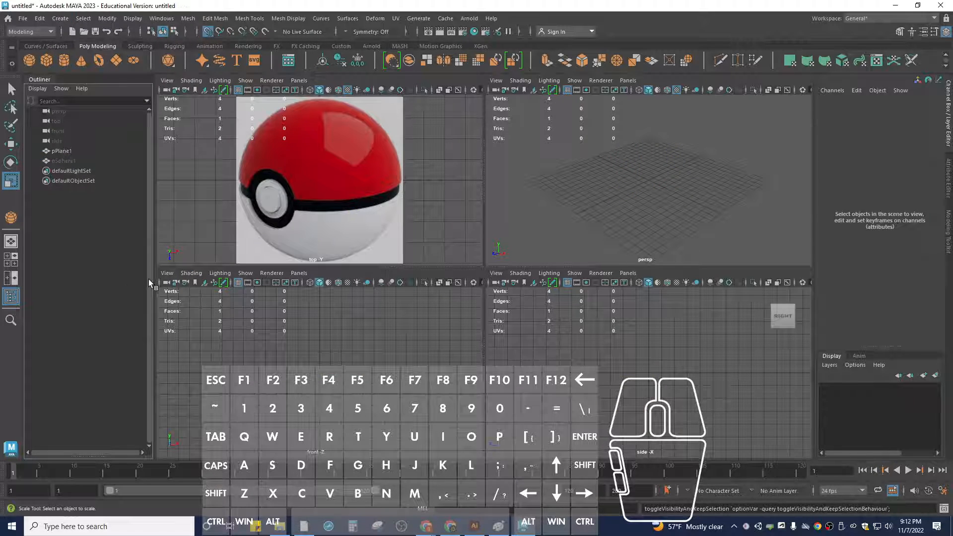
{"action": "left_click", "coordinate": [63, 60]}
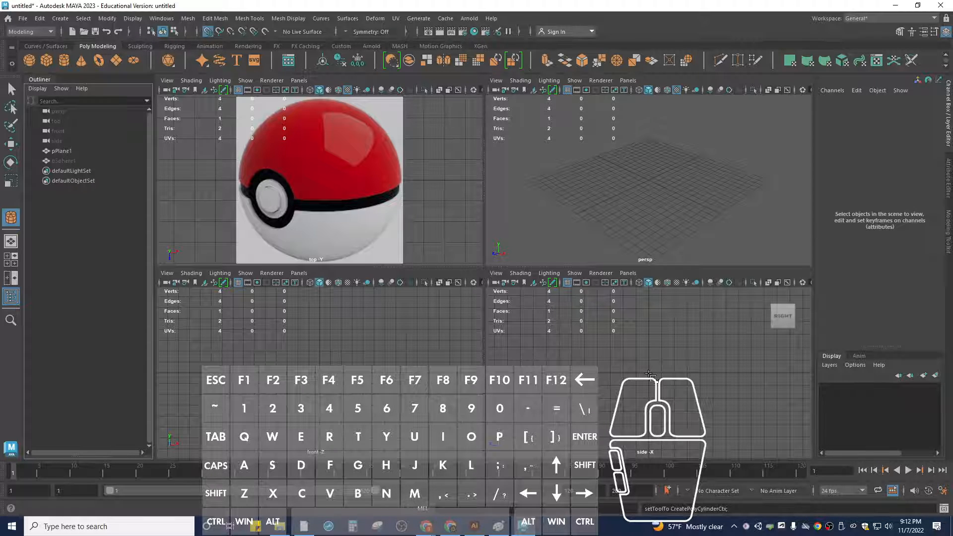
{"action": "left_click_drag", "start_coordinate": [648, 376], "coordinate": [670, 390]}
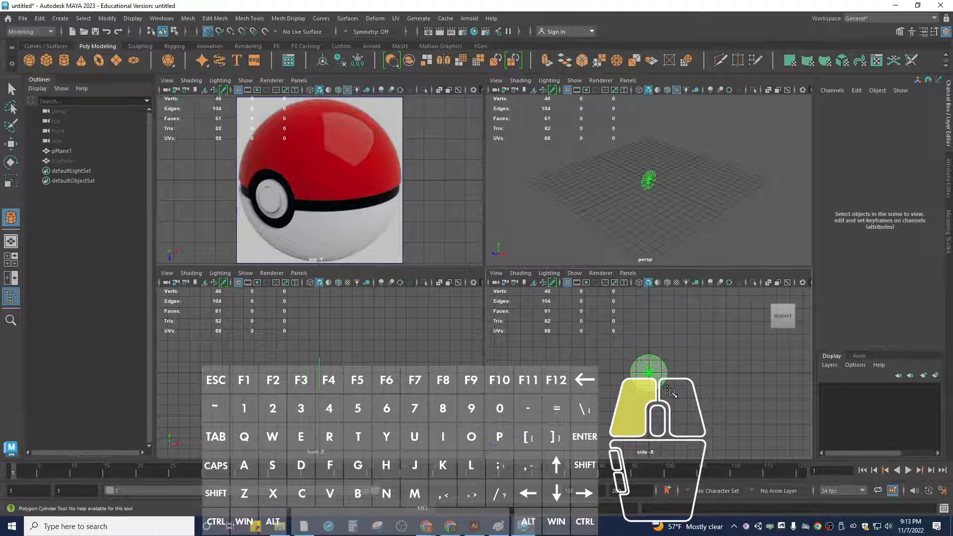
{"action": "left_click_drag", "start_coordinate": [671, 392], "coordinate": [658, 323]}
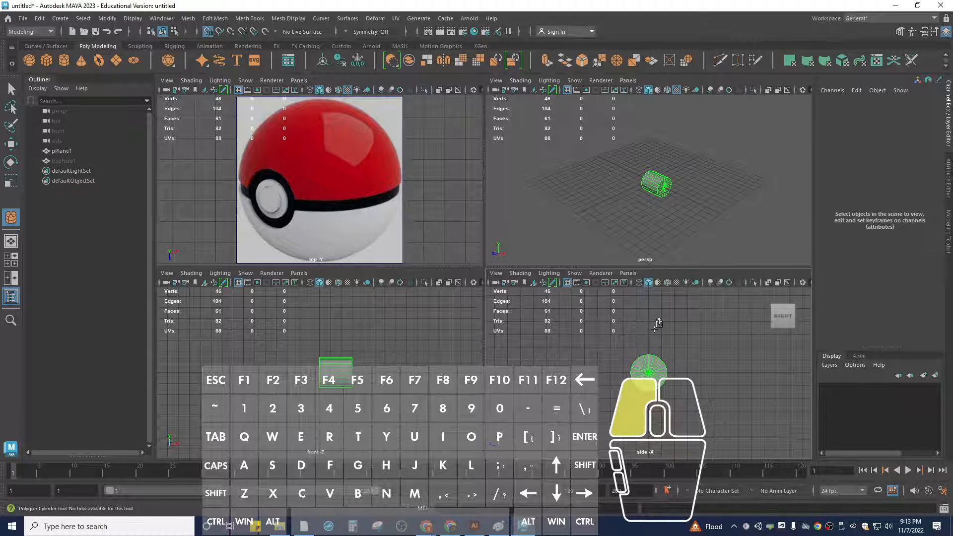
{"action": "left_click_drag", "start_coordinate": [658, 324], "coordinate": [655, 190]}
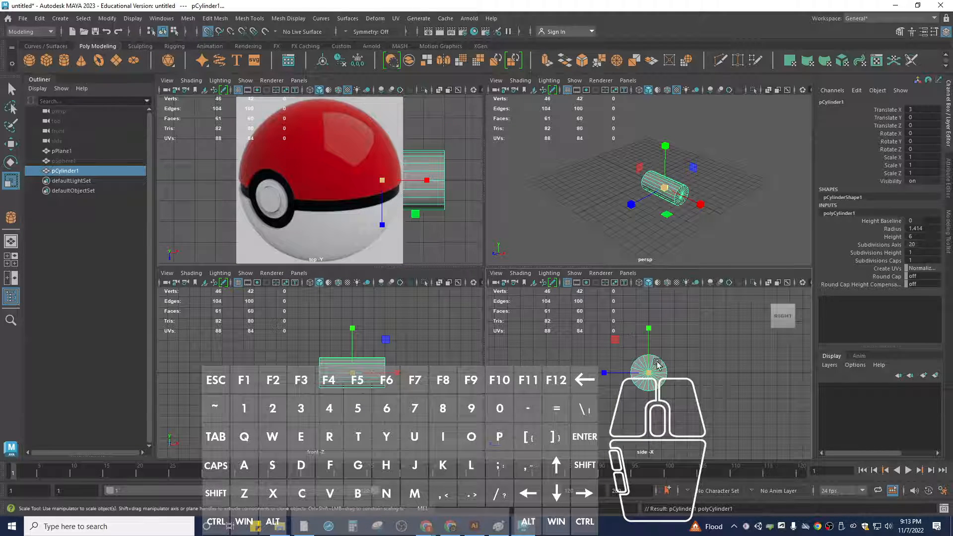
- Set the cylinder's radius to 2 and move it along the X axis to a Translate X of 8
{"action": "left_click", "coordinate": [926, 228]}
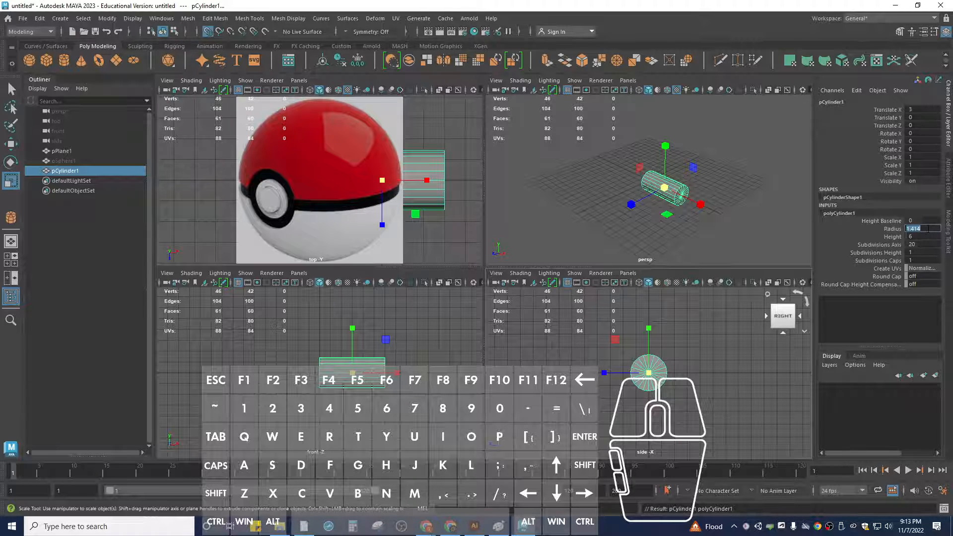
{"action": "type", "text": "2"}
{"action": "key", "text": "Return"}
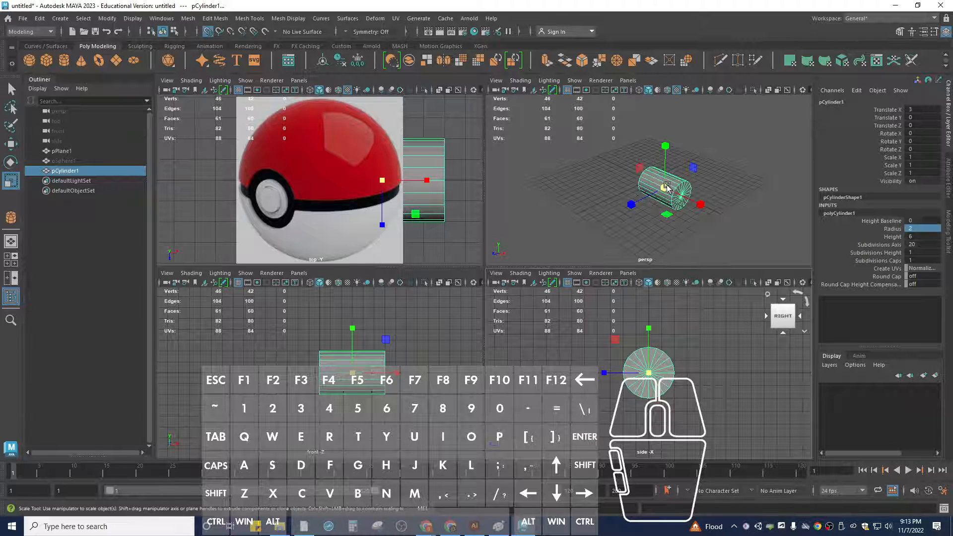
{"action": "key", "text": "w"}
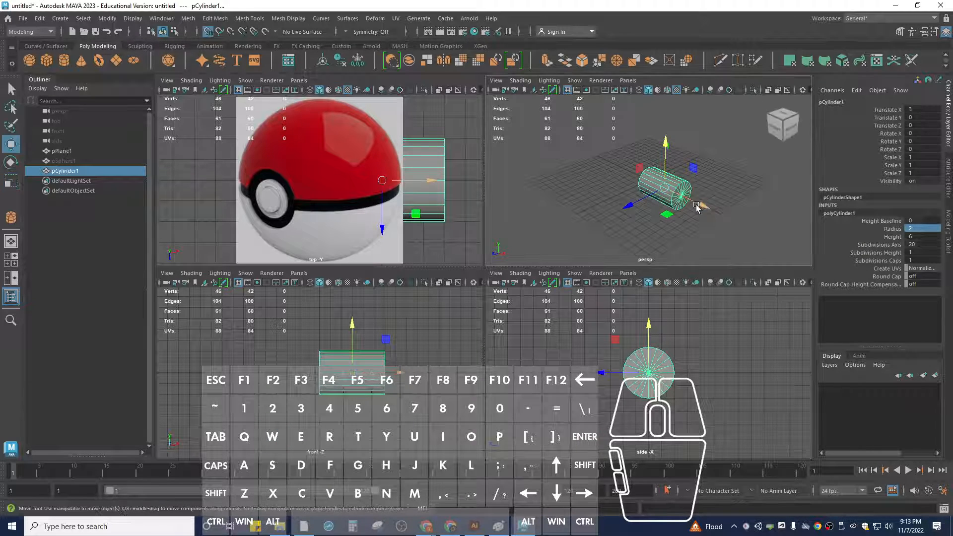
{"action": "left_click_drag", "start_coordinate": [697, 206], "coordinate": [710, 211]}
{"action": "left_click_drag", "start_coordinate": [697, 206], "coordinate": [692, 203]}
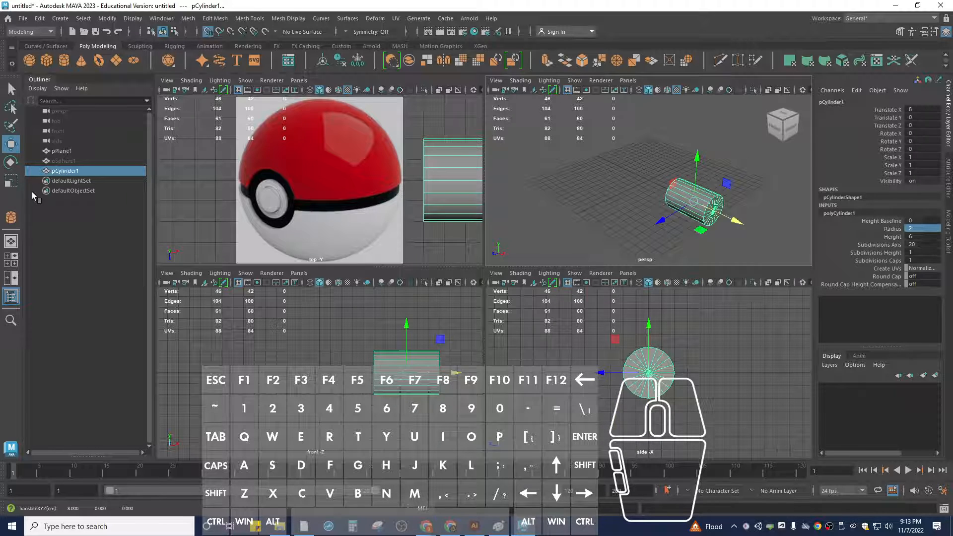
- Show the hidden sphere pSphere1 again and reselect the cylinder pCylinder1
{"action": "left_click", "coordinate": [76, 161]}
{"action": "key", "text": "h"}
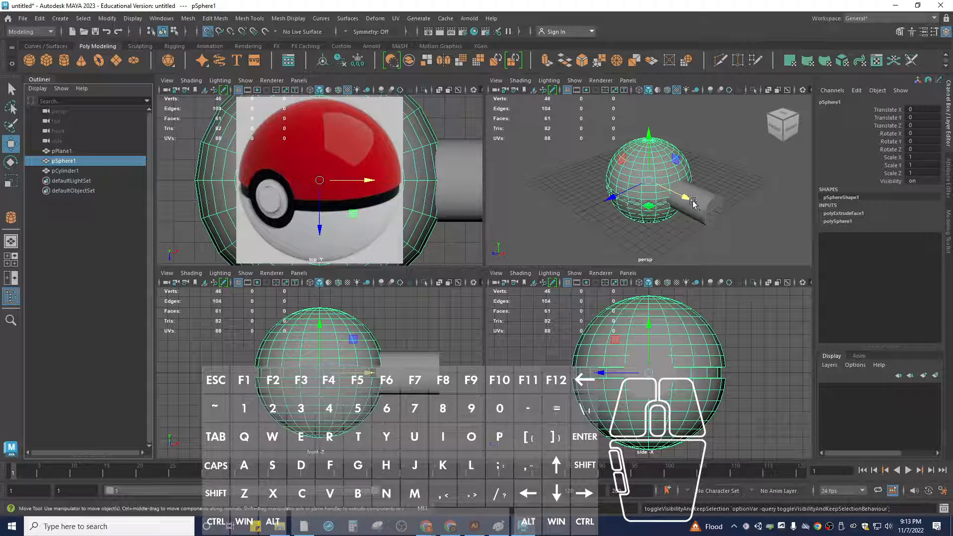
{"action": "left_click", "coordinate": [133, 171]}
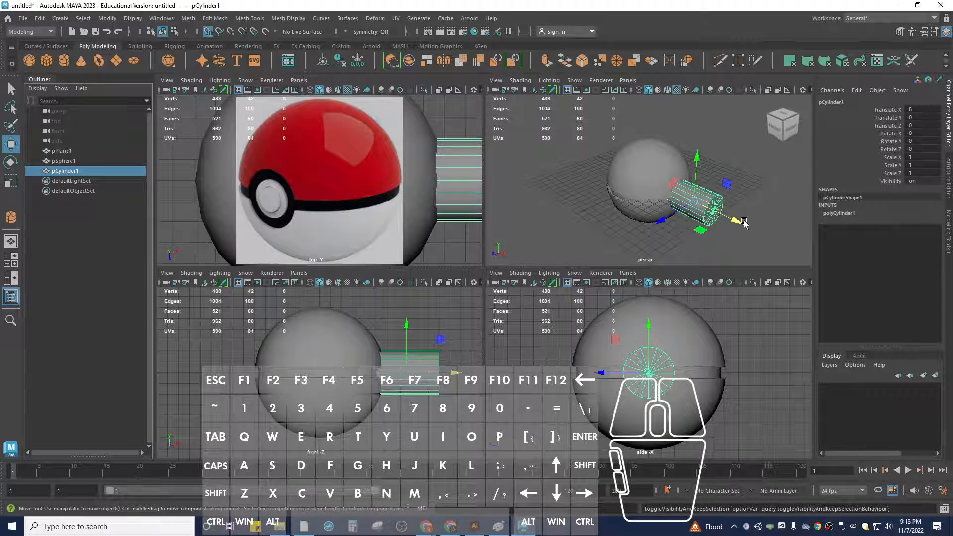
{"action": "left_click", "coordinate": [735, 221]}
{"action": "left_click_drag", "start_coordinate": [736, 221], "coordinate": [693, 209]}
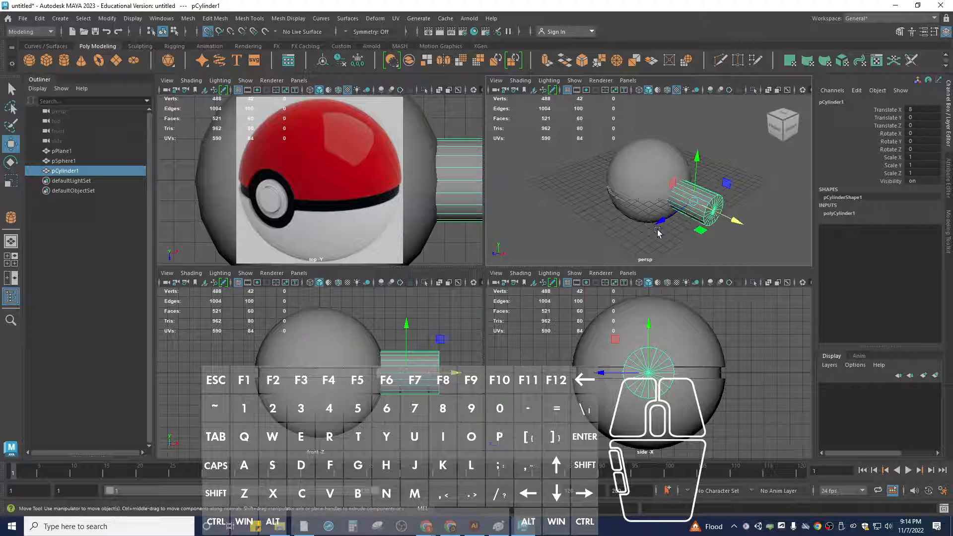
- Preview the cylinder's smoothing, return it to unsmoothed display, and set the perspective, side and front views to wireframe
{"action": "key", "text": "3"}
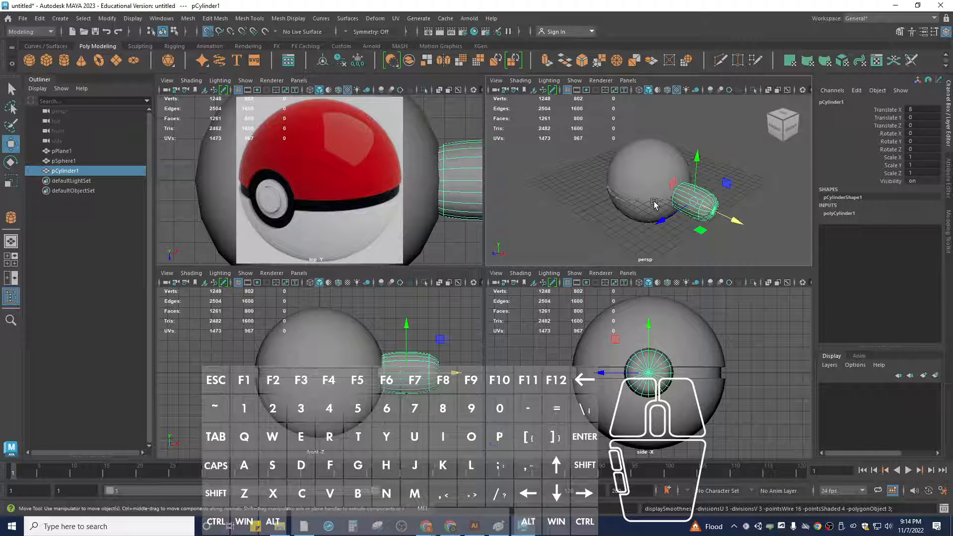
{"action": "key", "text": "1"}
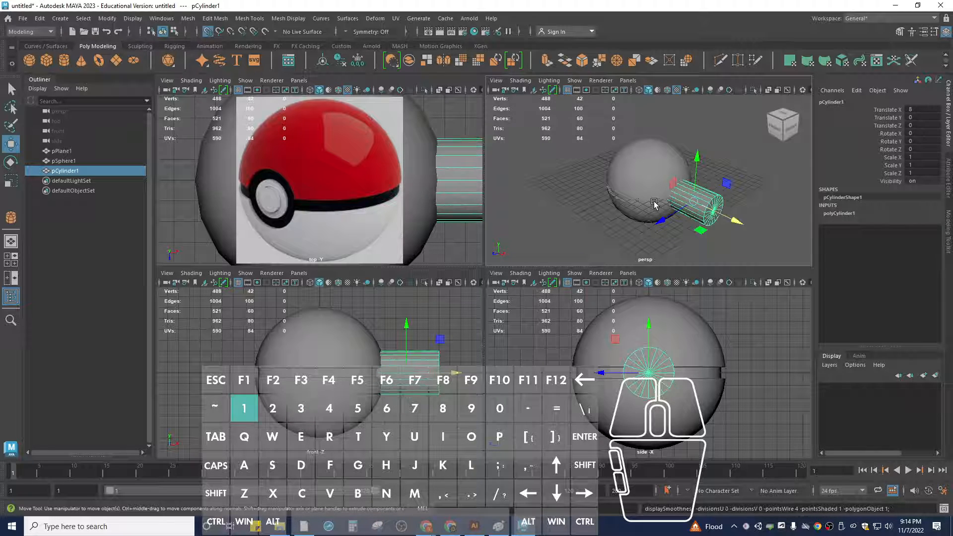
{"action": "key", "text": "4"}
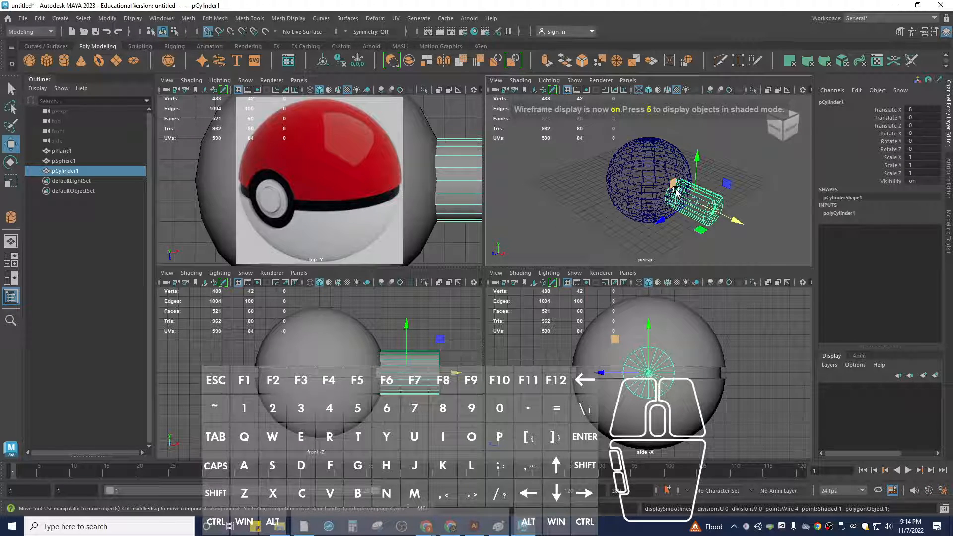
{"action": "key", "text": "4"}
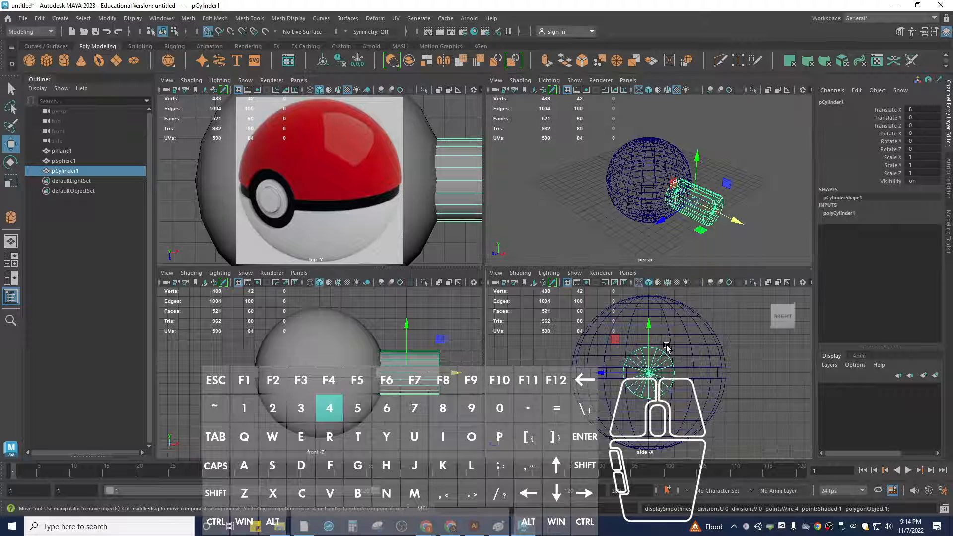
{"action": "key", "text": "4"}
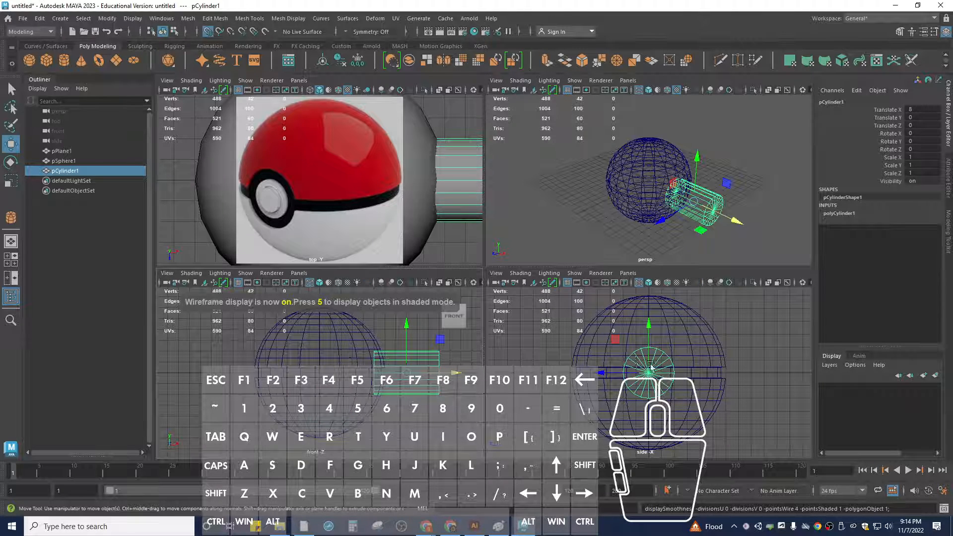
- Move the cylinder along the X axis away from the sphere to a Translate X of 10
{"action": "scroll", "coordinate": [391, 366], "scroll_direction": "up", "scroll_amount": 4}
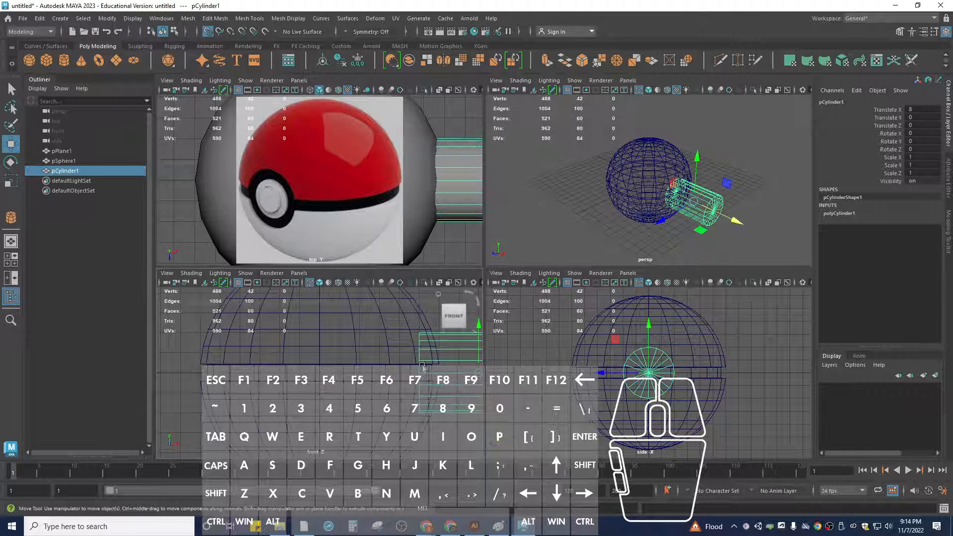
{"action": "scroll", "coordinate": [447, 370], "scroll_direction": "down", "scroll_amount": 4}
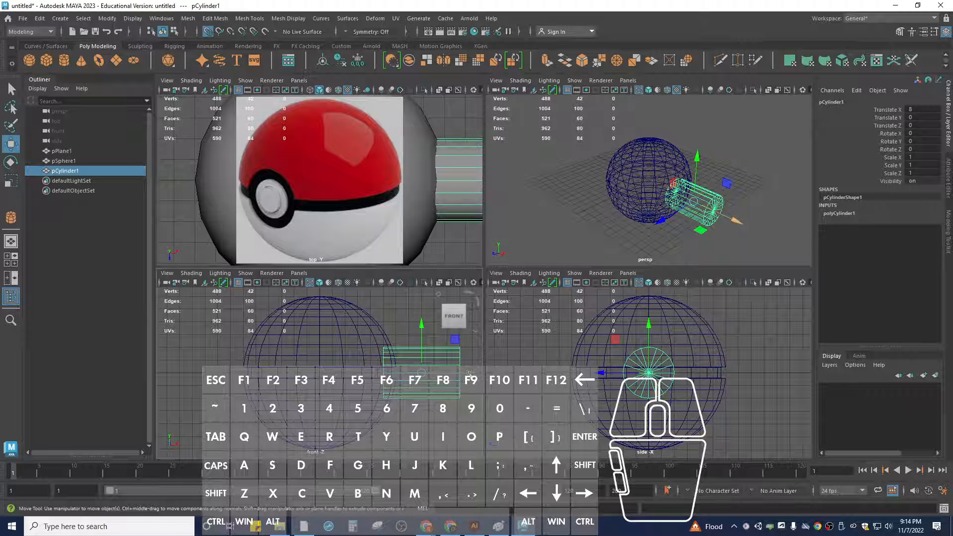
{"action": "left_click_drag", "start_coordinate": [460, 373], "coordinate": [426, 376]}
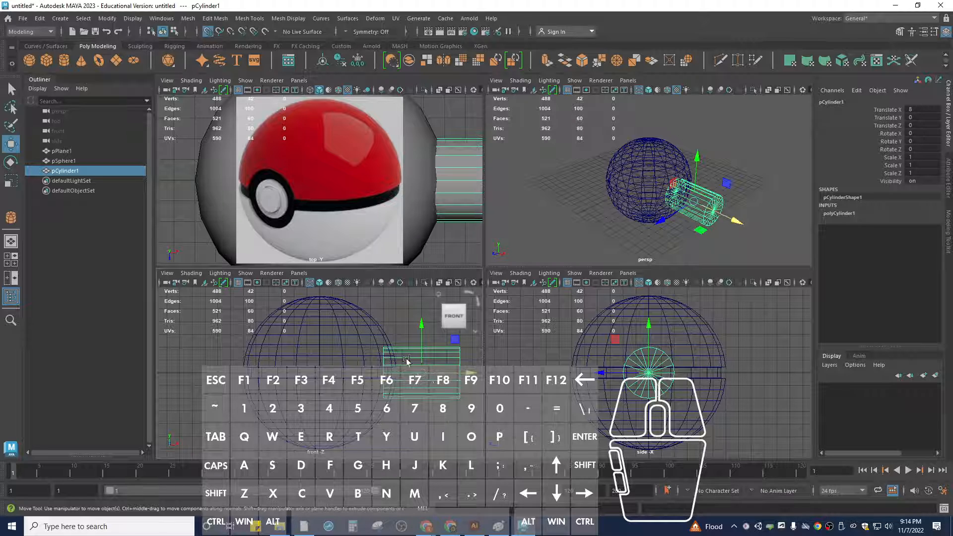
{"action": "left_click_drag", "start_coordinate": [471, 373], "coordinate": [450, 375]}
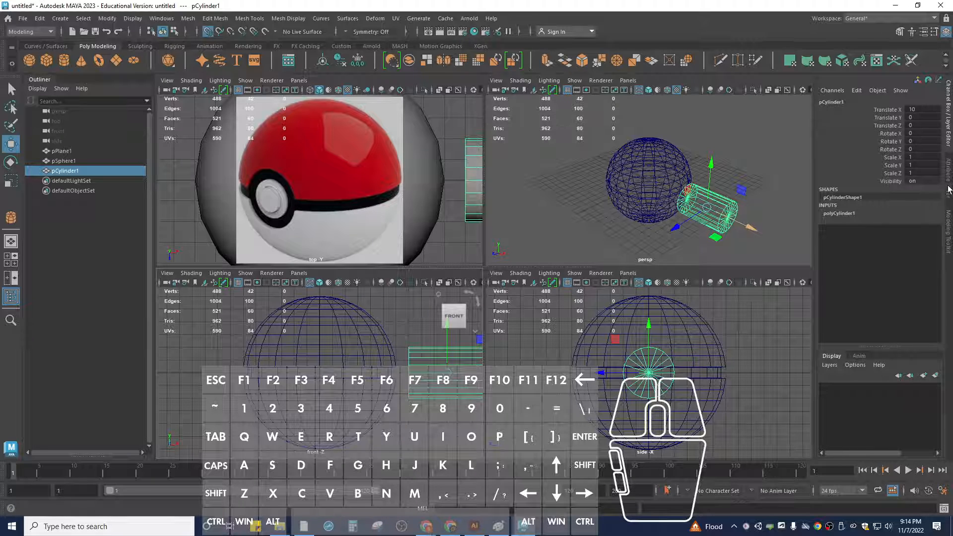
- Set the height of pCylinder1 to 7 in its polyCylinder1 inputs
{"action": "left_click", "coordinate": [843, 214]}
{"action": "left_click", "coordinate": [915, 236]}
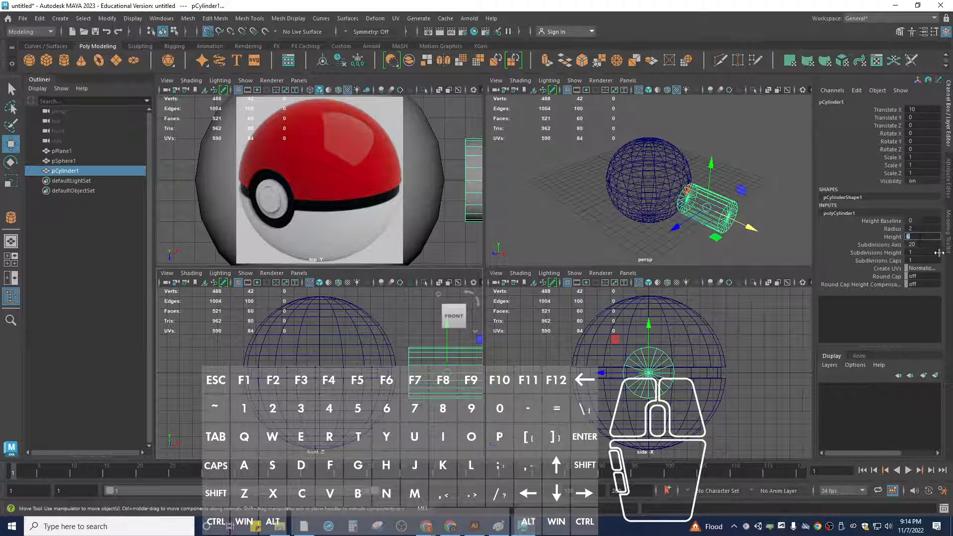
{"action": "type", "text": "1"}
{"action": "key", "text": "Return"}
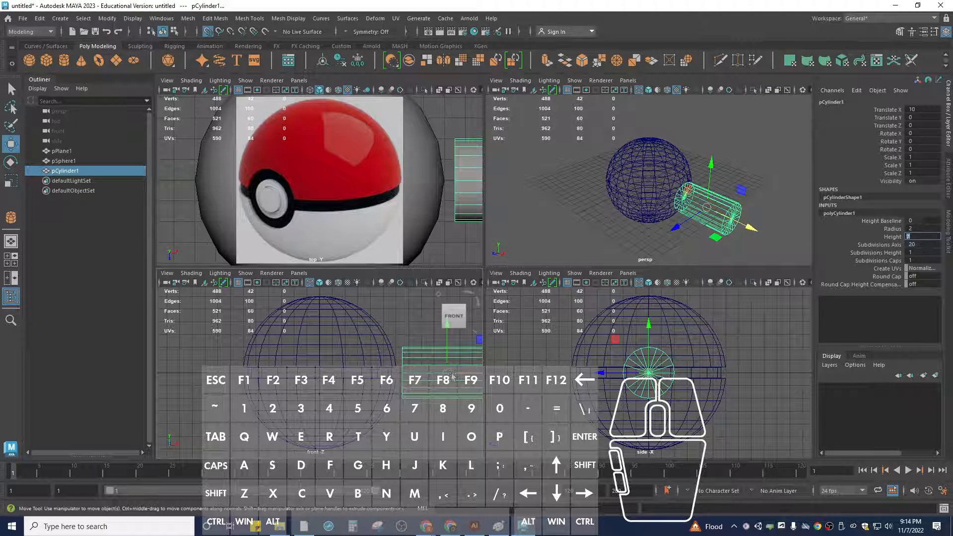
{"action": "left_click_drag", "start_coordinate": [451, 375], "coordinate": [433, 377]}
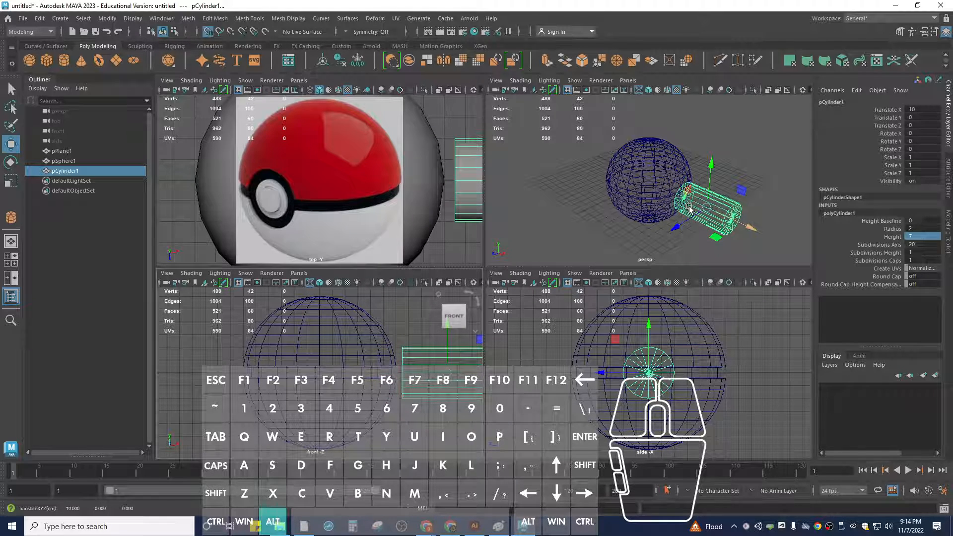
- Try to move the cylinder's pivot away from its centre, undoing the accidental soft selection change
{"action": "left_click_drag", "start_coordinate": [690, 213], "coordinate": [769, 192], "text": "alt"}
{"action": "scroll", "coordinate": [731, 175], "scroll_direction": "up", "scroll_amount": 8}
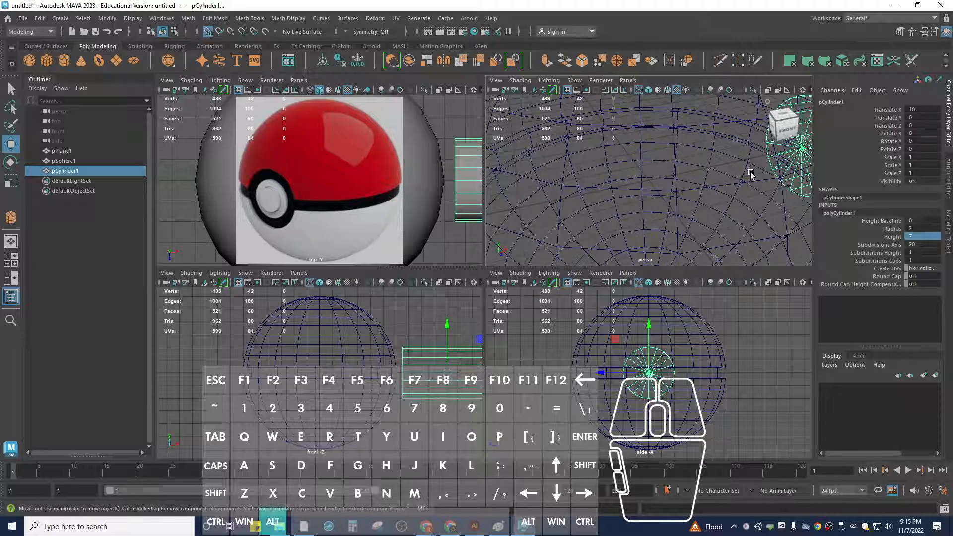
{"action": "middle_click_drag", "start_coordinate": [751, 174], "coordinate": [611, 202], "text": "alt"}
{"action": "middle_click_drag", "start_coordinate": [725, 196], "coordinate": [653, 207], "text": "alt"}
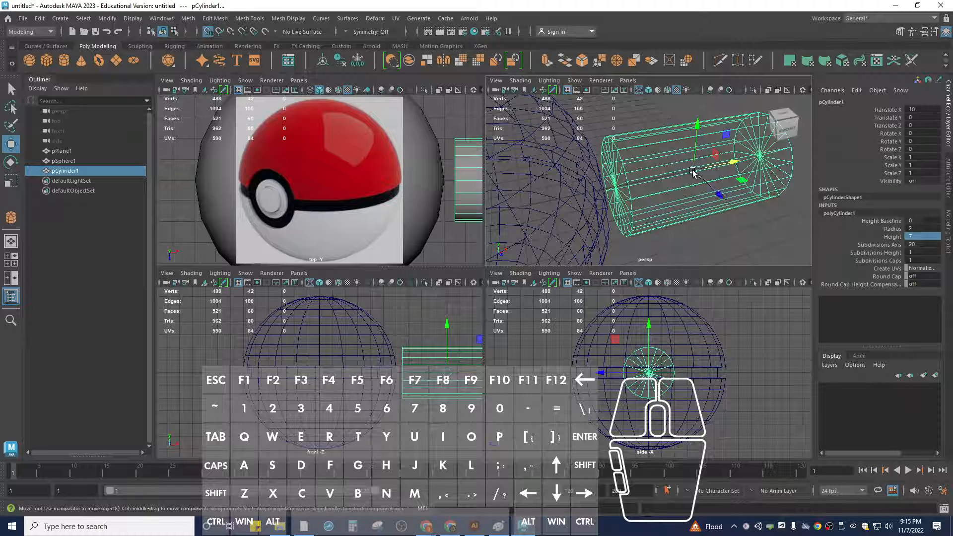
{"action": "key", "text": "b"}
{"action": "key", "text": "d"}
{"action": "key", "text": "d"}
{"action": "key", "text": "b"}
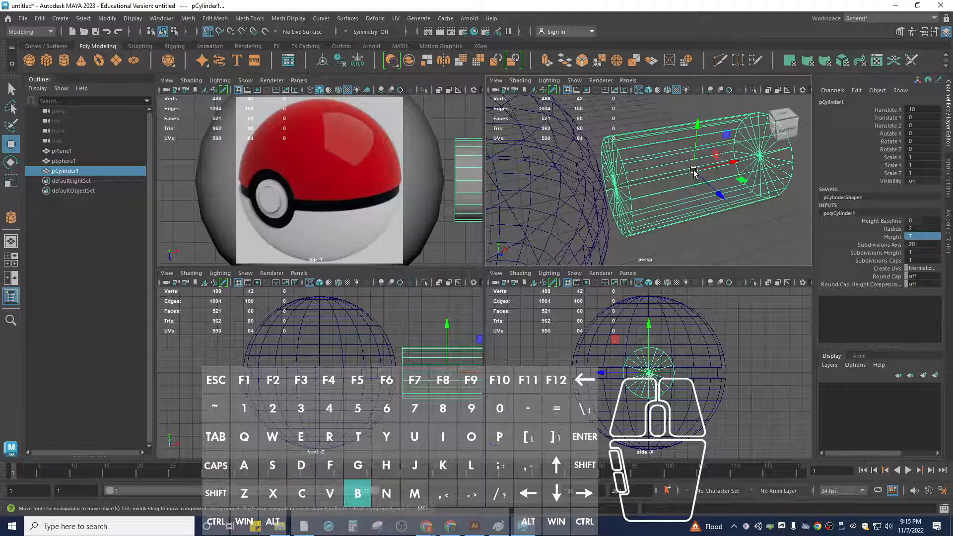
{"action": "left_click_drag", "start_coordinate": [694, 171], "coordinate": [687, 173]}
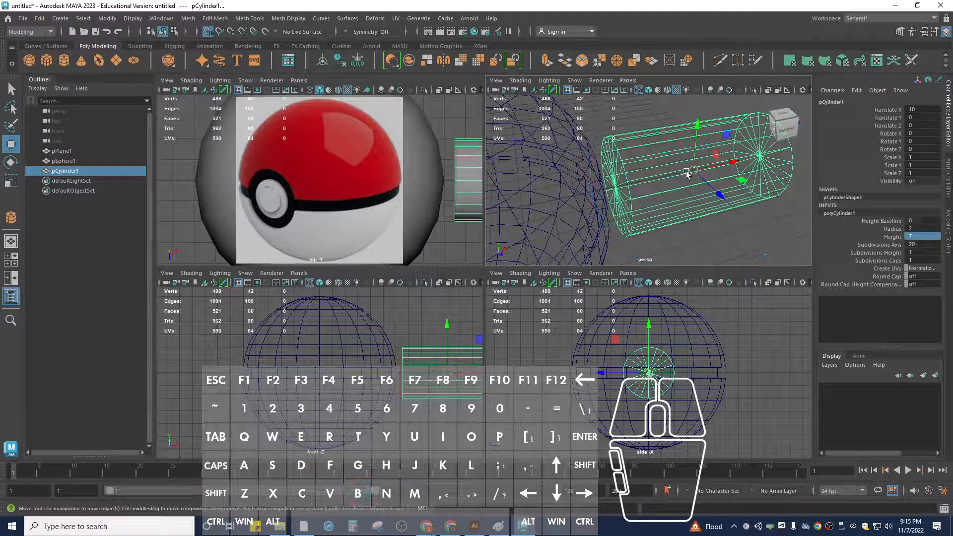
{"action": "key", "text": "ctrl+z"}
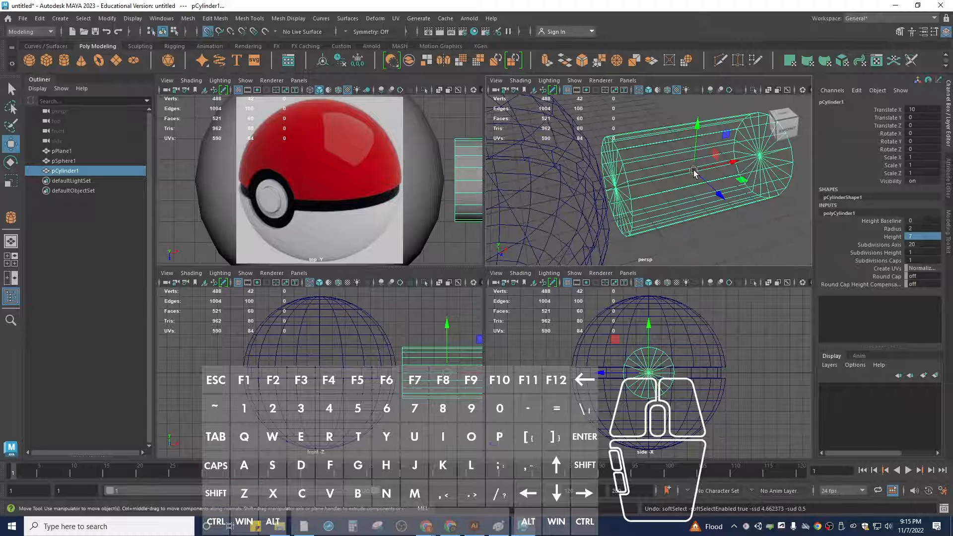
{"action": "key", "text": "d"}
{"action": "mouse_move", "coordinate": [694, 171]}
{"action": "left_mouse_down"}
{"action": "mouse_move", "coordinate": [653, 169]}
{"action": "mouse_move", "coordinate": [694, 173]}
{"action": "mouse_move", "coordinate": [605, 190]}
{"action": "mouse_move", "coordinate": [695, 173]}
{"action": "left_mouse_up"}
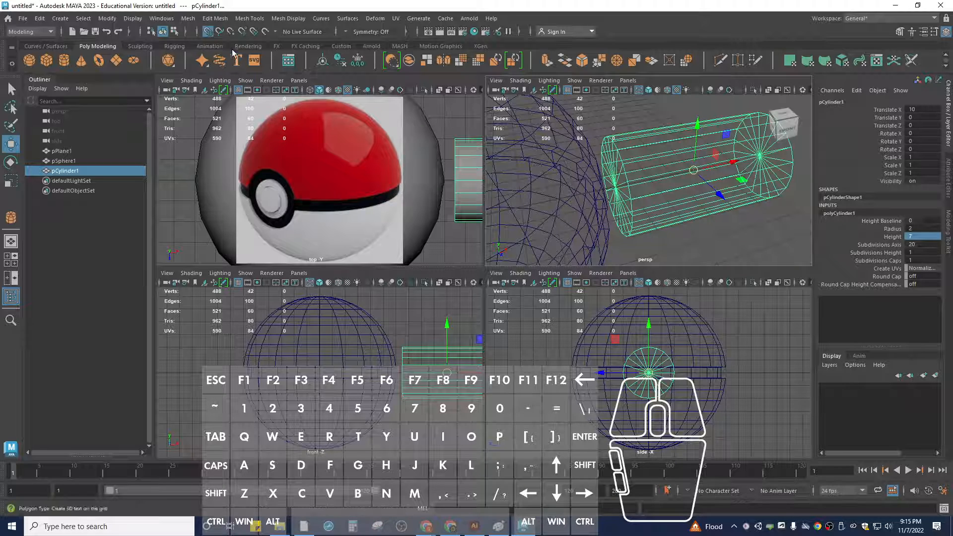
- Turn on snapping to points and snap the cylinder's pivot to the centre of its end cap nearest the sphere
{"action": "left_click", "coordinate": [230, 32]}
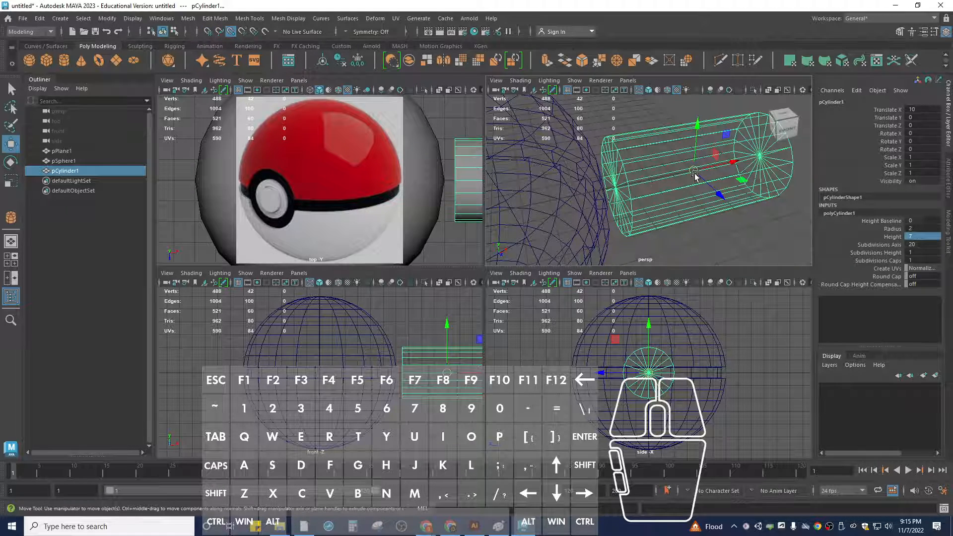
{"action": "key", "text": "d"}
{"action": "left_click_drag", "start_coordinate": [694, 171], "coordinate": [617, 191]}
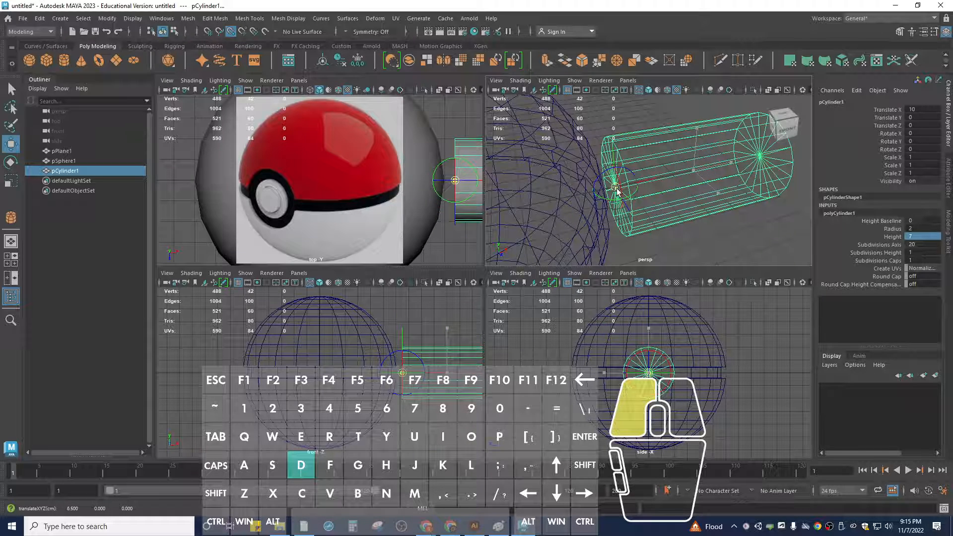
{"action": "left_click_drag", "start_coordinate": [617, 191], "coordinate": [616, 190]}
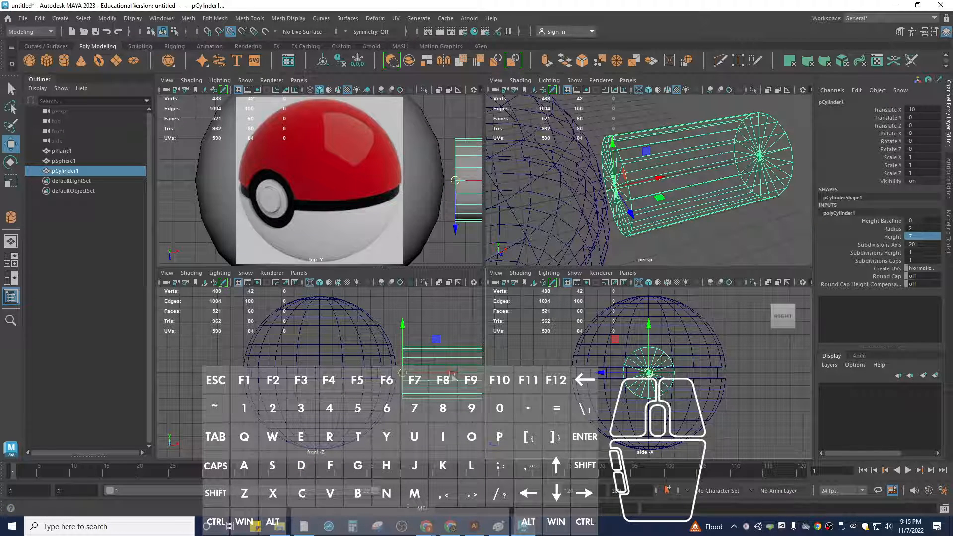
- Switch from point to grid snapping and move pCylinder1 along X into the sphere to a Translate X of 8.5
{"action": "left_click_drag", "start_coordinate": [453, 377], "coordinate": [431, 378]}
{"action": "right_click_drag", "start_coordinate": [438, 233], "coordinate": [469, 203]}
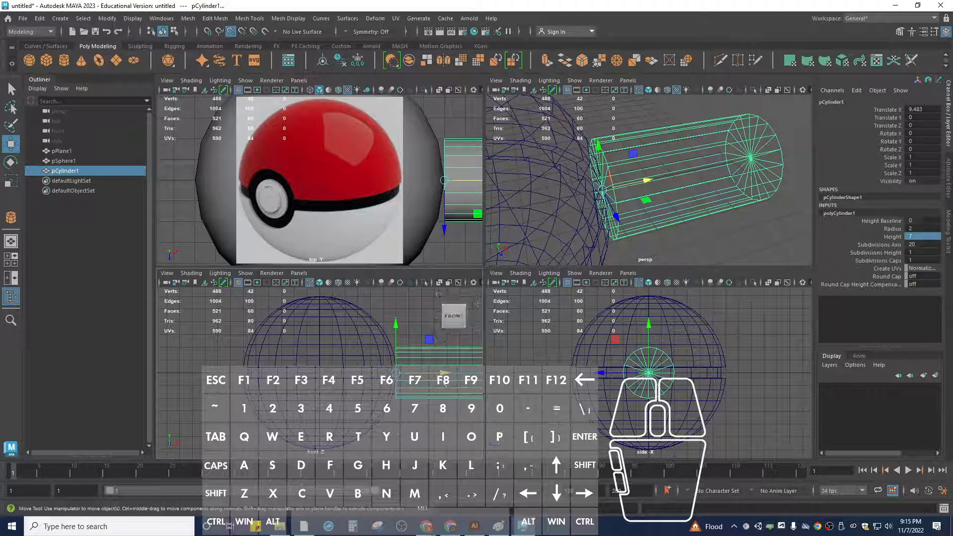
{"action": "mouse_move", "coordinate": [445, 374]}
{"action": "left_mouse_down"}
{"action": "mouse_move", "coordinate": [470, 377]}
{"action": "mouse_move", "coordinate": [451, 377]}
{"action": "left_mouse_up"}
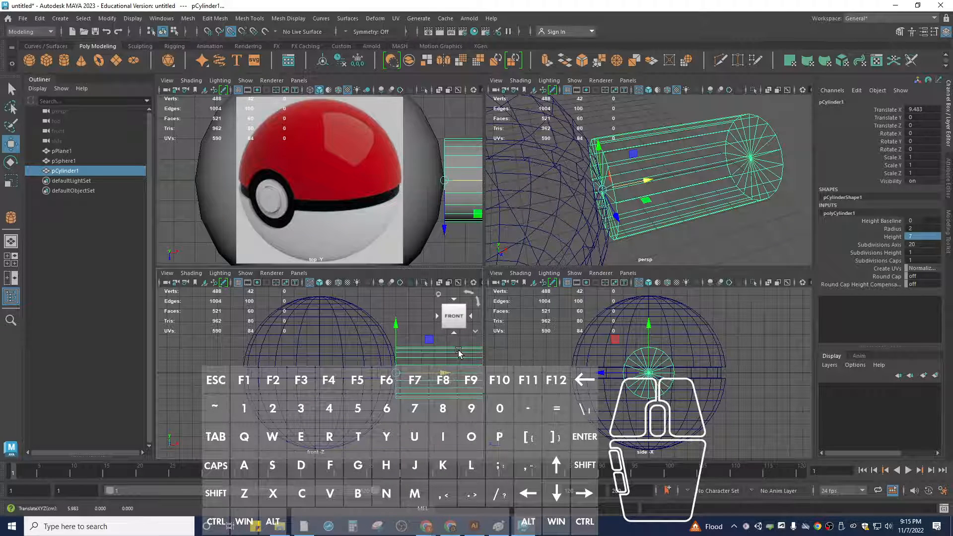
{"action": "mouse_move", "coordinate": [645, 182]}
{"action": "left_mouse_down"}
{"action": "mouse_move", "coordinate": [690, 178]}
{"action": "mouse_move", "coordinate": [656, 184]}
{"action": "left_mouse_up"}
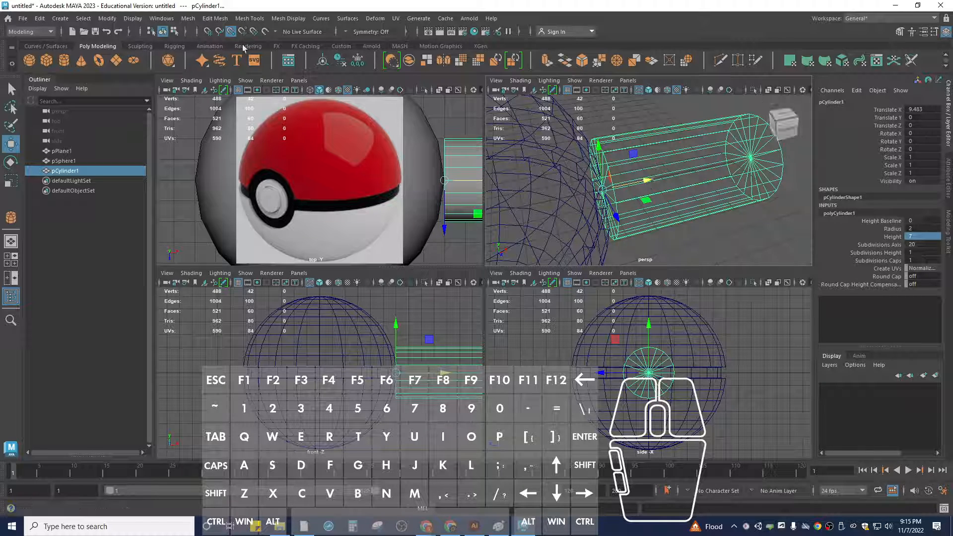
{"action": "left_click", "coordinate": [208, 34]}
{"action": "left_click_drag", "start_coordinate": [445, 372], "coordinate": [390, 371]}
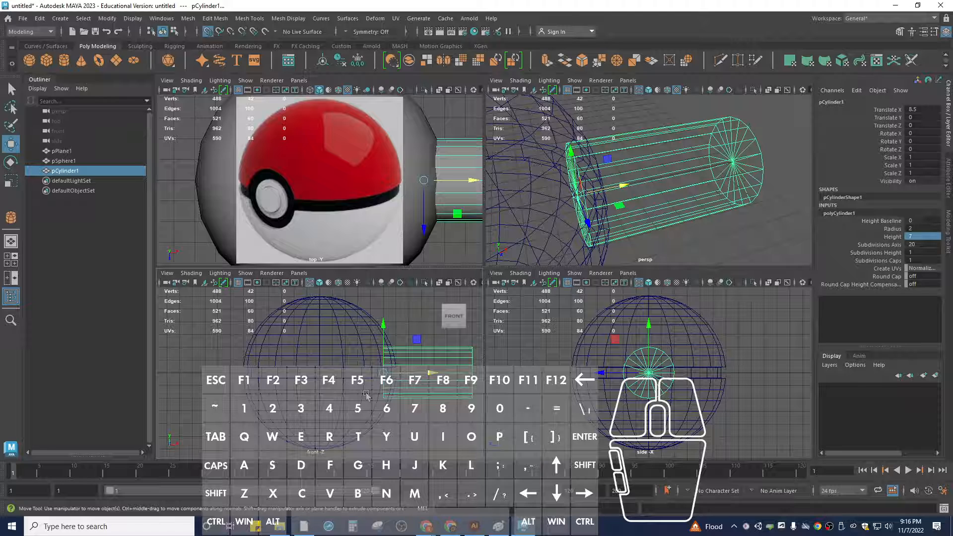
- Subtract pCylinder1 from pSphere1 with a Boolean Difference (A - B), keeping intersection tagging on and the input object display Hidden
{"action": "left_click", "coordinate": [63, 161]}
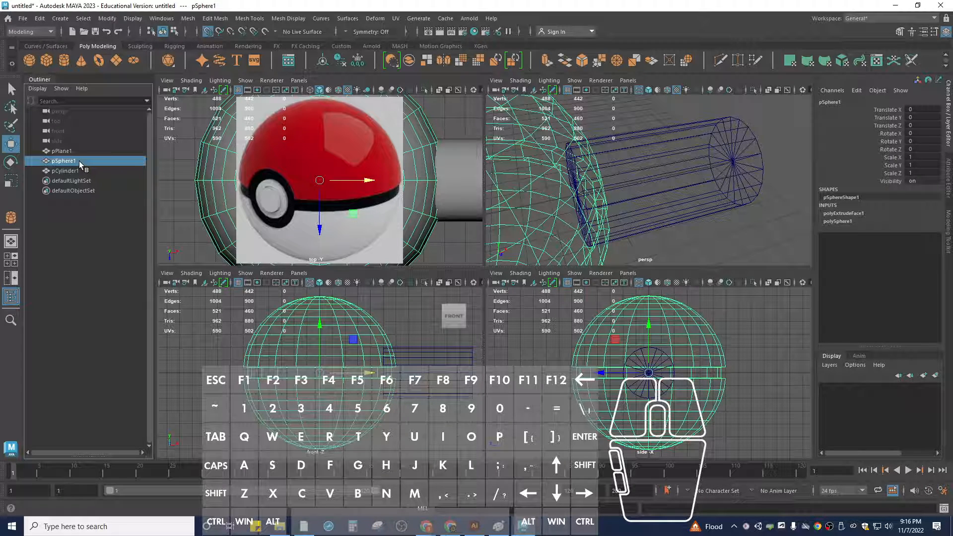
{"action": "left_click", "coordinate": [73, 171], "text": "shift"}
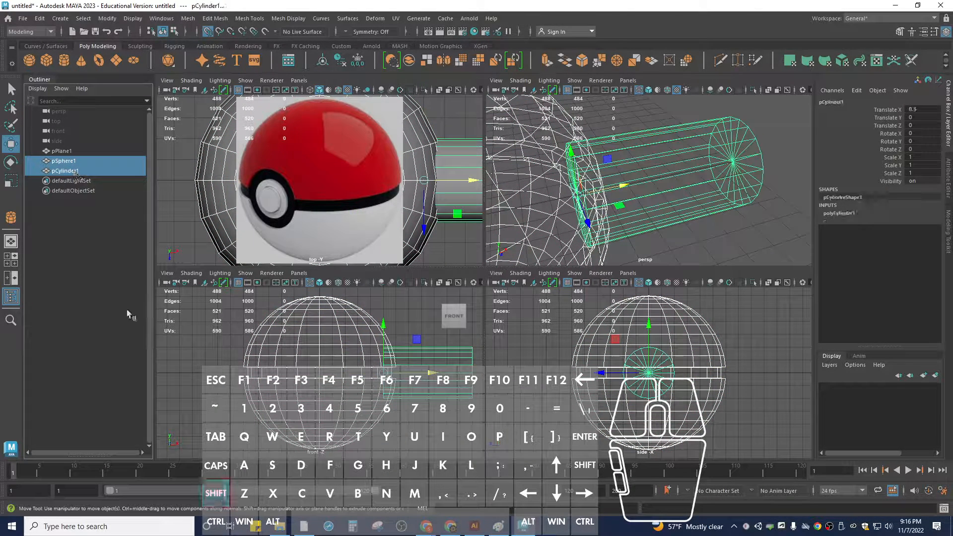
{"action": "left_click", "coordinate": [80, 160]}
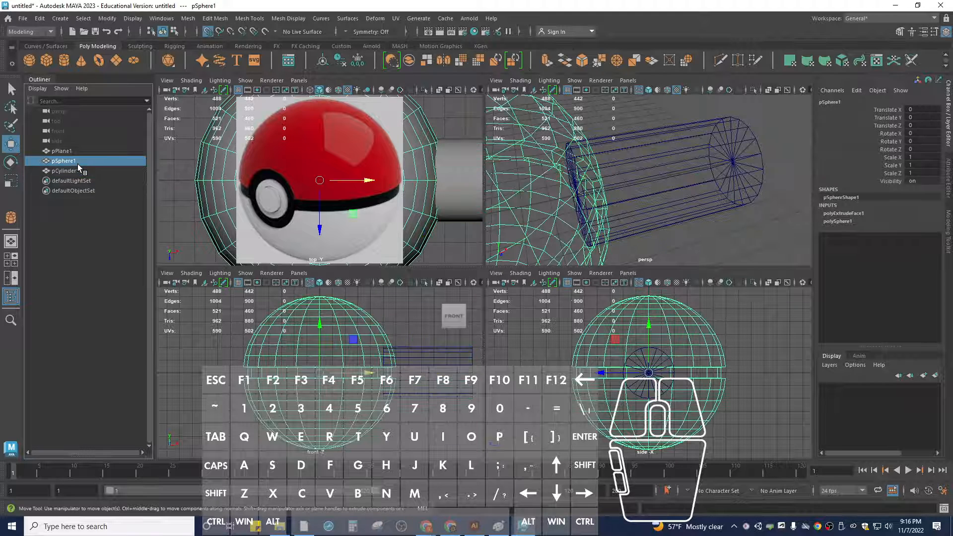
{"action": "left_click", "coordinate": [75, 170], "text": "shift"}
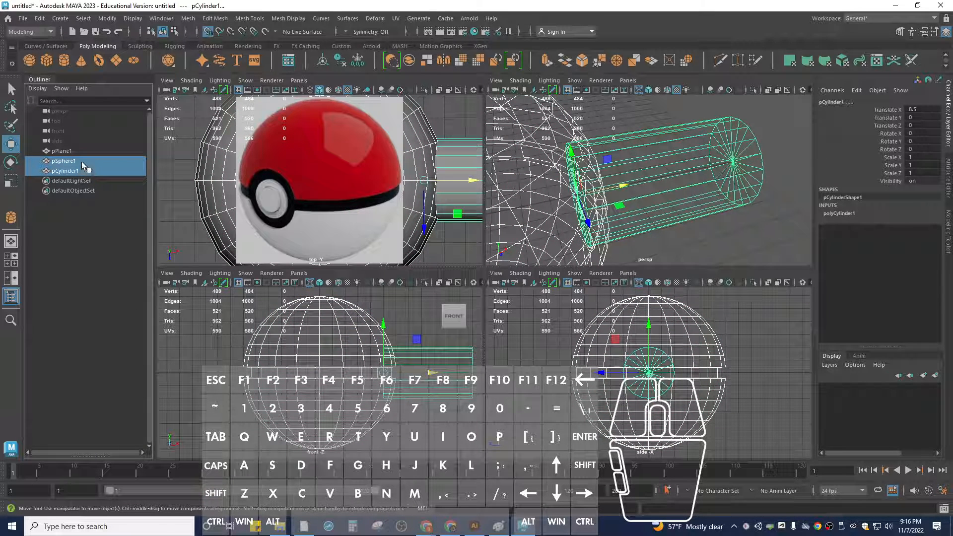
{"action": "left_click", "coordinate": [187, 18]}
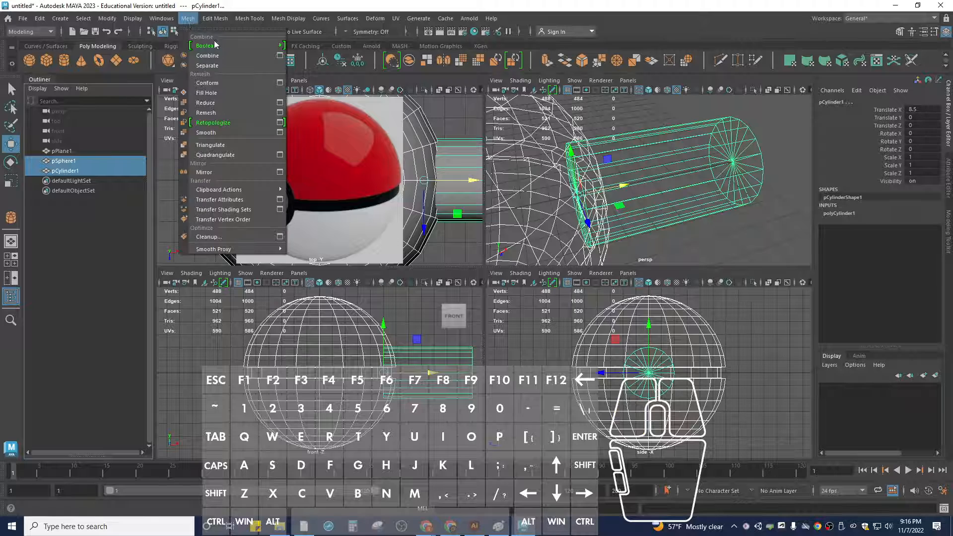
{"action": "mouse_move", "coordinate": [221, 47]}
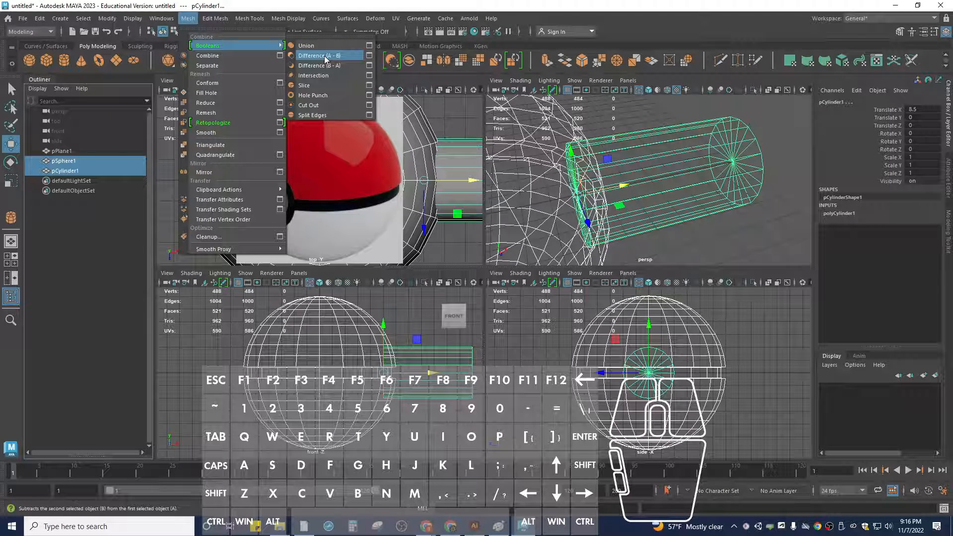
{"action": "left_click", "coordinate": [369, 59]}
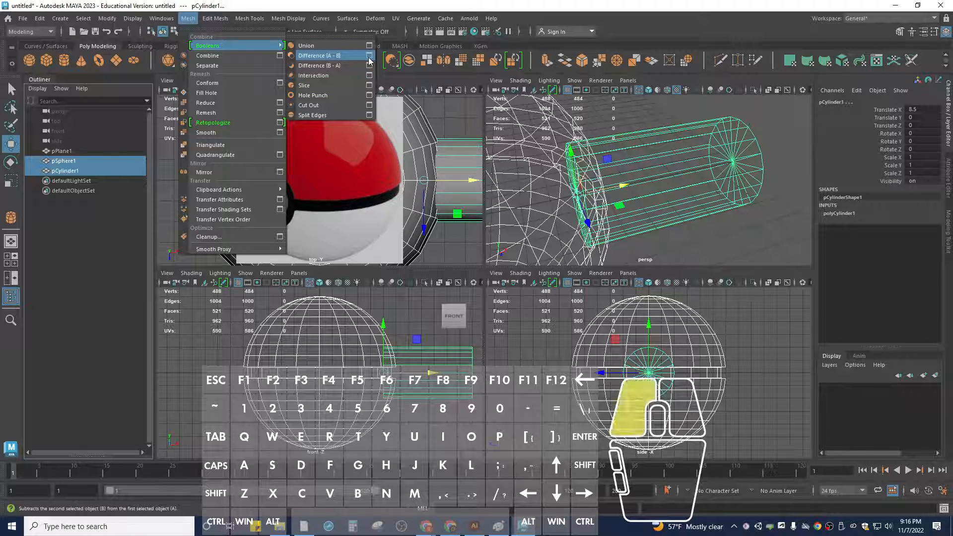
{"action": "left_click_drag", "start_coordinate": [666, 137], "coordinate": [234, 190]}
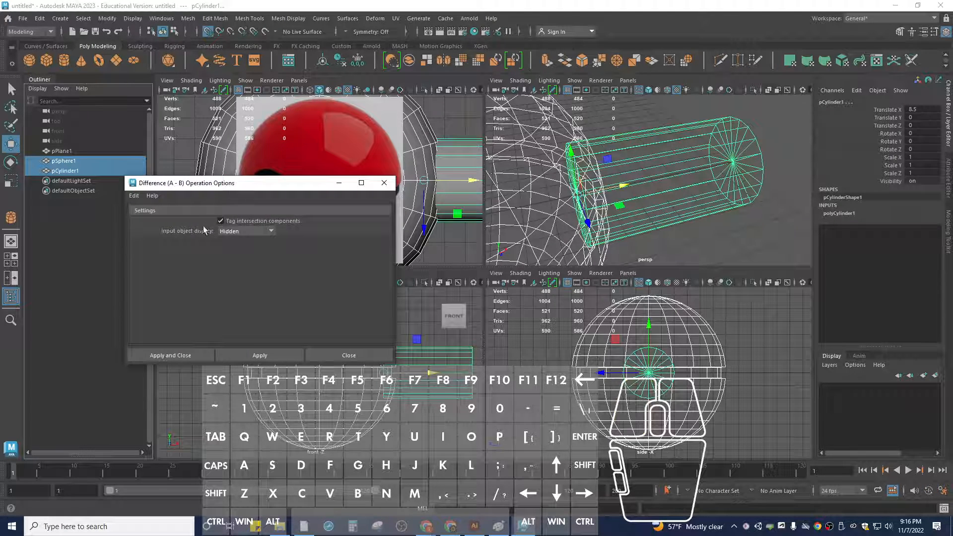
{"action": "left_click", "coordinate": [274, 356]}
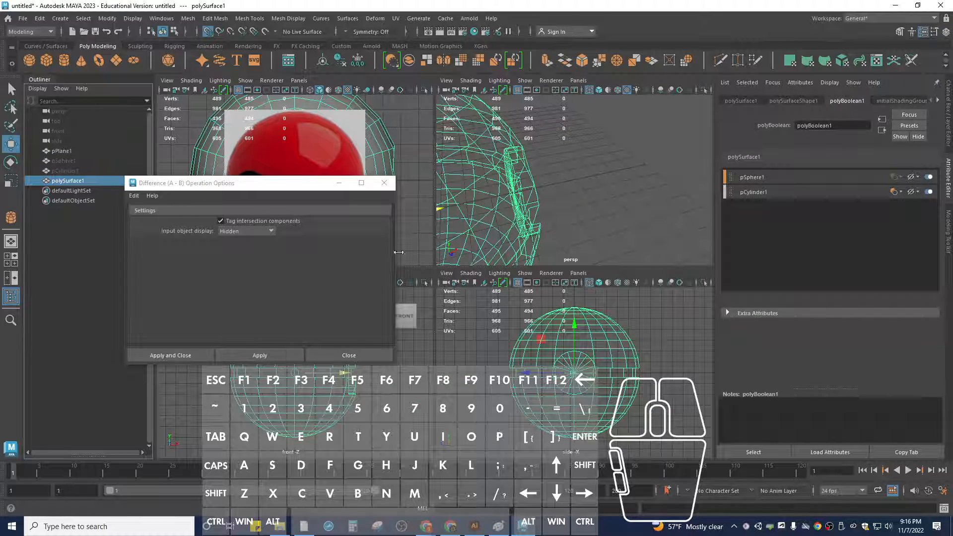
{"action": "left_click", "coordinate": [385, 184]}
- Inspect the circular recess cut into the sphere in the perspective view with shaded display turned on
{"action": "left_click_drag", "start_coordinate": [597, 214], "coordinate": [498, 212], "text": "alt"}
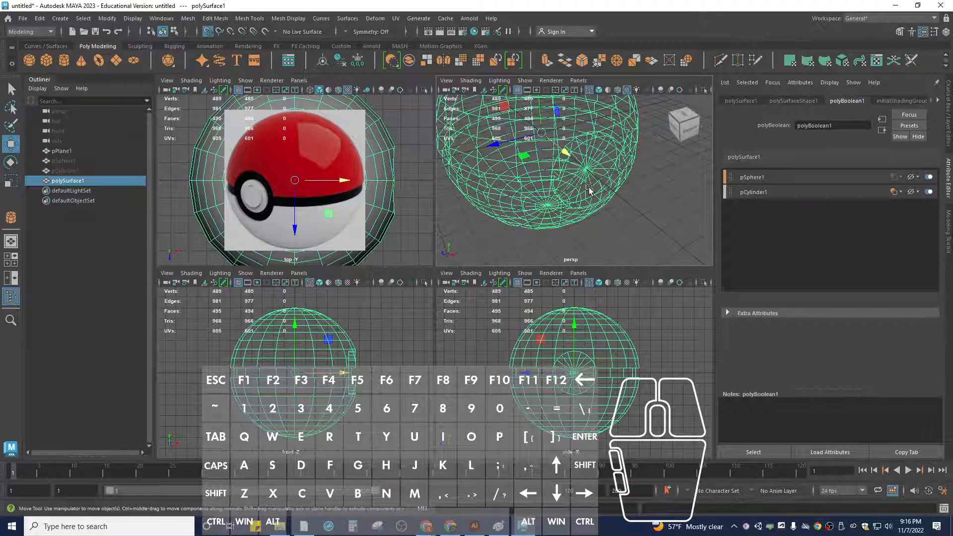
{"action": "key", "text": "5"}
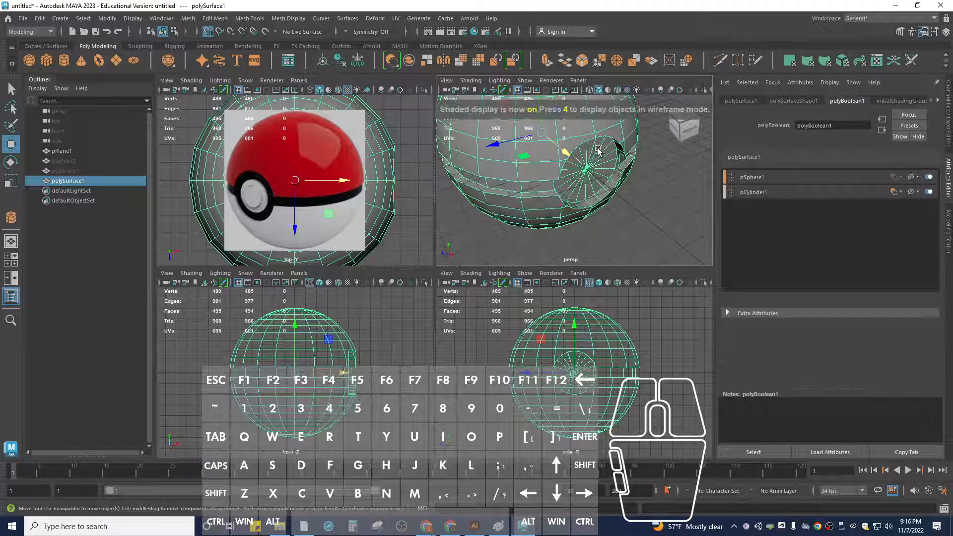
{"action": "scroll", "coordinate": [606, 193], "scroll_direction": "up", "scroll_amount": 5}
{"action": "scroll", "coordinate": [606, 193], "scroll_direction": "down", "scroll_amount": 3}
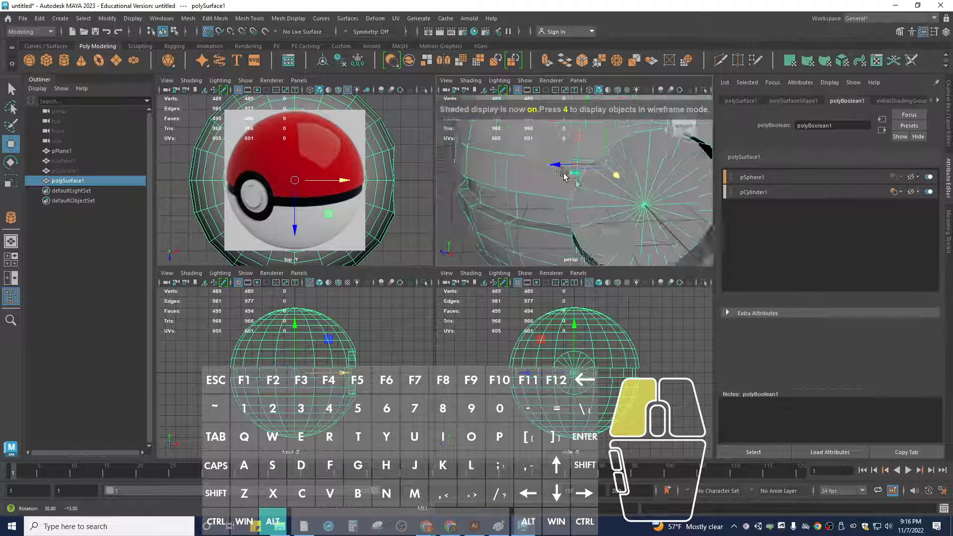
{"action": "right_click", "coordinate": [599, 191]}
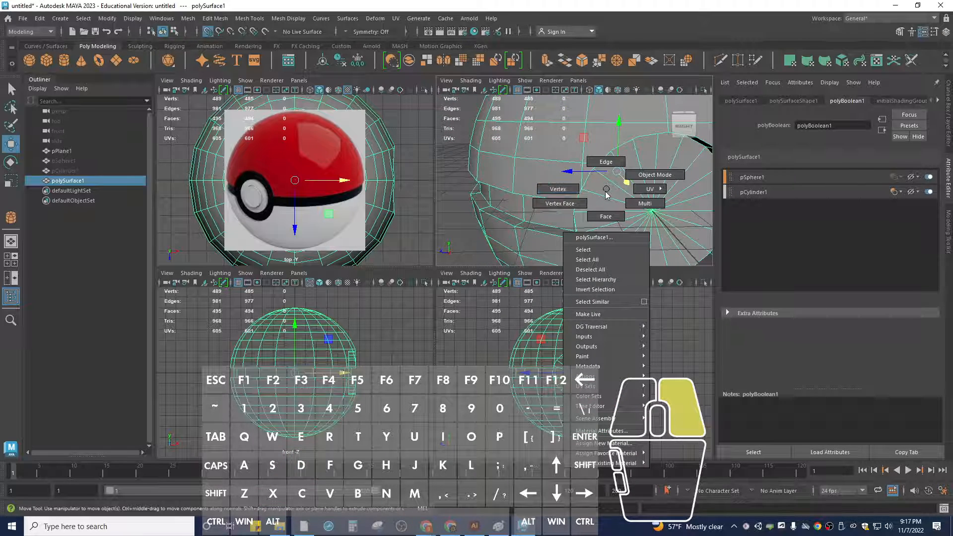
{"action": "scroll", "coordinate": [620, 203], "scroll_direction": "down", "scroll_amount": 5}
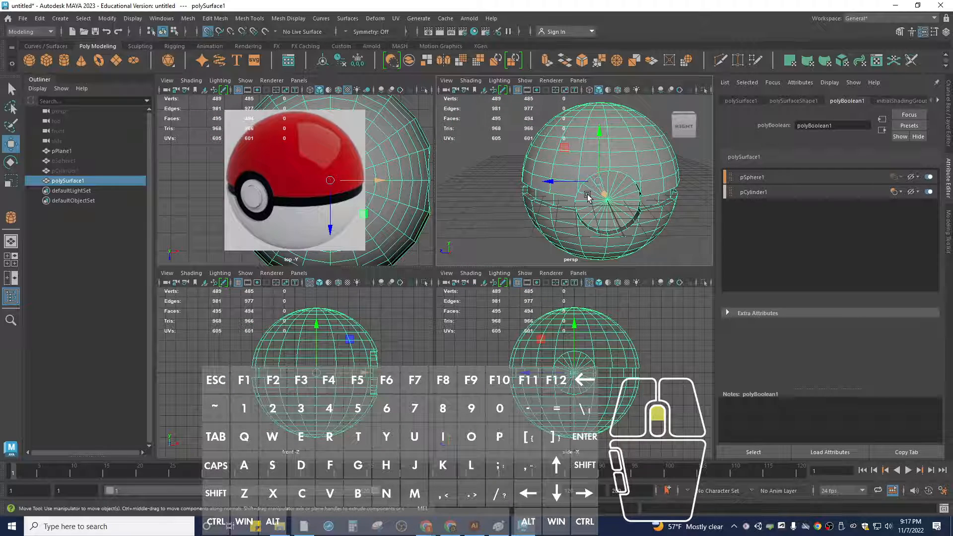
{"action": "middle_click_drag", "start_coordinate": [587, 197], "coordinate": [551, 181], "text": "alt"}
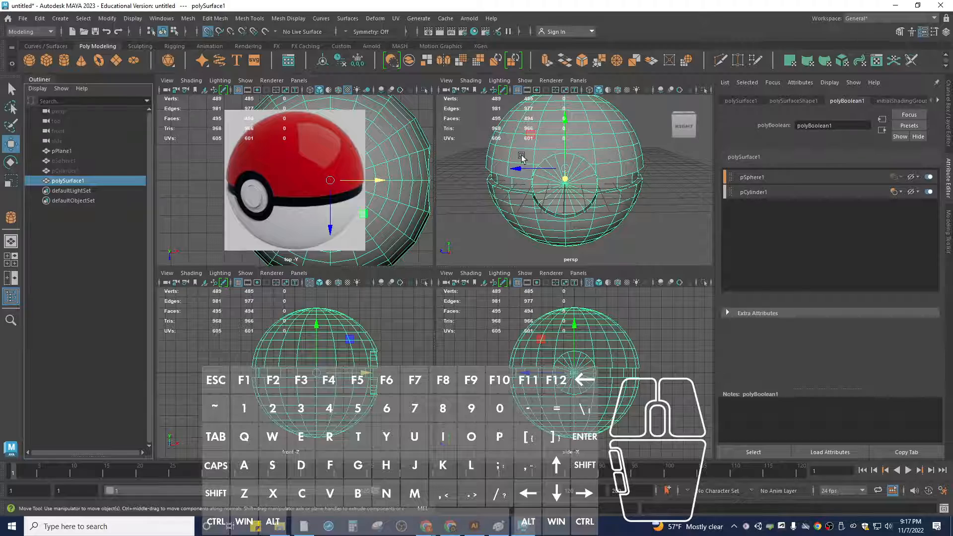
{"action": "left_click_drag", "start_coordinate": [521, 157], "coordinate": [585, 196], "text": "alt"}
{"action": "scroll", "coordinate": [532, 189], "scroll_direction": "down", "scroll_amount": 5}
{"action": "scroll", "coordinate": [576, 200], "scroll_direction": "up", "scroll_amount": 5}
{"action": "scroll", "coordinate": [575, 200], "scroll_direction": "down", "scroll_amount": 5}
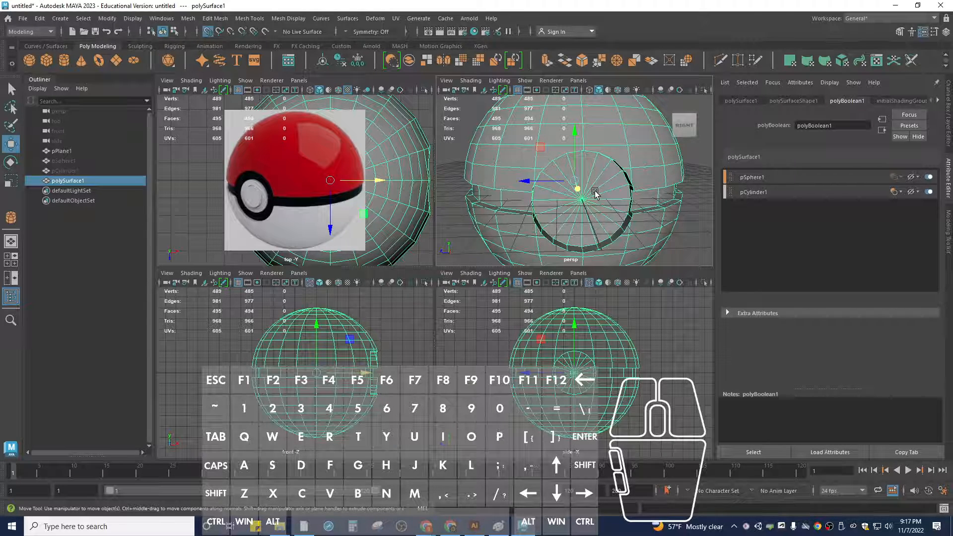
- Unhide pCylinder1 and set its Subdivisions Caps to 3 in the polyCylinder1 inputs
{"action": "left_click", "coordinate": [65, 171]}
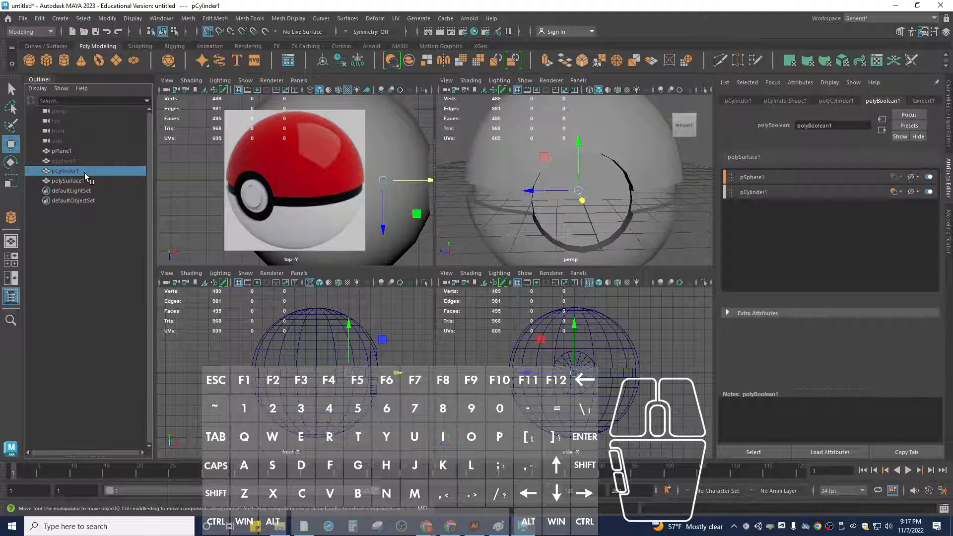
{"action": "key", "text": "h"}
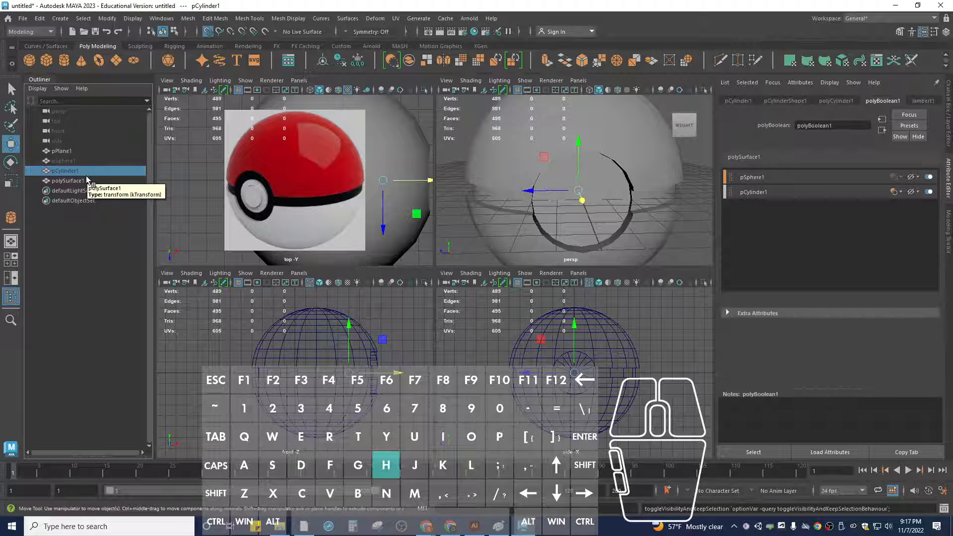
{"action": "left_click", "coordinate": [949, 138]}
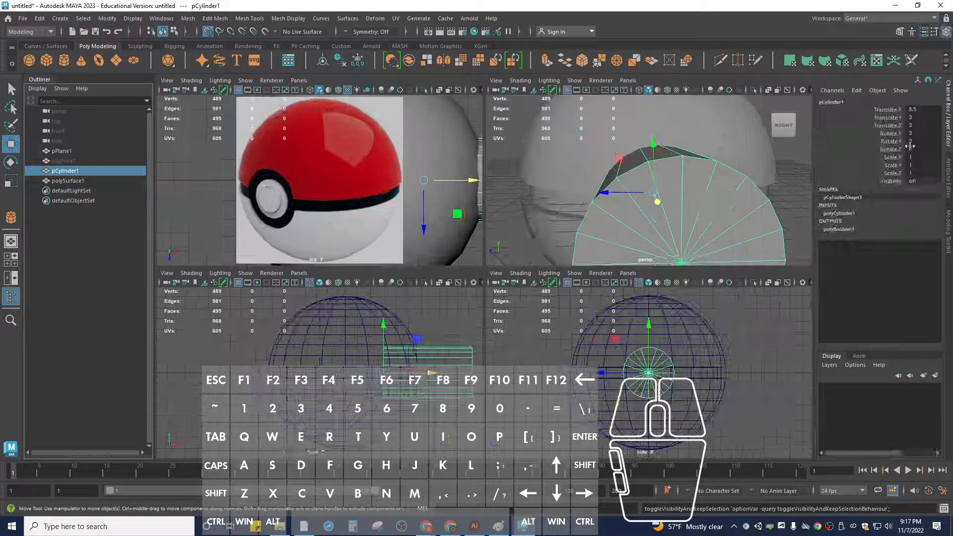
{"action": "left_click", "coordinate": [835, 213]}
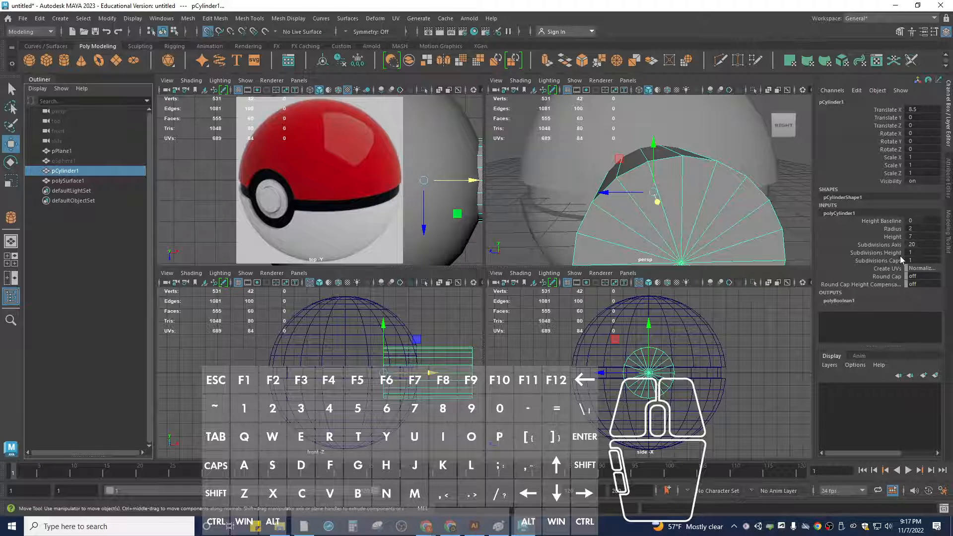
{"action": "left_click", "coordinate": [916, 253]}
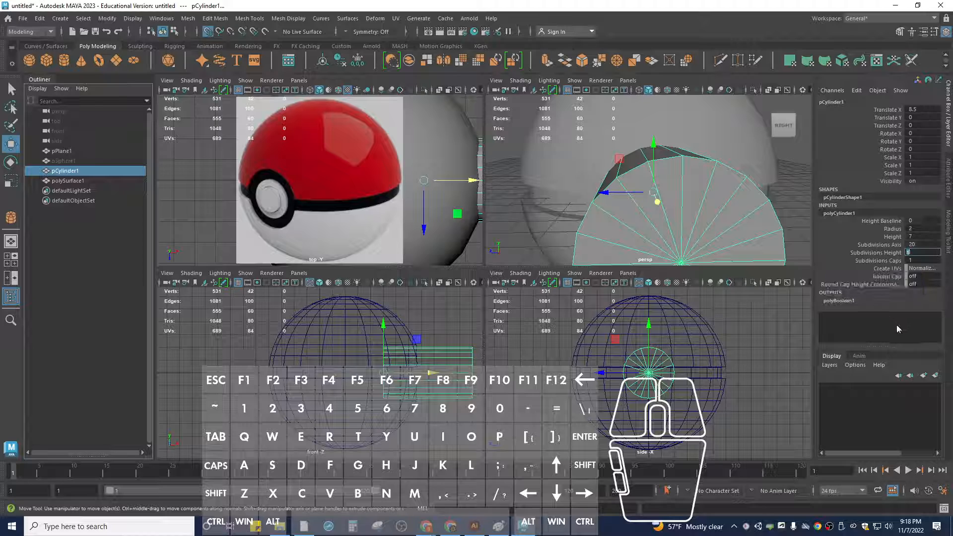
{"action": "left_click", "coordinate": [919, 261]}
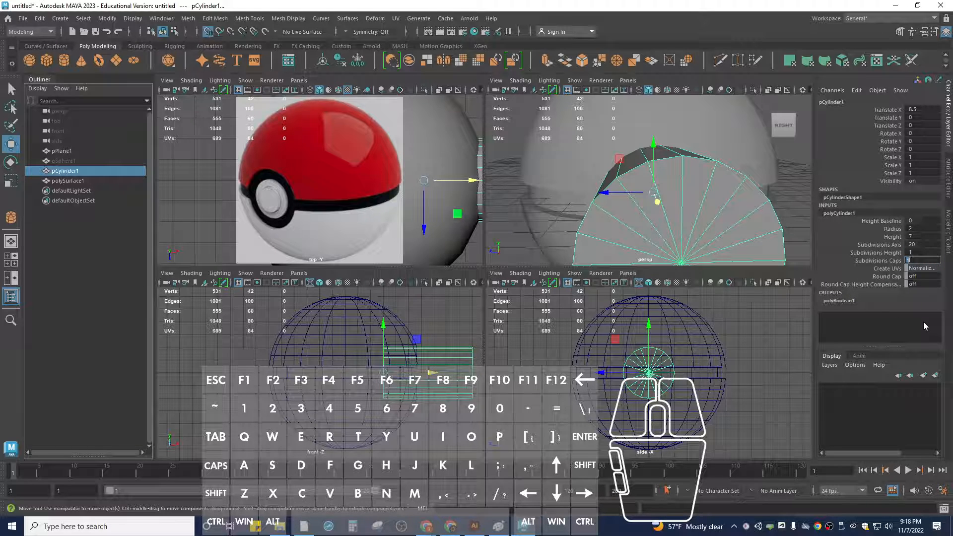
{"action": "type", "text": "3"}
{"action": "key", "text": "Return"}
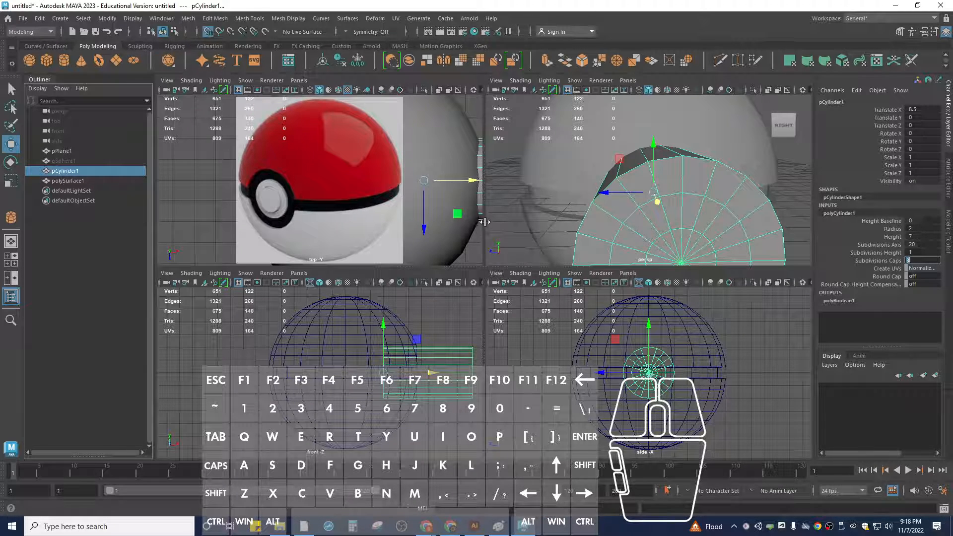
- Hide pCylinder1 again and select the Boolean result polySurface1
{"action": "left_click", "coordinate": [118, 171]}
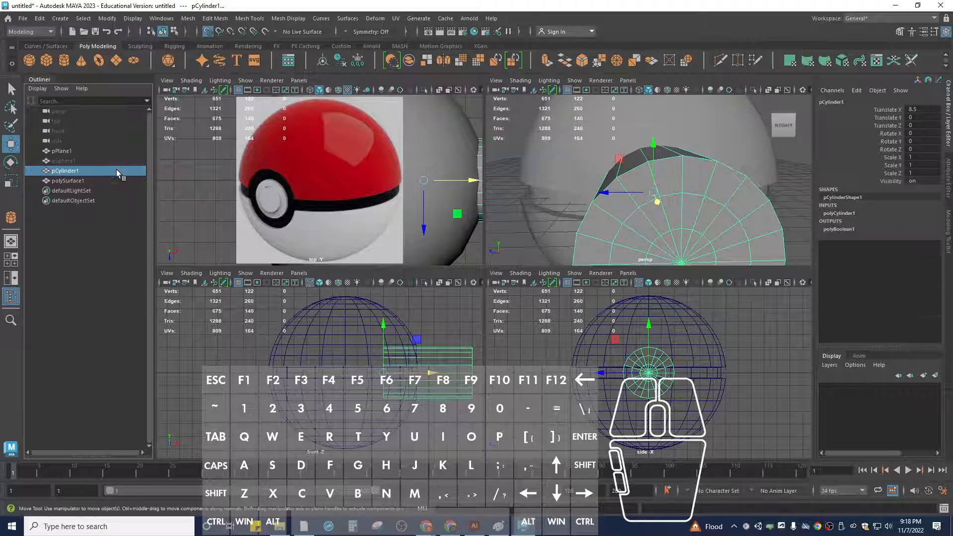
{"action": "key", "text": "h"}
{"action": "left_click", "coordinate": [88, 181]}
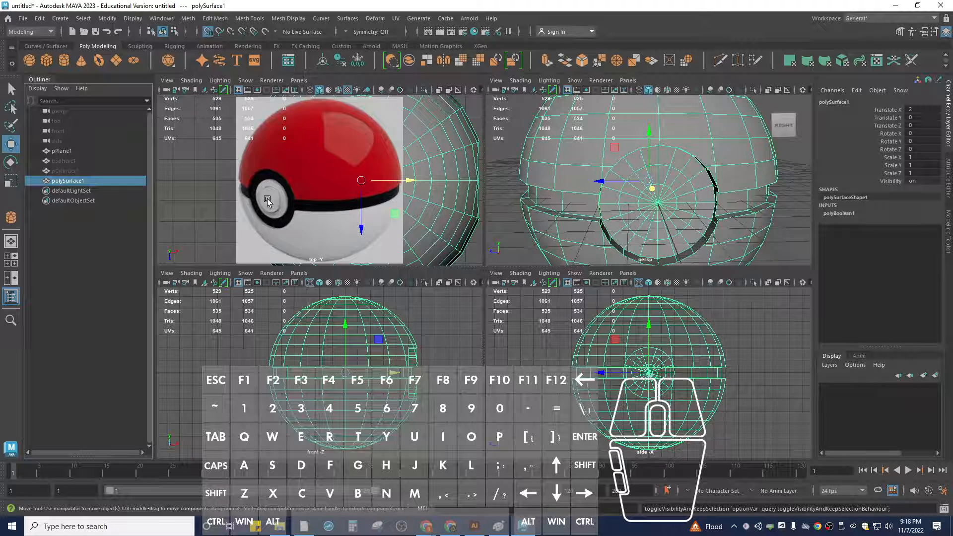
- Show the front and side views shaded with textures and enter component selection on polySurface1 at the circular recess
{"action": "scroll", "coordinate": [657, 195], "scroll_direction": "up", "scroll_amount": 3}
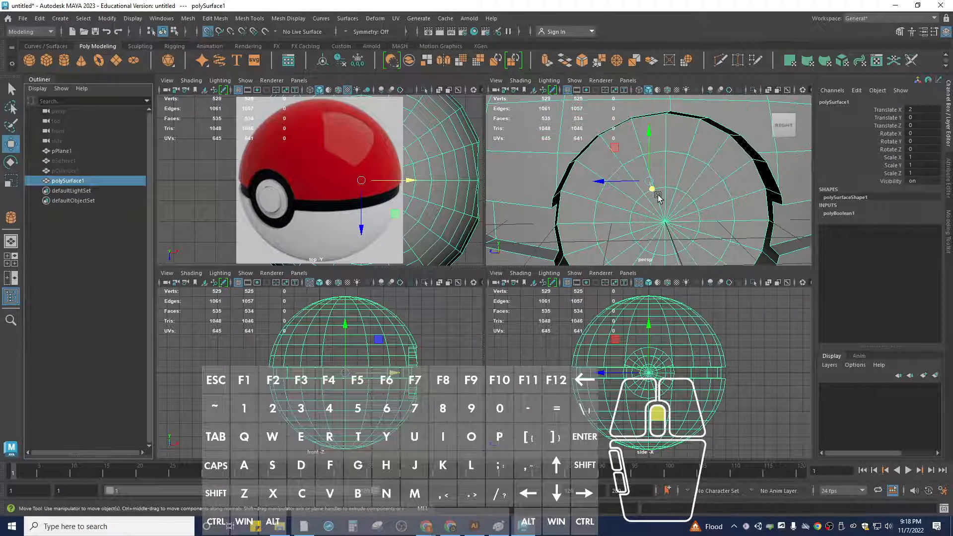
{"action": "scroll", "coordinate": [657, 196], "scroll_direction": "down", "scroll_amount": 3}
{"action": "scroll", "coordinate": [658, 196], "scroll_direction": "up", "scroll_amount": 3}
{"action": "scroll", "coordinate": [668, 132], "scroll_direction": "down", "scroll_amount": 3}
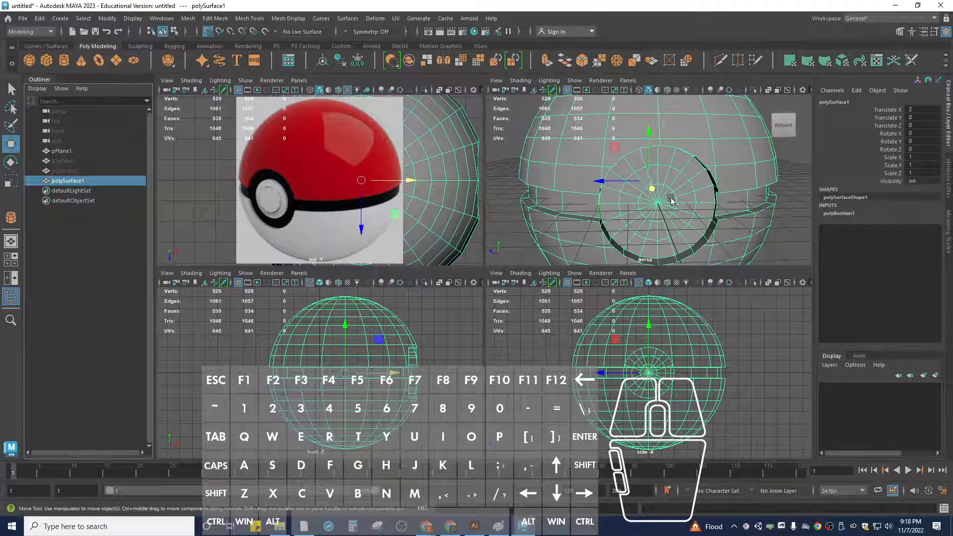
{"action": "scroll", "coordinate": [671, 201], "scroll_direction": "up", "scroll_amount": 2}
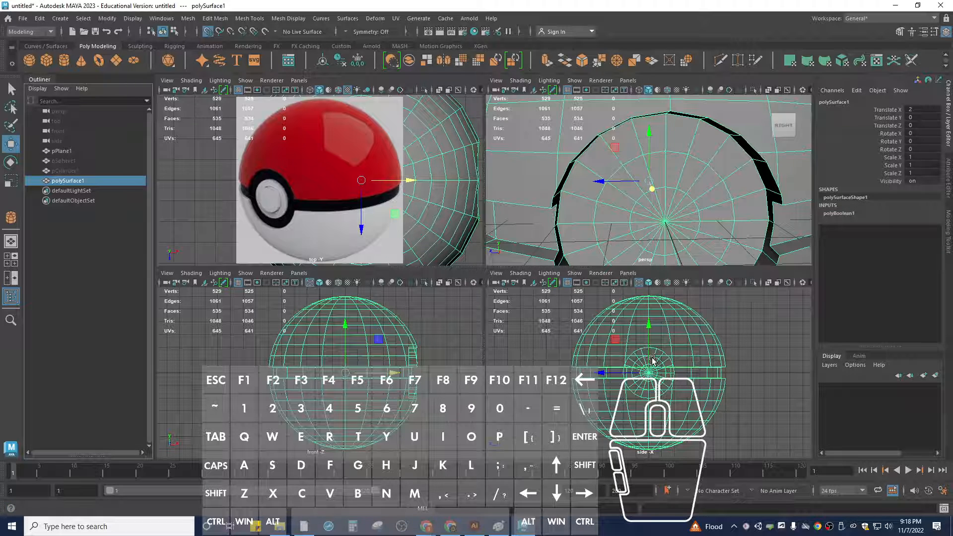
{"action": "key", "text": "6"}
{"action": "key", "text": "6"}
{"action": "scroll", "coordinate": [656, 231], "scroll_direction": "down", "scroll_amount": 5}
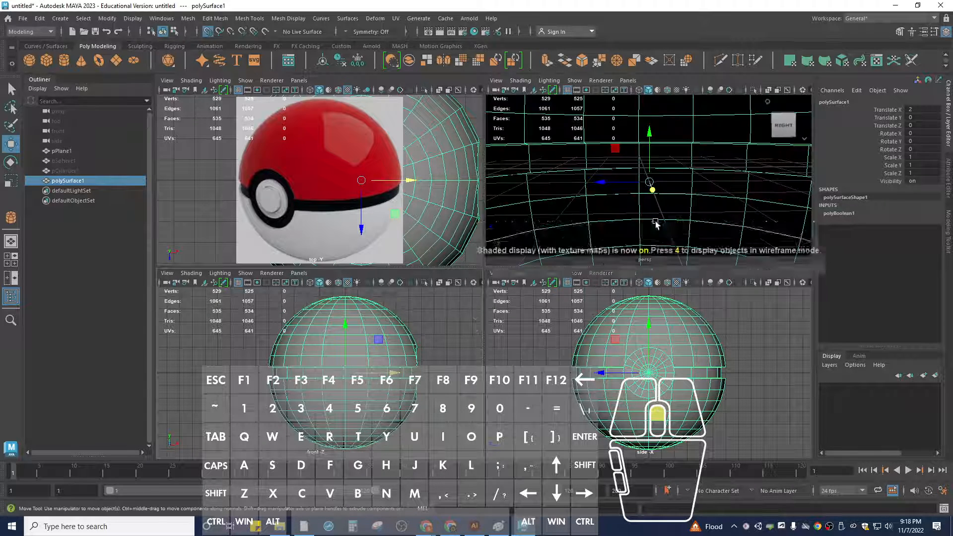
{"action": "scroll", "coordinate": [672, 368], "scroll_direction": "up", "scroll_amount": 5}
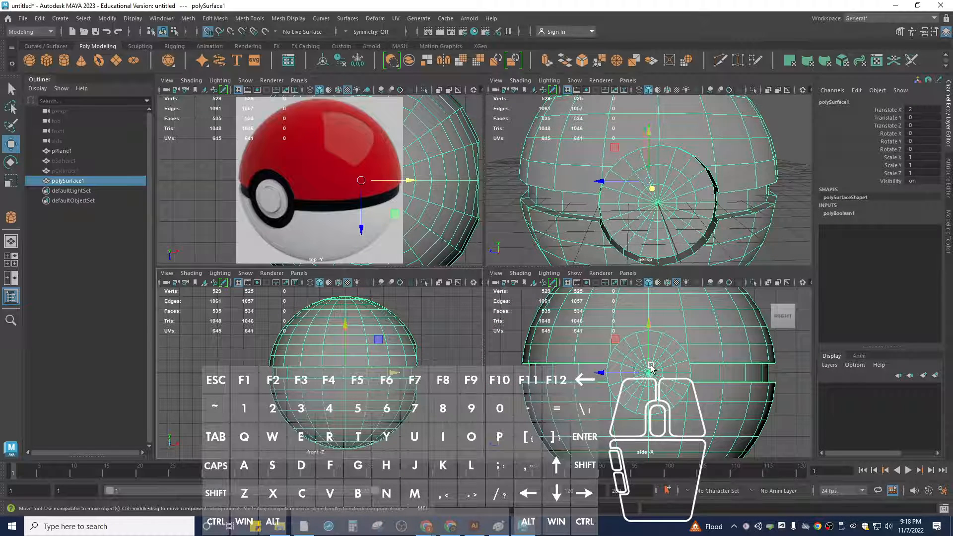
{"action": "right_click_drag", "start_coordinate": [652, 365], "coordinate": [648, 271]}
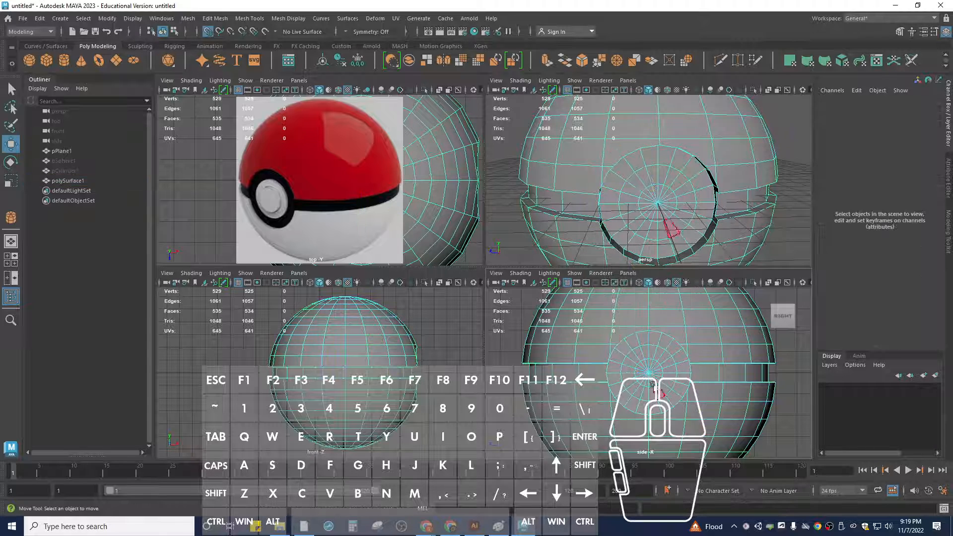
- Select the triangular faces at the centre of the circular recess and scale them up to about 1.5 in Y and Z
{"action": "left_click", "coordinate": [653, 374]}
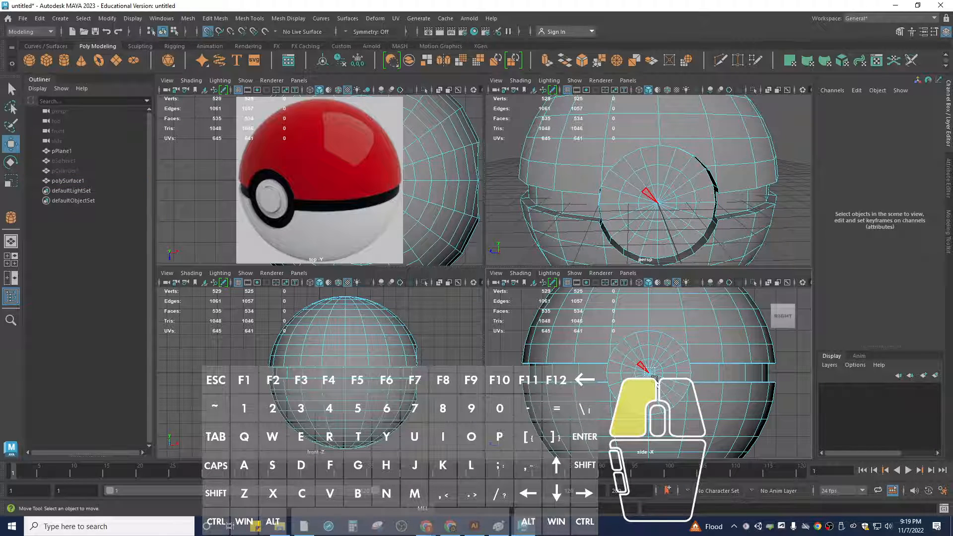
{"action": "left_click_drag", "start_coordinate": [655, 379], "coordinate": [656, 380]}
{"action": "scroll", "coordinate": [665, 384], "scroll_direction": "up", "scroll_amount": 4}
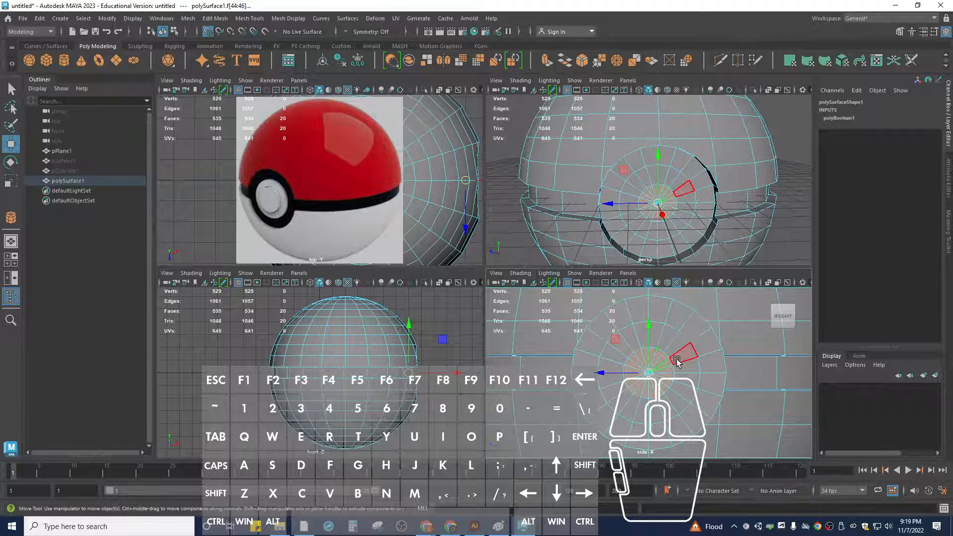
{"action": "key", "text": "3"}
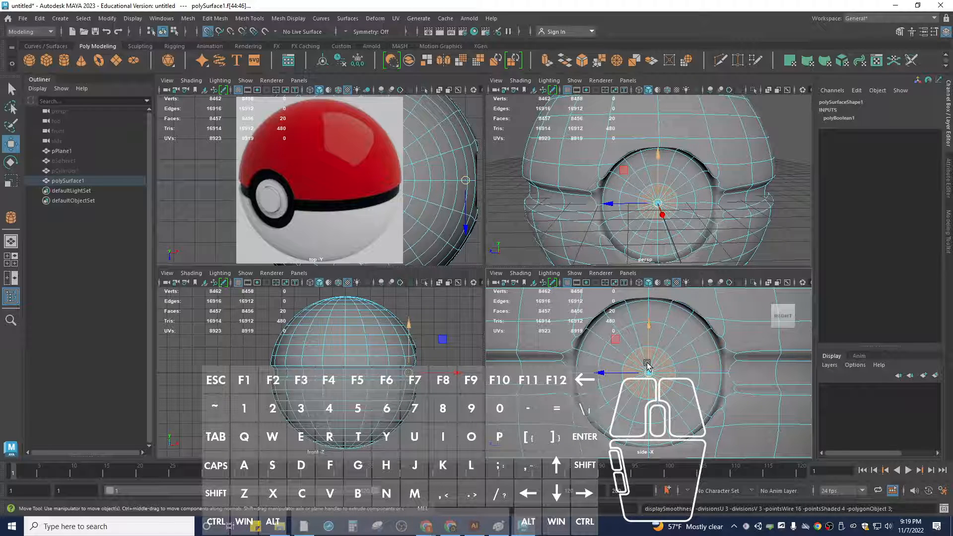
{"action": "key", "text": "1"}
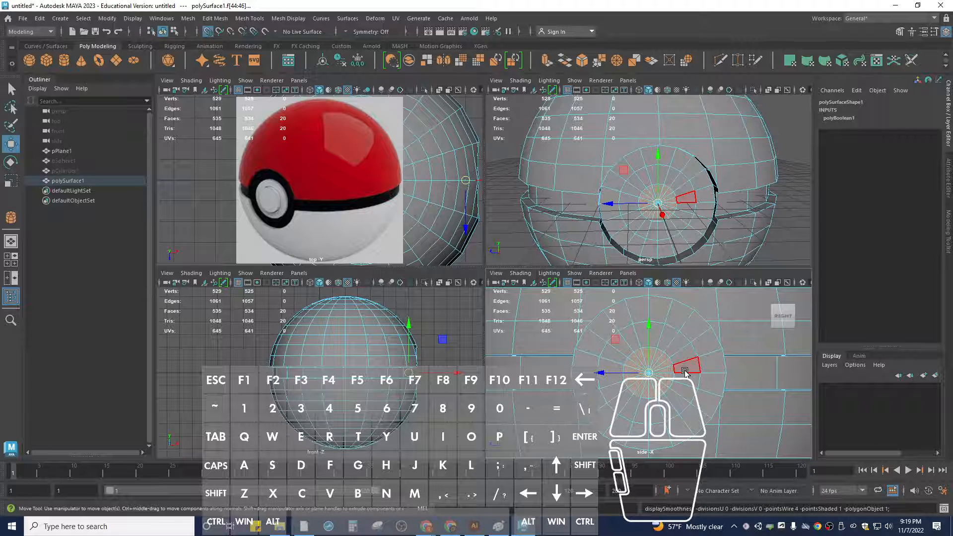
{"action": "key", "text": "4"}
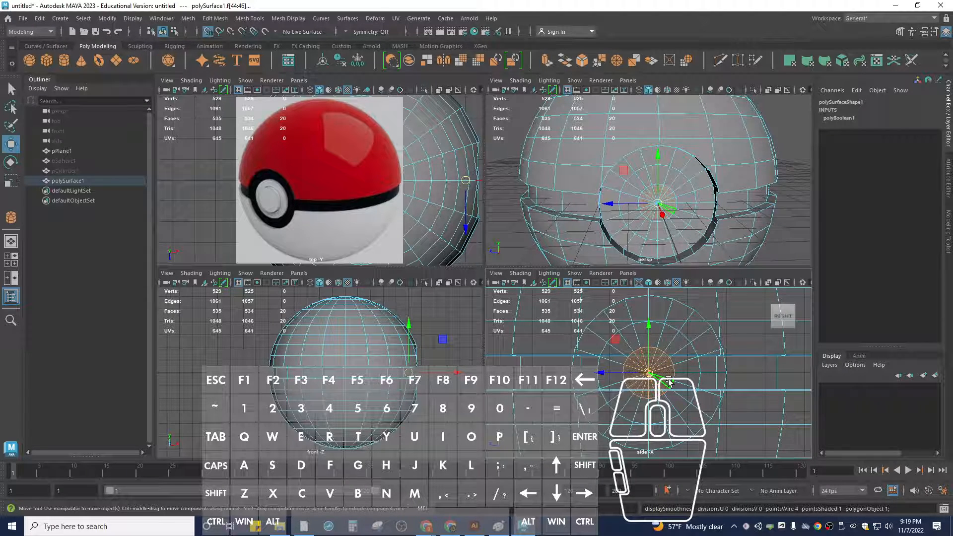
{"action": "key", "text": "r"}
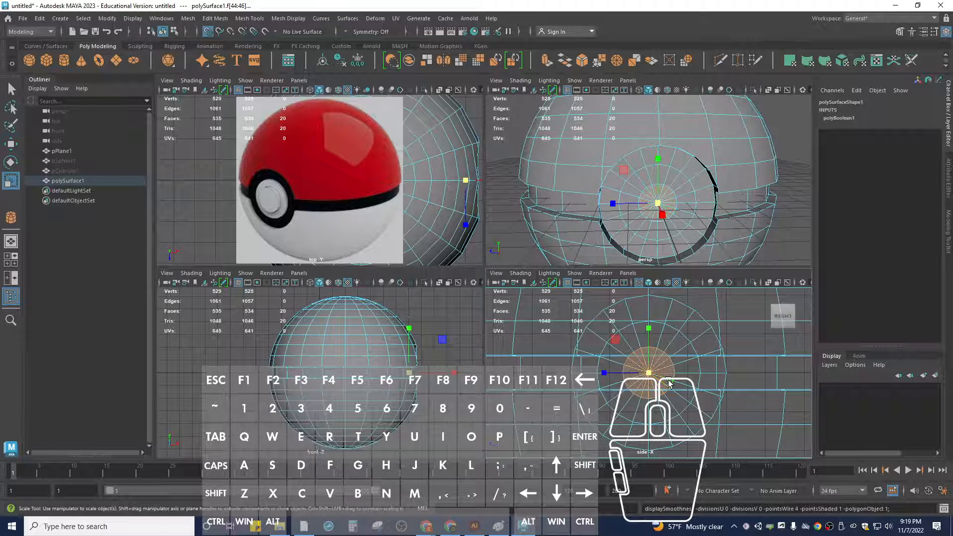
{"action": "left_click_drag", "start_coordinate": [649, 373], "coordinate": [667, 391]}
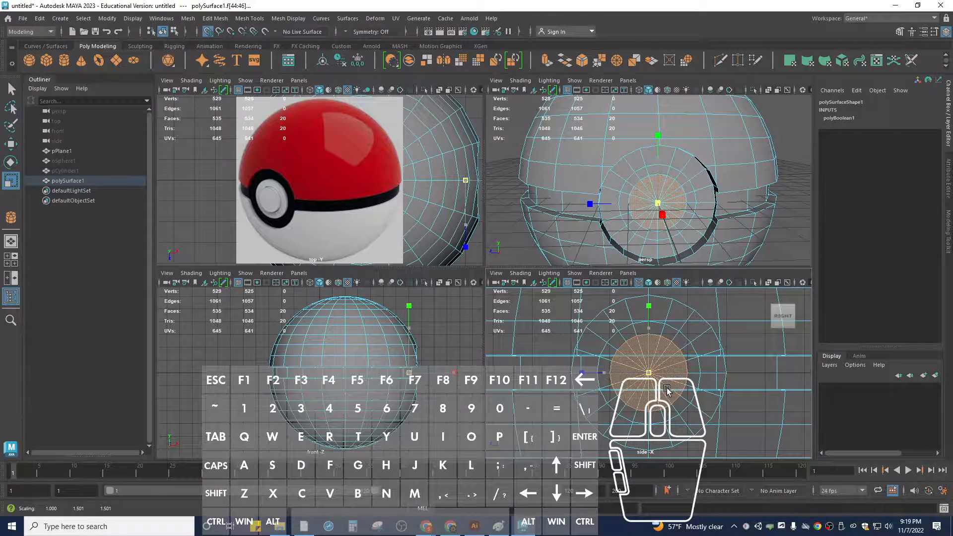
- Select the ring of faces around the scaled centre faces and show the front view in wireframe
{"action": "left_click", "coordinate": [671, 332]}
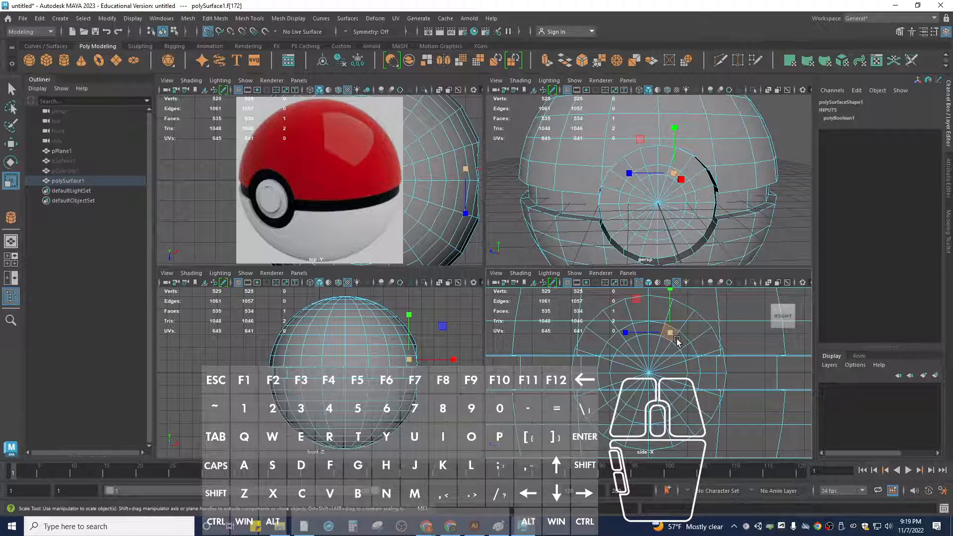
{"action": "key", "text": "q"}
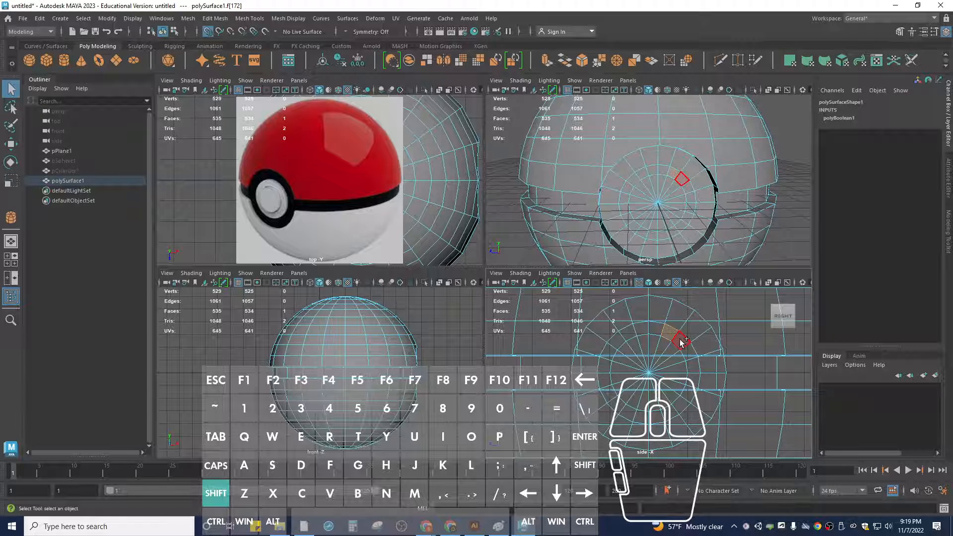
{"action": "double_click", "coordinate": [682, 341], "text": "shift"}
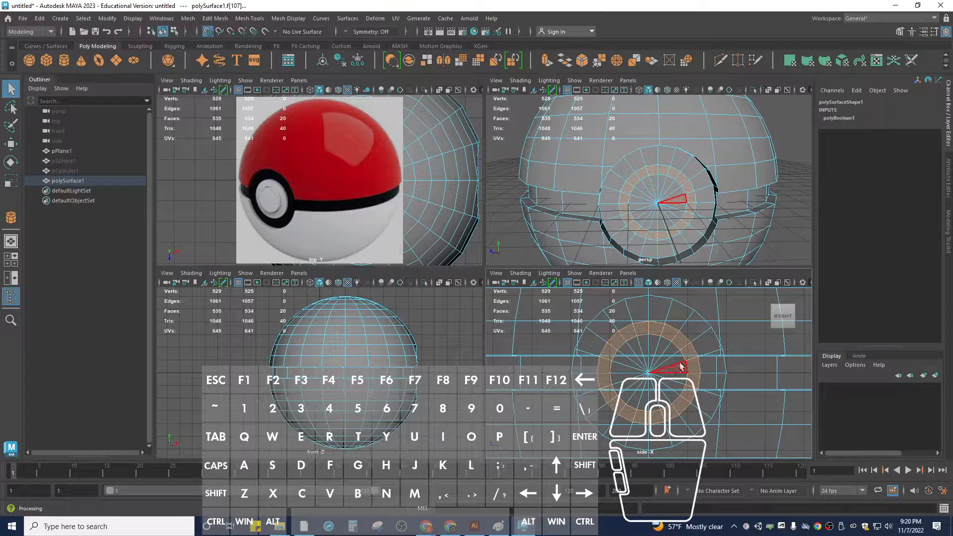
{"action": "scroll", "coordinate": [418, 375], "scroll_direction": "up", "scroll_amount": 4}
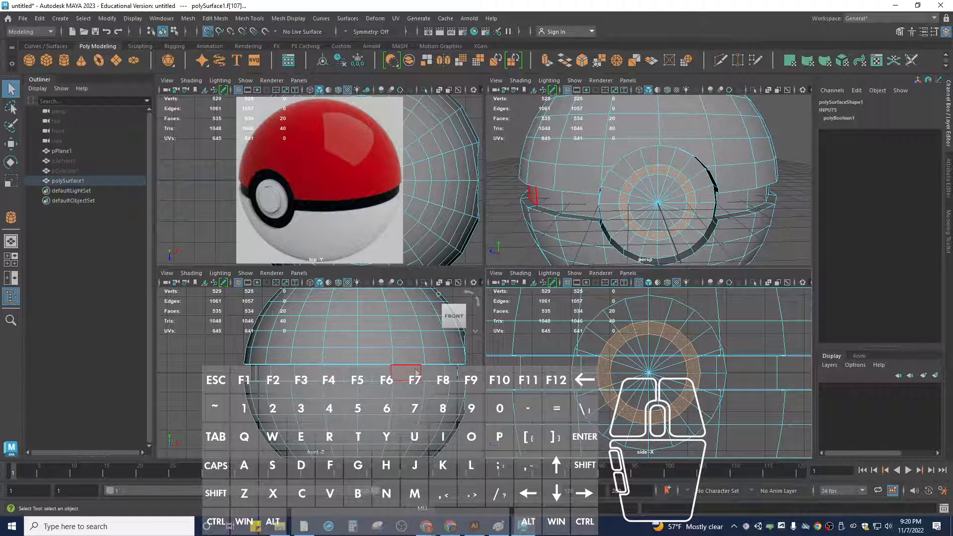
{"action": "key", "text": "4"}
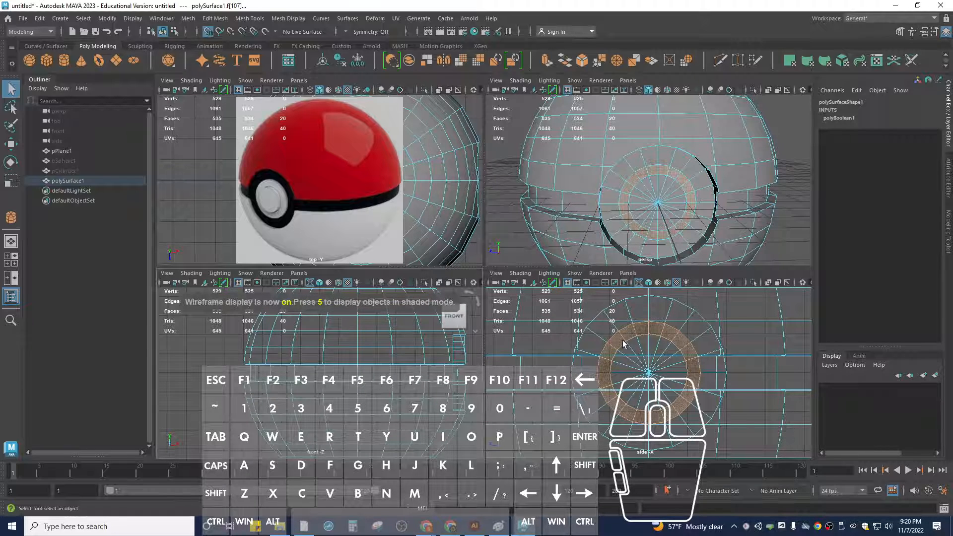
- Select the centre faces together with the ring around them and activate the Move tool for working in the front view
{"action": "left_click", "coordinate": [662, 347], "text": "shift"}
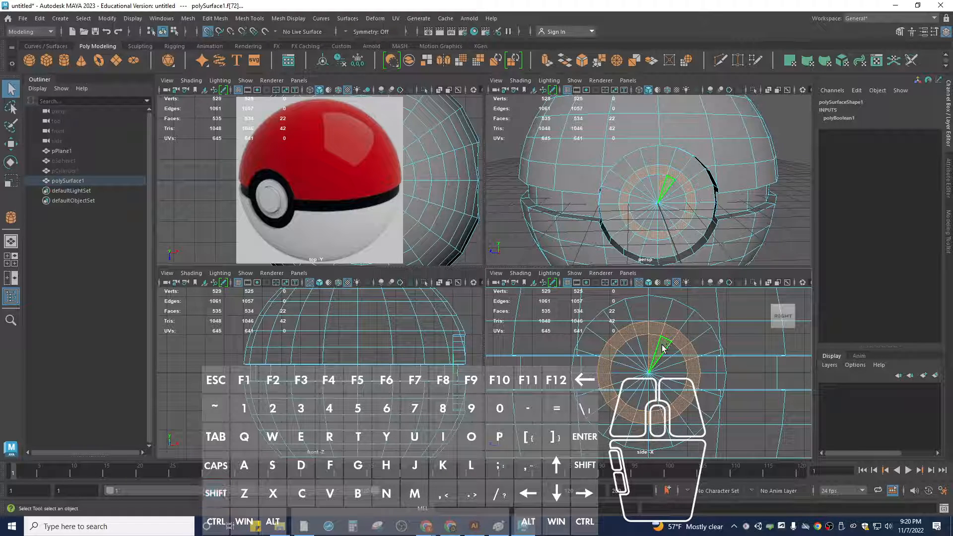
{"action": "left_click", "coordinate": [659, 347], "text": "shift"}
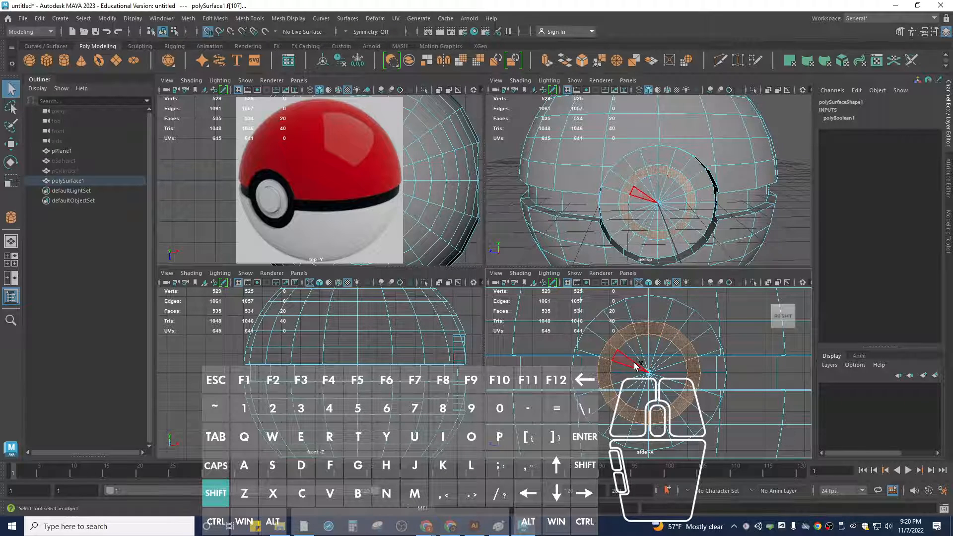
{"action": "left_click_drag", "start_coordinate": [641, 362], "coordinate": [656, 380]}
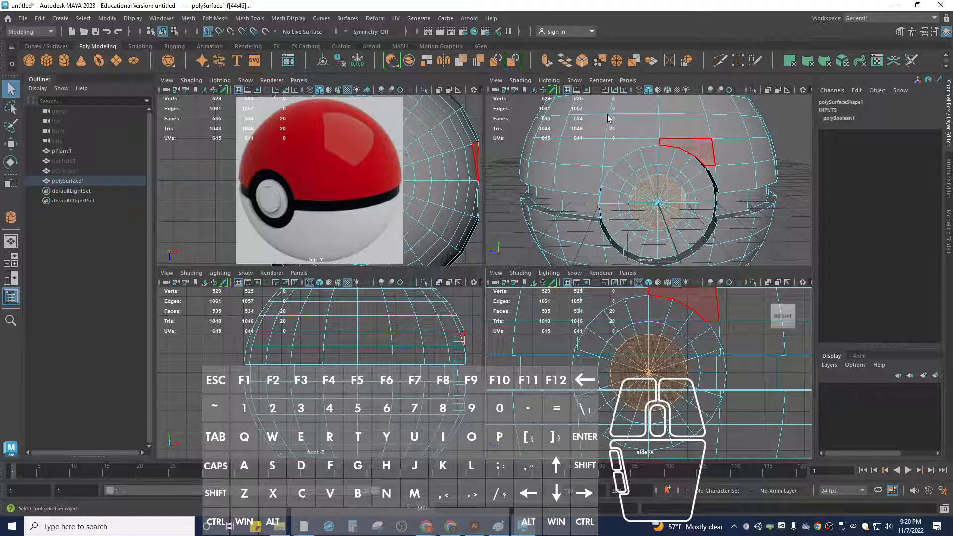
{"action": "left_click", "coordinate": [657, 329], "text": "shift"}
{"action": "double_click", "coordinate": [670, 334], "text": "shift"}
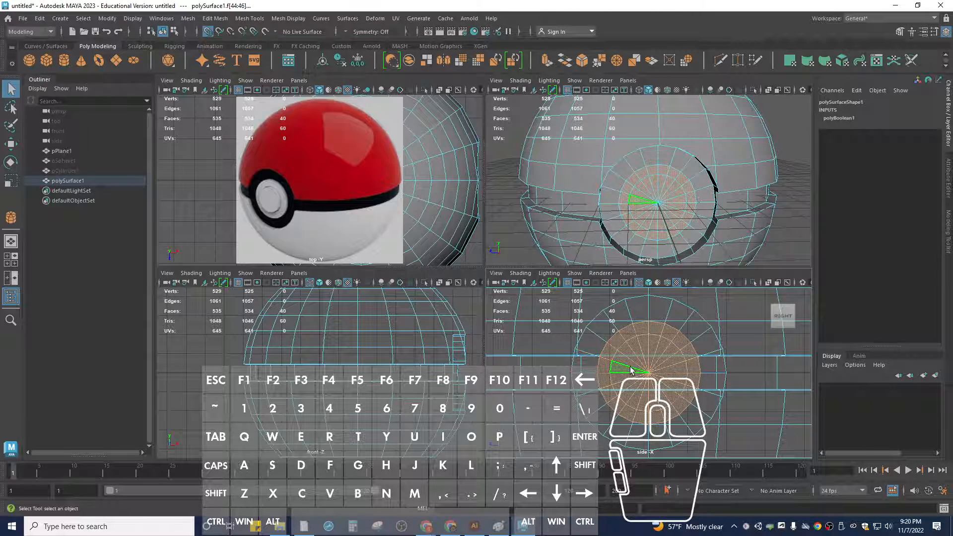
{"action": "key", "text": "w"}
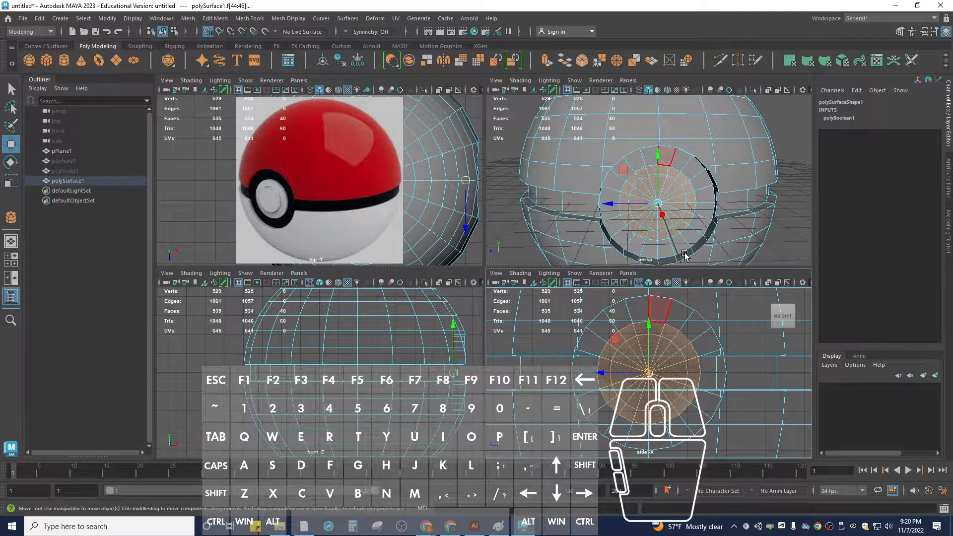
{"action": "scroll", "coordinate": [475, 372], "scroll_direction": "down", "scroll_amount": 2}
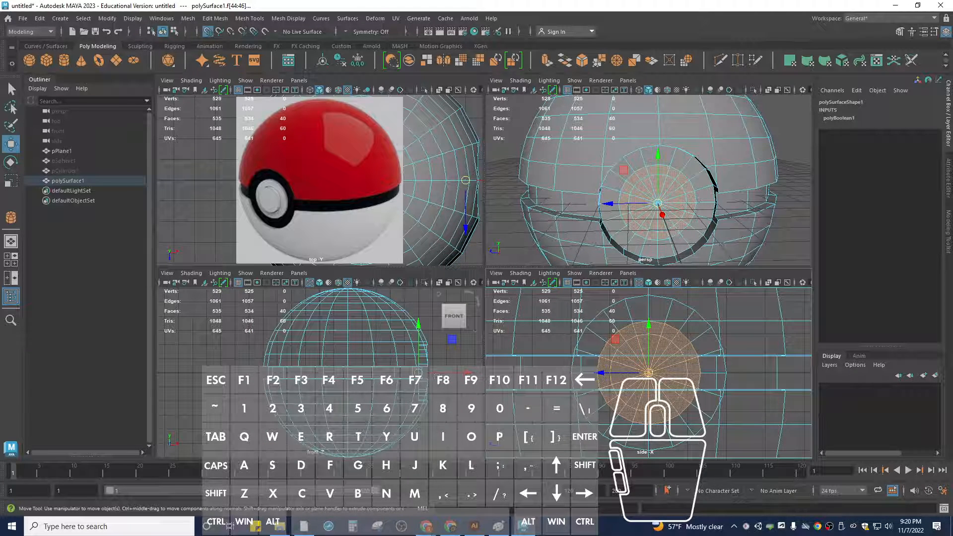
{"action": "scroll", "coordinate": [370, 377], "scroll_direction": "up", "scroll_amount": 3}
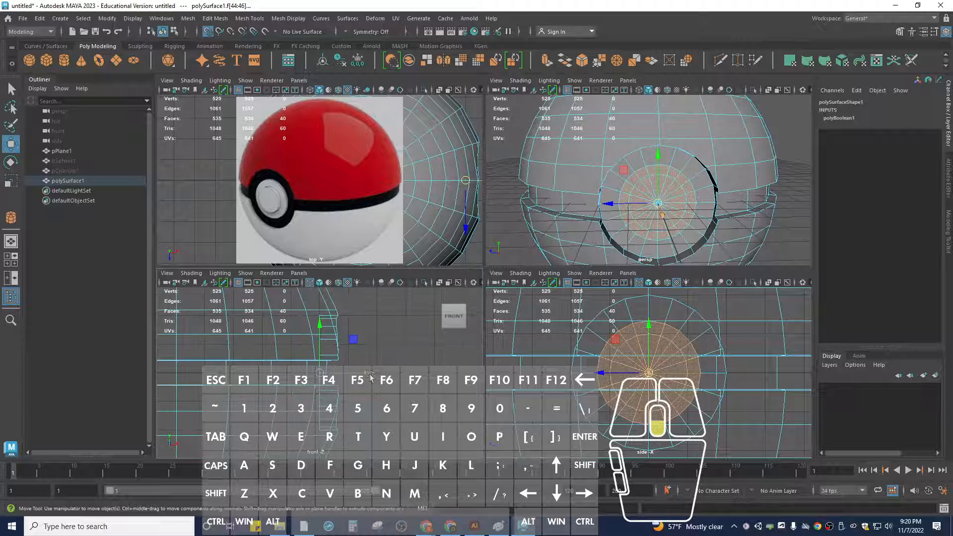
{"action": "scroll", "coordinate": [370, 377], "scroll_direction": "up", "scroll_amount": 2}
{"action": "scroll", "coordinate": [324, 371], "scroll_direction": "up", "scroll_amount": 2}
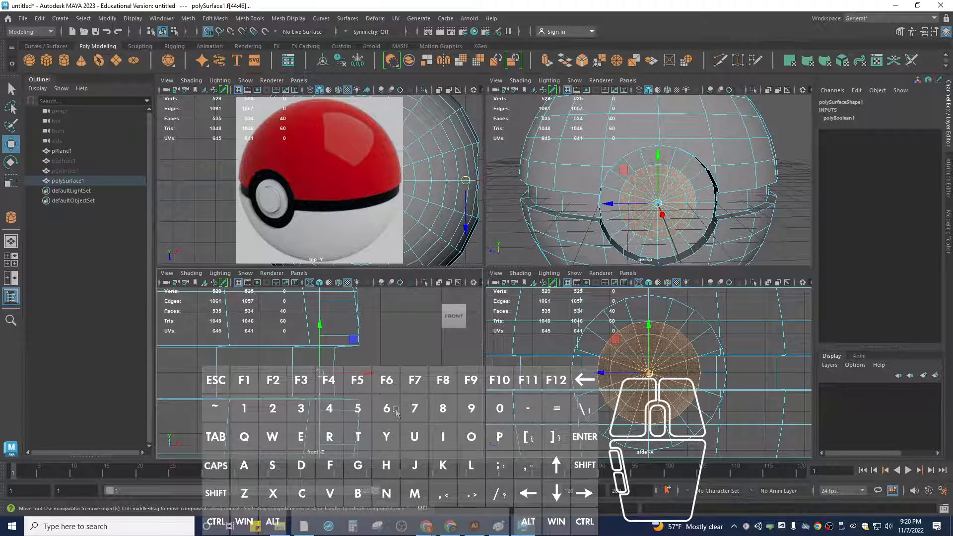
- Try to extrude the selected recess faces outward to X 8 in the front view and undo the extrusion
{"action": "key", "text": "shift"}
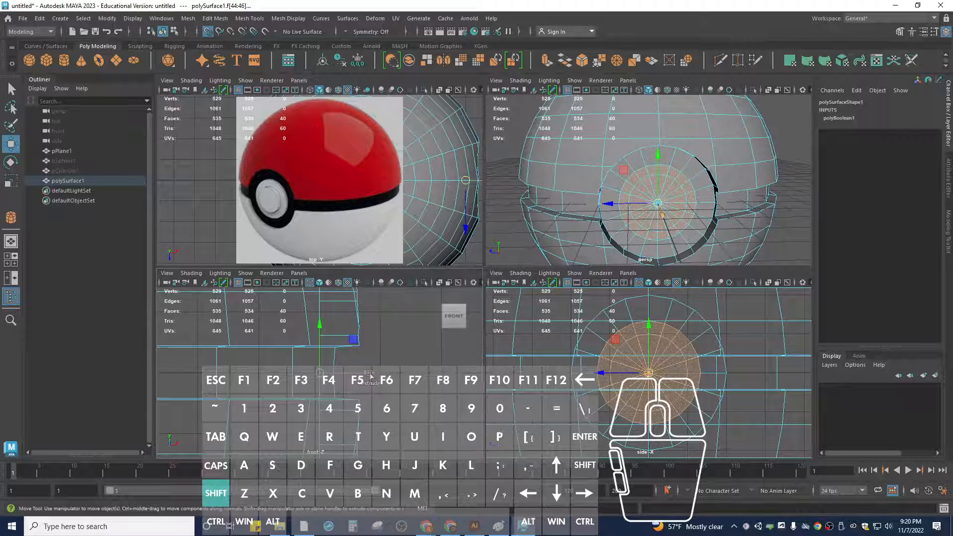
{"action": "mouse_move", "coordinate": [369, 374]}
{"action": "left_mouse_down", "text": "shift"}
{"action": "mouse_move", "coordinate": [380, 373]}
{"action": "mouse_move", "coordinate": [361, 370]}
{"action": "mouse_move", "coordinate": [375, 371]}
{"action": "left_mouse_up", "text": "shift"}
{"action": "key", "text": "ctrl"}
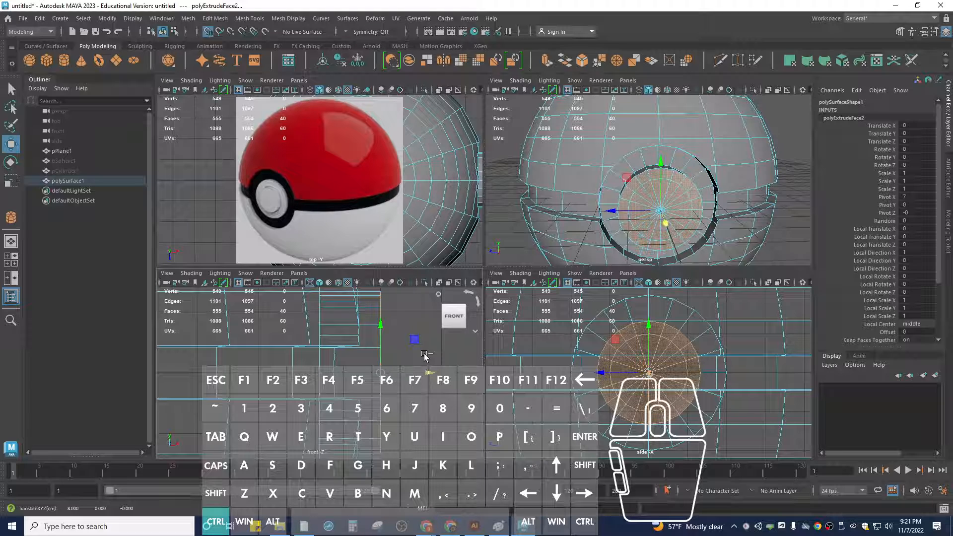
{"action": "key", "text": "ctrl+z"}
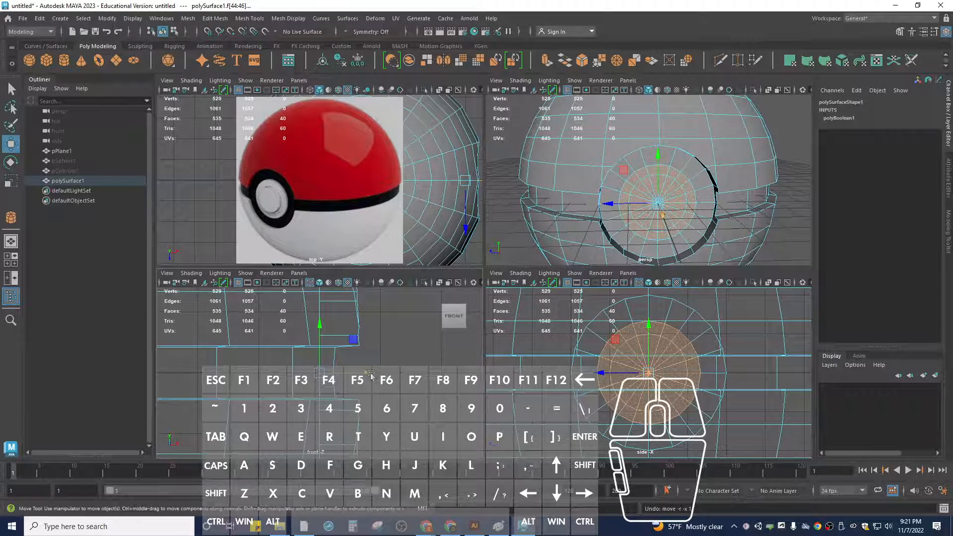
- Extrude the selected centre and ring faces outward along X to about 7.335 to form the button's base
{"action": "key", "text": "shift"}
{"action": "left_click_drag", "start_coordinate": [369, 373], "coordinate": [399, 374], "text": "shift"}
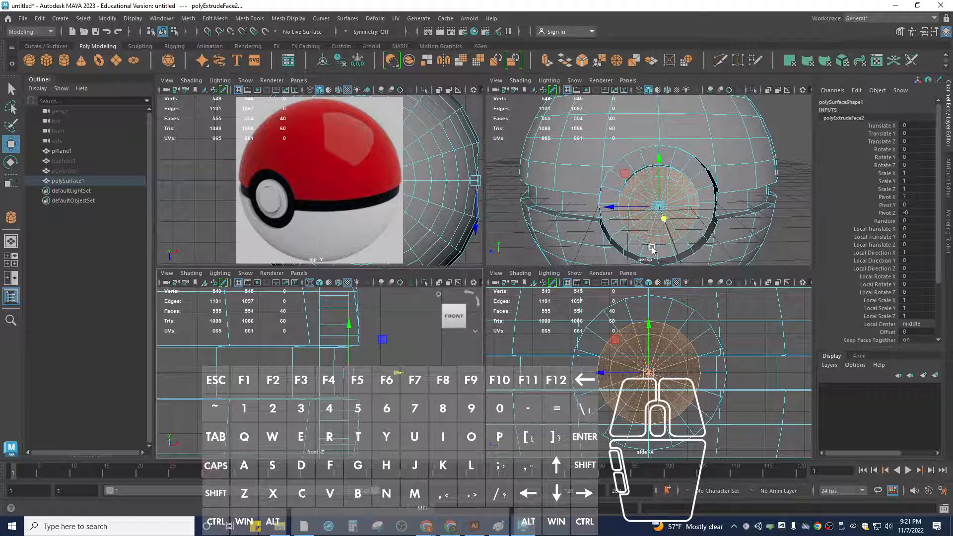
{"action": "left_click_drag", "start_coordinate": [628, 215], "coordinate": [657, 207], "text": "alt"}
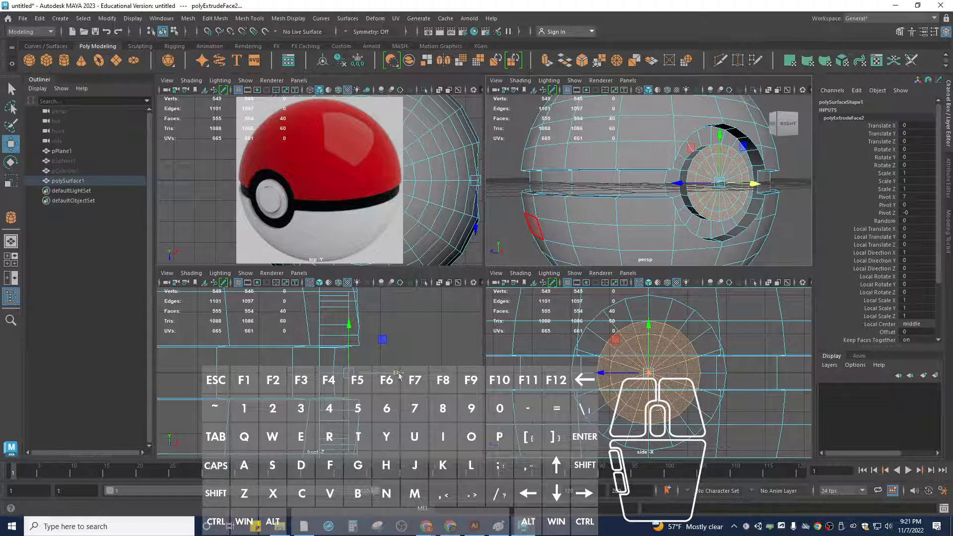
{"action": "left_click_drag", "start_coordinate": [398, 372], "coordinate": [389, 372]}
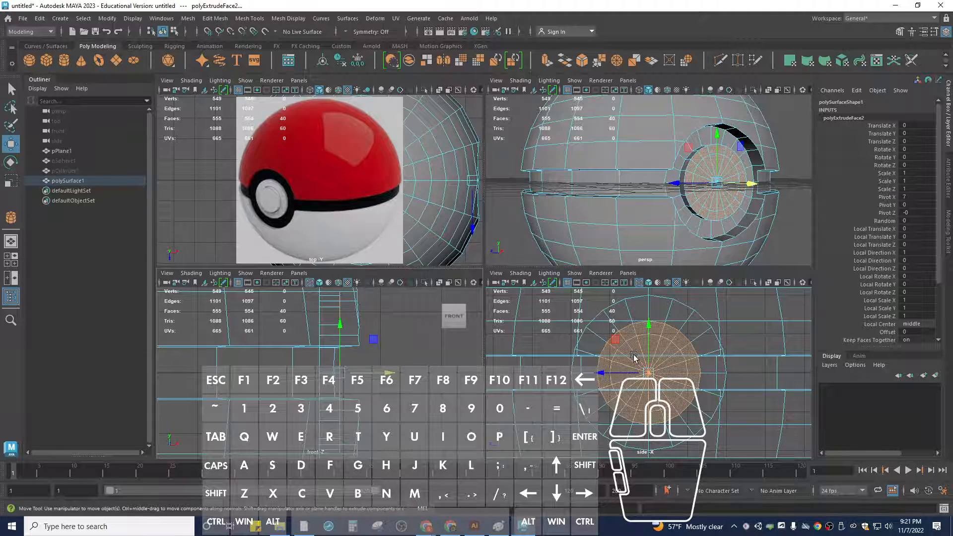
- Select only the centre faces of the raised button and extrude them outward along X to about 7.66
{"action": "key", "text": "q"}
{"action": "left_click_drag", "start_coordinate": [634, 356], "coordinate": [659, 381]}
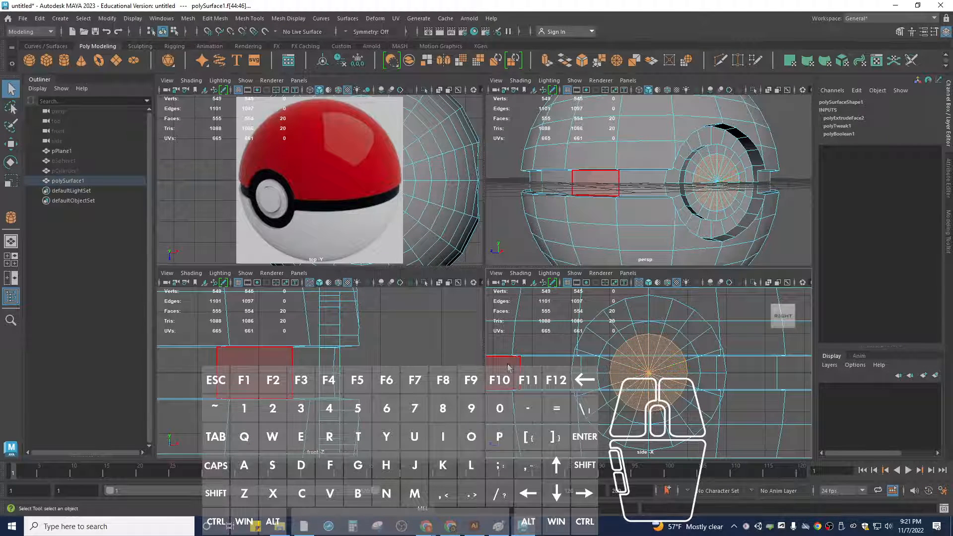
{"action": "key", "text": "w"}
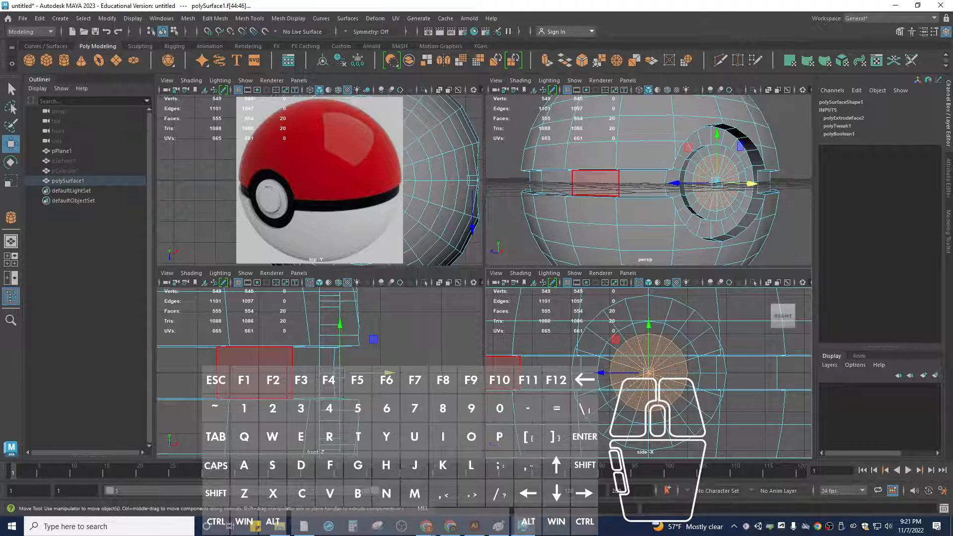
{"action": "key", "text": "shift"}
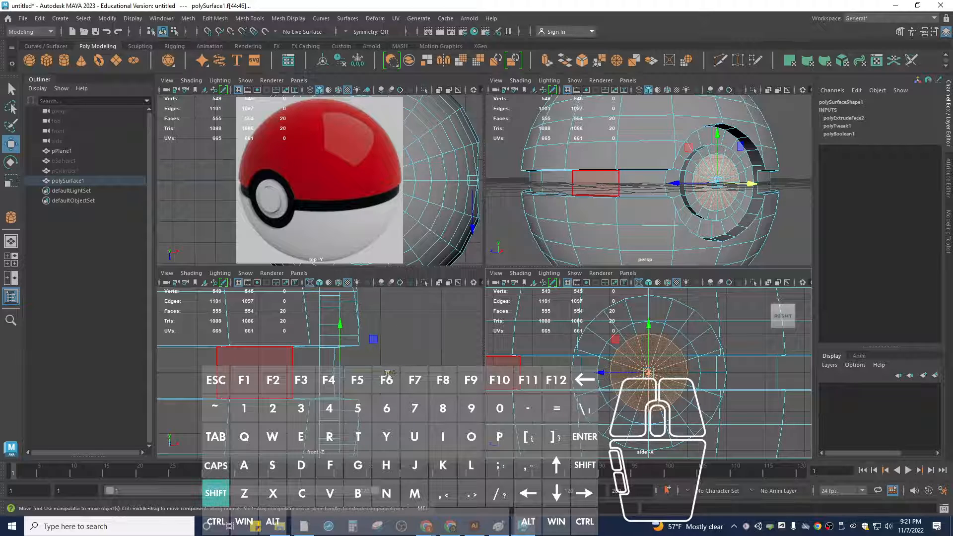
{"action": "left_click_drag", "start_coordinate": [390, 372], "coordinate": [407, 372], "text": "shift"}
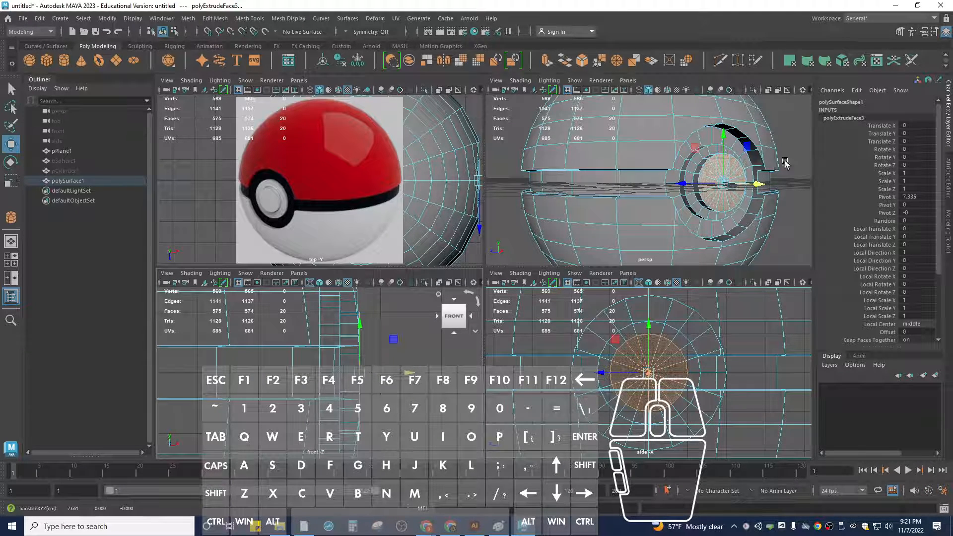
- Display the whole ball shaded in the side and front views and clear the face selection
{"action": "left_click_drag", "start_coordinate": [784, 164], "coordinate": [688, 172], "text": "alt"}
{"action": "scroll", "coordinate": [700, 170], "scroll_direction": "down", "scroll_amount": 6}
{"action": "scroll", "coordinate": [699, 168], "scroll_direction": "up", "scroll_amount": 3}
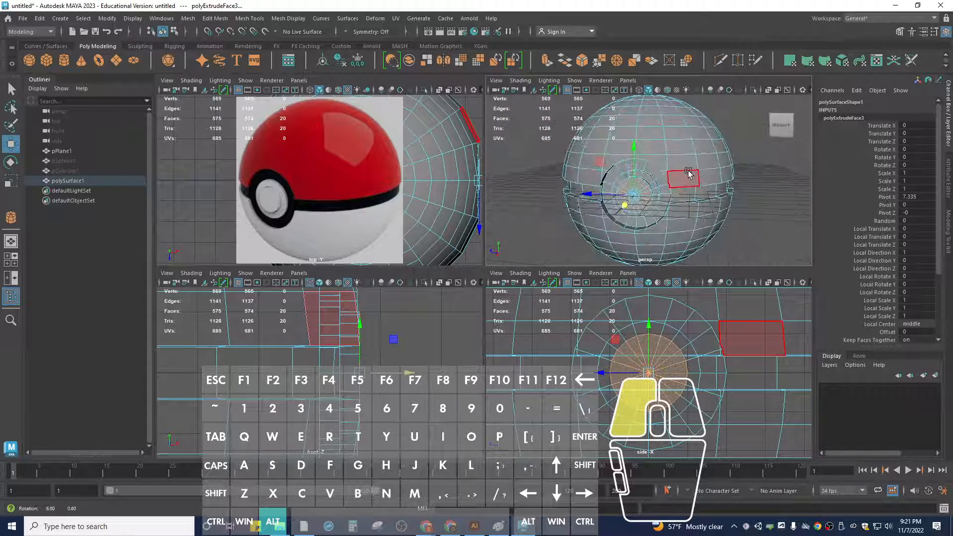
{"action": "scroll", "coordinate": [687, 328], "scroll_direction": "down", "scroll_amount": 5}
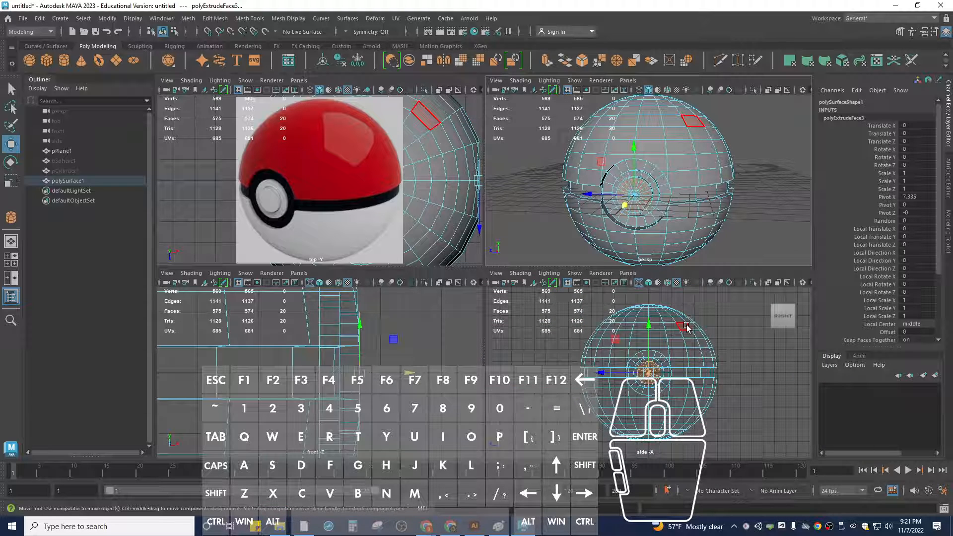
{"action": "key", "text": "5"}
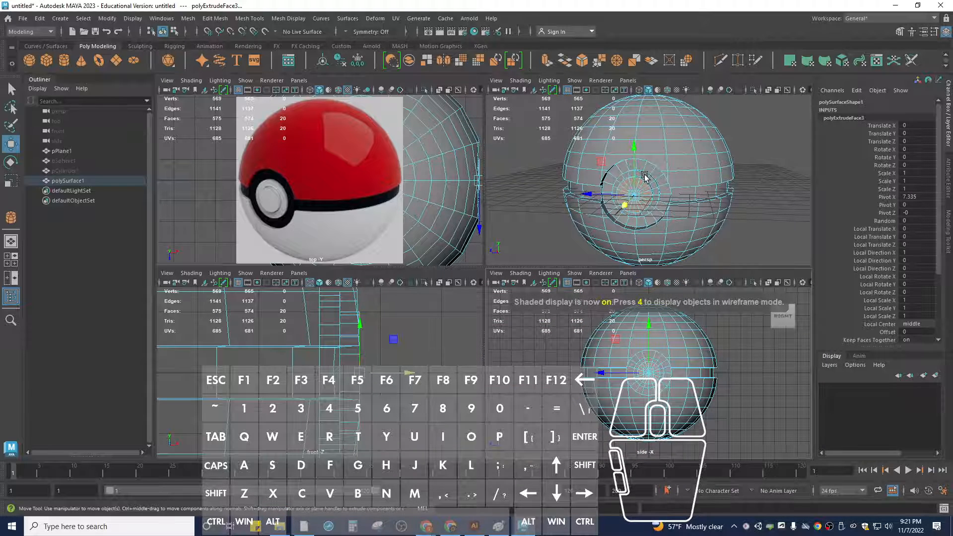
{"action": "key", "text": "5"}
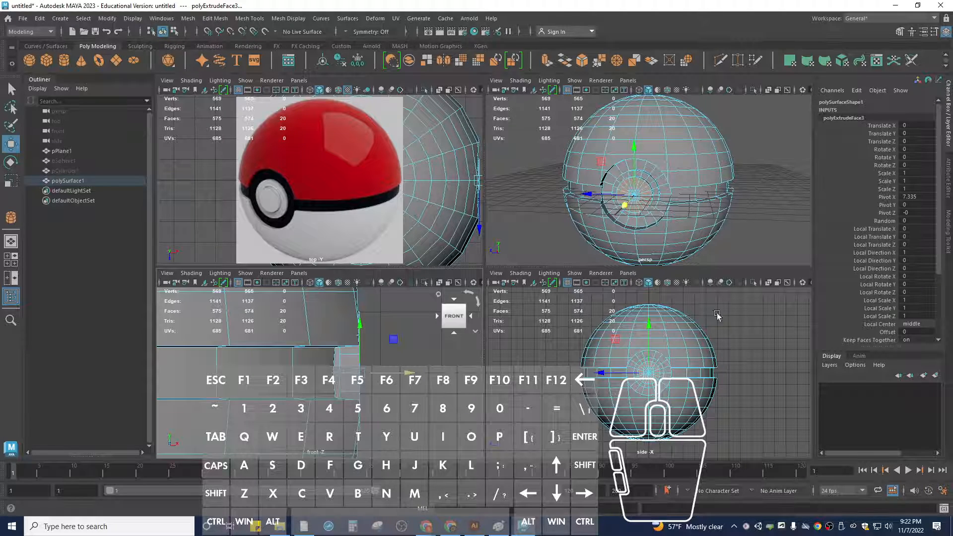
{"action": "right_click_drag", "start_coordinate": [737, 311], "coordinate": [705, 269]}
{"action": "key", "text": "q"}
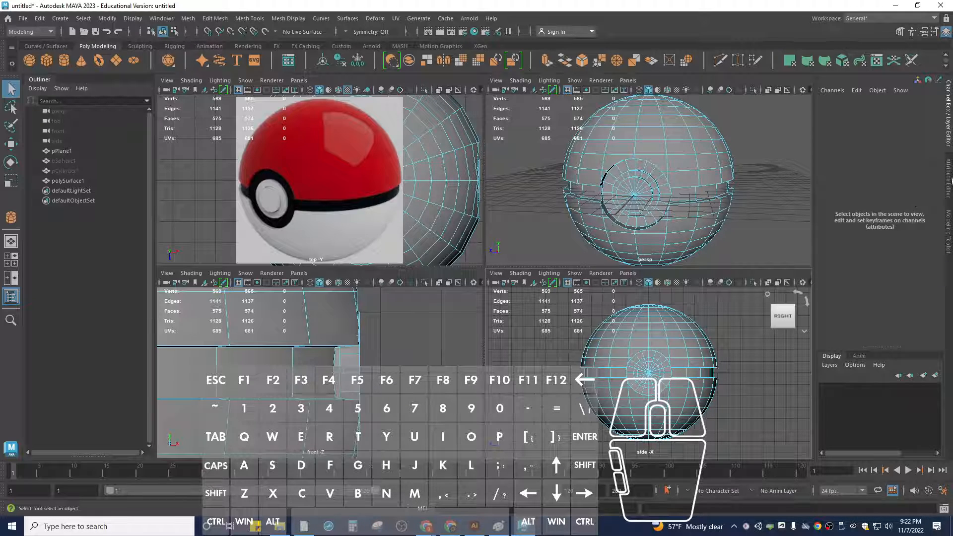
- Show the Modeling Toolkit and select the camera-facing faces of the ball's upper half in the side view
{"action": "left_click", "coordinate": [950, 228]}
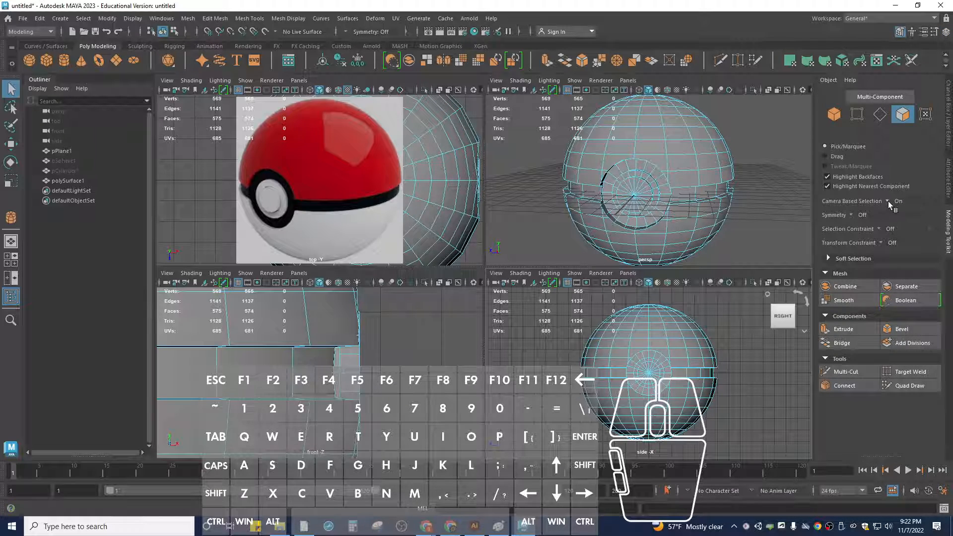
{"action": "left_click_drag", "start_coordinate": [738, 302], "coordinate": [550, 364]}
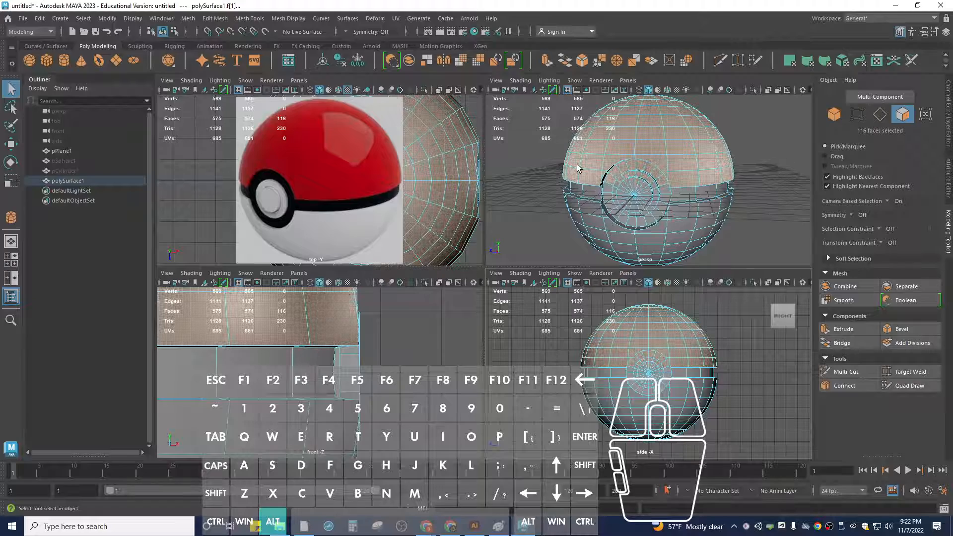
{"action": "left_click_drag", "start_coordinate": [628, 181], "coordinate": [590, 181], "text": "alt"}
{"action": "left_click_drag", "start_coordinate": [661, 185], "coordinate": [598, 167], "text": "alt"}
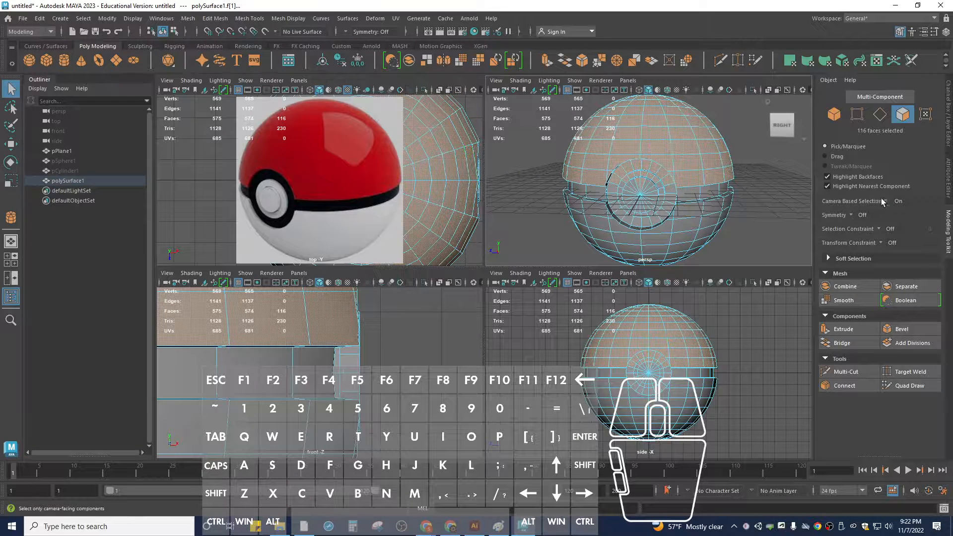
- Turn off camera-based selection and reselect the ball's upper-half faces on both the near and far sides
{"action": "left_click", "coordinate": [896, 201]}
{"action": "left_click", "coordinate": [902, 206]}
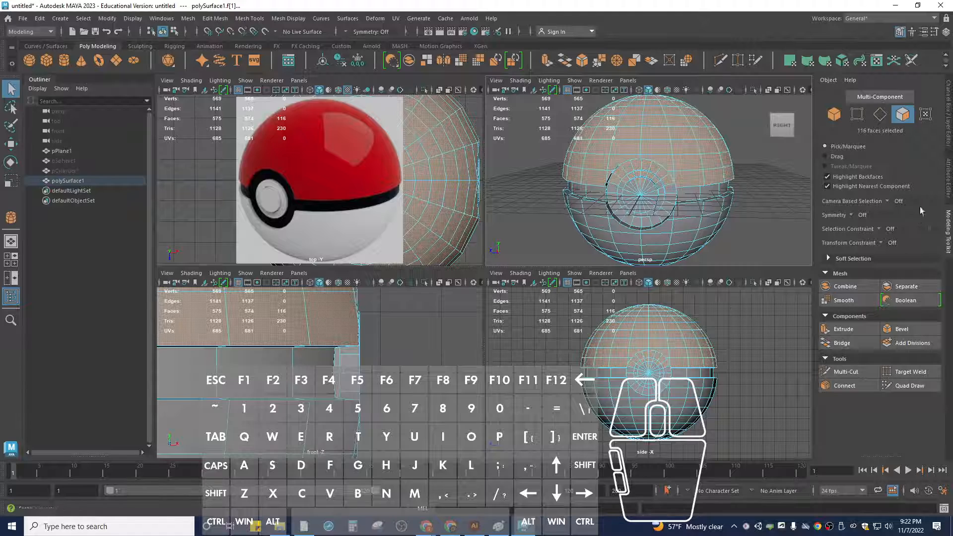
{"action": "left_click_drag", "start_coordinate": [742, 304], "coordinate": [563, 366]}
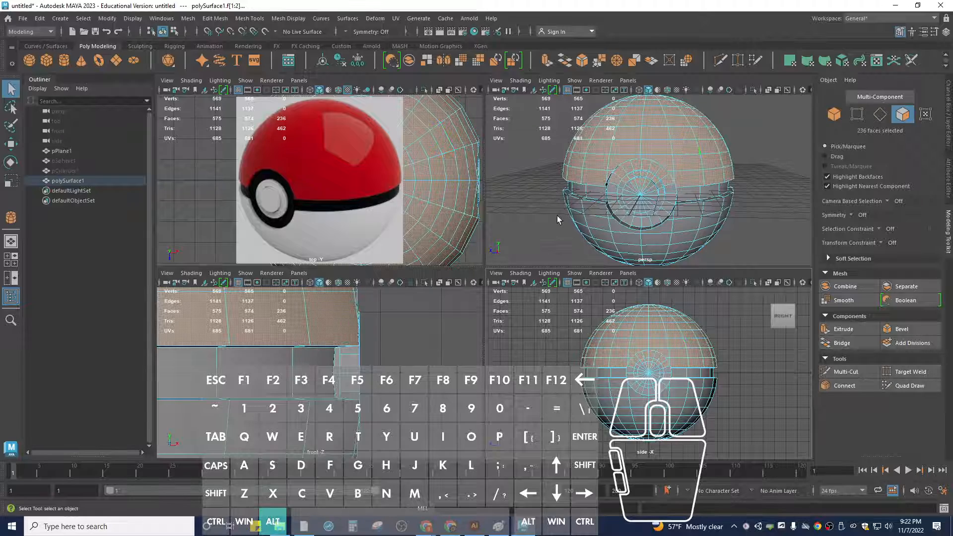
- Deselect the button's upper ring faces and the ring faces along the recess's upper-left arc
{"action": "left_click_drag", "start_coordinate": [571, 243], "coordinate": [568, 217], "text": "alt"}
{"action": "scroll", "coordinate": [684, 209], "scroll_direction": "up", "scroll_amount": 5}
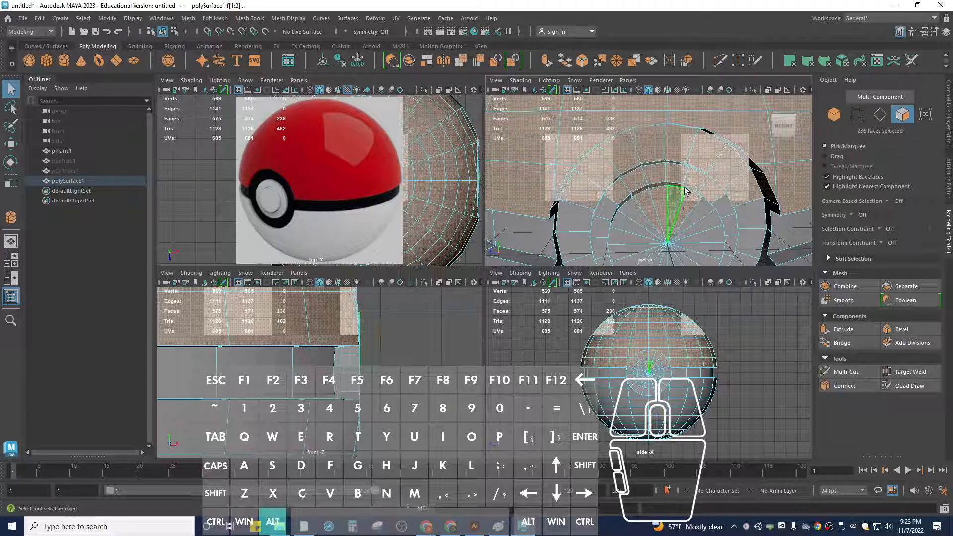
{"action": "left_click_drag", "start_coordinate": [688, 194], "coordinate": [648, 181], "text": "alt"}
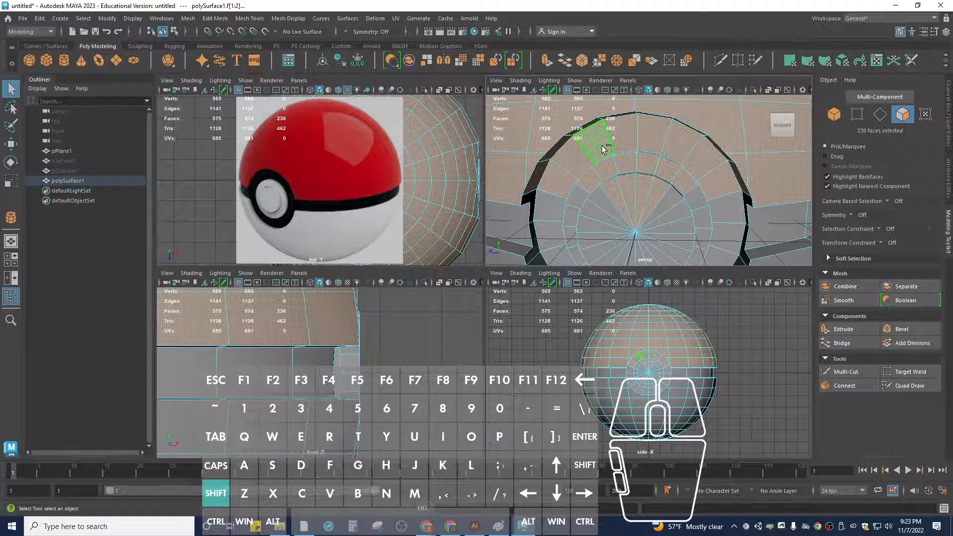
{"action": "left_click_drag", "start_coordinate": [587, 145], "coordinate": [689, 178], "text": "shift"}
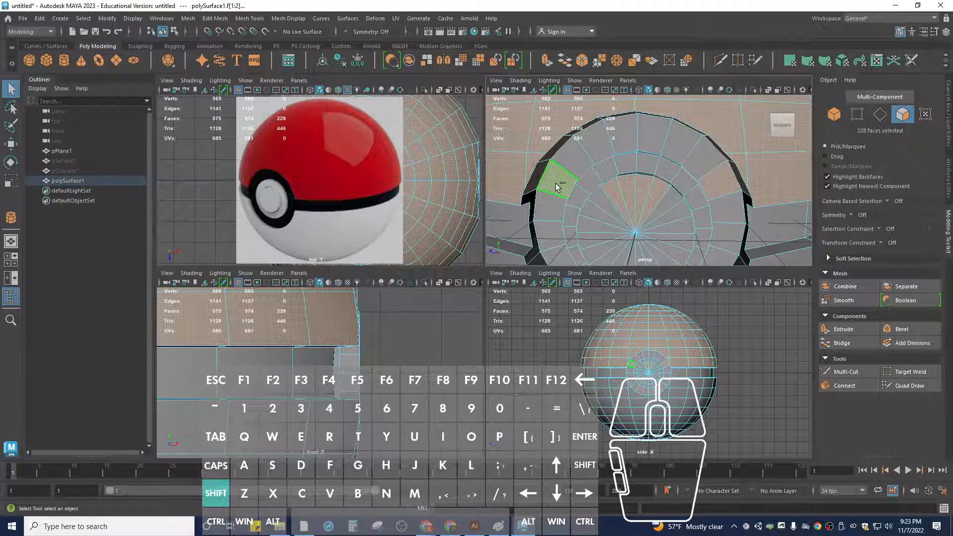
{"action": "left_click", "coordinate": [557, 185], "text": "shift"}
{"action": "left_click", "coordinate": [537, 176], "text": "shift"}
{"action": "left_click", "coordinate": [560, 148], "text": "shift"}
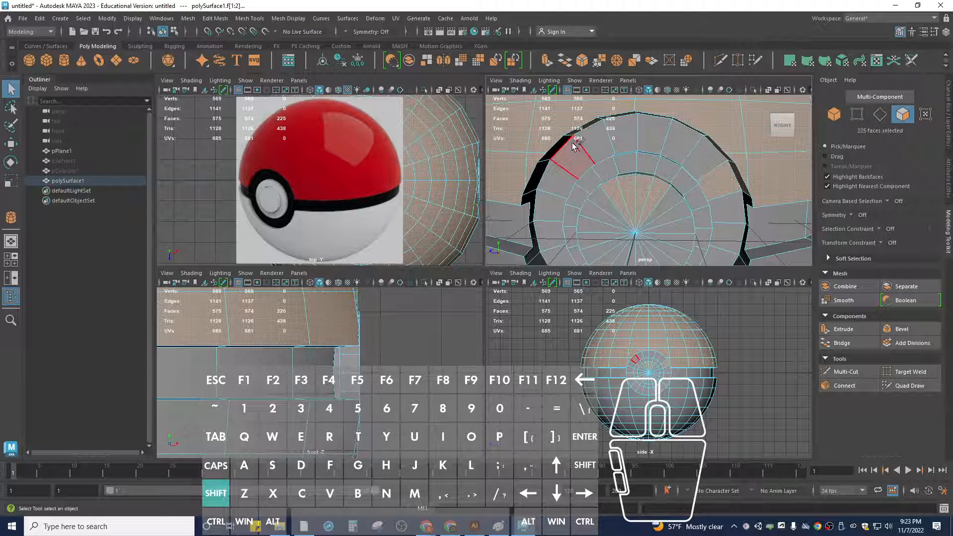
{"action": "left_click", "coordinate": [598, 153], "text": "shift"}
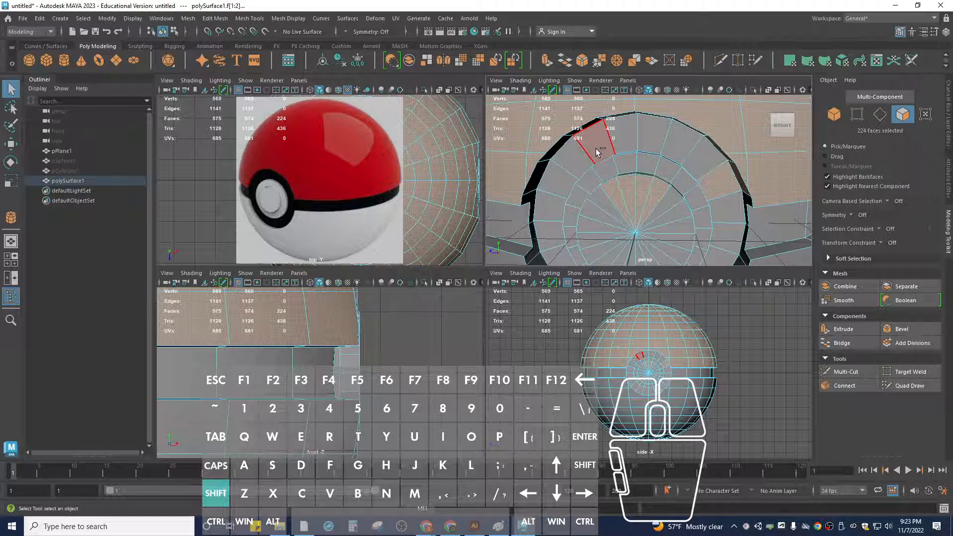
{"action": "left_click", "coordinate": [627, 118], "text": "shift"}
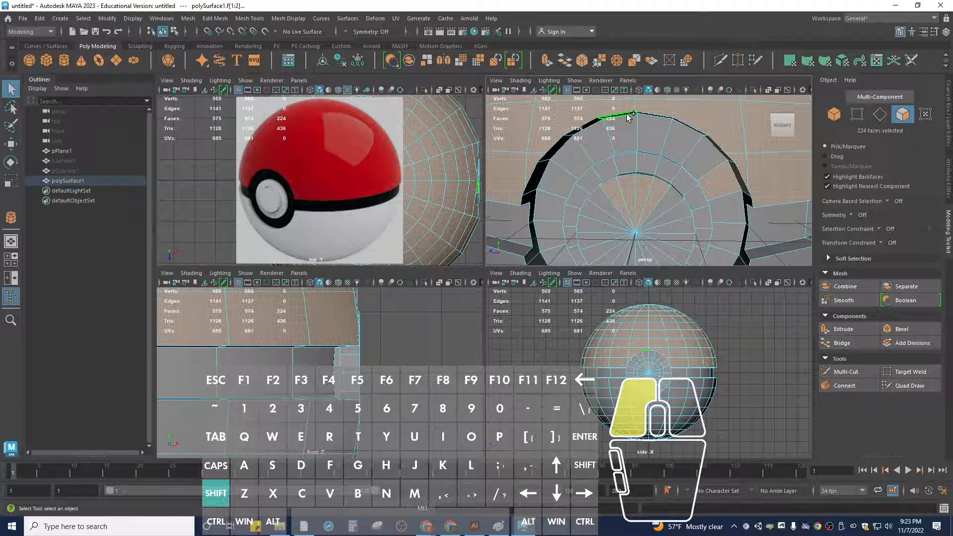
{"action": "left_click", "coordinate": [683, 127], "text": "shift"}
- Deselect the remaining ring faces on the recess's right arc and the wedge faces at the button's centre
{"action": "left_click_drag", "start_coordinate": [695, 164], "coordinate": [694, 159], "text": "alt"}
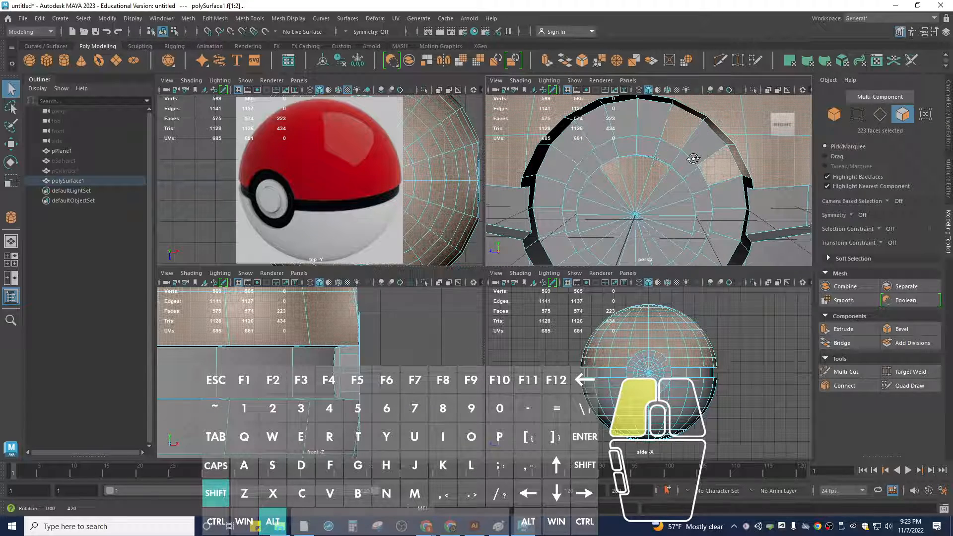
{"action": "left_click", "coordinate": [687, 125], "text": "shift"}
{"action": "left_click", "coordinate": [697, 114], "text": "shift"}
{"action": "left_click", "coordinate": [714, 128], "text": "shift"}
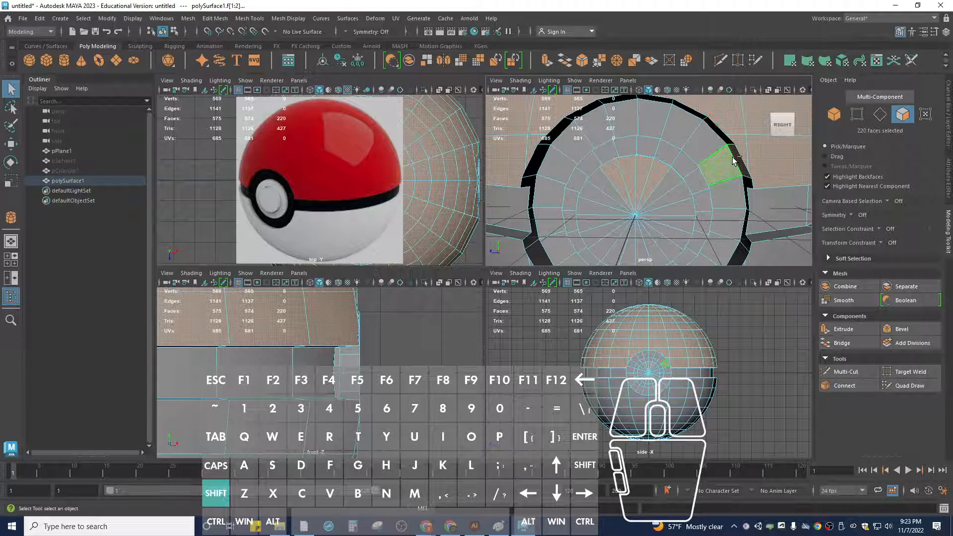
{"action": "left_click", "coordinate": [738, 155], "text": "shift"}
{"action": "left_click", "coordinate": [721, 164], "text": "shift"}
{"action": "left_click", "coordinate": [654, 170], "text": "shift"}
{"action": "left_click", "coordinate": [642, 169], "text": "shift"}
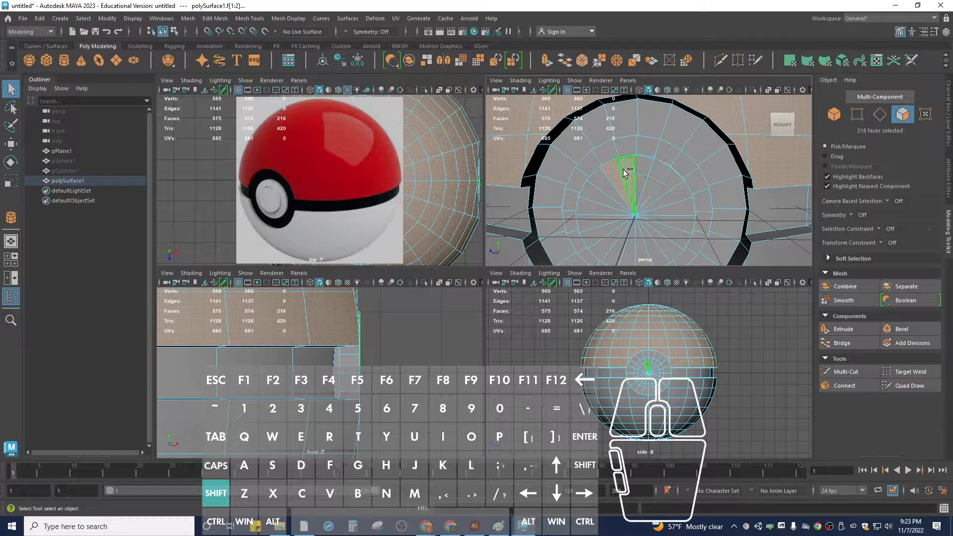
{"action": "left_click", "coordinate": [626, 171], "text": "shift"}
{"action": "left_click", "coordinate": [614, 174], "text": "shift"}
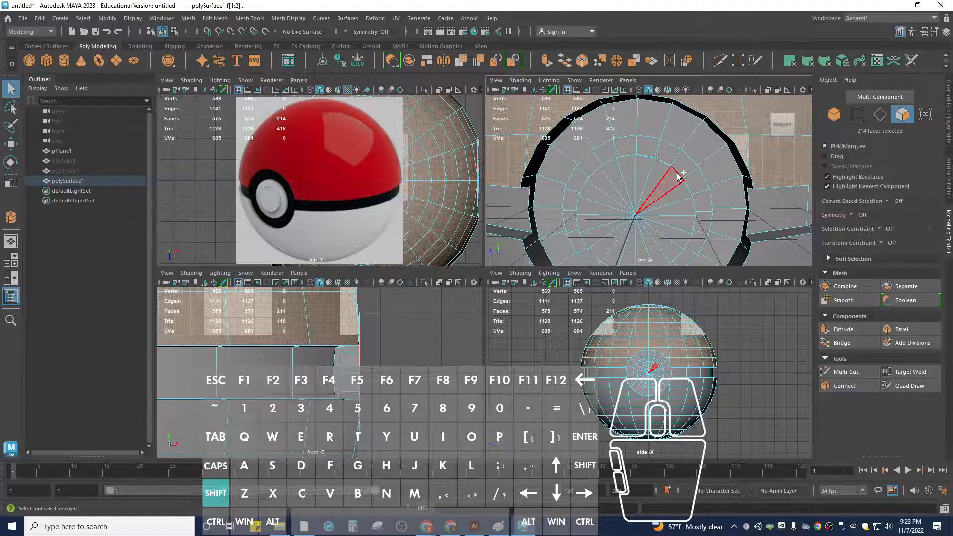
{"action": "left_click_drag", "start_coordinate": [679, 174], "coordinate": [685, 182], "text": "alt"}
{"action": "left_click", "coordinate": [637, 252], "text": "shift"}
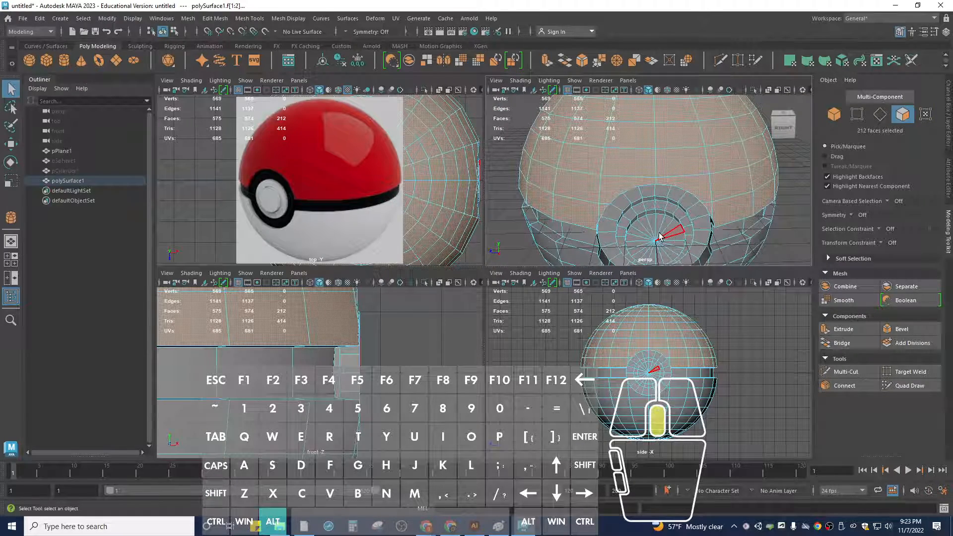
- Check the selected upper-half faces from the front and back of the ball, and clear the face selection
{"action": "middle_click_drag", "start_coordinate": [661, 238], "coordinate": [659, 199], "text": "alt"}
{"action": "scroll", "coordinate": [658, 199], "scroll_direction": "up", "scroll_amount": 3}
{"action": "left_click_drag", "start_coordinate": [631, 193], "coordinate": [610, 194], "text": "alt"}
{"action": "left_click_drag", "start_coordinate": [593, 194], "coordinate": [743, 191], "text": "alt"}
{"action": "scroll", "coordinate": [742, 191], "scroll_direction": "down", "scroll_amount": 6}
{"action": "left_click_drag", "start_coordinate": [669, 184], "coordinate": [767, 175], "text": "alt"}
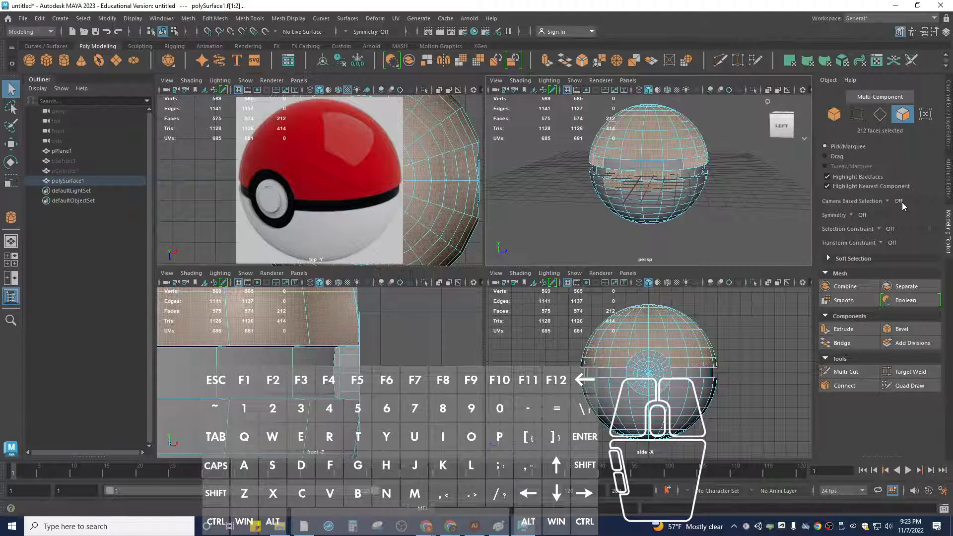
{"action": "left_click_drag", "start_coordinate": [692, 213], "coordinate": [692, 204], "text": "alt"}
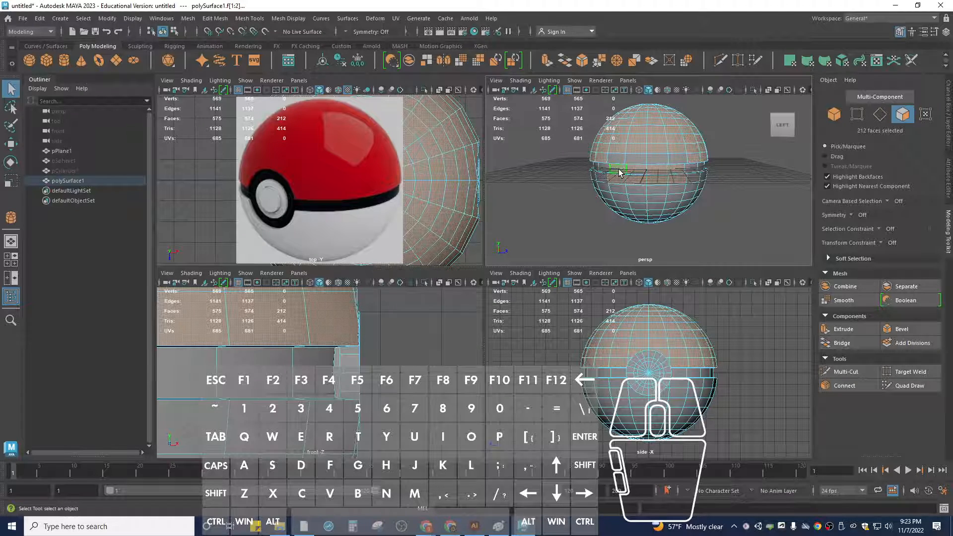
{"action": "key", "text": "ctrl"}
{"action": "left_click", "coordinate": [727, 362]}
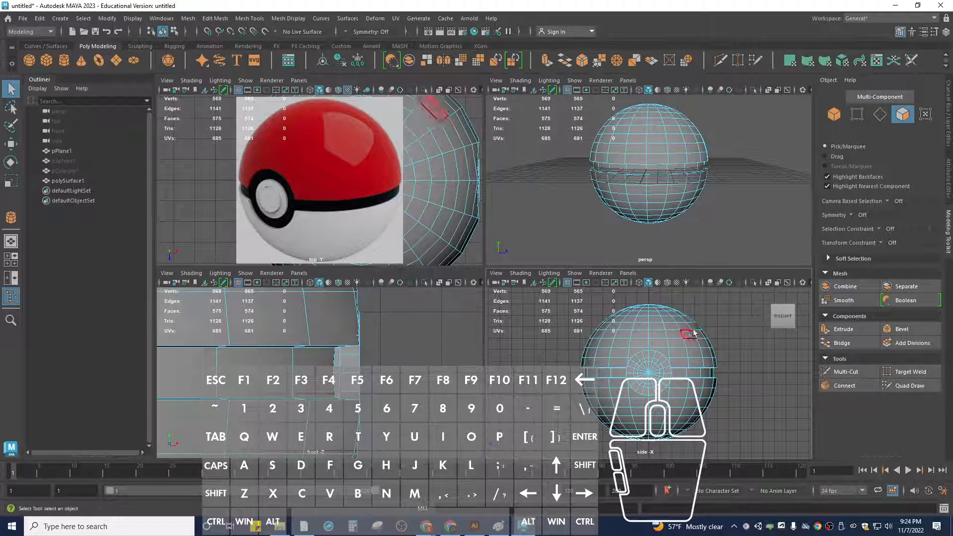
- Select all upper-half faces through the ball in the side view and turn camera-based selection back on
{"action": "right_click_drag", "start_coordinate": [722, 311], "coordinate": [726, 265]}
{"action": "left_click_drag", "start_coordinate": [729, 304], "coordinate": [568, 364]}
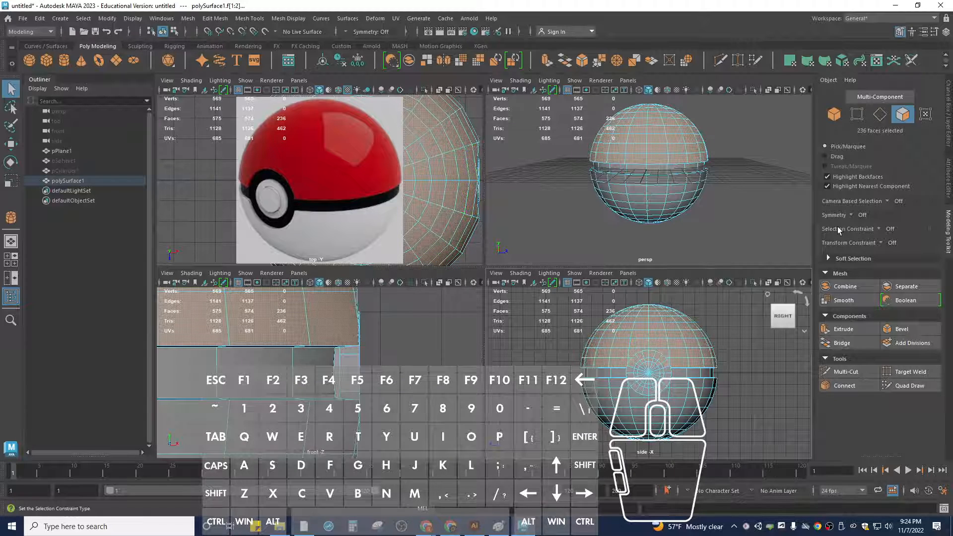
{"action": "left_click", "coordinate": [886, 202]}
{"action": "left_click", "coordinate": [905, 220]}
- Deselect the front ring and centre faces of the circular button in the side view
{"action": "scroll", "coordinate": [645, 363], "scroll_direction": "up", "scroll_amount": 4}
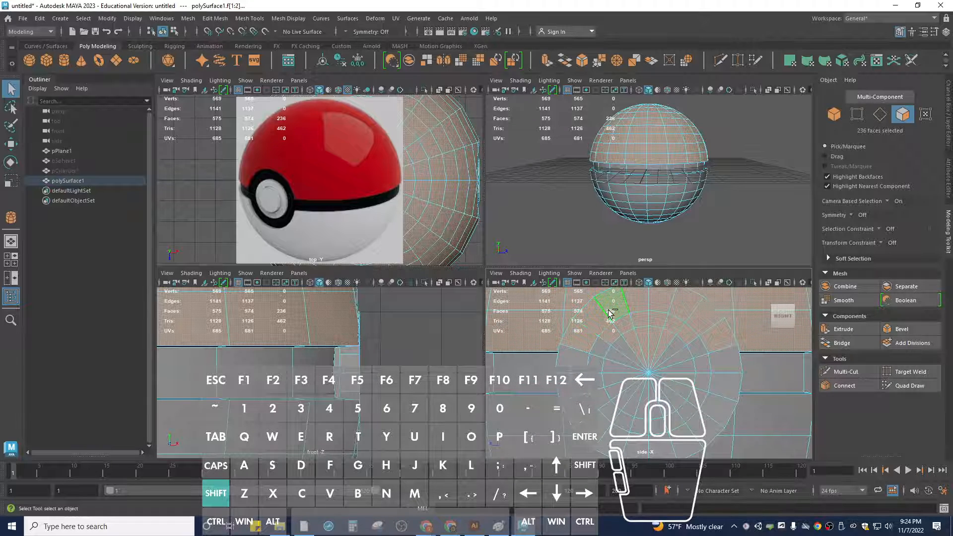
{"action": "left_click_drag", "start_coordinate": [627, 311], "coordinate": [695, 331], "text": "shift"}
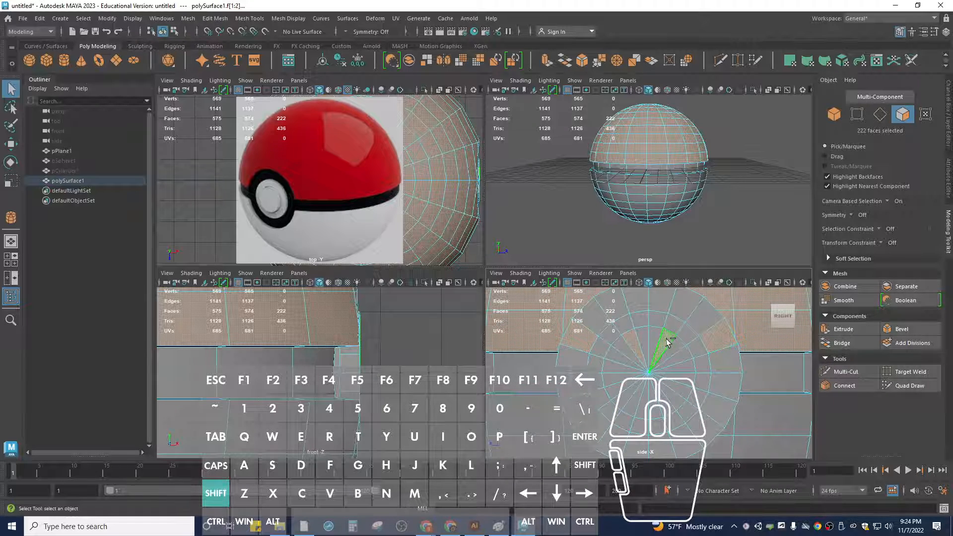
{"action": "left_click", "coordinate": [717, 340], "text": "shift"}
{"action": "left_click", "coordinate": [583, 338], "text": "shift"}
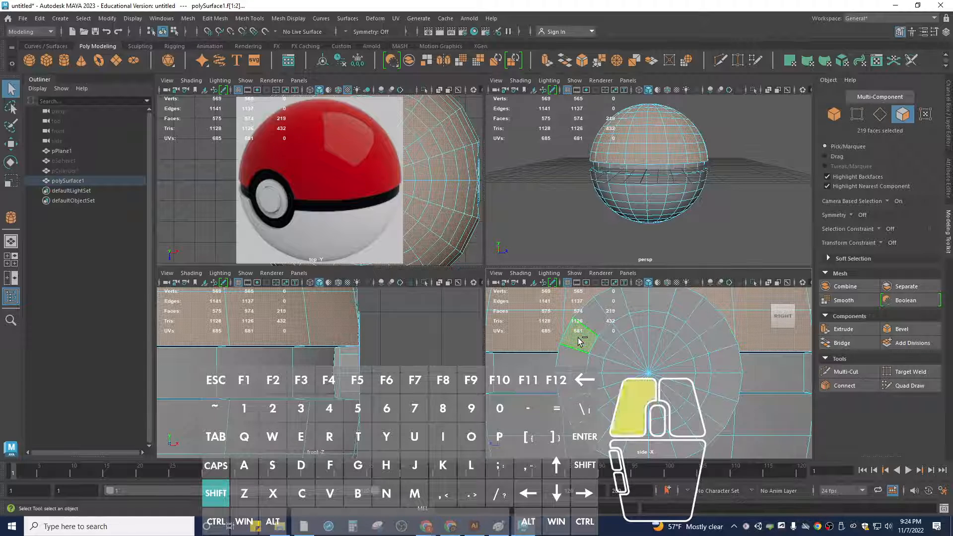
- Deselect the upper side-wall faces around the outer step of the raised button
{"action": "left_click_drag", "start_coordinate": [707, 180], "coordinate": [639, 160], "text": "alt"}
{"action": "scroll", "coordinate": [639, 160], "scroll_direction": "up", "scroll_amount": 3}
{"action": "scroll", "coordinate": [639, 160], "scroll_direction": "up", "scroll_amount": 3}
{"action": "middle_click_drag", "start_coordinate": [662, 154], "coordinate": [617, 199], "text": "alt"}
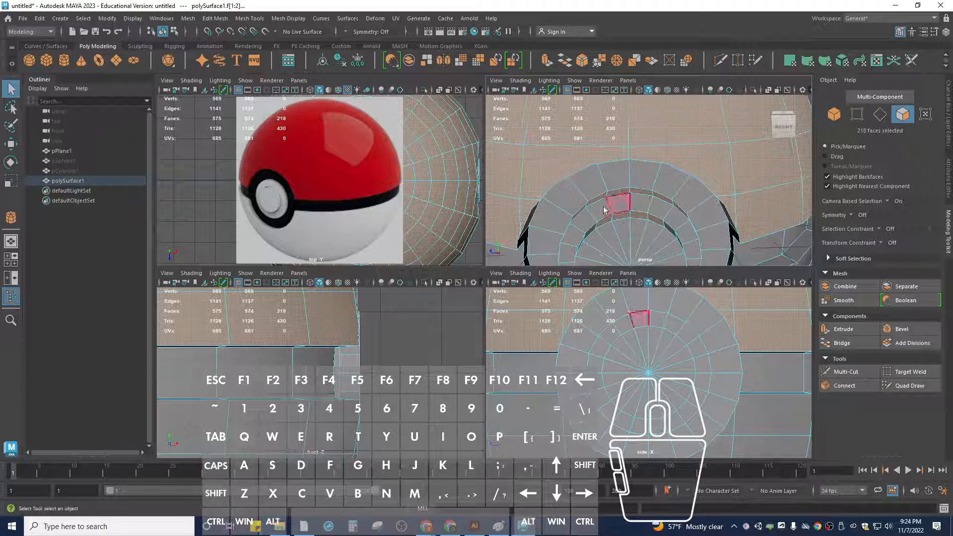
{"action": "left_click", "coordinate": [580, 211], "text": "shift"}
{"action": "left_click", "coordinate": [599, 203], "text": "shift"}
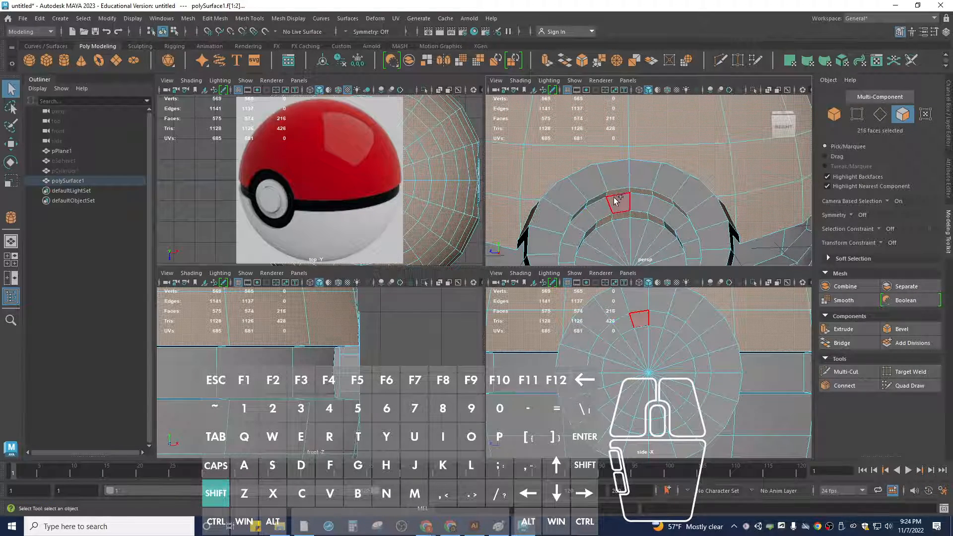
{"action": "left_click", "coordinate": [619, 198], "text": "shift"}
{"action": "left_click", "coordinate": [660, 196], "text": "shift"}
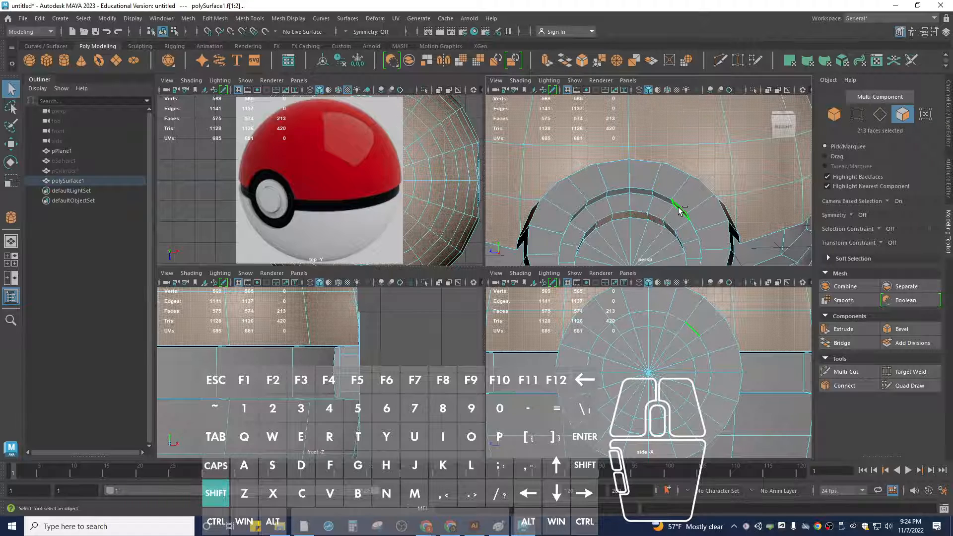
{"action": "left_click", "coordinate": [680, 208], "text": "shift"}
- Deselect the upper side-wall faces around the inner step of the raised button
{"action": "left_click", "coordinate": [656, 221], "text": "shift"}
{"action": "left_click", "coordinate": [640, 218], "text": "shift"}
{"action": "left_click", "coordinate": [620, 217], "text": "shift"}
{"action": "left_click", "coordinate": [603, 222], "text": "shift"}
- Deselect the inner wall faces along the upper arc of the circular recess, leaving only the upper shell selected
{"action": "left_click_drag", "start_coordinate": [604, 222], "coordinate": [640, 183], "text": "alt"}
{"action": "middle_click_drag", "start_coordinate": [640, 183], "coordinate": [637, 195], "text": "alt"}
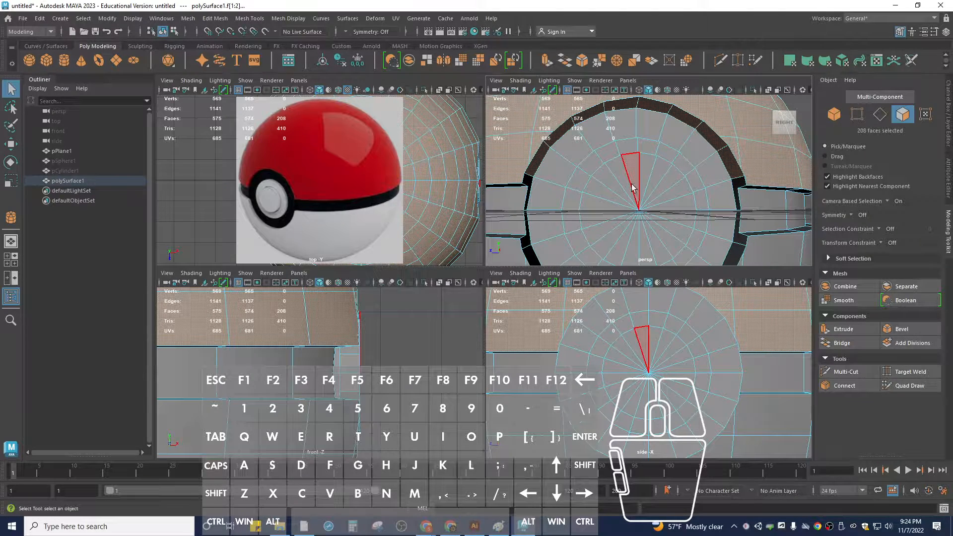
{"action": "left_click", "coordinate": [540, 153], "text": "shift"}
{"action": "left_click", "coordinate": [560, 132], "text": "shift"}
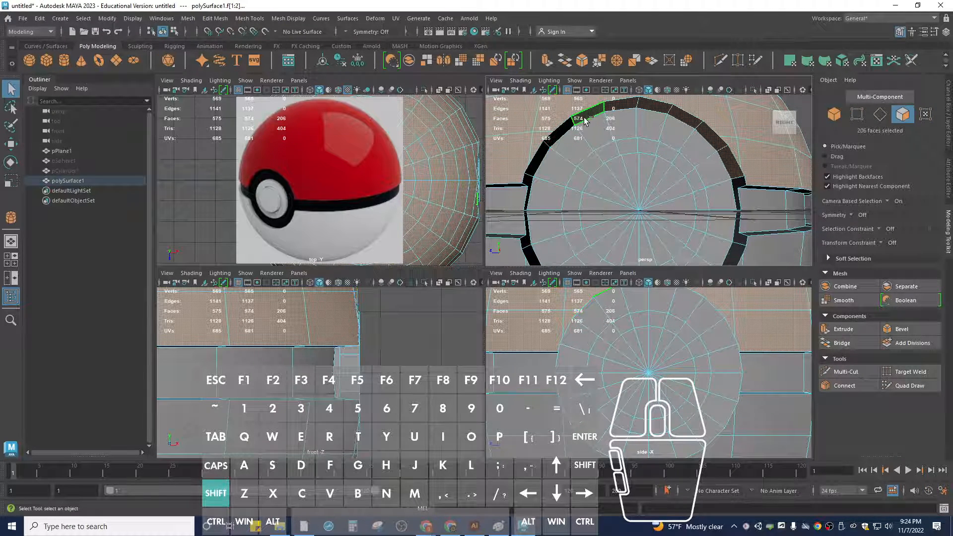
{"action": "left_click", "coordinate": [585, 119], "text": "shift"}
{"action": "left_click", "coordinate": [624, 104], "text": "shift"}
{"action": "left_click", "coordinate": [656, 105], "text": "shift"}
{"action": "left_click", "coordinate": [684, 116], "text": "shift"}
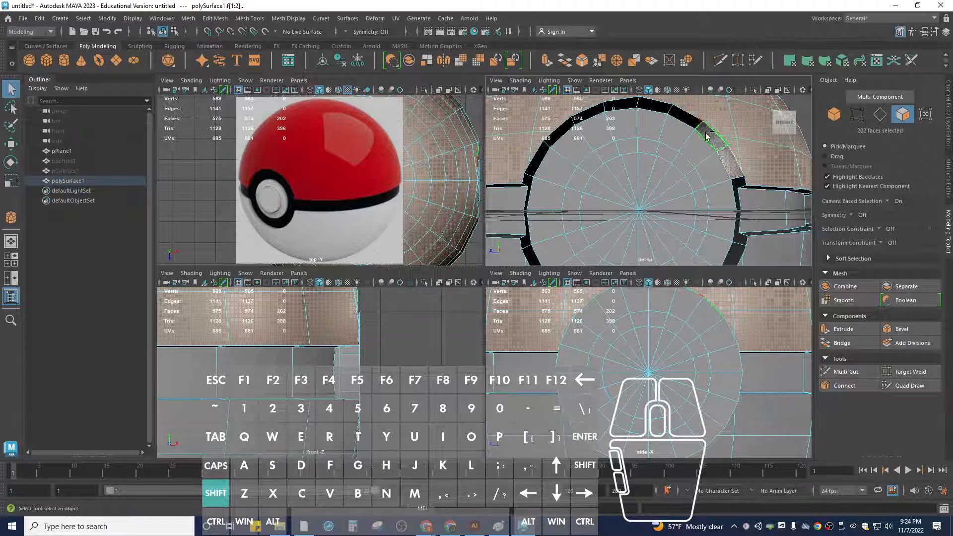
{"action": "left_click", "coordinate": [707, 136], "text": "shift"}
{"action": "left_click", "coordinate": [736, 164], "text": "shift"}
{"action": "left_click_drag", "start_coordinate": [735, 164], "coordinate": [697, 168], "text": "alt"}
{"action": "scroll", "coordinate": [693, 169], "scroll_direction": "down", "scroll_amount": 8}
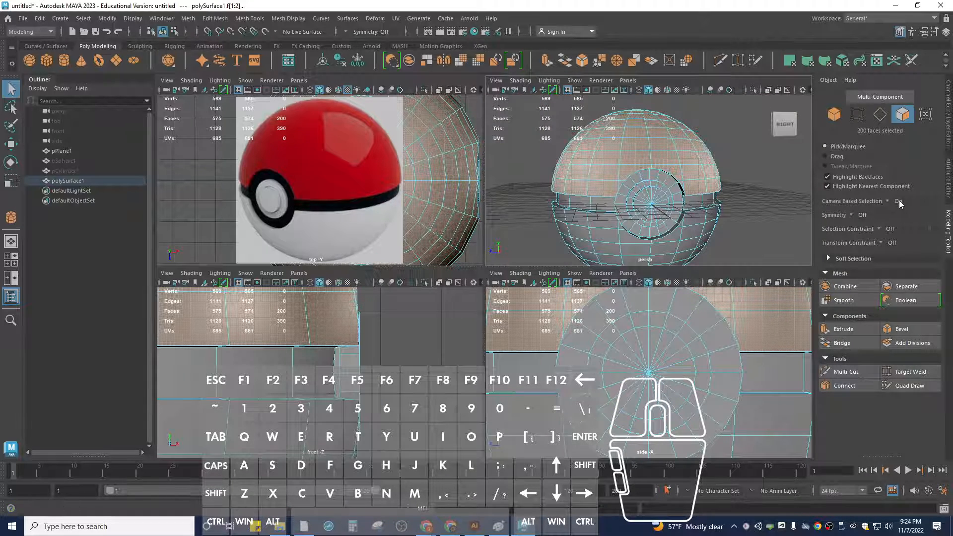
{"action": "left_click_drag", "start_coordinate": [729, 168], "coordinate": [556, 181], "text": "alt"}
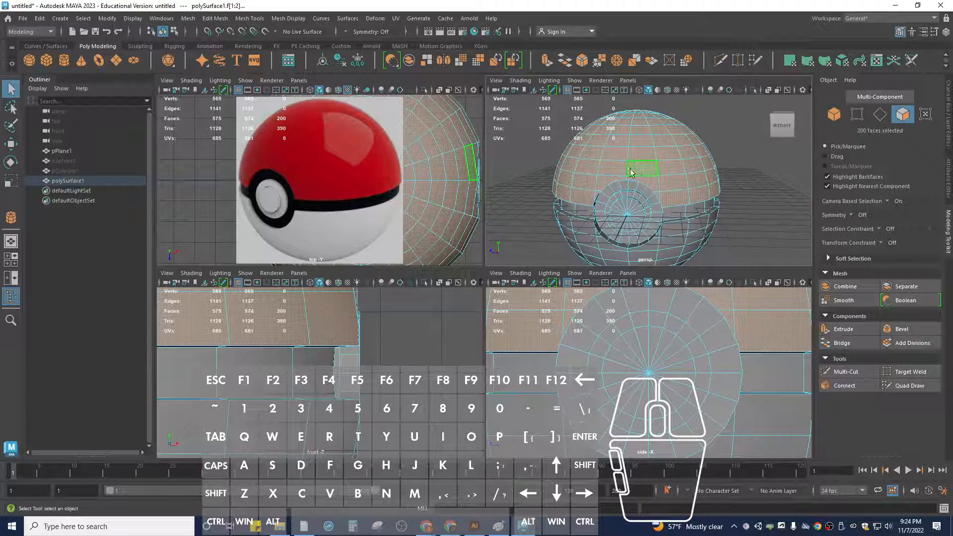
- Assign a new Lambert material to the selected upper-shell faces
{"action": "right_click", "coordinate": [645, 171]}
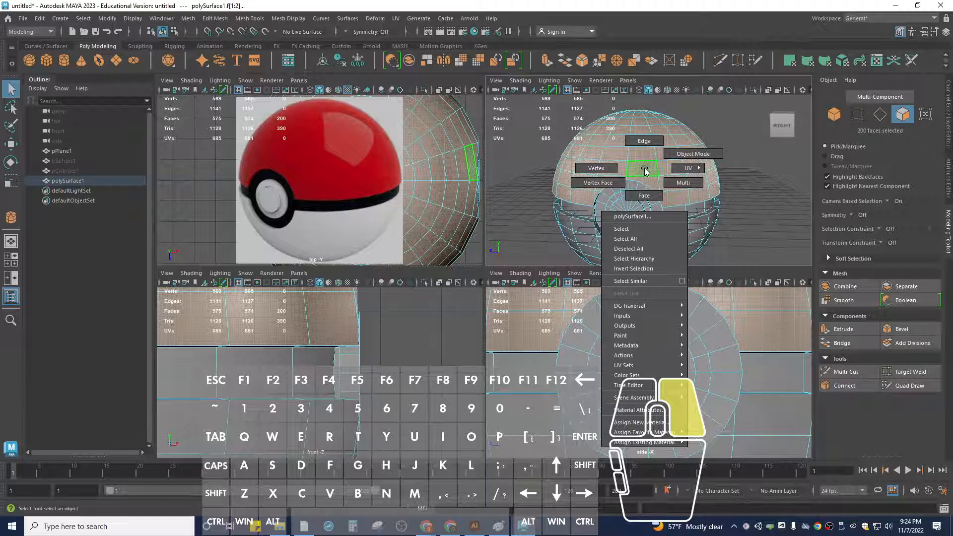
{"action": "right_click_drag", "start_coordinate": [645, 171], "coordinate": [640, 423]}
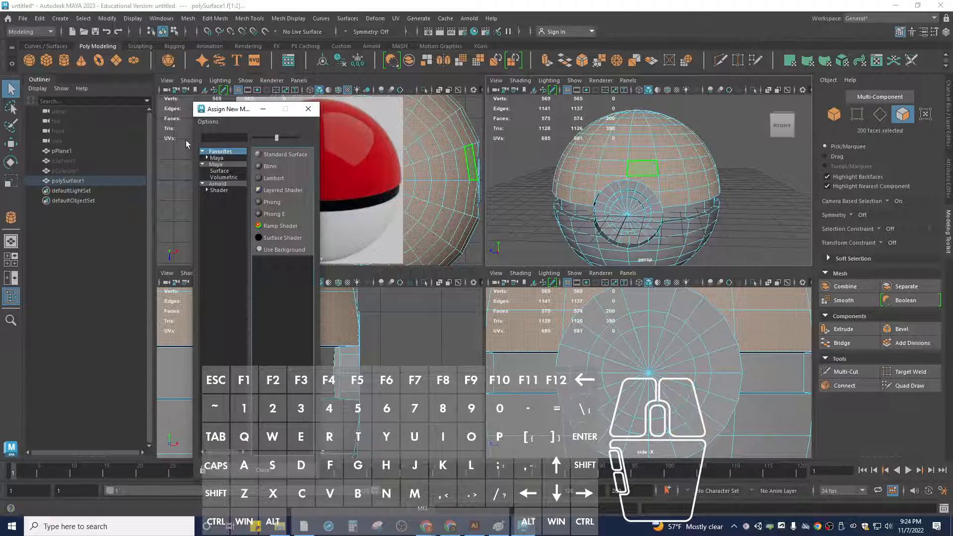
{"action": "left_click", "coordinate": [273, 178]}
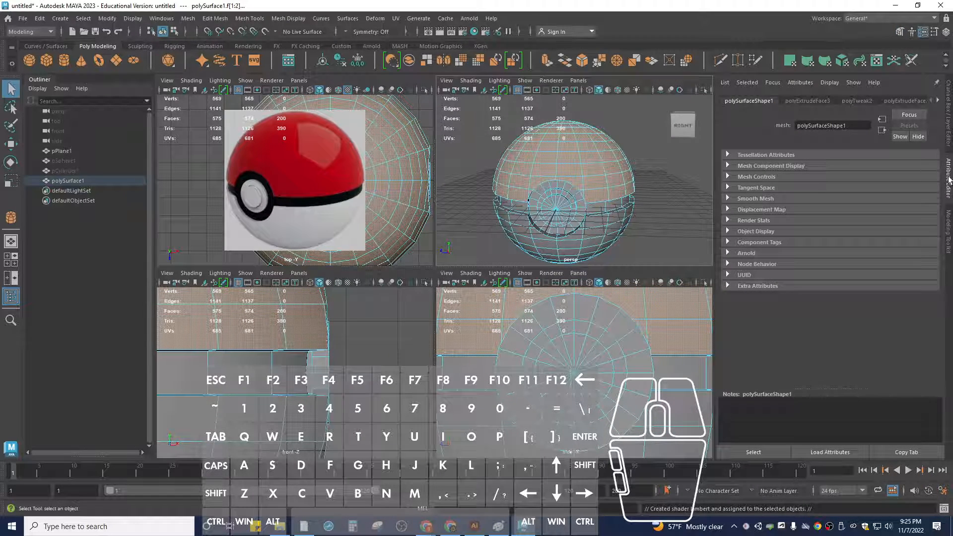
- Change the new upper-shell material's type from Lambert to Ai Standard Surface
{"action": "left_click", "coordinate": [937, 102]}
{"action": "left_click", "coordinate": [937, 102]}
{"action": "left_click", "coordinate": [938, 101]}
{"action": "left_click", "coordinate": [938, 102]}
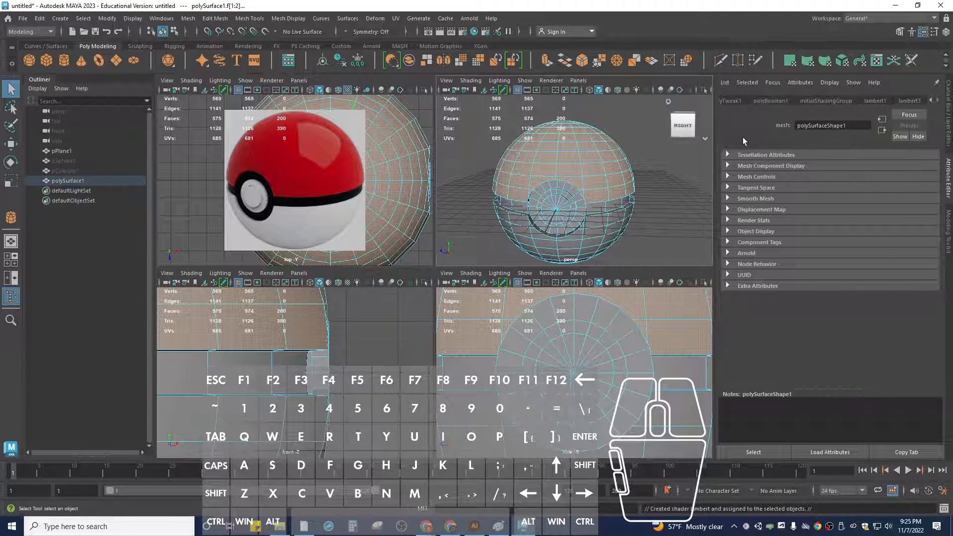
{"action": "left_click", "coordinate": [916, 101]}
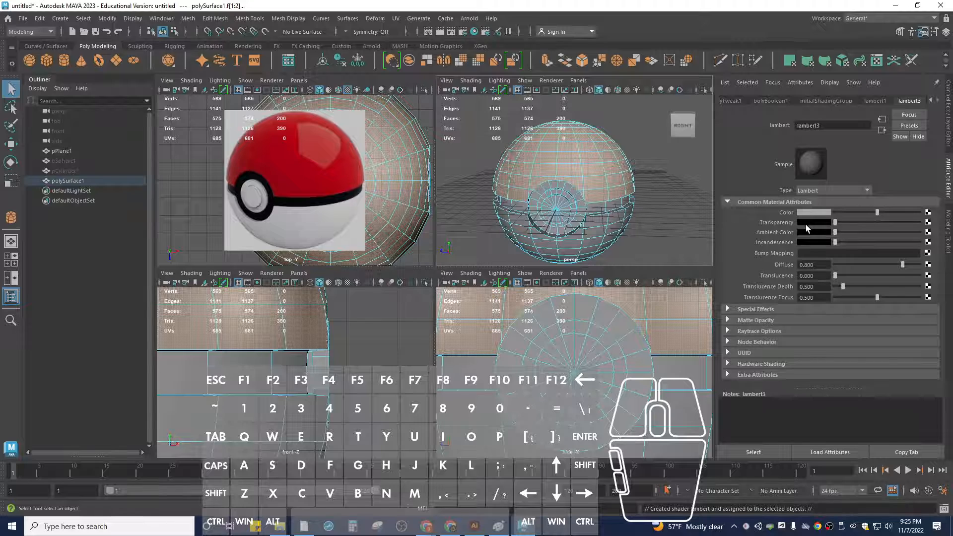
{"action": "left_click", "coordinate": [868, 189]}
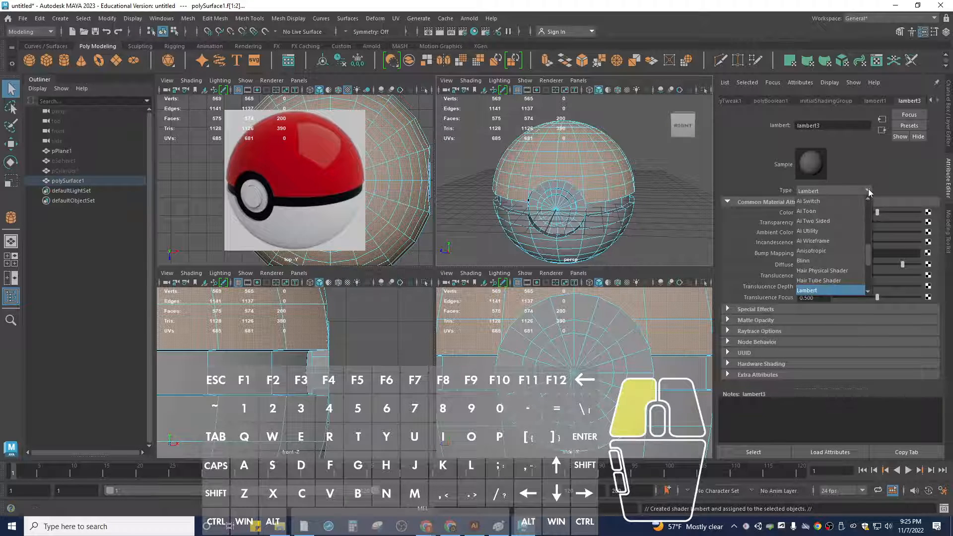
{"action": "scroll", "coordinate": [833, 245], "scroll_direction": "down", "scroll_amount": 3}
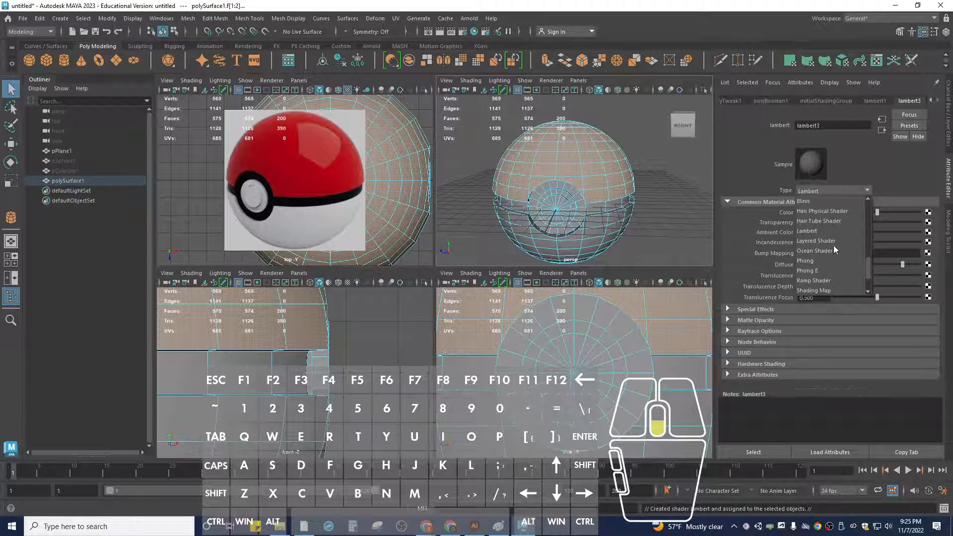
{"action": "scroll", "coordinate": [832, 245], "scroll_direction": "up", "scroll_amount": 4}
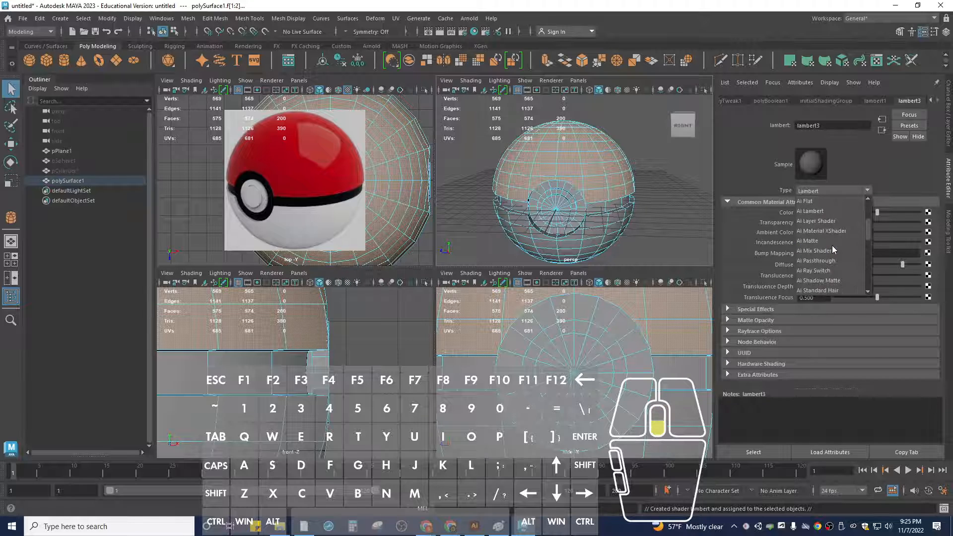
{"action": "left_click", "coordinate": [828, 242]}
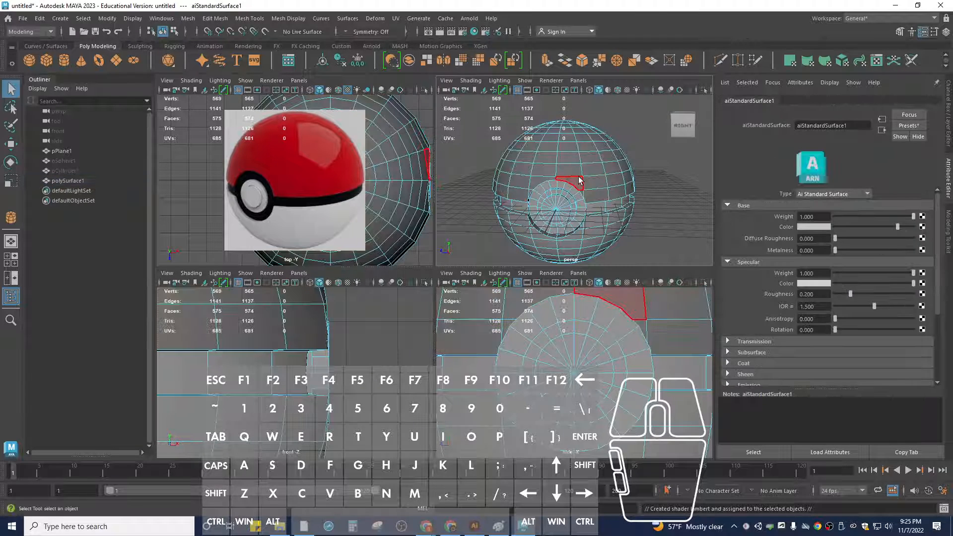
- Set the upper-shell material's base color to full-intensity pure red, using the RGB 0 to 255 color mode
{"action": "left_click", "coordinate": [822, 228]}
{"action": "left_click", "coordinate": [848, 264]}
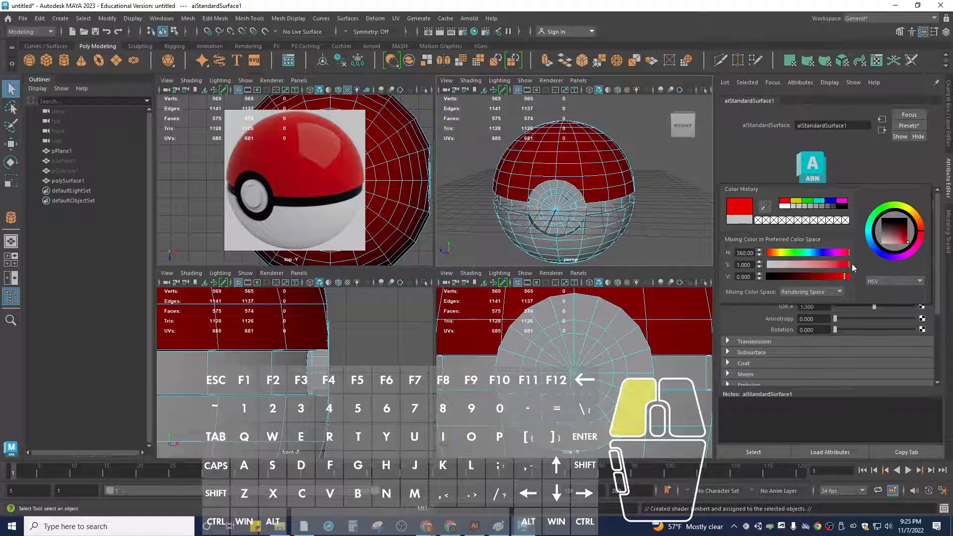
{"action": "left_click", "coordinate": [912, 280]}
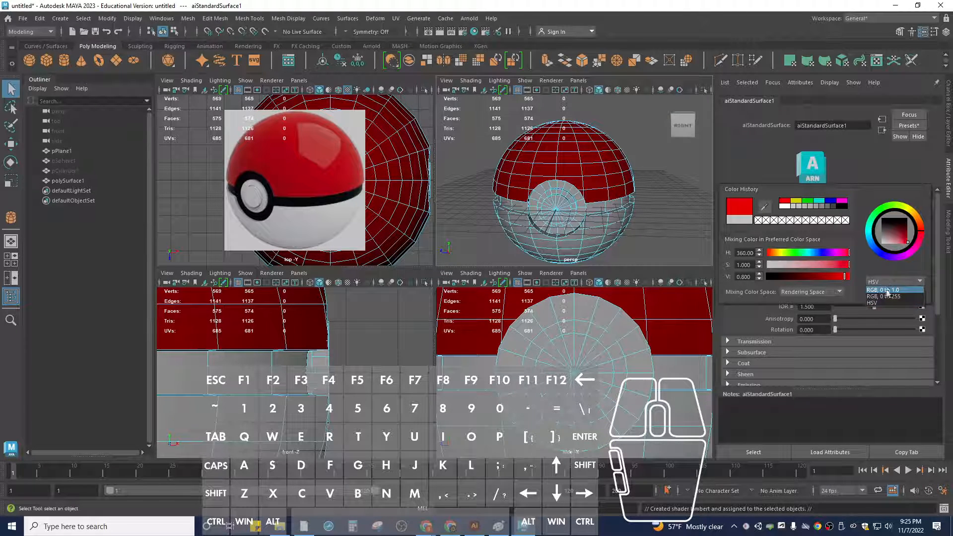
{"action": "left_click", "coordinate": [886, 296]}
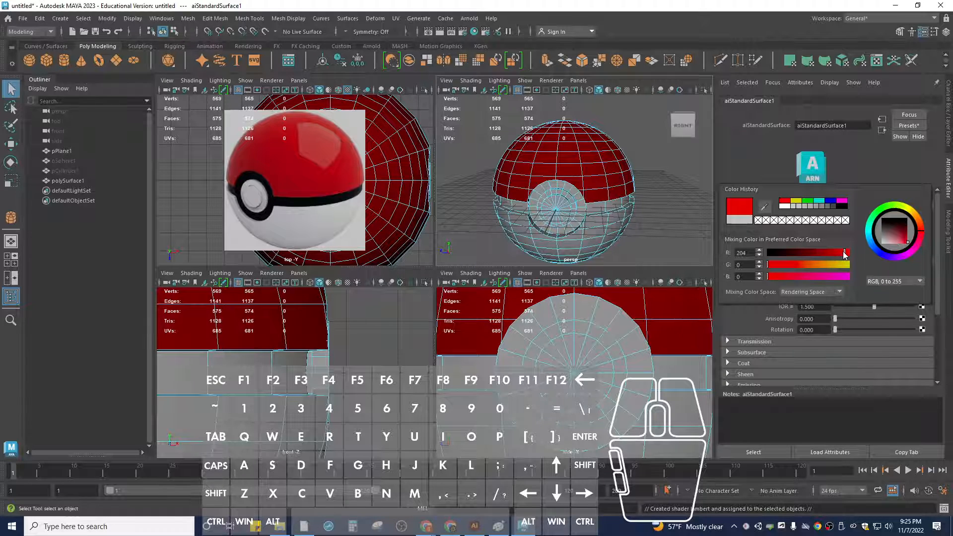
{"action": "left_click_drag", "start_coordinate": [845, 255], "coordinate": [861, 256]}
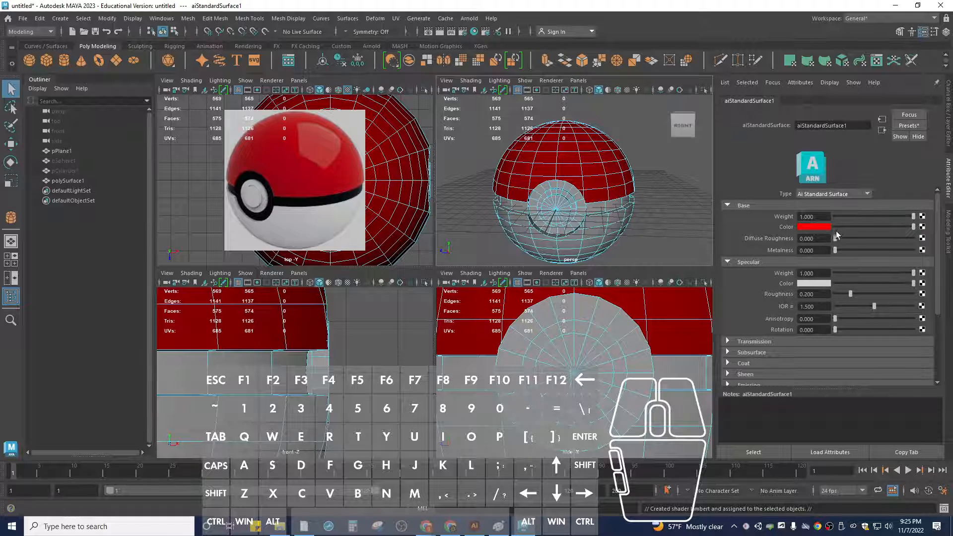
- Set the red material's metalness to 0.25 and its diffuse roughness to about 0.237
{"action": "left_click_drag", "start_coordinate": [837, 249], "coordinate": [854, 250]}
{"action": "double_click", "coordinate": [822, 251]}
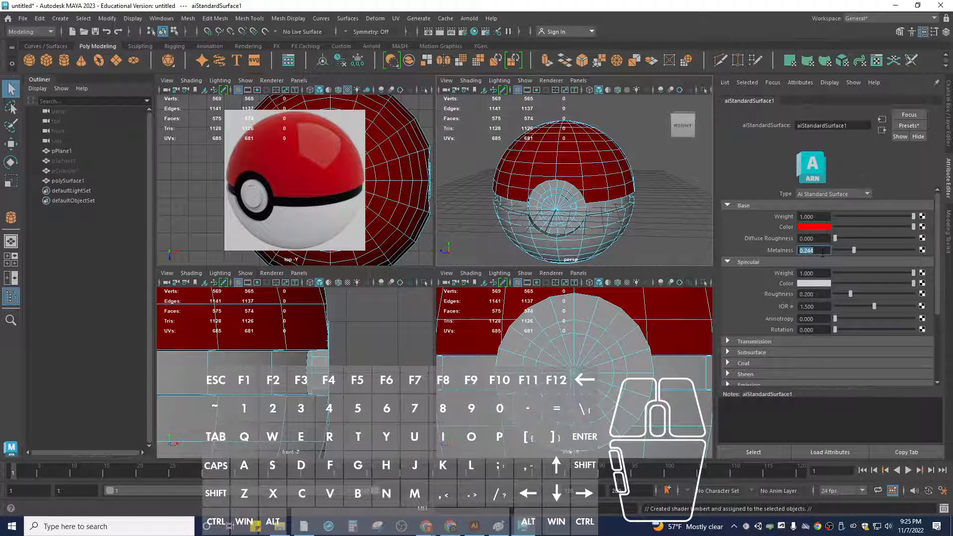
{"action": "left_click", "coordinate": [897, 183]}
{"action": "left_click_drag", "start_coordinate": [835, 239], "coordinate": [853, 243]}
{"action": "scroll", "coordinate": [591, 346], "scroll_direction": "down", "scroll_amount": 5}
{"action": "scroll", "coordinate": [592, 356], "scroll_direction": "up", "scroll_amount": 6}
{"action": "scroll", "coordinate": [592, 356], "scroll_direction": "down", "scroll_amount": 5}
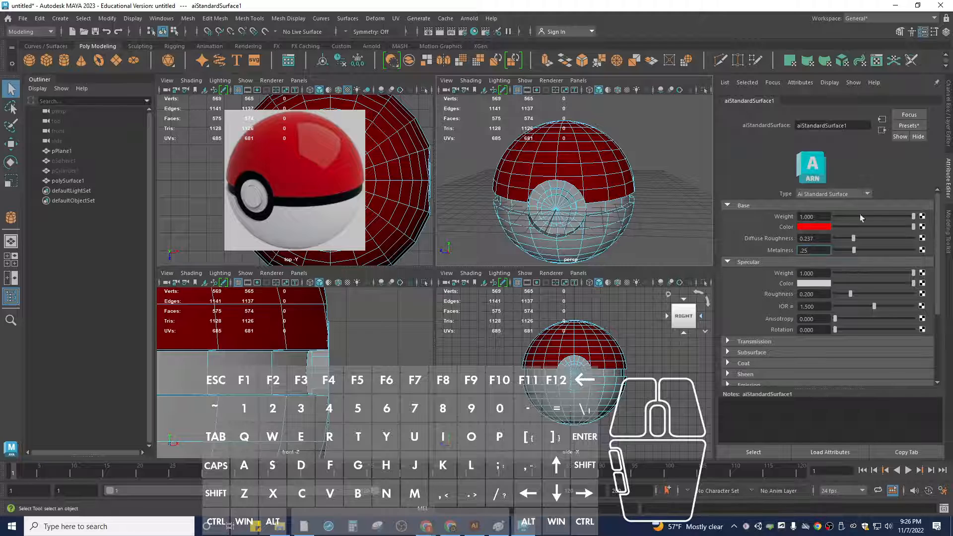
- Turn off camera-based selection and box-select all faces of the ball's lower half in the side view
{"action": "left_click", "coordinate": [948, 231]}
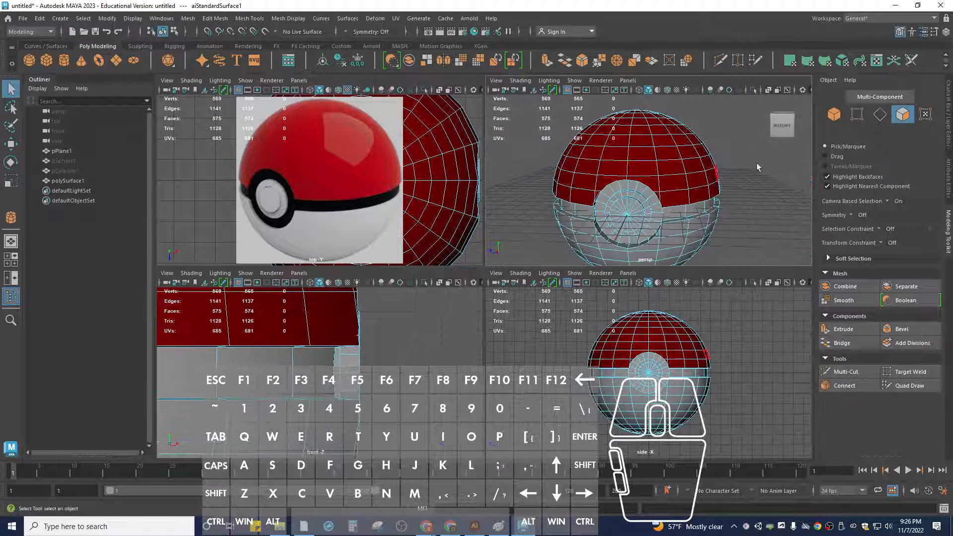
{"action": "left_click", "coordinate": [887, 201]}
{"action": "left_click", "coordinate": [905, 206]}
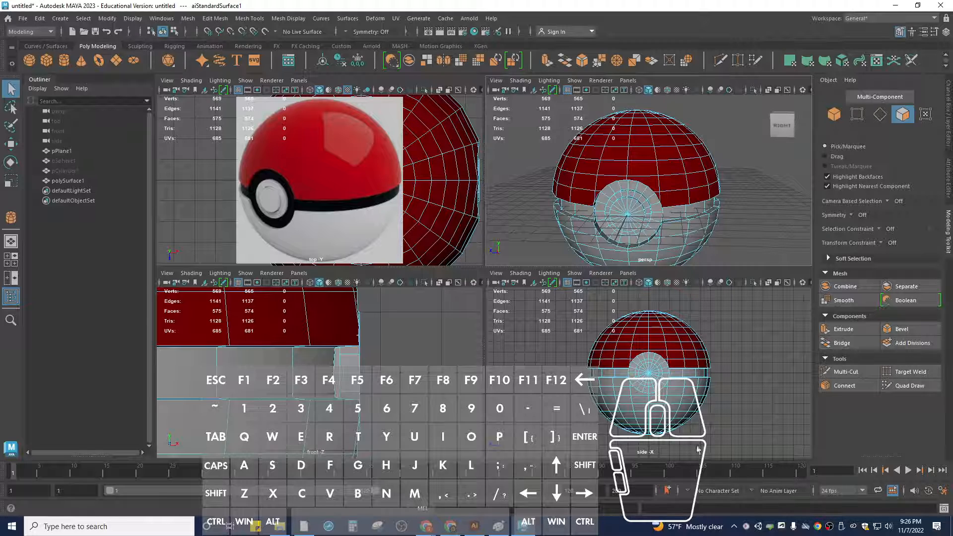
{"action": "left_click_drag", "start_coordinate": [743, 445], "coordinate": [546, 371]}
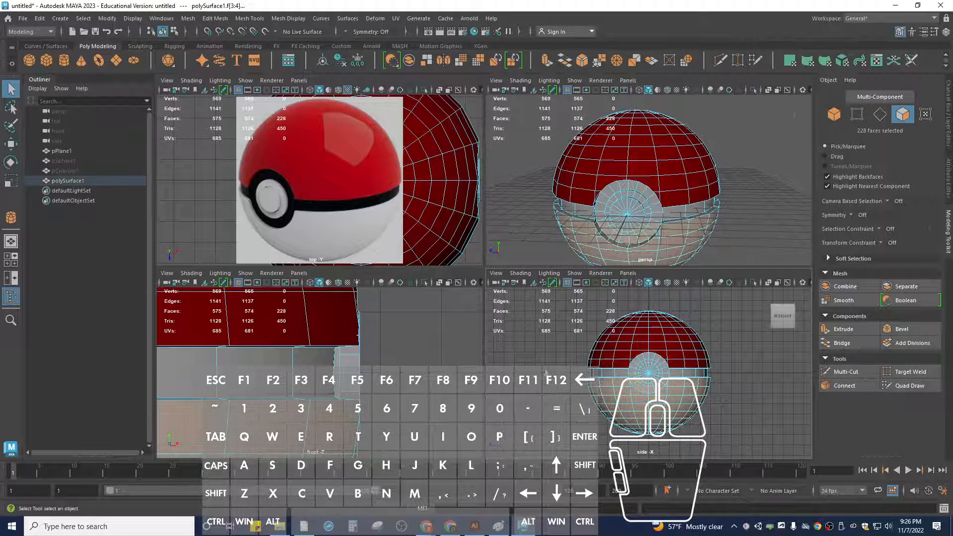
- Deselect the lower front faces of the round button, including its outer ring and central wedges
{"action": "left_click_drag", "start_coordinate": [558, 229], "coordinate": [565, 211], "text": "alt"}
{"action": "scroll", "coordinate": [636, 215], "scroll_direction": "up", "scroll_amount": 3}
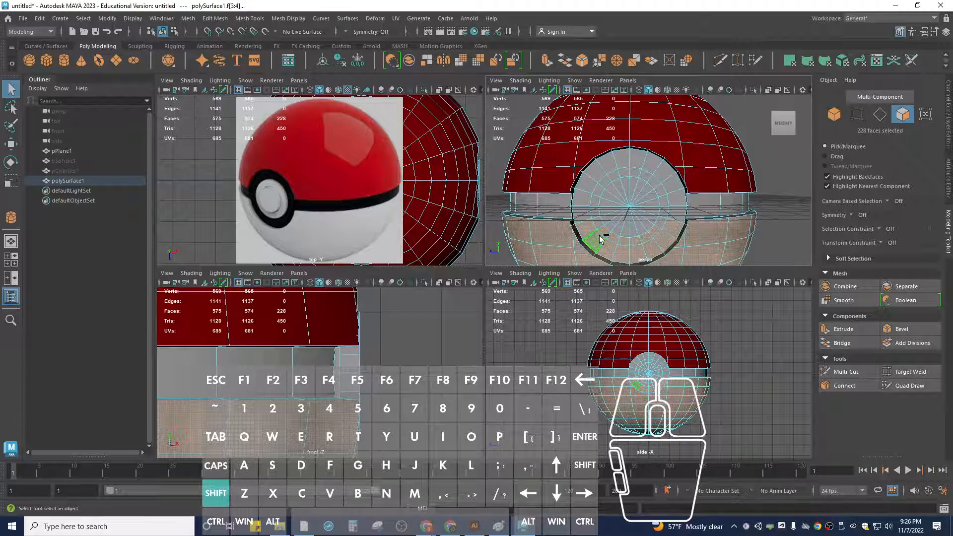
{"action": "left_click_drag", "start_coordinate": [602, 240], "coordinate": [621, 240], "text": "shift"}
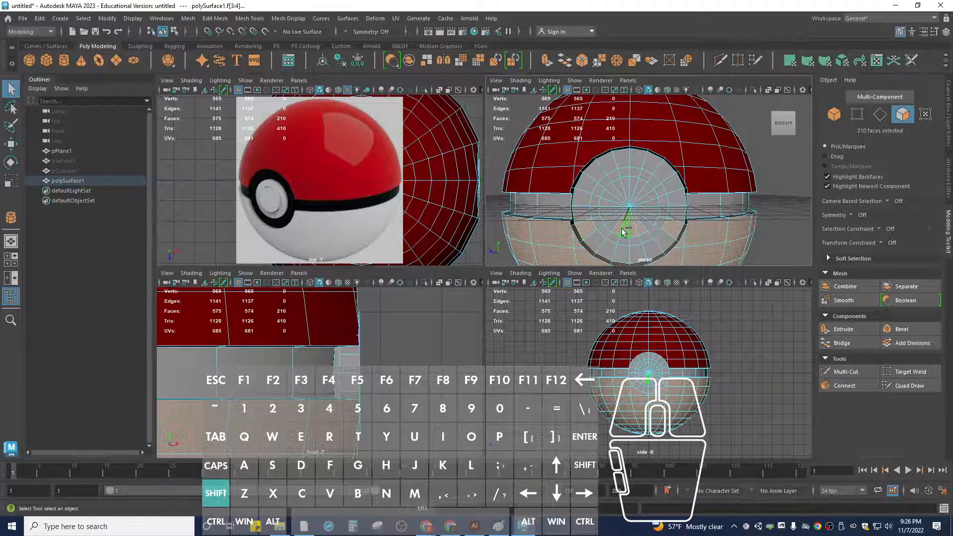
{"action": "left_click", "coordinate": [621, 231], "text": "shift"}
{"action": "left_click", "coordinate": [640, 229], "text": "shift"}
{"action": "left_click", "coordinate": [586, 229], "text": "shift"}
{"action": "left_click", "coordinate": [668, 226], "text": "shift"}
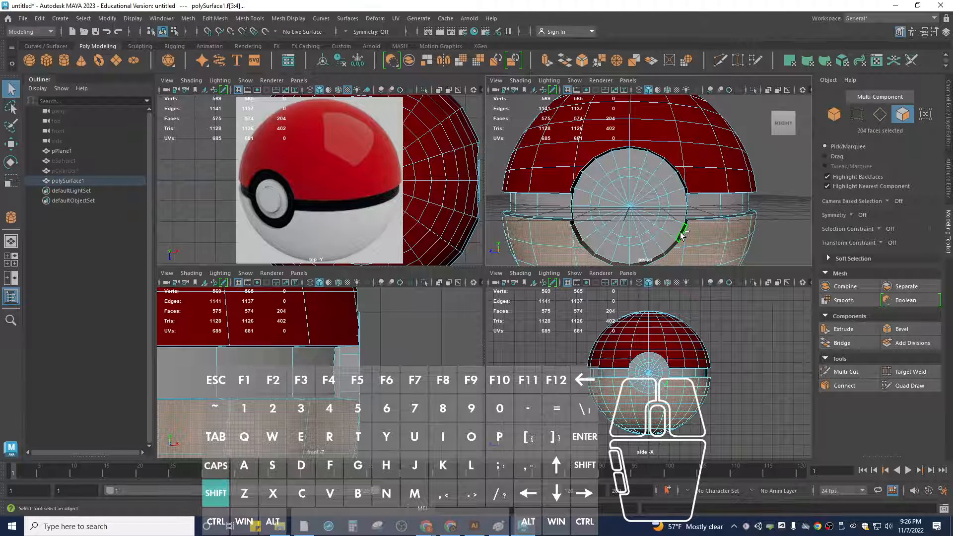
- Deselect the wall faces along the lower arc of the circular recess and the lower side walls of the raised button
{"action": "left_click", "coordinate": [681, 232], "text": "shift"}
{"action": "left_click", "coordinate": [673, 247], "text": "shift"}
{"action": "left_click", "coordinate": [656, 259], "text": "shift"}
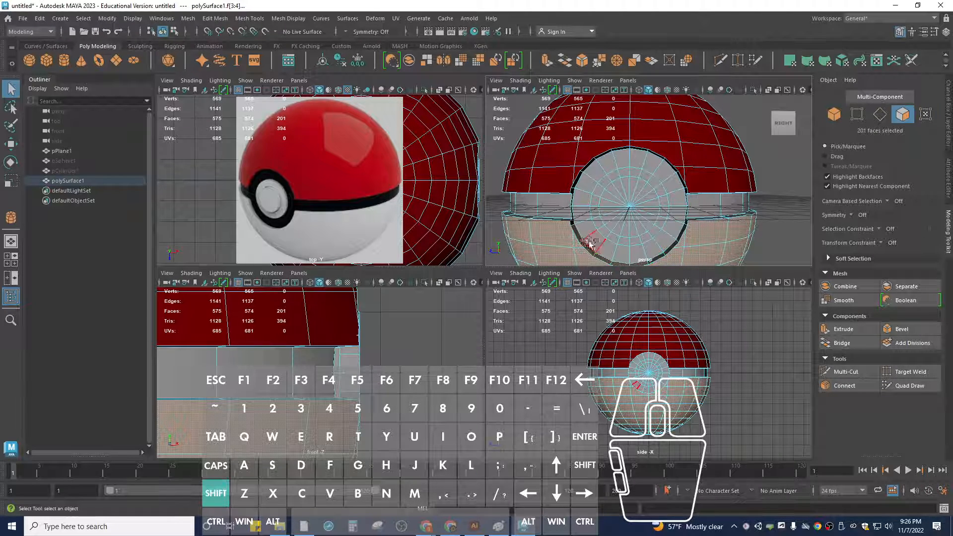
{"action": "left_click", "coordinate": [594, 251], "text": "shift"}
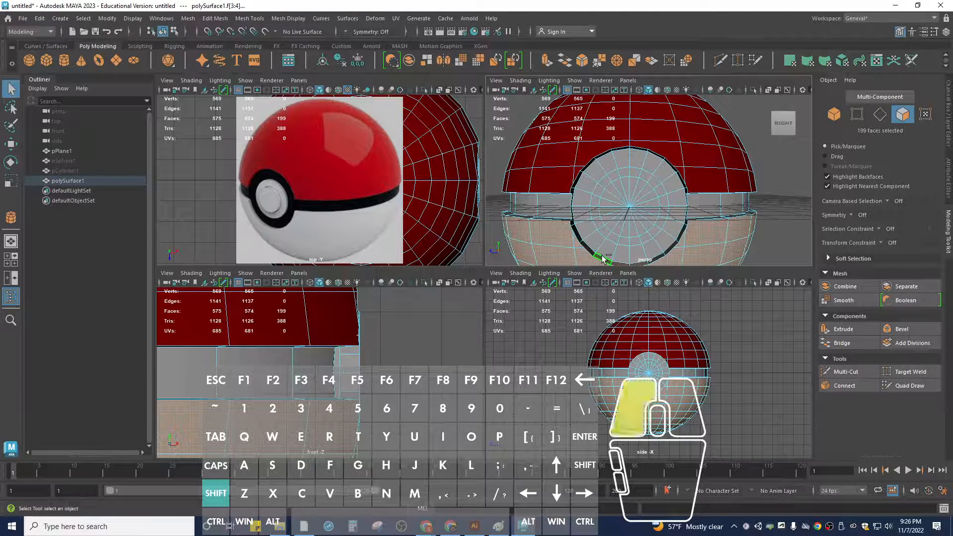
{"action": "left_click", "coordinate": [607, 259], "text": "shift"}
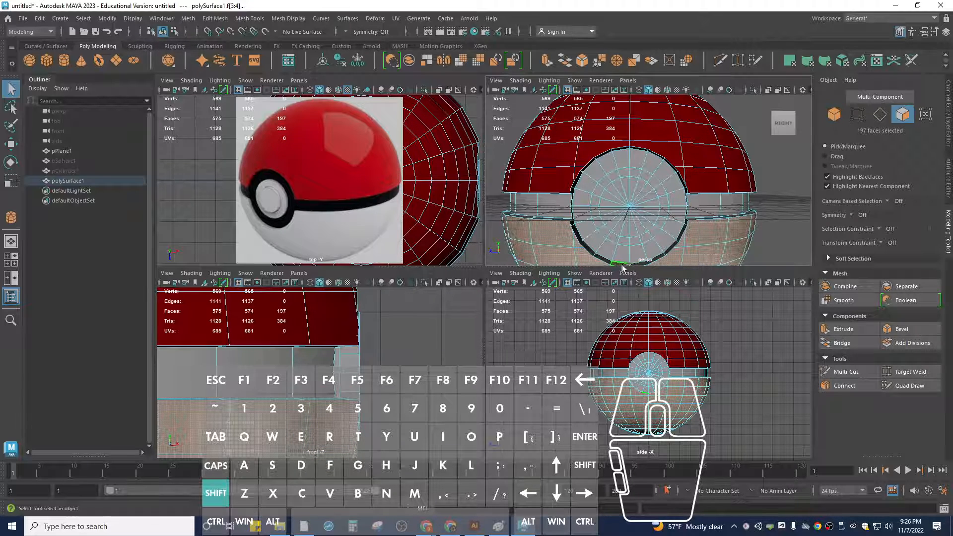
{"action": "left_click", "coordinate": [620, 266], "text": "shift"}
{"action": "left_click_drag", "start_coordinate": [620, 266], "coordinate": [638, 154], "text": "alt"}
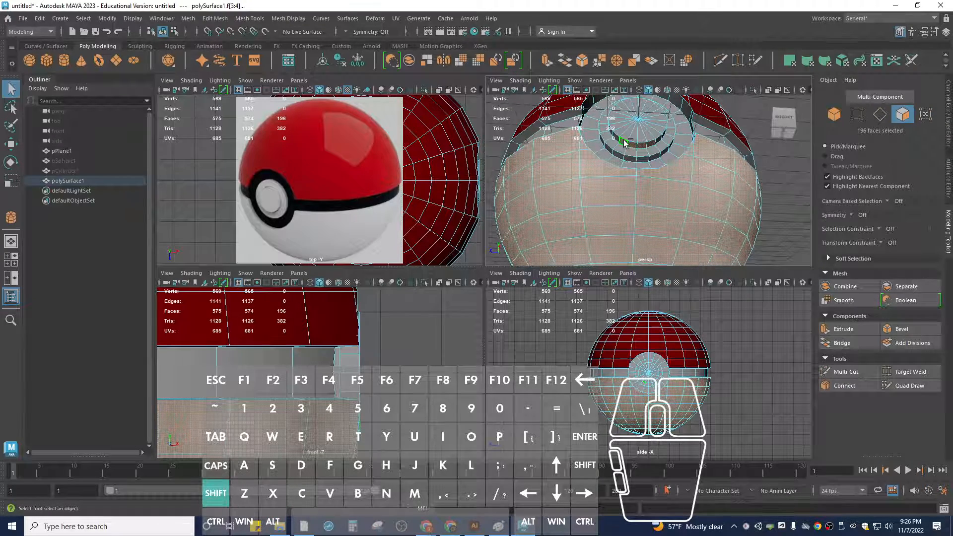
{"action": "left_click", "coordinate": [631, 146], "text": "shift"}
- Turn on camera-based selection and add the two rows of missing faces at the back of the lower shell to the selection
{"action": "left_click_drag", "start_coordinate": [650, 147], "coordinate": [828, 173], "text": "alt"}
{"action": "left_click_drag", "start_coordinate": [587, 205], "coordinate": [750, 191], "text": "alt"}
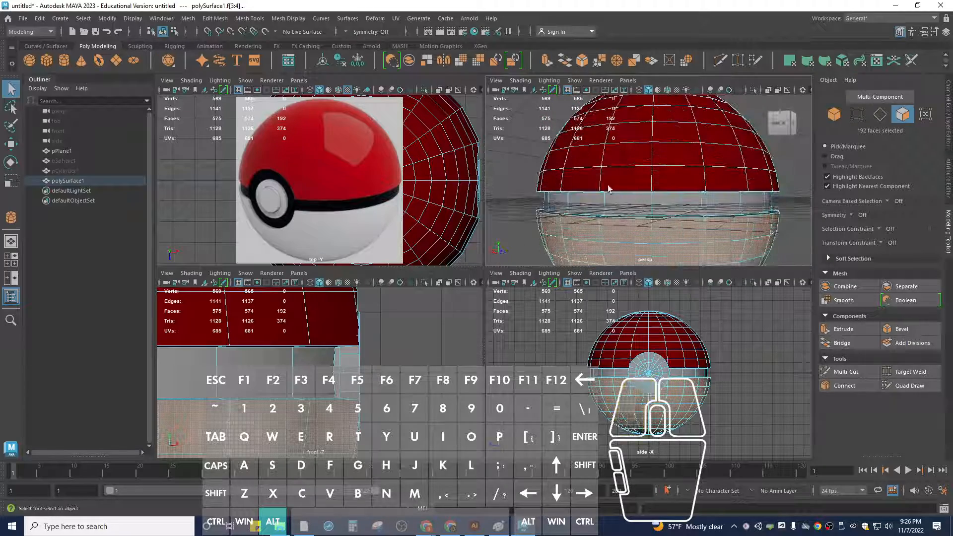
{"action": "left_click_drag", "start_coordinate": [609, 189], "coordinate": [635, 189], "text": "alt"}
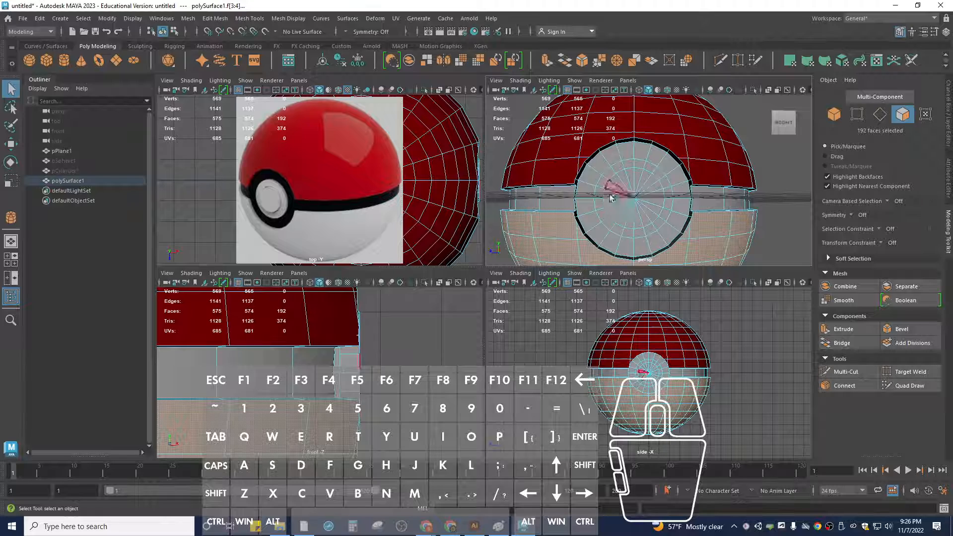
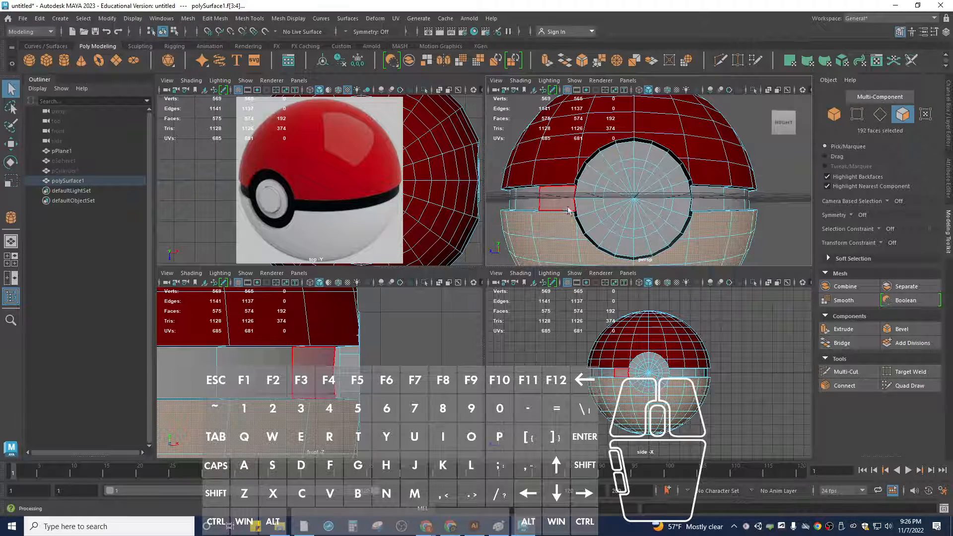
{"action": "left_click_drag", "start_coordinate": [550, 216], "coordinate": [620, 209], "text": "alt"}
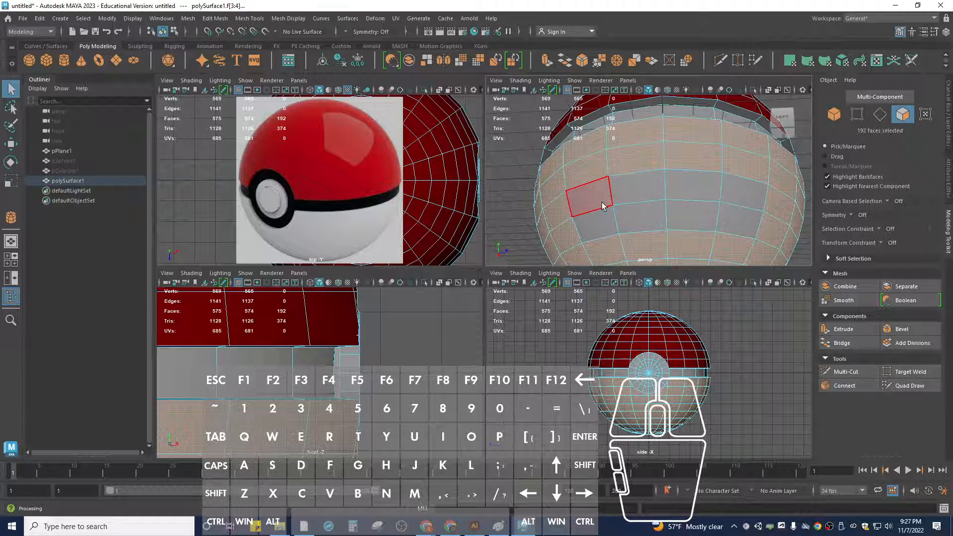
{"action": "left_click", "coordinate": [891, 201]}
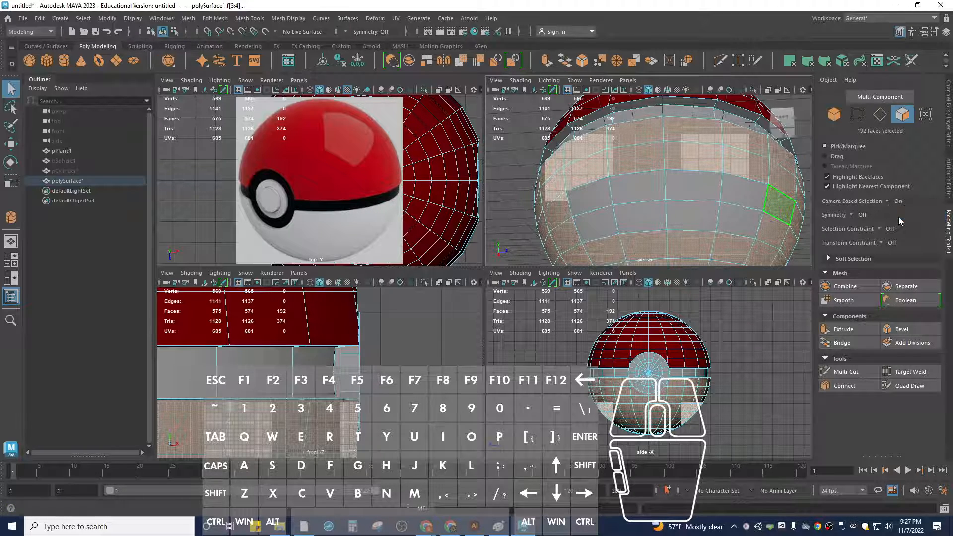
{"action": "left_click", "coordinate": [604, 222], "text": "shift"}
{"action": "left_click", "coordinate": [632, 195], "text": "shift"}
{"action": "left_click", "coordinate": [645, 219], "text": "shift"}
{"action": "left_click", "coordinate": [683, 195], "text": "shift"}
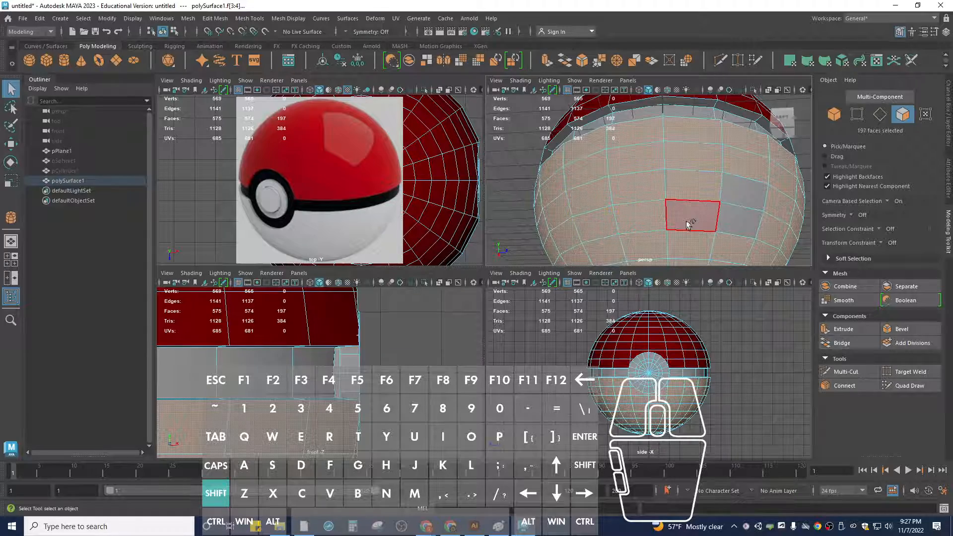
{"action": "left_click", "coordinate": [687, 222], "text": "shift"}
{"action": "left_click", "coordinate": [726, 199], "text": "shift"}
{"action": "left_click", "coordinate": [732, 218], "text": "shift"}
- Assign a new Lambert material to the selected lower-shell faces
{"action": "left_click_drag", "start_coordinate": [600, 123], "coordinate": [669, 239], "text": "alt"}
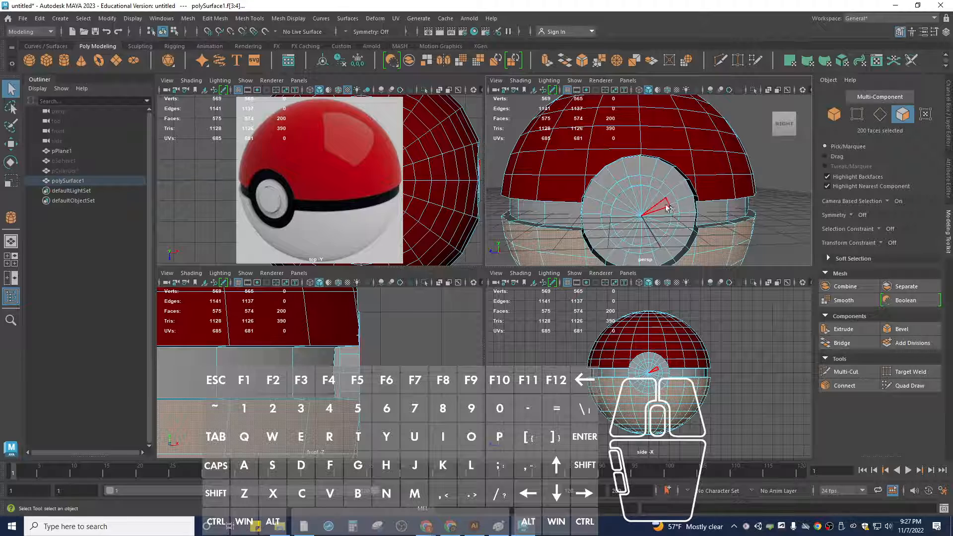
{"action": "scroll", "coordinate": [663, 204], "scroll_direction": "down", "scroll_amount": 3}
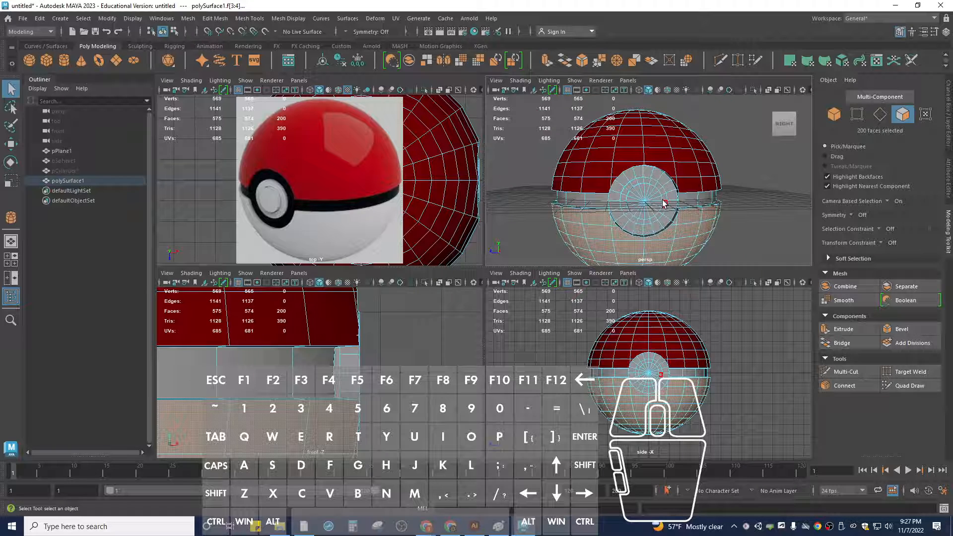
{"action": "right_click", "coordinate": [681, 400]}
{"action": "right_click_drag", "start_coordinate": [680, 400], "coordinate": [694, 487]}
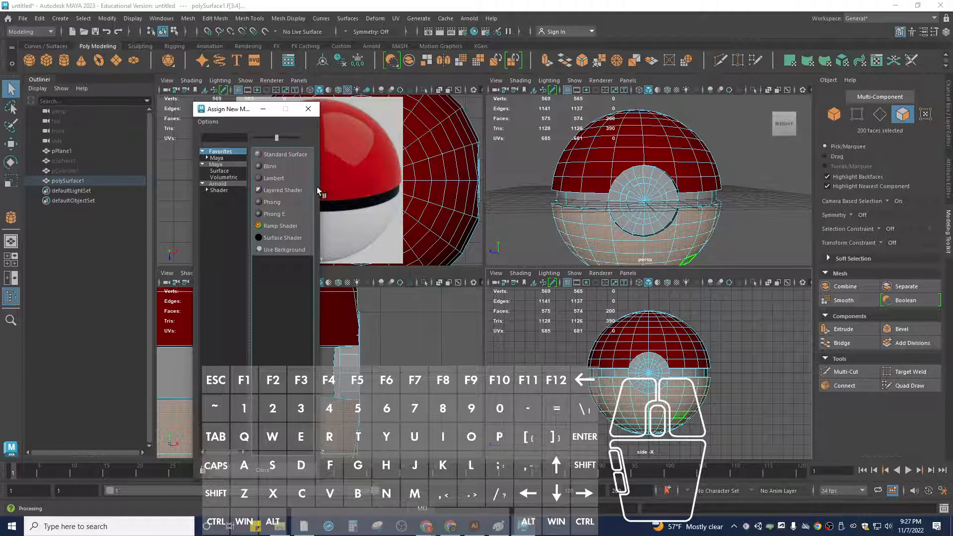
{"action": "left_click", "coordinate": [273, 178]}
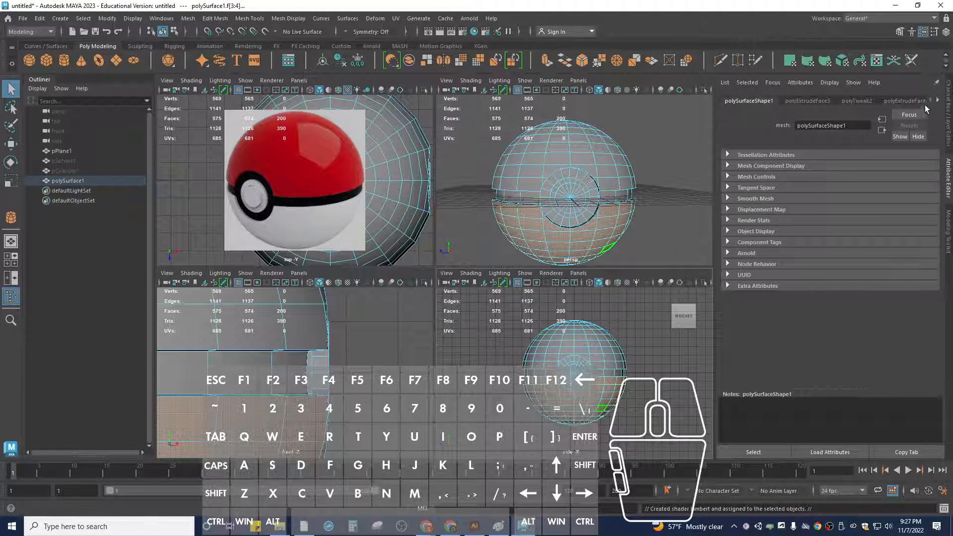
- Change the lower shell's new lambert4 material type to Ai Standard Surface
{"action": "left_click", "coordinate": [937, 100]}
{"action": "left_click", "coordinate": [937, 101]}
{"action": "left_click", "coordinate": [938, 100]}
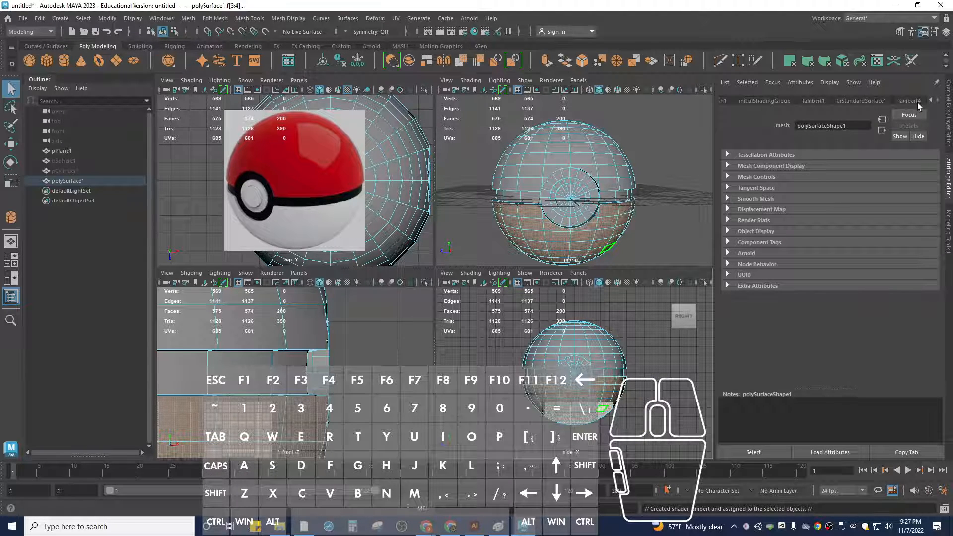
{"action": "left_click", "coordinate": [912, 101]}
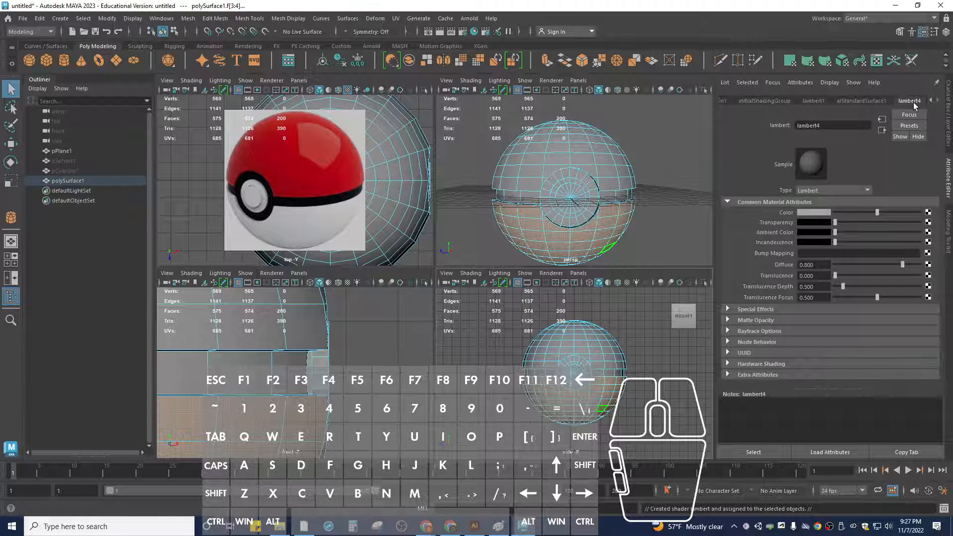
{"action": "left_click", "coordinate": [866, 191]}
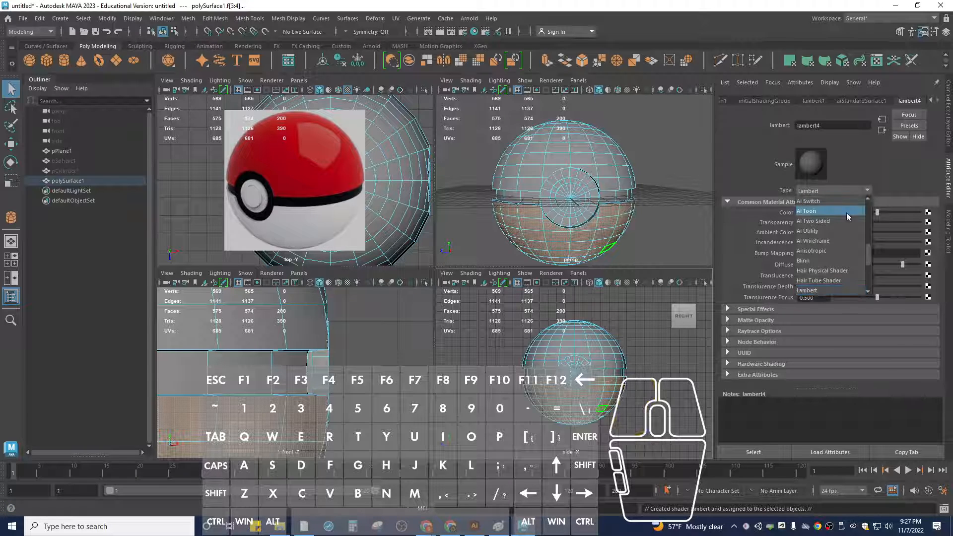
{"action": "scroll", "coordinate": [842, 253], "scroll_direction": "up", "scroll_amount": 3}
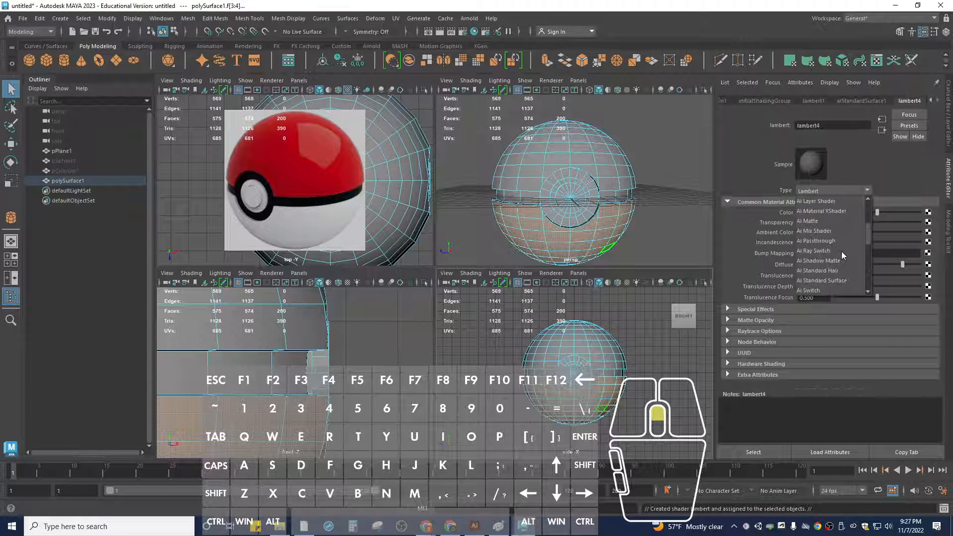
{"action": "left_click", "coordinate": [824, 281]}
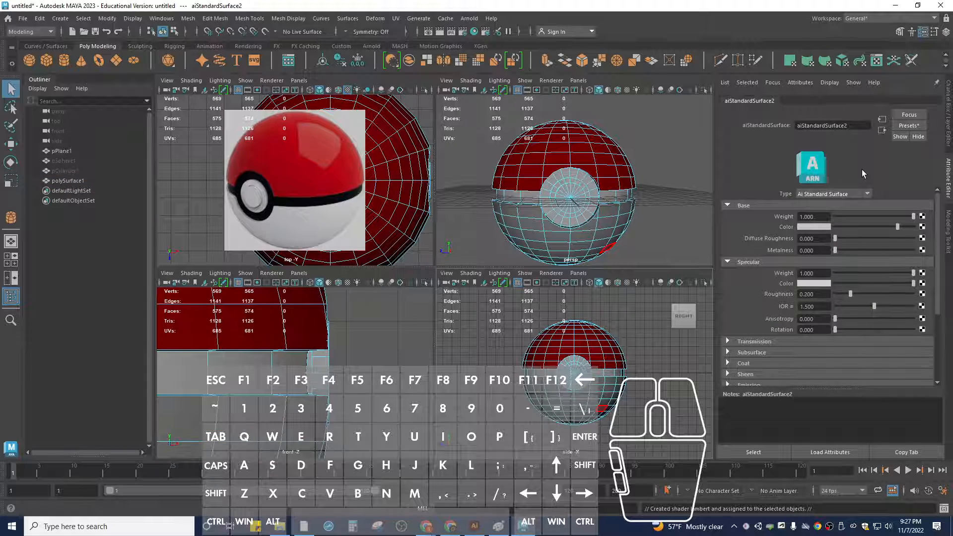
- Lighten the lower-shell material's base color to near white and set its metalness and diffuse roughness to 0.25
{"action": "left_click", "coordinate": [820, 228]}
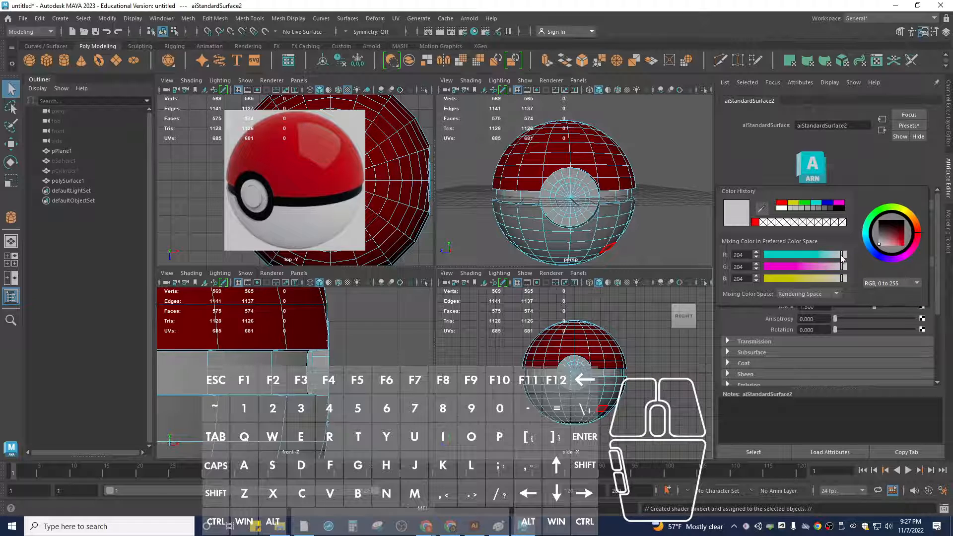
{"action": "left_click", "coordinate": [879, 244]}
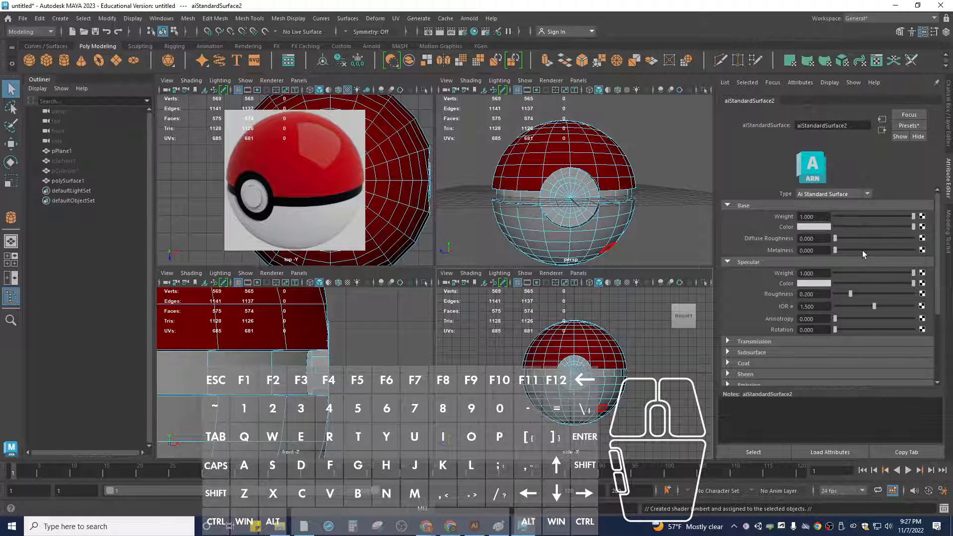
{"action": "left_click", "coordinate": [859, 250]}
{"action": "left_click", "coordinate": [824, 252]}
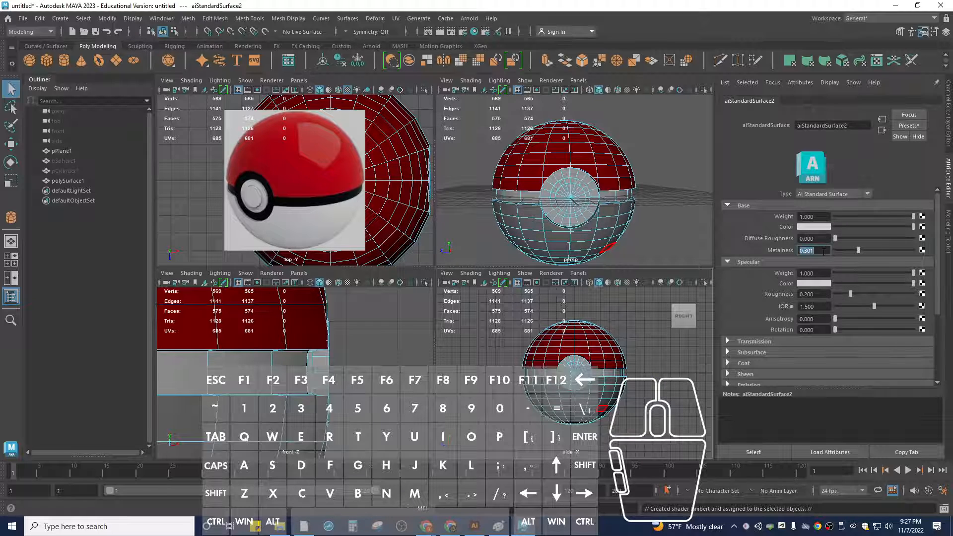
{"action": "key", "text": "BackSpace"}
{"action": "type", "text": ".25"}
{"action": "left_click", "coordinate": [817, 239]}
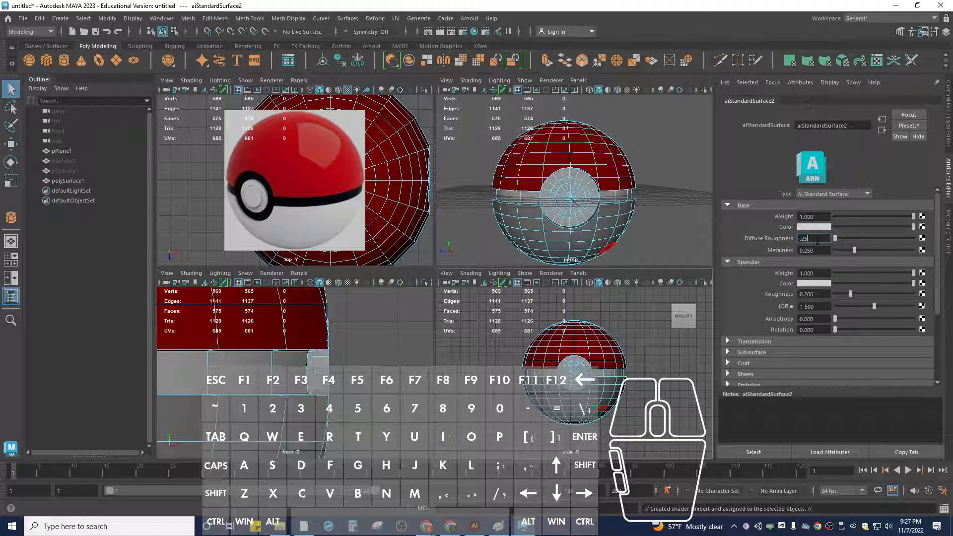
{"action": "type", "text": ".25"}
{"action": "key", "text": "Return"}
- Show the Modeling Toolkit and select only the full circle of wedge faces at the centre of the round button
{"action": "mouse_move", "coordinate": [606, 199]}
{"action": "left_mouse_down", "text": "alt"}
{"action": "mouse_move", "coordinate": [634, 127]}
{"action": "mouse_move", "coordinate": [603, 198]}
{"action": "left_mouse_up", "text": "alt"}
{"action": "scroll", "coordinate": [556, 199], "scroll_direction": "up", "scroll_amount": 5}
{"action": "scroll", "coordinate": [555, 201], "scroll_direction": "down", "scroll_amount": 3}
{"action": "middle_click_drag", "start_coordinate": [555, 200], "coordinate": [566, 188], "text": "alt"}
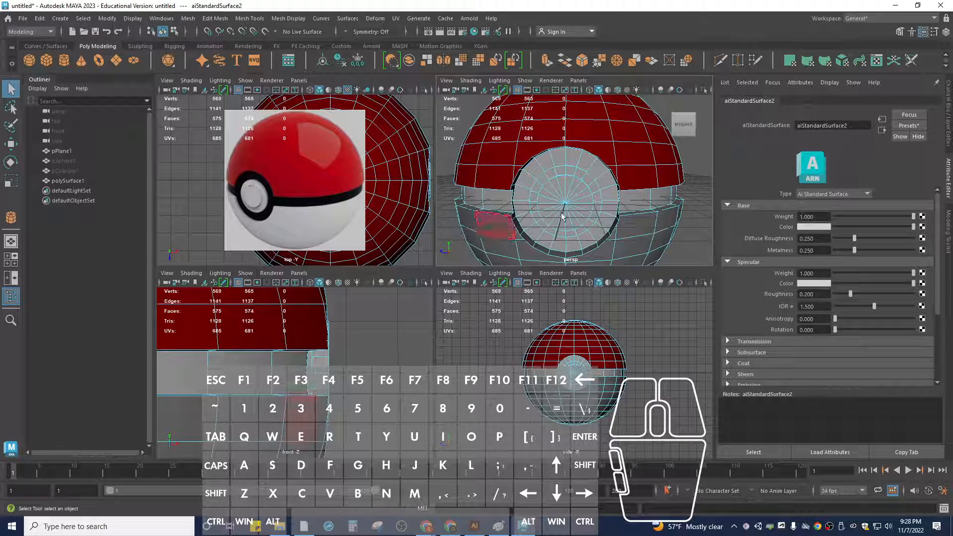
{"action": "left_click", "coordinate": [577, 196]}
{"action": "scroll", "coordinate": [569, 201], "scroll_direction": "up", "scroll_amount": 3}
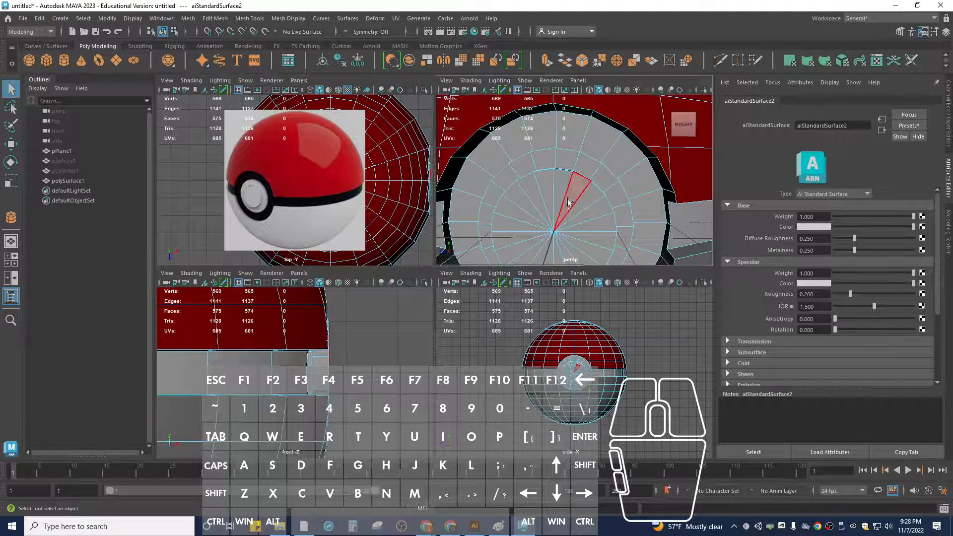
{"action": "scroll", "coordinate": [568, 201], "scroll_direction": "down", "scroll_amount": 3}
{"action": "left_click_drag", "start_coordinate": [568, 201], "coordinate": [571, 201], "text": "alt"}
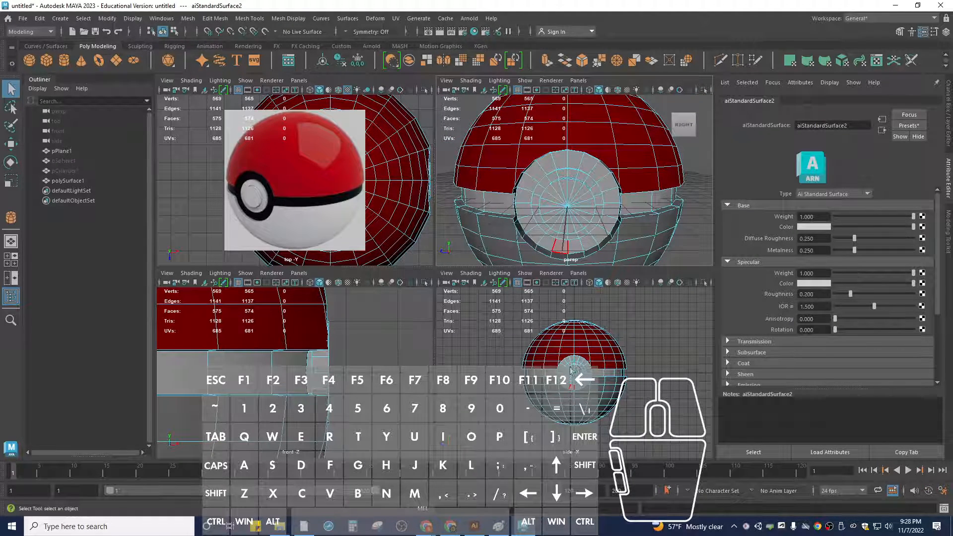
{"action": "key", "text": "f"}
{"action": "scroll", "coordinate": [579, 356], "scroll_direction": "down", "scroll_amount": 4}
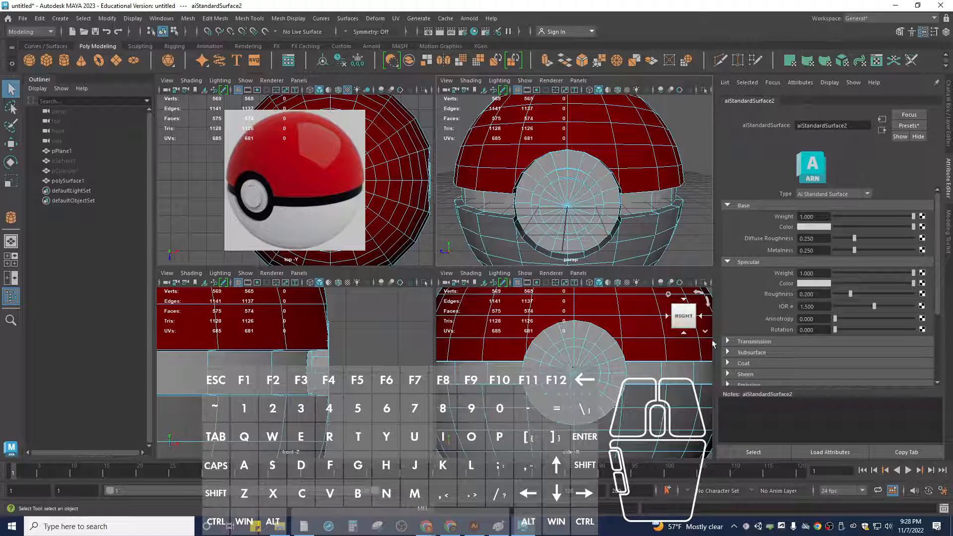
{"action": "left_click", "coordinate": [949, 252]}
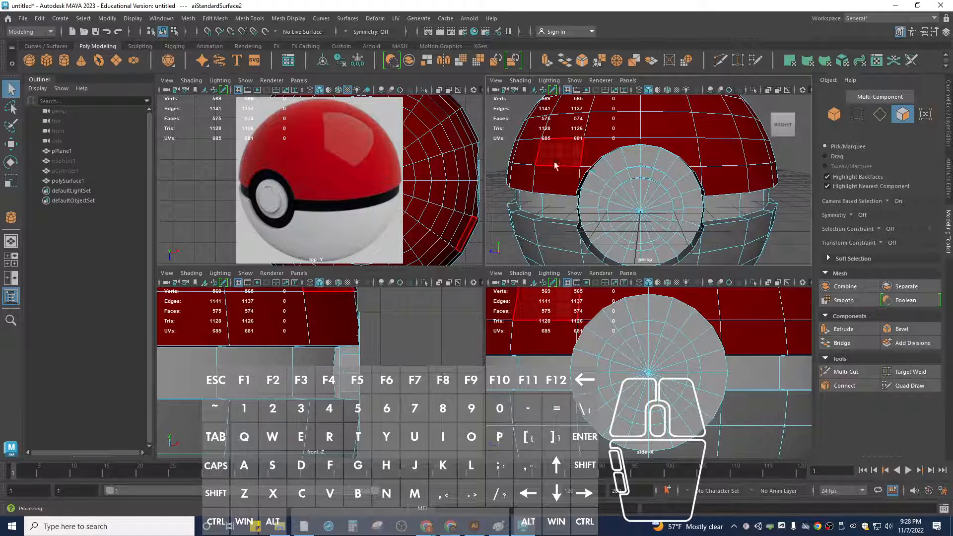
{"action": "left_click_drag", "start_coordinate": [618, 344], "coordinate": [680, 400]}
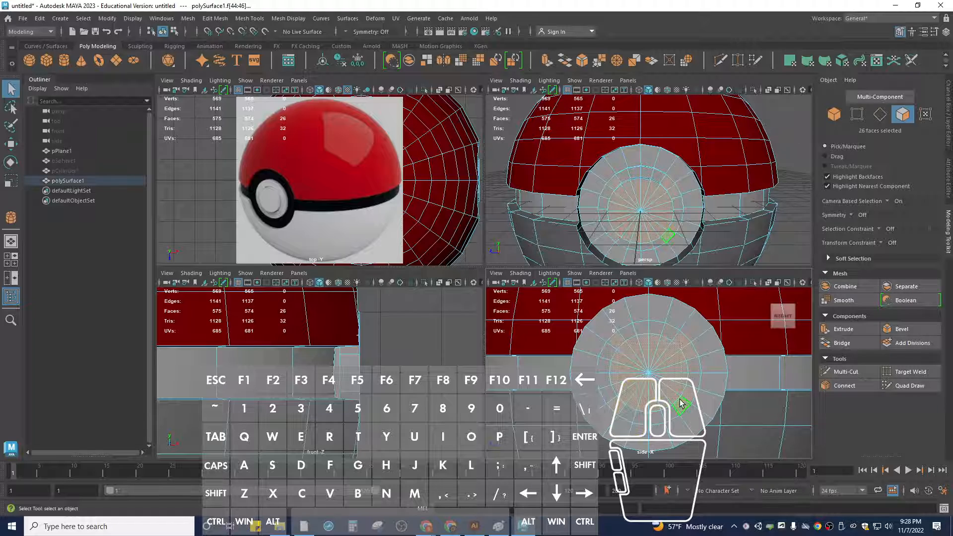
{"action": "left_click", "coordinate": [644, 364]}
{"action": "double_click", "coordinate": [644, 366]}
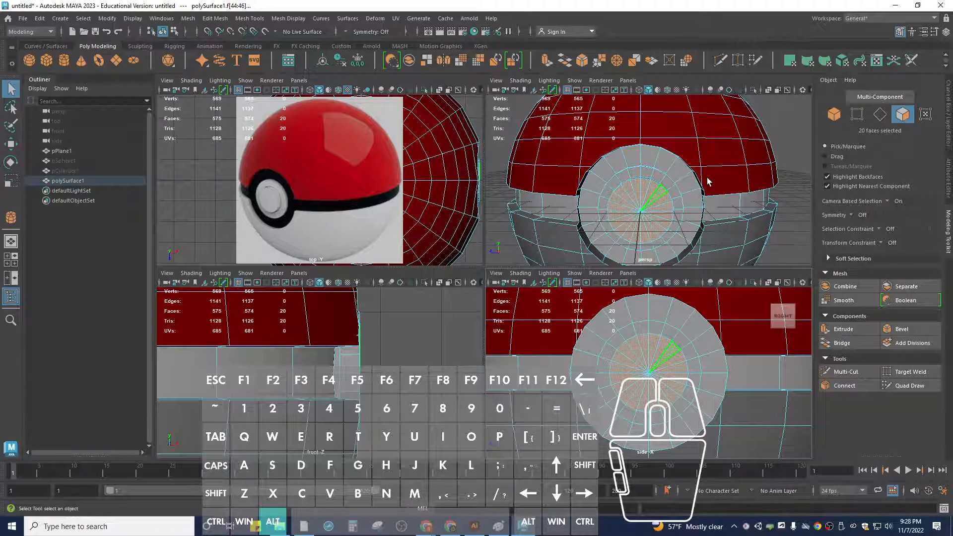
- Add the three face loops around the button's central disc to the selection, including its raised side walls
{"action": "left_click_drag", "start_coordinate": [708, 177], "coordinate": [663, 183], "text": "alt"}
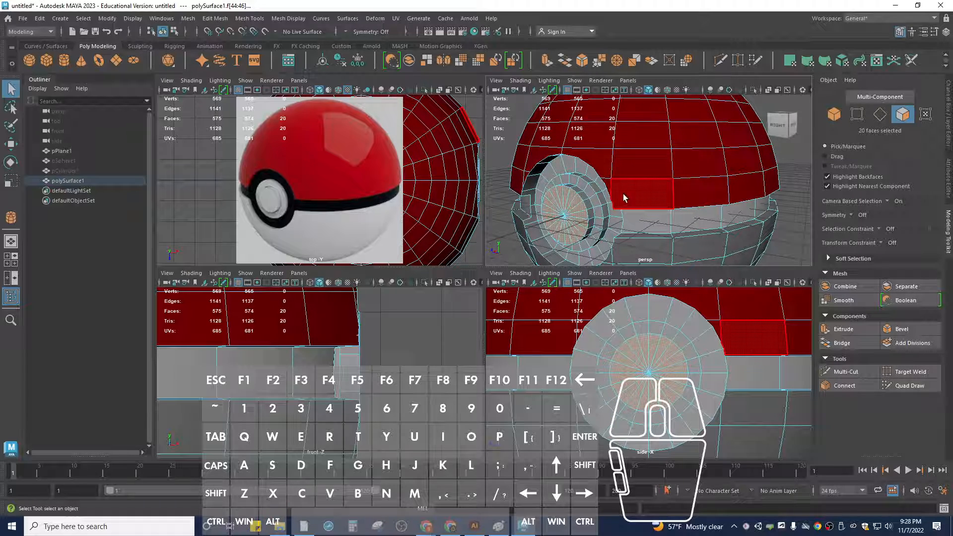
{"action": "left_click", "coordinate": [586, 199], "text": "shift"}
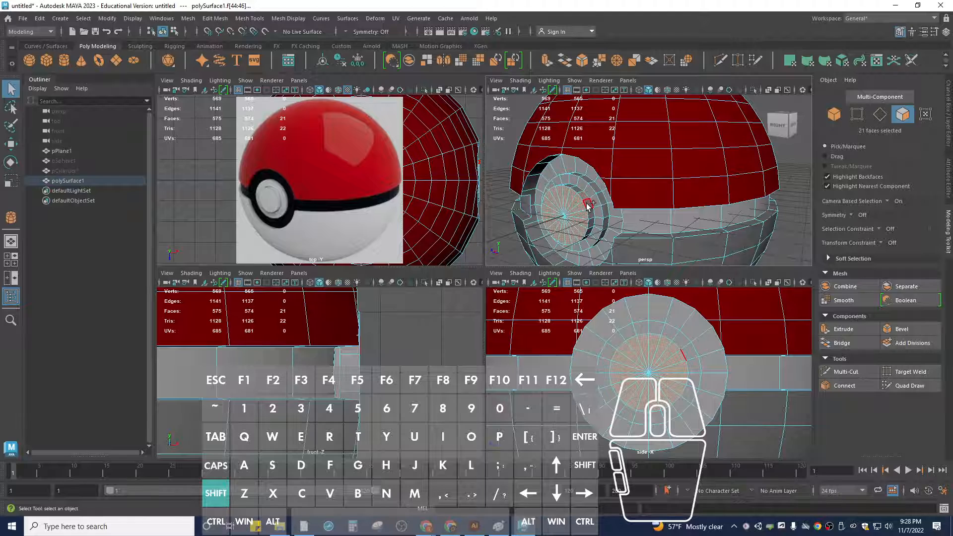
{"action": "double_click", "coordinate": [587, 204], "text": "shift"}
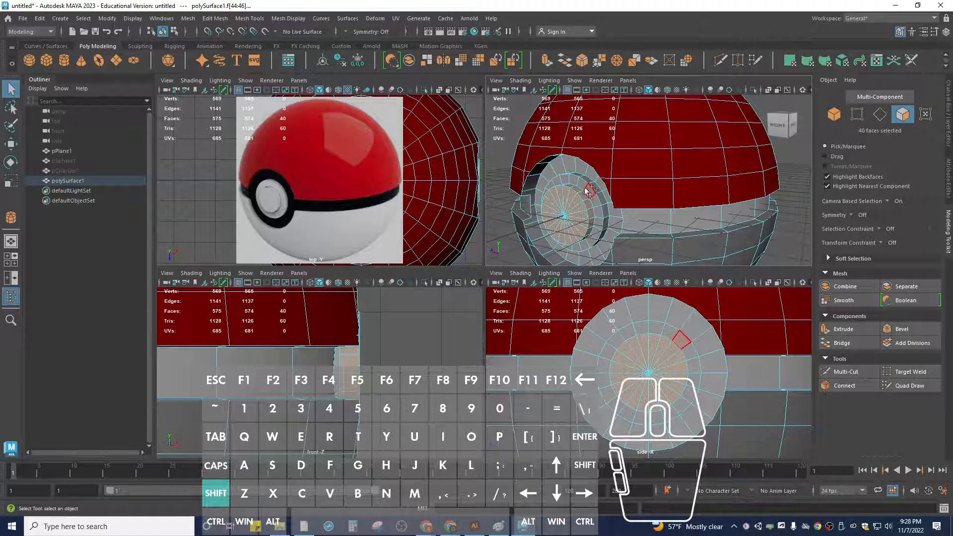
{"action": "left_click", "coordinate": [589, 191], "text": "shift"}
{"action": "double_click", "coordinate": [580, 191], "text": "shift"}
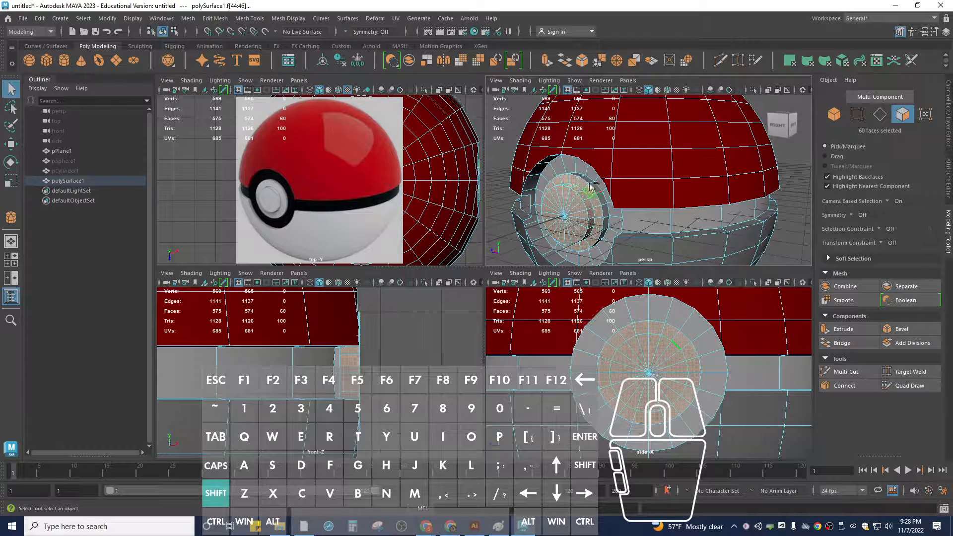
{"action": "left_click", "coordinate": [596, 185], "text": "shift"}
{"action": "double_click", "coordinate": [596, 188], "text": "shift"}
- Assign the lower shell's existing material, aiStandardSurface2, to the selected button faces
{"action": "left_click_drag", "start_coordinate": [593, 194], "coordinate": [649, 181], "text": "alt"}
{"action": "right_click", "coordinate": [649, 181]}
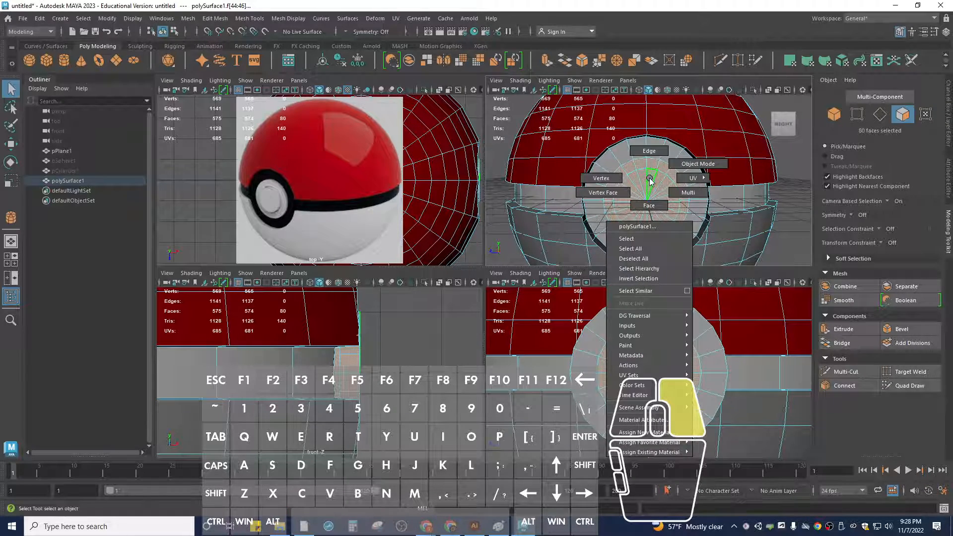
{"action": "mouse_move", "coordinate": [650, 181]}
{"action": "right_mouse_down"}
{"action": "mouse_move", "coordinate": [680, 329]}
{"action": "mouse_move", "coordinate": [680, 452]}
{"action": "mouse_move", "coordinate": [724, 462]}
{"action": "right_mouse_up"}
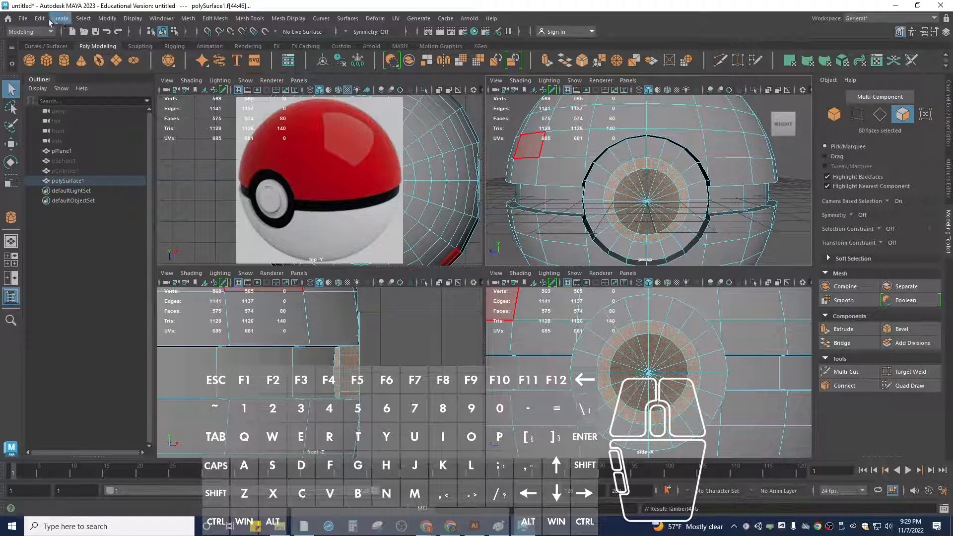
- Save the scene as "YouTube Tutorial - Pokeball" in the default project's scenes folder
{"action": "left_click", "coordinate": [23, 18]}
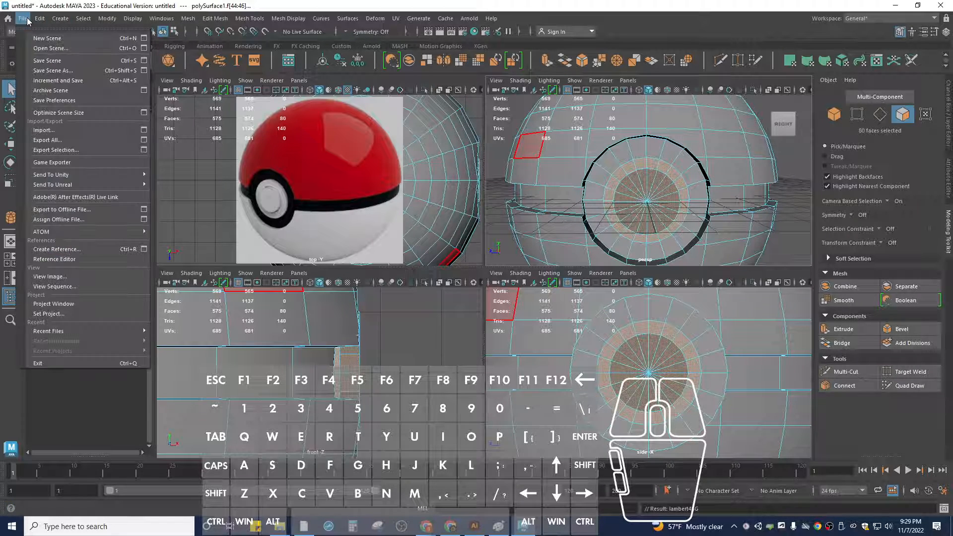
{"action": "left_click", "coordinate": [56, 61]}
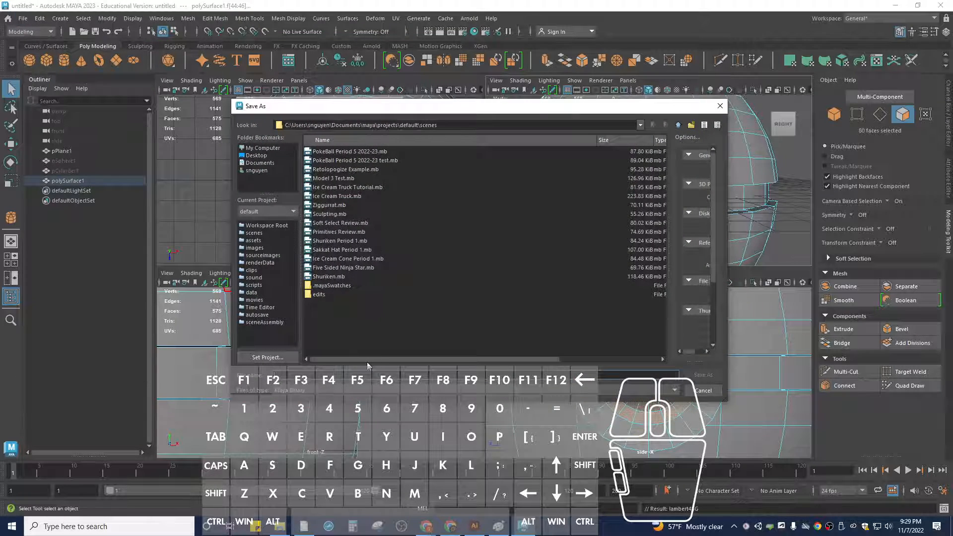
{"action": "type", "text": "YouTube"}
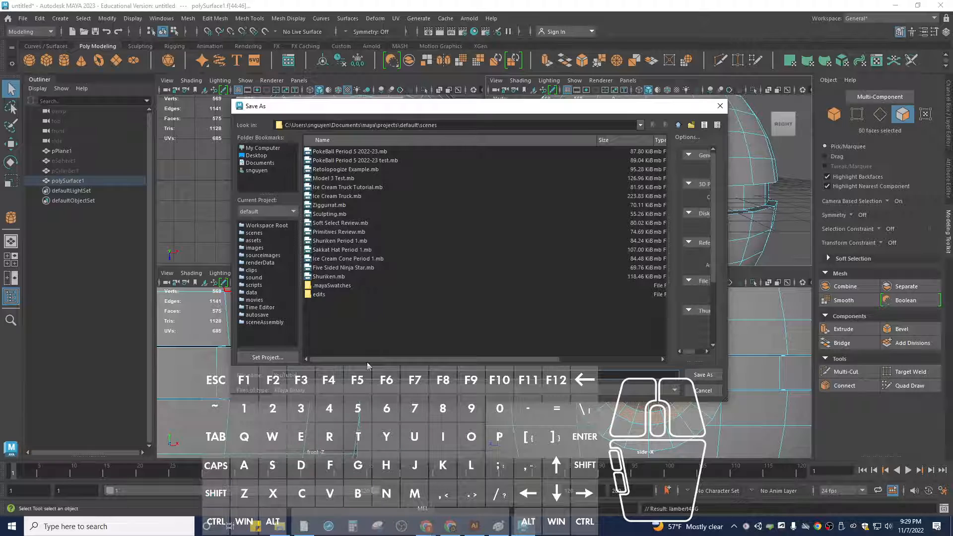
{"action": "type", "text": " Tutorial"}
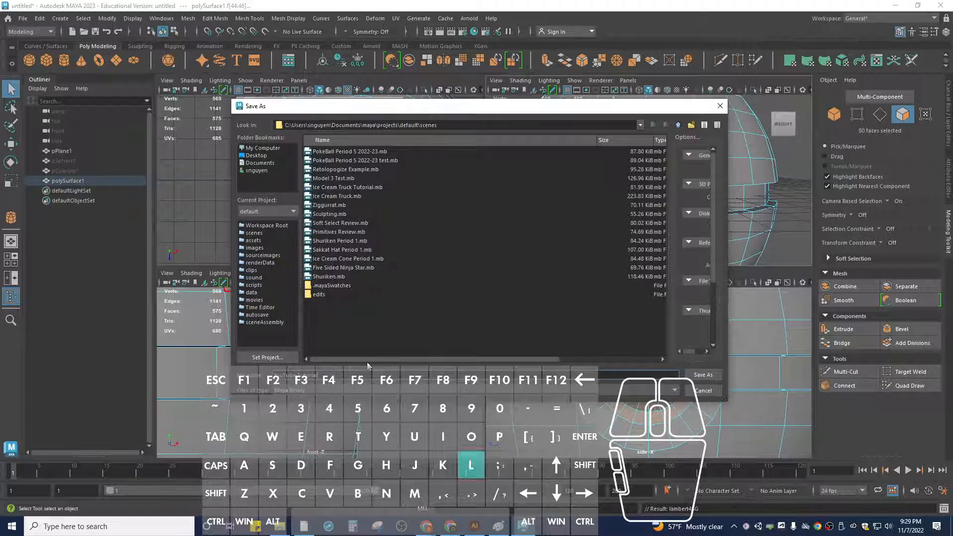
{"action": "type", "text": " - Pokeball"}
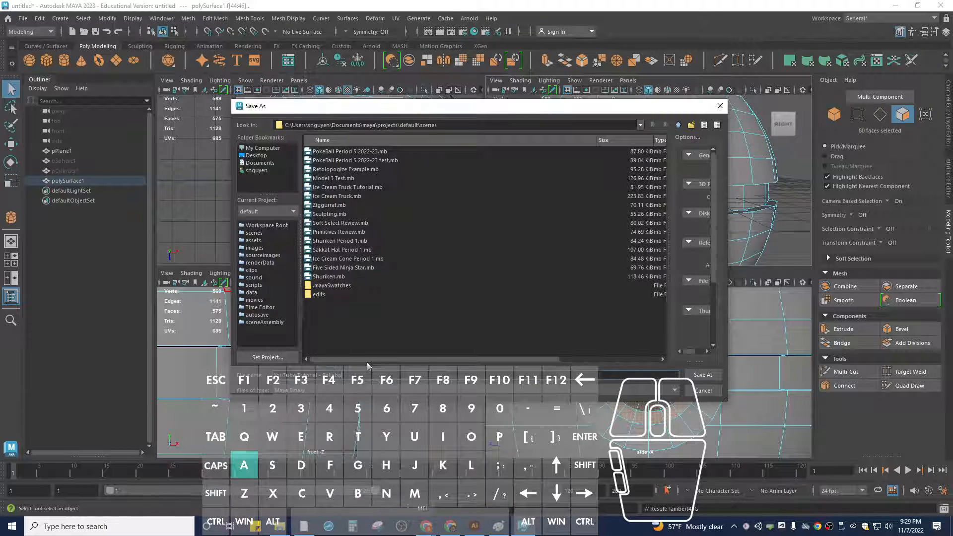
{"action": "left_click", "coordinate": [697, 378]}
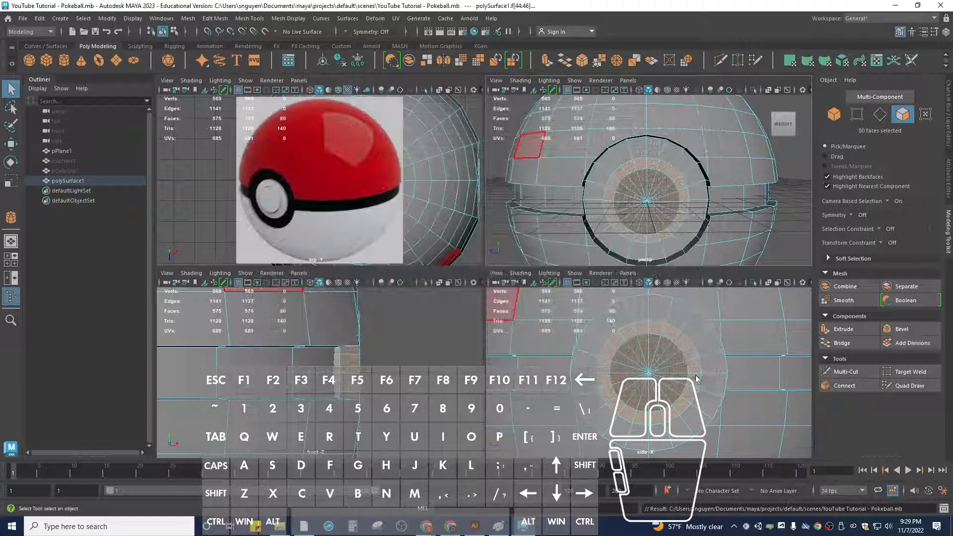
- Return to the home screen and reopen YouTube Tutorial - Pokeball.mb from the recent files
{"action": "left_click", "coordinate": [9, 21]}
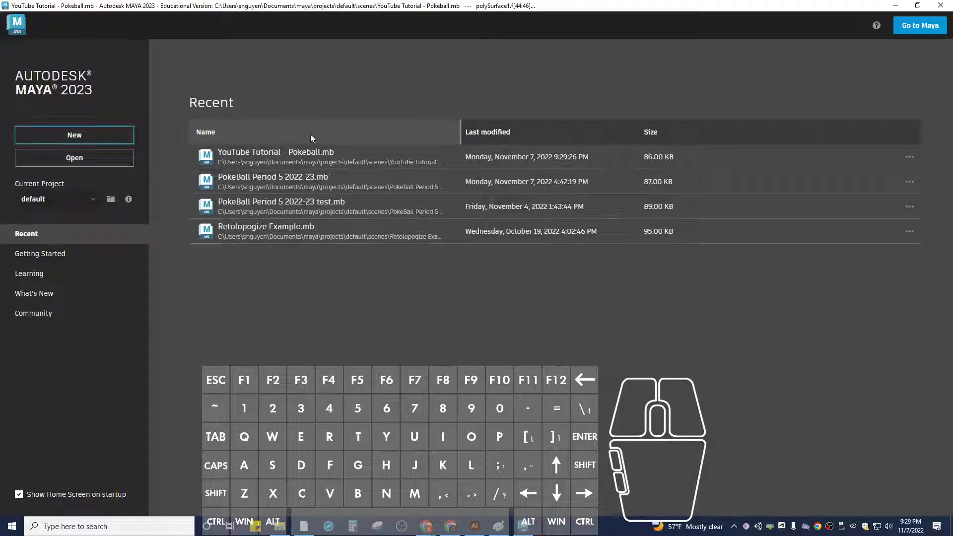
{"action": "left_click", "coordinate": [312, 148]}
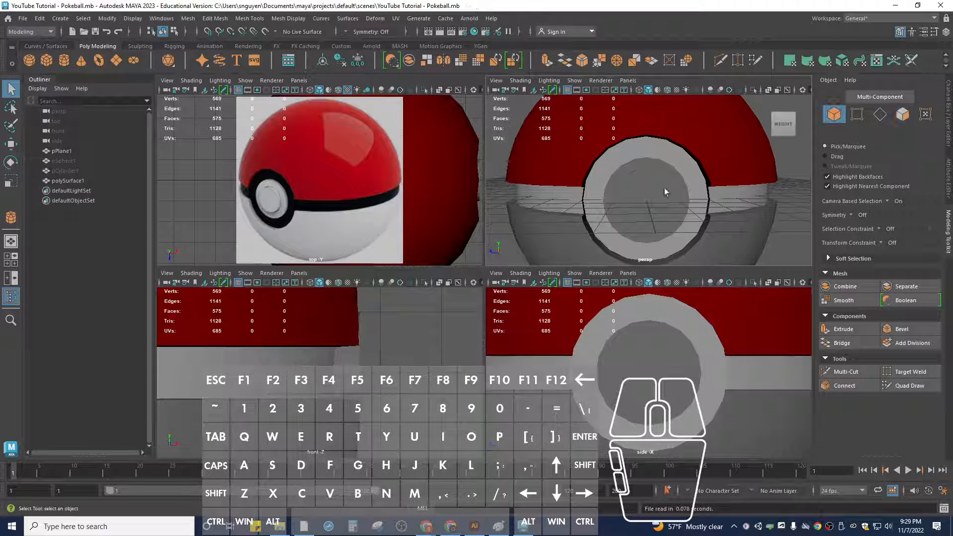
{"action": "scroll", "coordinate": [690, 186], "scroll_direction": "down", "scroll_amount": 5}
{"action": "scroll", "coordinate": [690, 186], "scroll_direction": "up", "scroll_amount": 3}
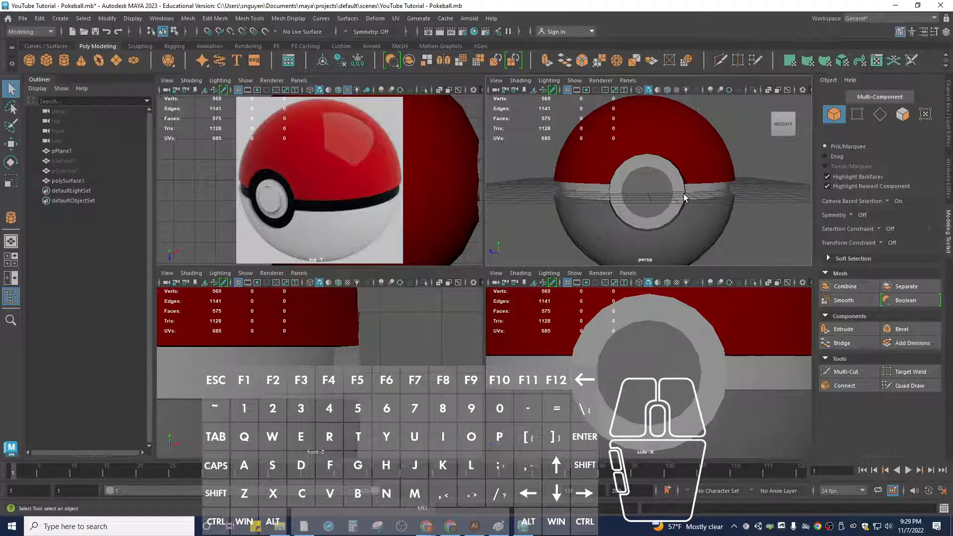
{"action": "left_click_drag", "start_coordinate": [690, 186], "coordinate": [655, 184], "text": "alt"}
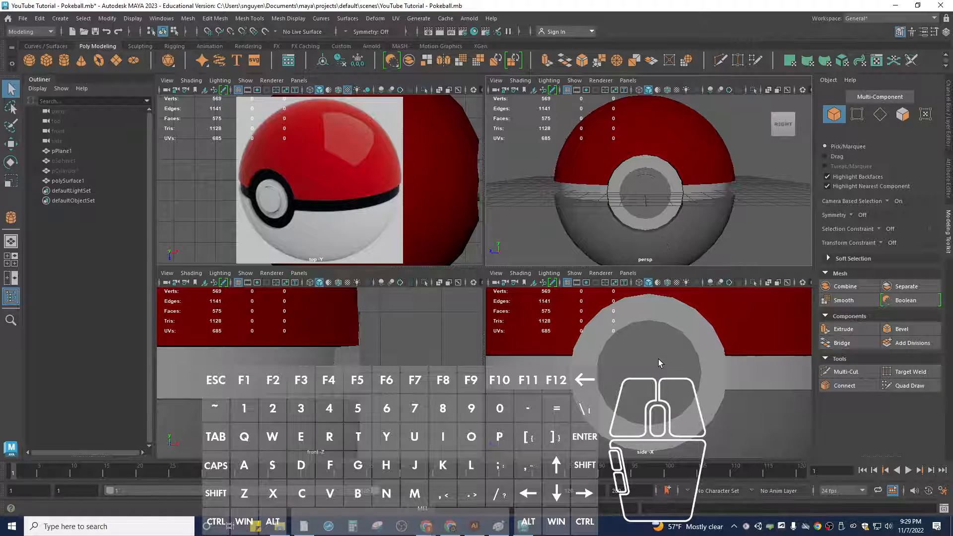
- Switch the ball to face selection and select the faces along its central band across the side view
{"action": "scroll", "coordinate": [685, 368], "scroll_direction": "down", "scroll_amount": 4}
{"action": "scroll", "coordinate": [685, 367], "scroll_direction": "up", "scroll_amount": 2}
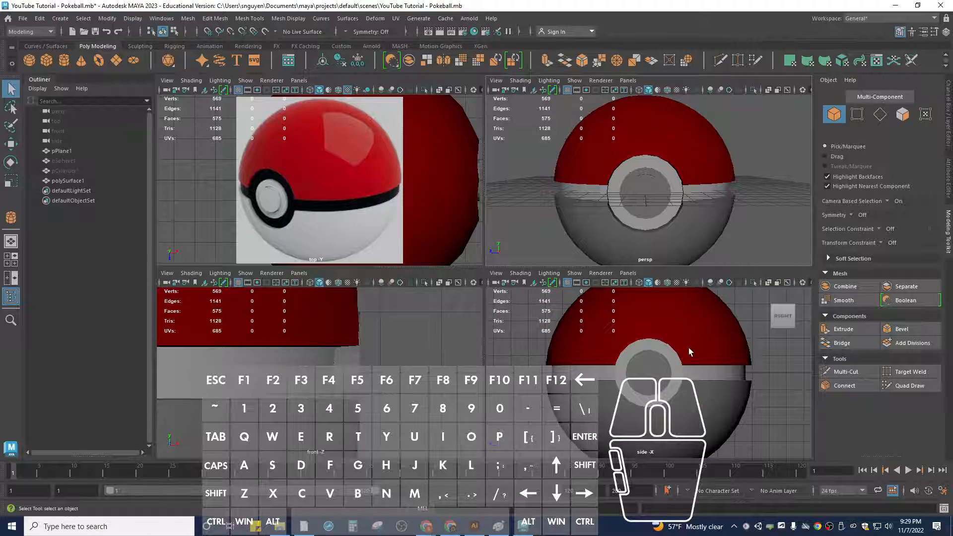
{"action": "right_click_drag", "start_coordinate": [689, 348], "coordinate": [693, 268]}
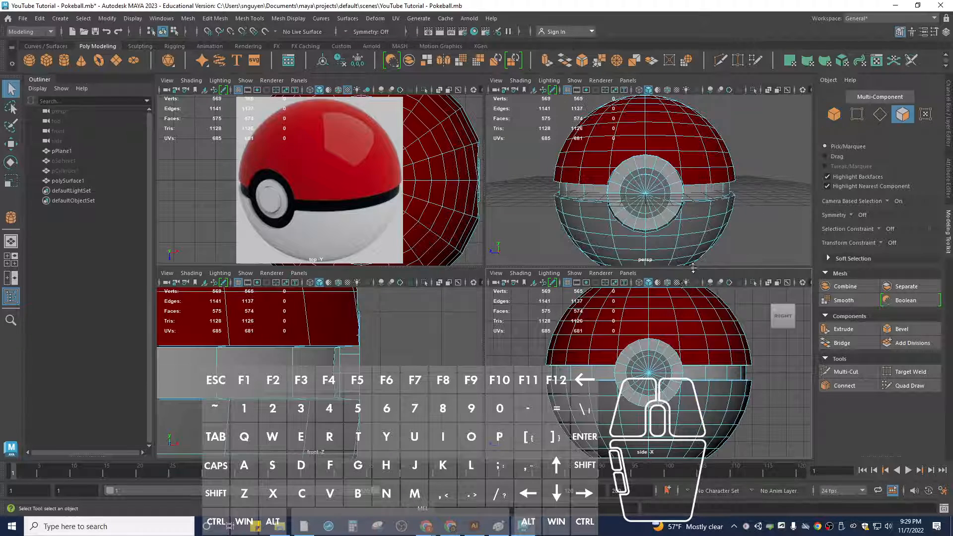
{"action": "left_click_drag", "start_coordinate": [528, 373], "coordinate": [775, 381]}
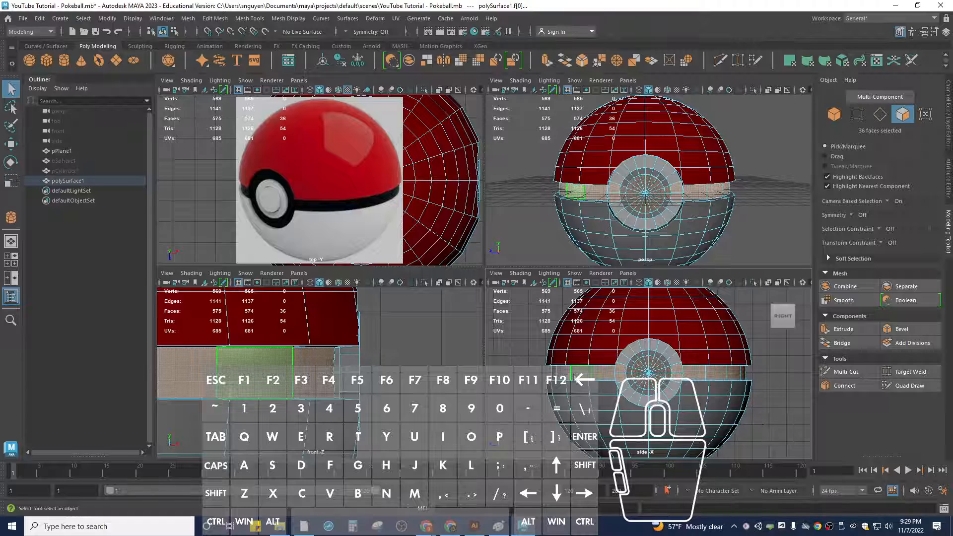
- Turn off camera-based selection and select the faces around the central band and button, including those on the far side, in the side view
{"action": "left_click_drag", "start_coordinate": [523, 358], "coordinate": [777, 390]}
{"action": "left_click_drag", "start_coordinate": [525, 339], "coordinate": [774, 408]}
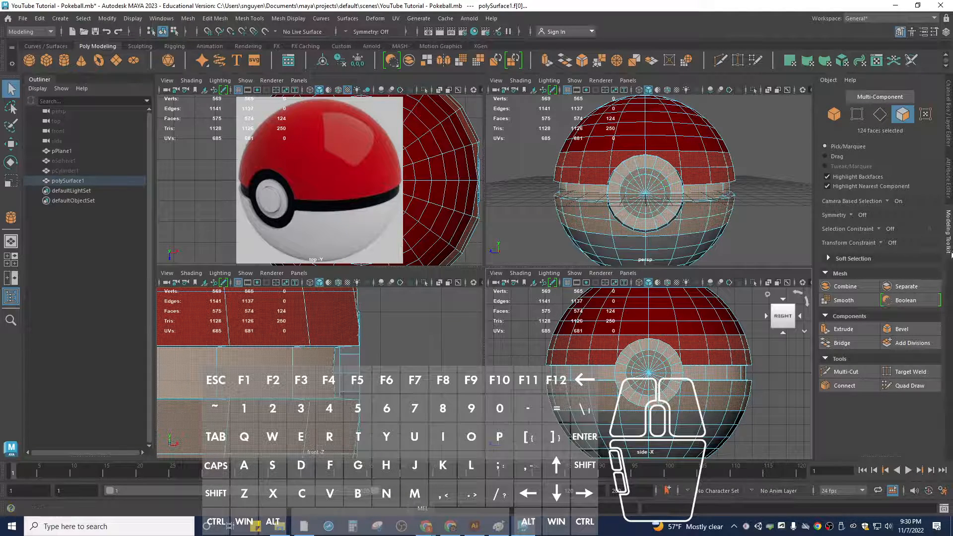
{"action": "left_click", "coordinate": [888, 201]}
{"action": "left_click", "coordinate": [899, 224]}
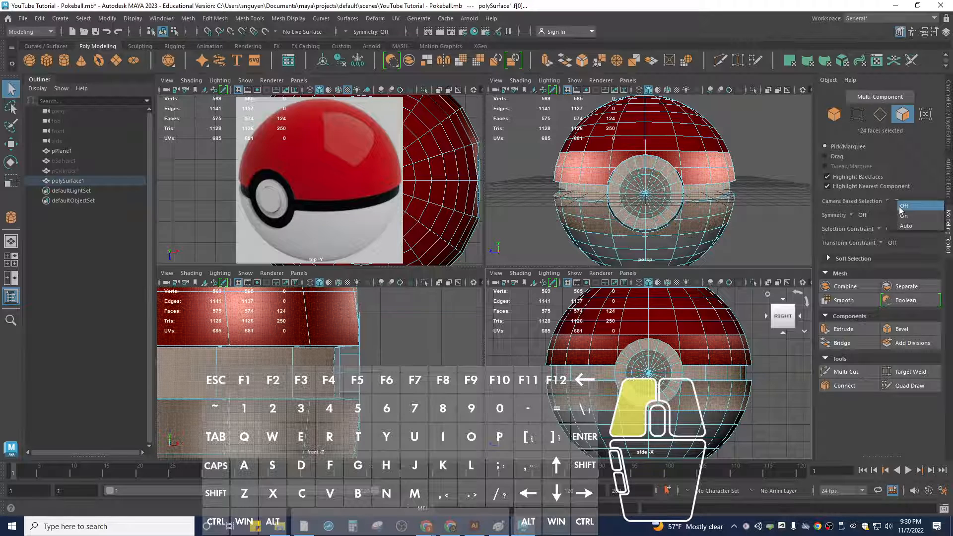
{"action": "left_click_drag", "start_coordinate": [524, 341], "coordinate": [800, 409]}
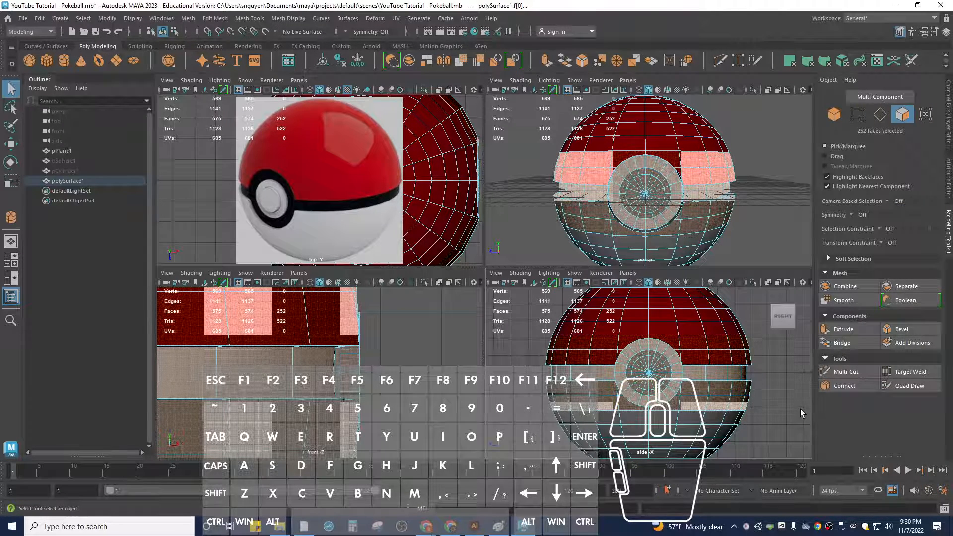
{"action": "left_click_drag", "start_coordinate": [527, 336], "coordinate": [775, 409]}
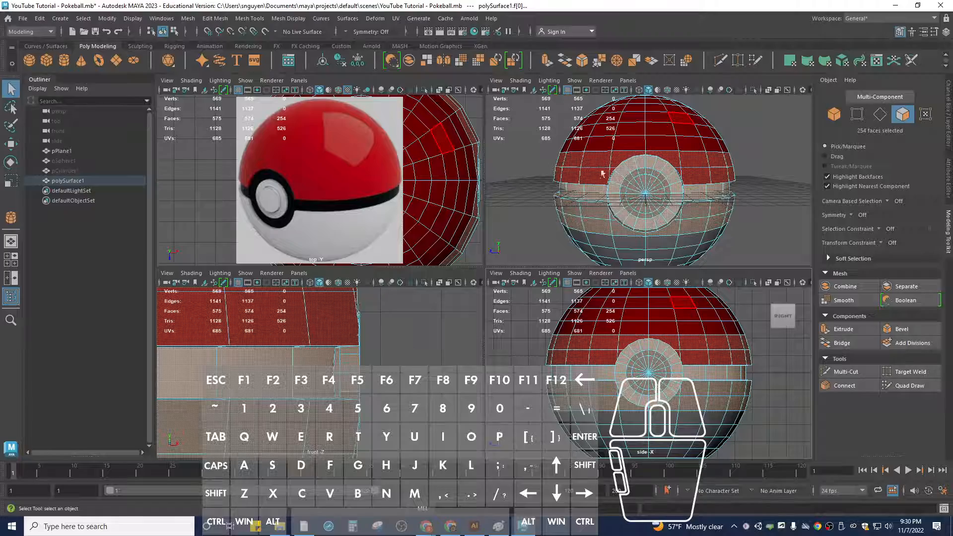
- Try to deselect the red upper-shell faces above the band on one side of the button
{"action": "left_click_drag", "start_coordinate": [663, 204], "coordinate": [594, 203], "text": "alt"}
{"action": "left_click_drag", "start_coordinate": [627, 202], "coordinate": [695, 165], "text": "alt"}
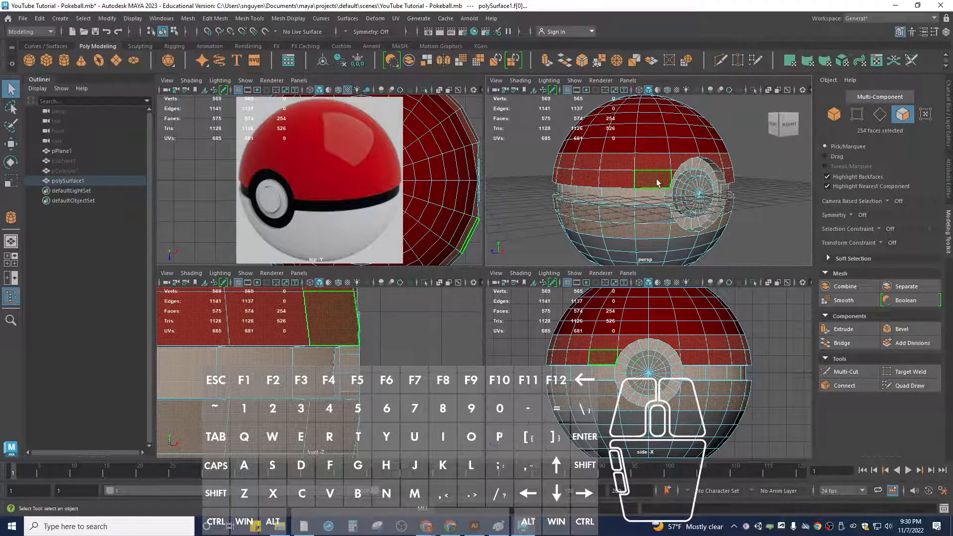
{"action": "left_click", "coordinate": [628, 183], "text": "shift"}
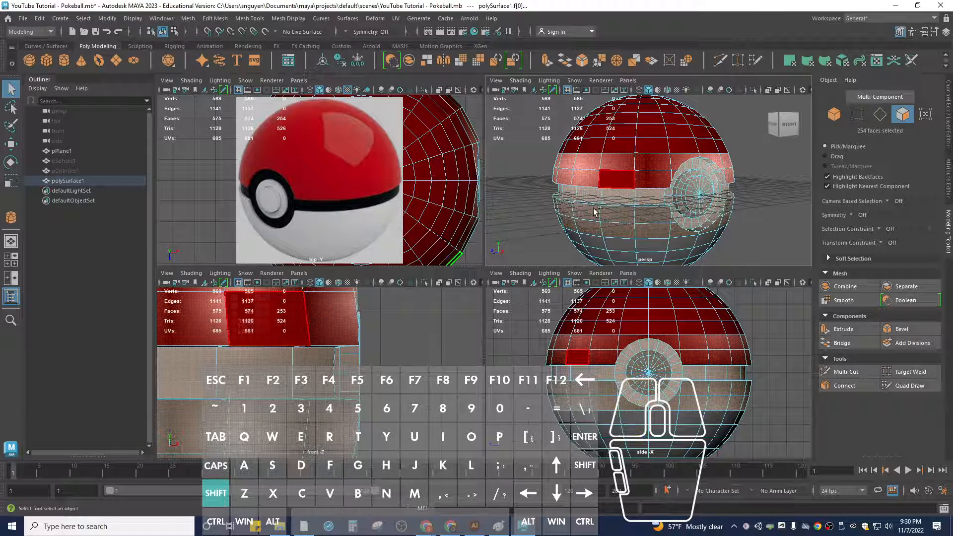
{"action": "left_click", "coordinate": [591, 179], "text": "shift"}
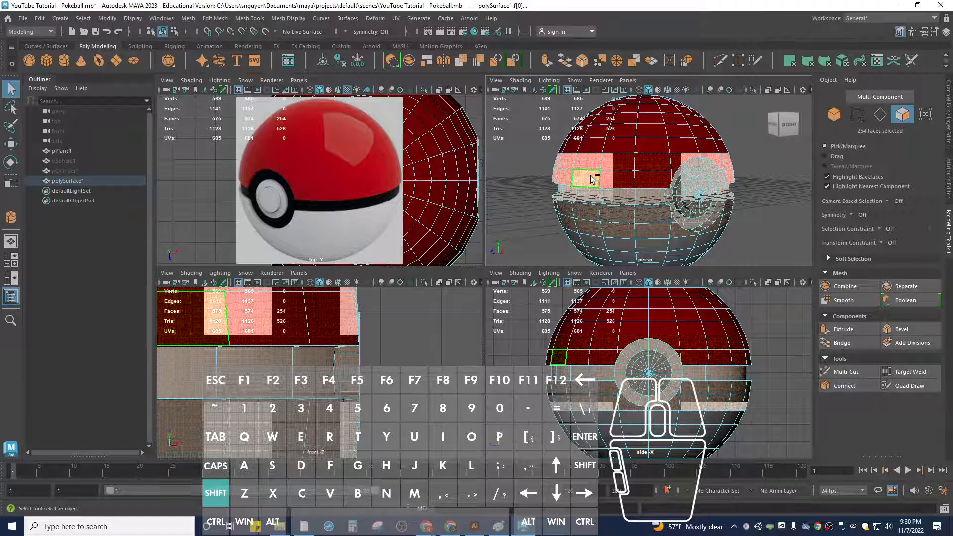
{"action": "left_click", "coordinate": [648, 164], "text": "shift"}
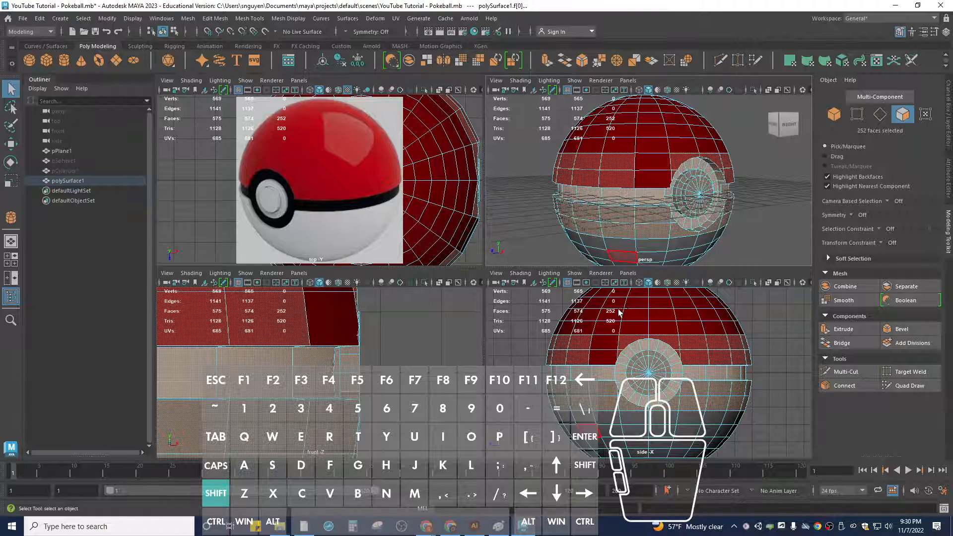
{"action": "left_click", "coordinate": [618, 163], "text": "shift"}
{"action": "left_click", "coordinate": [676, 163], "text": "shift"}
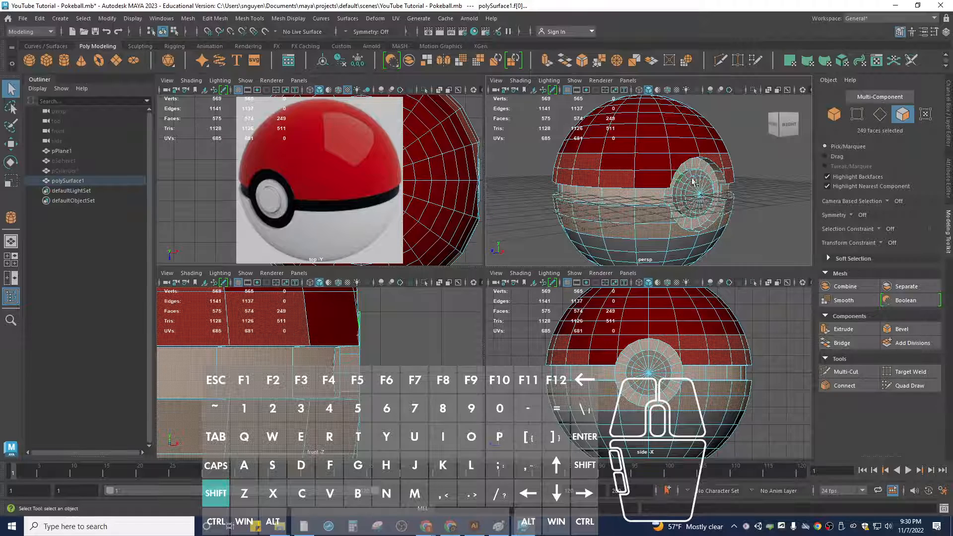
- Try to deselect the two rows of red faces on the opposite side of the button
{"action": "left_click_drag", "start_coordinate": [695, 183], "coordinate": [612, 187], "text": "alt"}
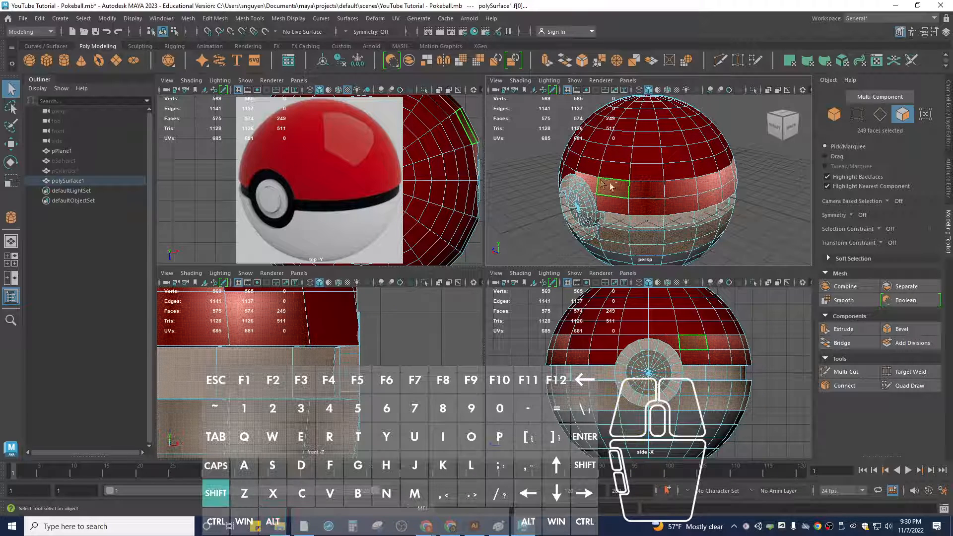
{"action": "left_click", "coordinate": [591, 180], "text": "shift"}
{"action": "left_click", "coordinate": [611, 189], "text": "shift"}
{"action": "left_click", "coordinate": [612, 204], "text": "shift"}
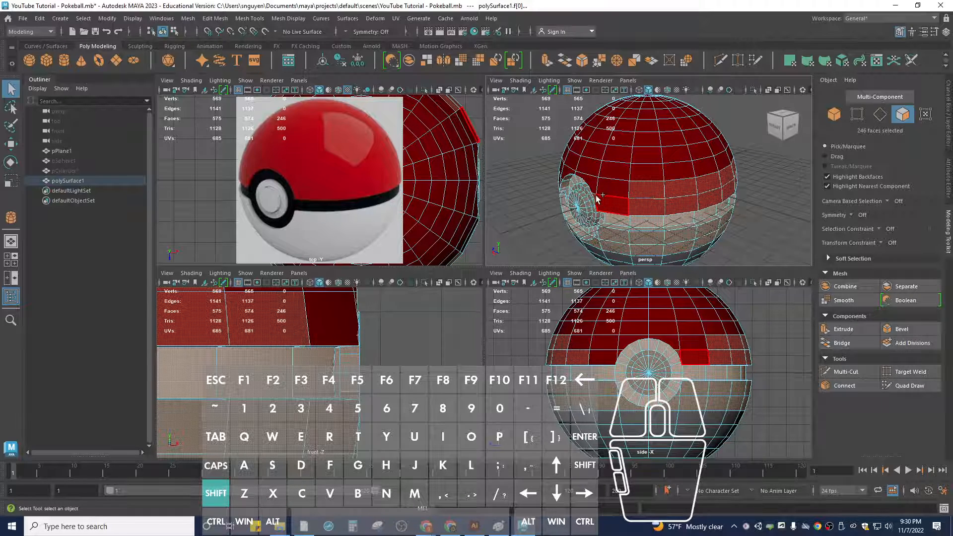
{"action": "left_click", "coordinate": [595, 199], "text": "shift"}
{"action": "left_click", "coordinate": [648, 205], "text": "shift"}
{"action": "left_click", "coordinate": [650, 191], "text": "shift"}
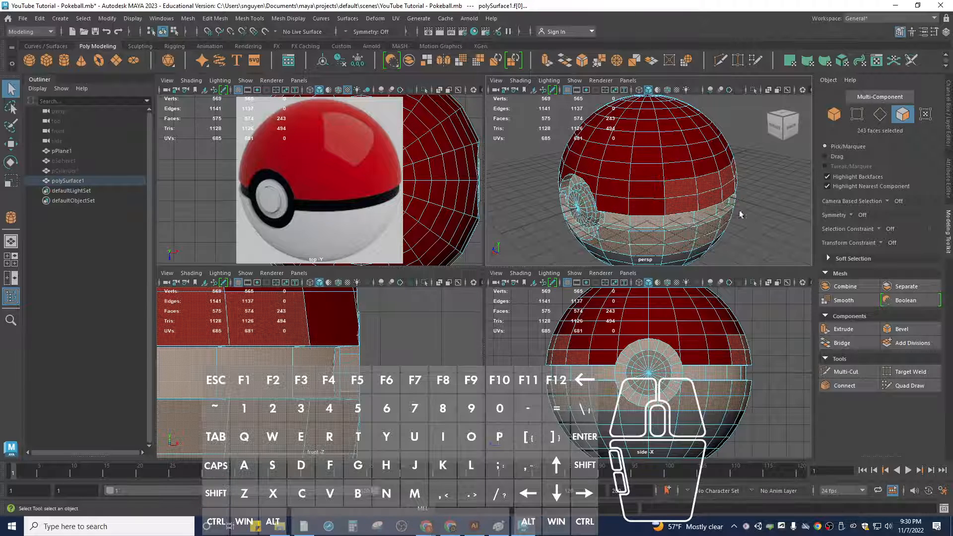
- Try to deselect the remaining red faces above the band across the back of the ball
{"action": "left_click_drag", "start_coordinate": [740, 214], "coordinate": [694, 213], "text": "alt"}
{"action": "left_click_drag", "start_coordinate": [575, 180], "coordinate": [673, 200], "text": "shift"}
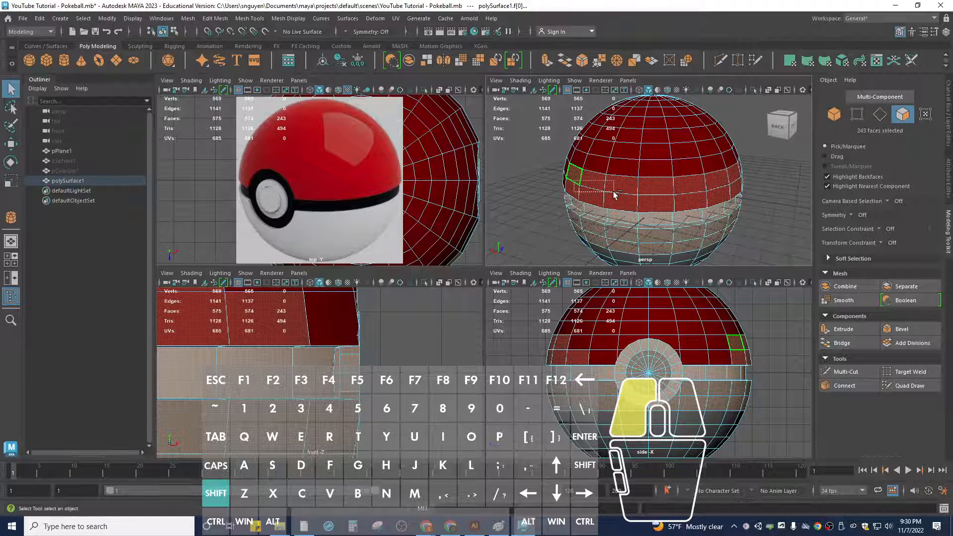
{"action": "double_click", "coordinate": [581, 186], "text": "shift"}
{"action": "left_click_drag", "start_coordinate": [568, 216], "coordinate": [713, 198], "text": "alt"}
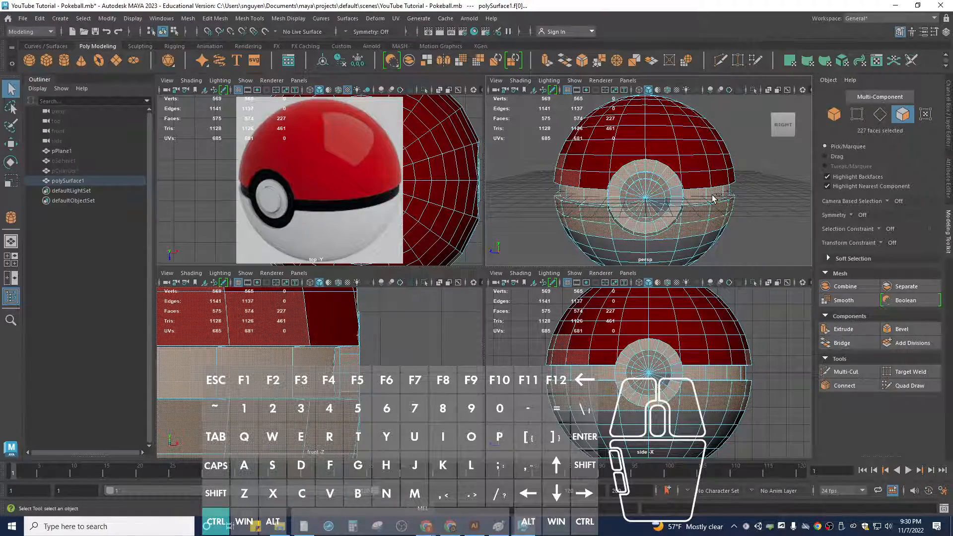
- Undo the deselections made on the red upper shell
{"action": "key", "text": "ctrl+z"}
{"action": "key", "text": "ctrl+z"}
{"action": "key", "text": "ctrl+z"}
{"action": "key", "text": "ctrl+z"}
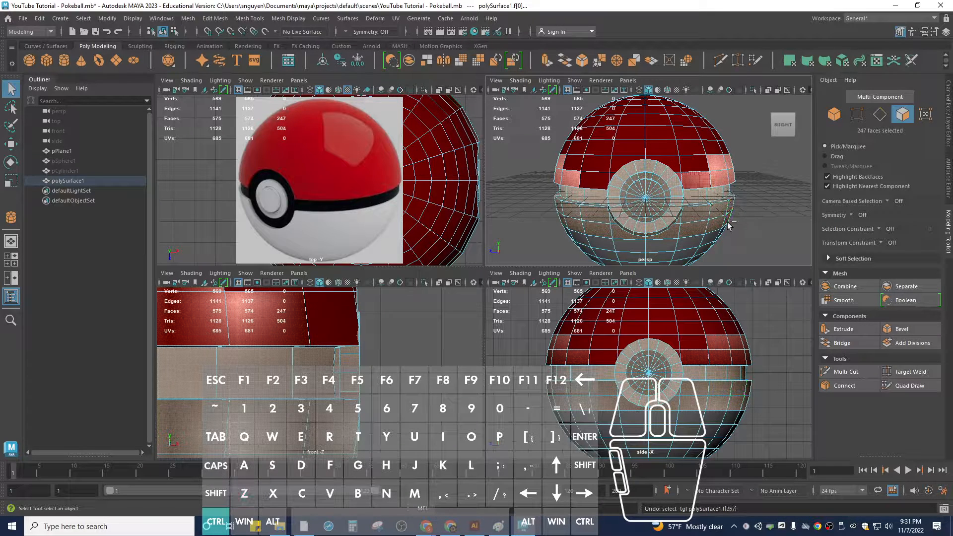
{"action": "key", "text": "ctrl+z"}
{"action": "key", "text": "ctrl+z"}
{"action": "key", "text": "ctrl+z"}
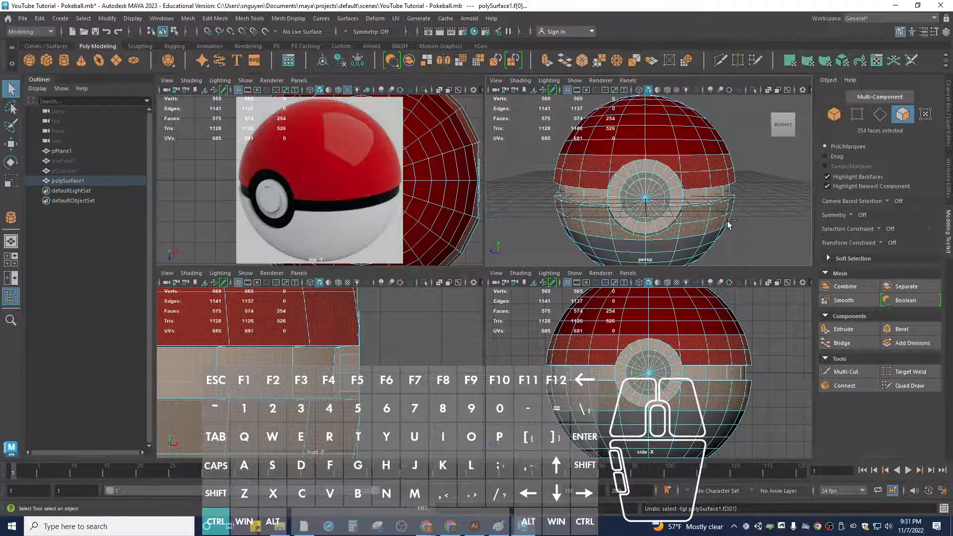
- Turn camera-based selection back on and deselect the red faces above the band along the side and back of the ball
{"action": "left_click_drag", "start_coordinate": [734, 205], "coordinate": [738, 200], "text": "alt"}
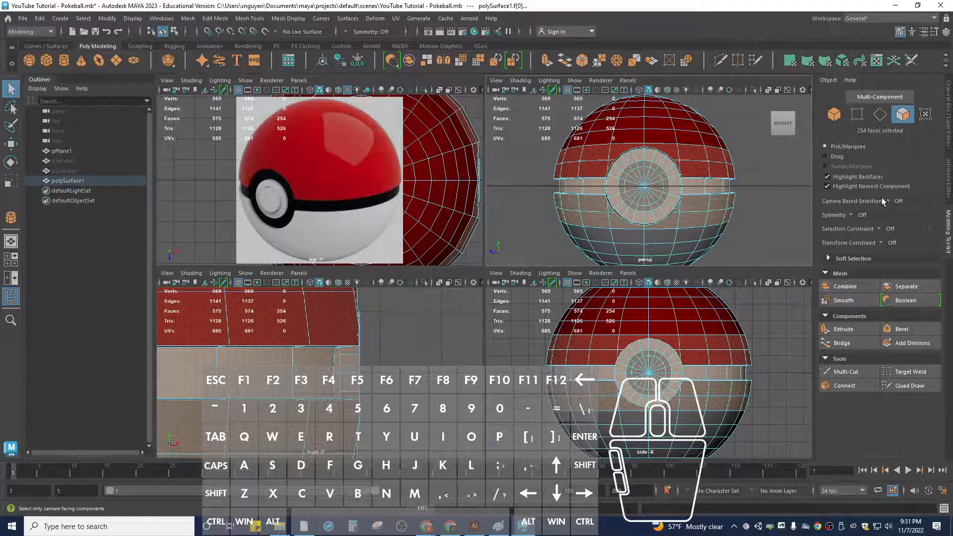
{"action": "left_click", "coordinate": [883, 200]}
{"action": "left_click", "coordinate": [907, 217]}
{"action": "left_click_drag", "start_coordinate": [646, 218], "coordinate": [695, 188], "text": "alt"}
{"action": "mouse_move", "coordinate": [629, 169]}
{"action": "left_mouse_down", "text": "alt"}
{"action": "mouse_move", "coordinate": [682, 192]}
{"action": "mouse_move", "coordinate": [694, 237]}
{"action": "mouse_move", "coordinate": [611, 174]}
{"action": "left_mouse_up", "text": "alt"}
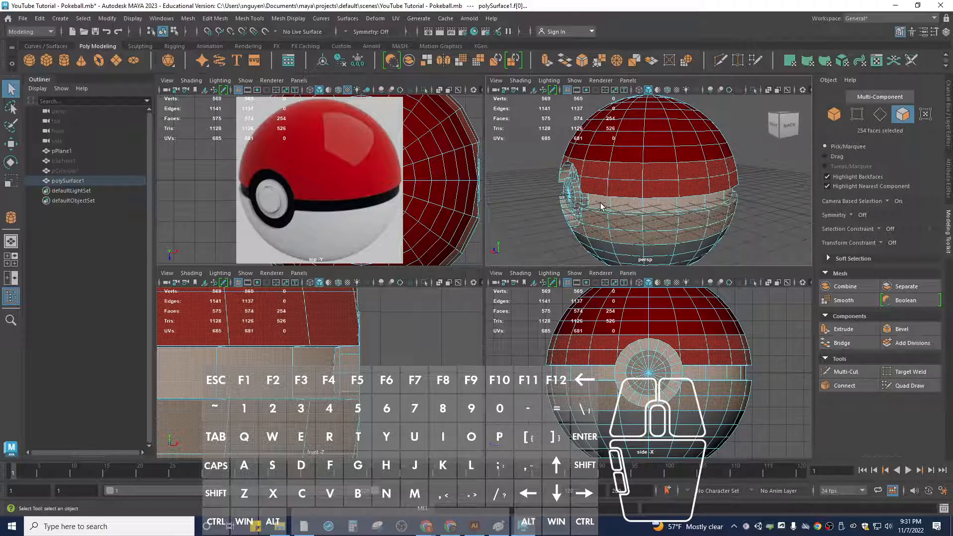
{"action": "left_click", "coordinate": [609, 178], "text": "shift"}
{"action": "left_click_drag", "start_coordinate": [737, 187], "coordinate": [630, 187], "text": "shift"}
{"action": "left_click", "coordinate": [626, 184], "text": "shift"}
{"action": "mouse_move", "coordinate": [744, 193]}
{"action": "left_mouse_down", "text": "shift"}
{"action": "mouse_move", "coordinate": [616, 196]}
{"action": "mouse_move", "coordinate": [731, 177]}
{"action": "mouse_move", "coordinate": [740, 186]}
{"action": "mouse_move", "coordinate": [731, 206]}
{"action": "left_mouse_up", "text": "shift"}
{"action": "left_click_drag", "start_coordinate": [569, 196], "coordinate": [633, 195], "text": "shift"}
- Deselect the remaining red upper-shell faces beside and above the button
{"action": "left_click_drag", "start_coordinate": [755, 227], "coordinate": [671, 224], "text": "alt"}
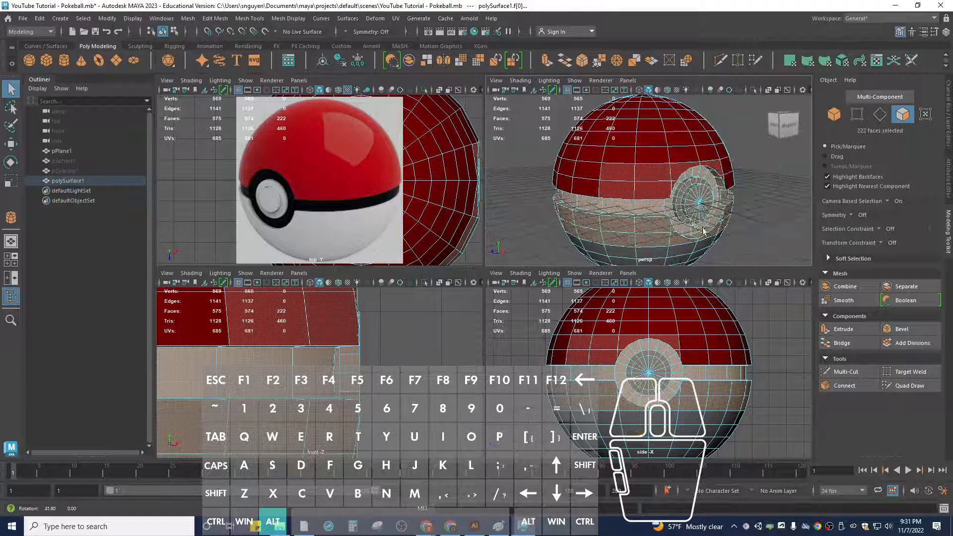
{"action": "left_click_drag", "start_coordinate": [614, 174], "coordinate": [652, 192], "text": "shift"}
{"action": "left_click_drag", "start_coordinate": [746, 230], "coordinate": [789, 230], "text": "alt"}
{"action": "left_click", "coordinate": [602, 176], "text": "shift"}
{"action": "left_click", "coordinate": [613, 163], "text": "shift"}
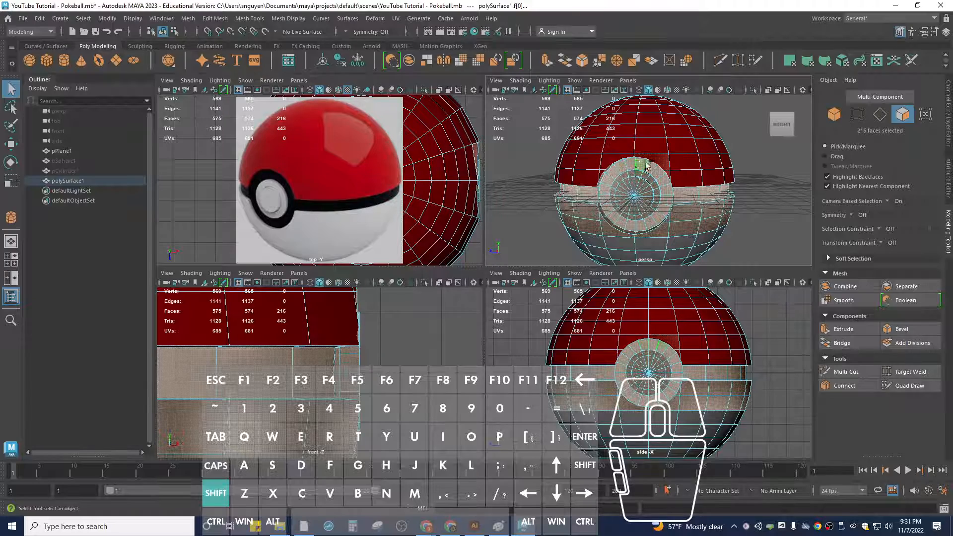
{"action": "left_click", "coordinate": [661, 163], "text": "shift"}
{"action": "left_click", "coordinate": [669, 174], "text": "shift"}
- Deselect the lower-shell faces below the band all around the ball, including those under the button
{"action": "left_click_drag", "start_coordinate": [727, 226], "coordinate": [820, 235], "text": "alt"}
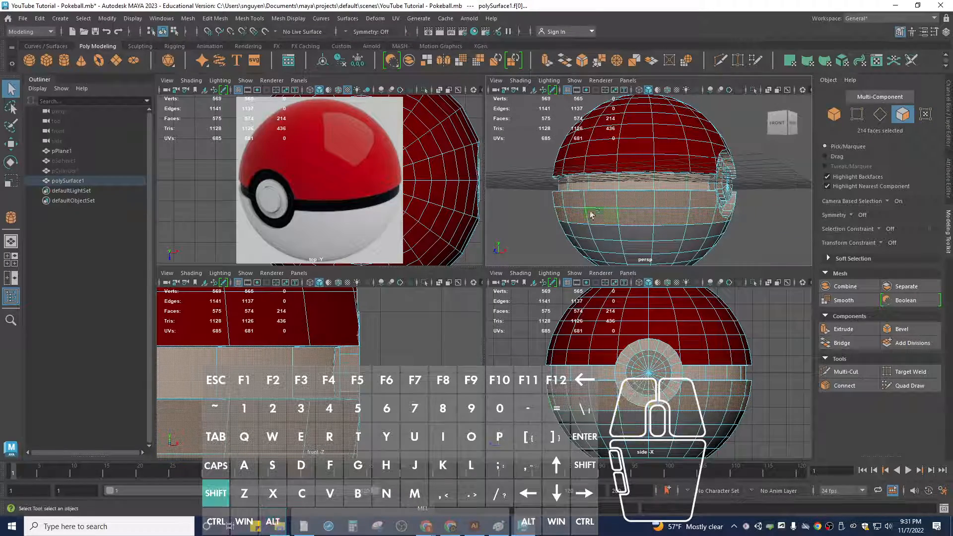
{"action": "left_click_drag", "start_coordinate": [697, 223], "coordinate": [731, 211], "text": "shift"}
{"action": "left_click_drag", "start_coordinate": [582, 231], "coordinate": [727, 228], "text": "alt"}
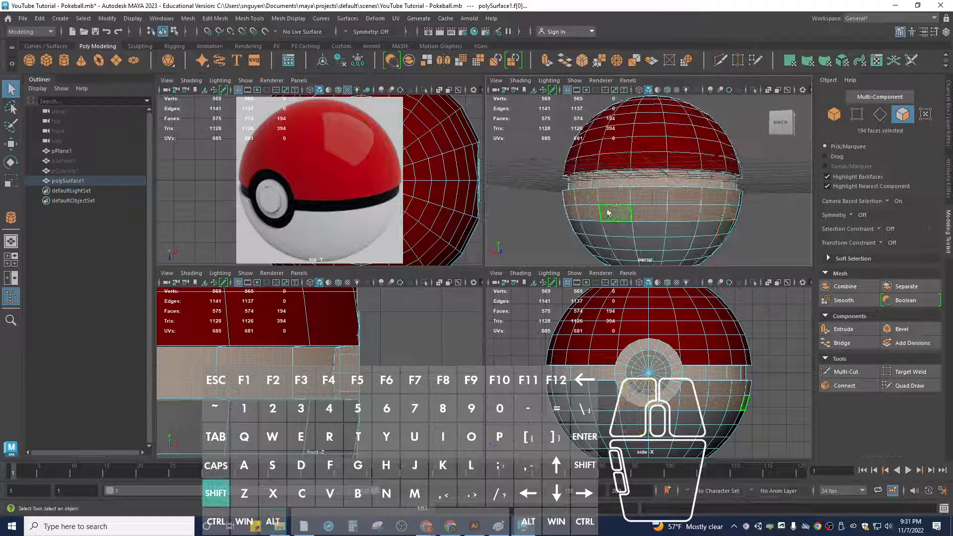
{"action": "left_click_drag", "start_coordinate": [612, 200], "coordinate": [737, 215], "text": "shift"}
{"action": "left_click_drag", "start_coordinate": [586, 239], "coordinate": [689, 227], "text": "alt"}
{"action": "left_click", "coordinate": [617, 227], "text": "shift"}
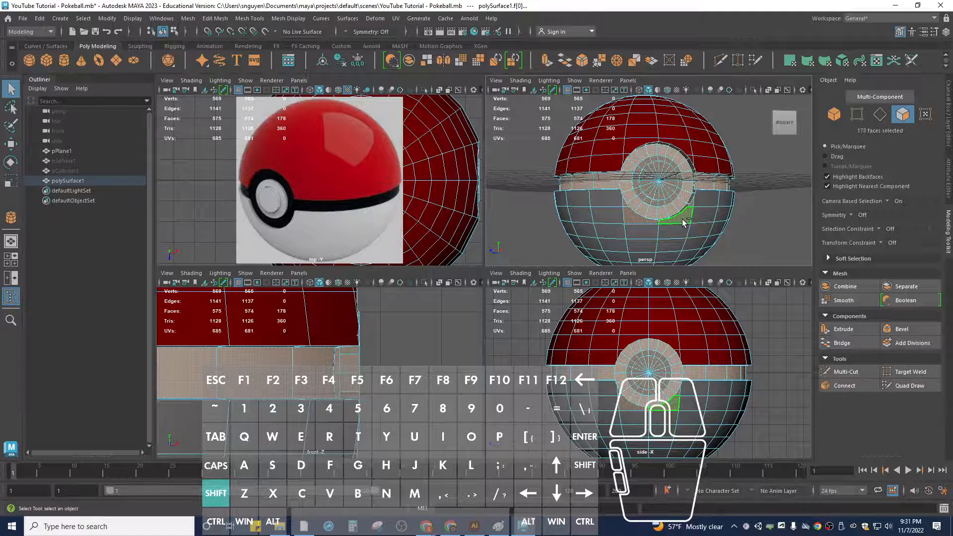
{"action": "left_click", "coordinate": [631, 216], "text": "shift"}
{"action": "left_click", "coordinate": [670, 212], "text": "shift"}
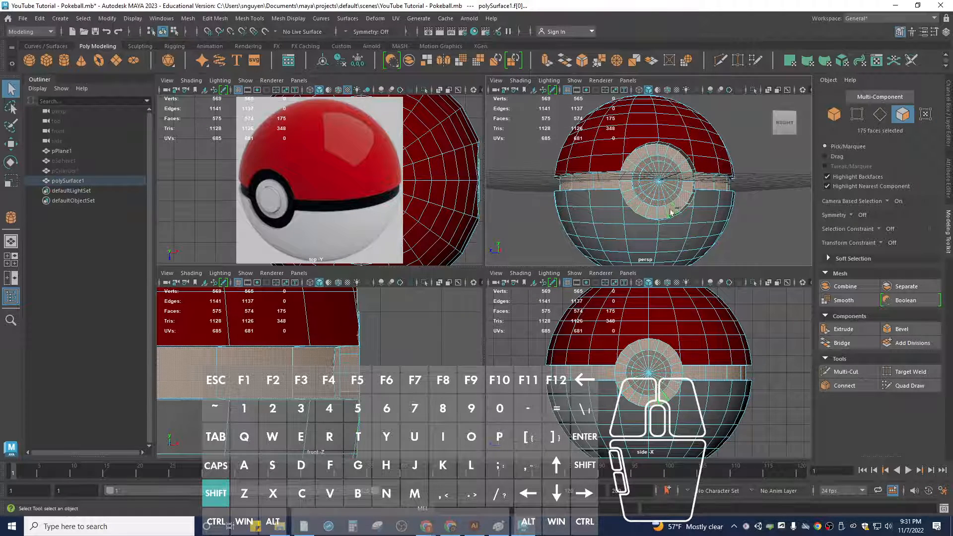
{"action": "left_click", "coordinate": [690, 209], "text": "shift"}
- Deselect the triangular faces forming the front disc of the button
{"action": "left_click_drag", "start_coordinate": [696, 213], "coordinate": [651, 207], "text": "alt"}
{"action": "scroll", "coordinate": [652, 208], "scroll_direction": "up", "scroll_amount": 5}
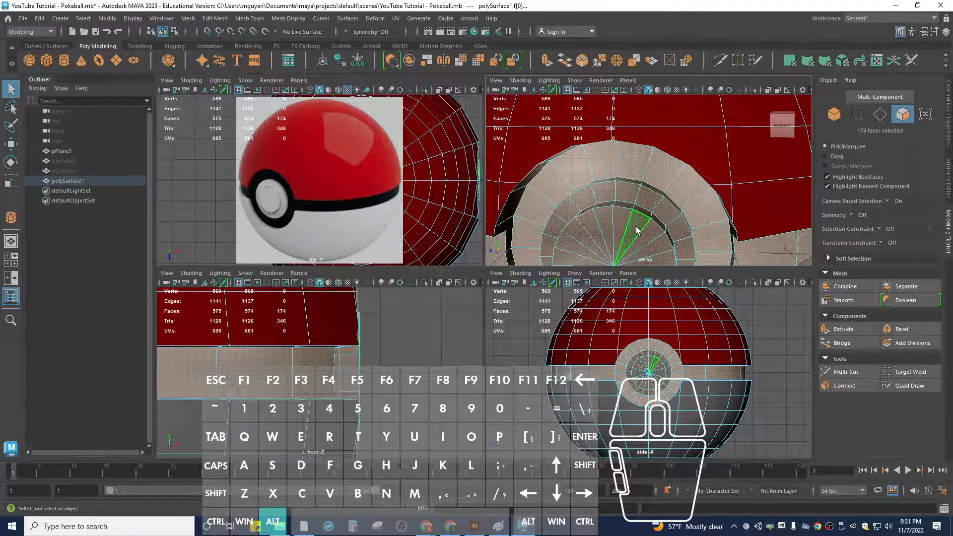
{"action": "scroll", "coordinate": [638, 234], "scroll_direction": "down", "scroll_amount": 5}
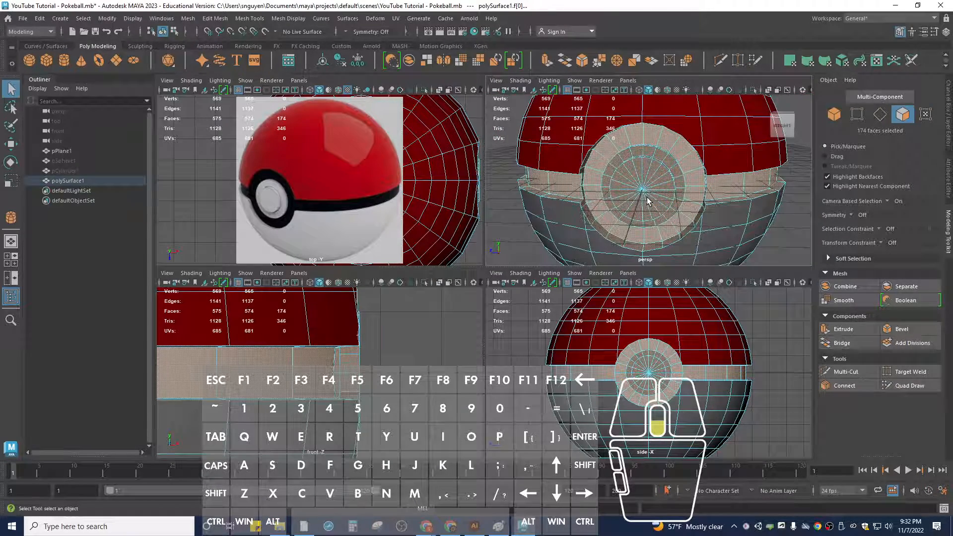
{"action": "left_click", "coordinate": [627, 177], "text": "shift"}
{"action": "left_click_drag", "start_coordinate": [655, 205], "coordinate": [656, 206], "text": "shift"}
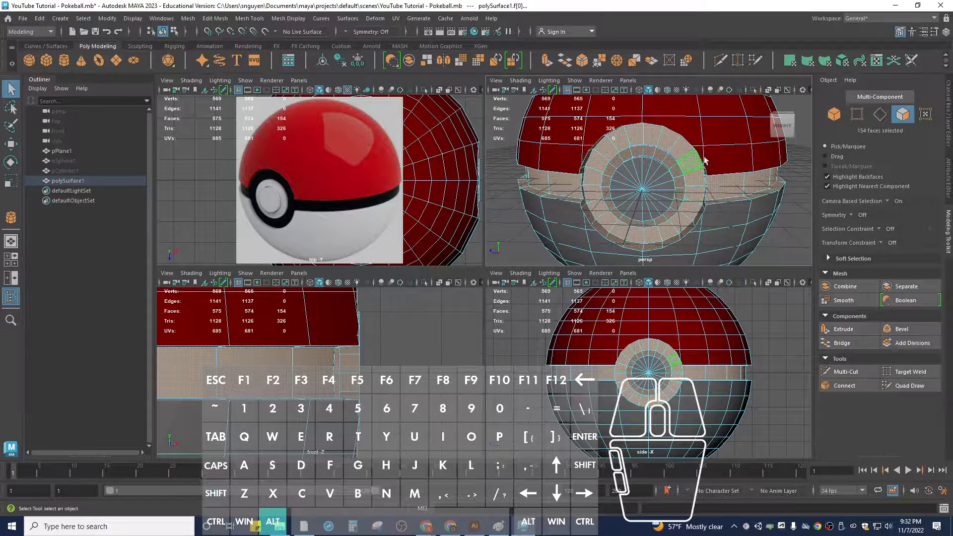
- Deselect the inner button faces around the front disc, starting along its upper edge
{"action": "left_click_drag", "start_coordinate": [707, 151], "coordinate": [579, 217], "text": "alt"}
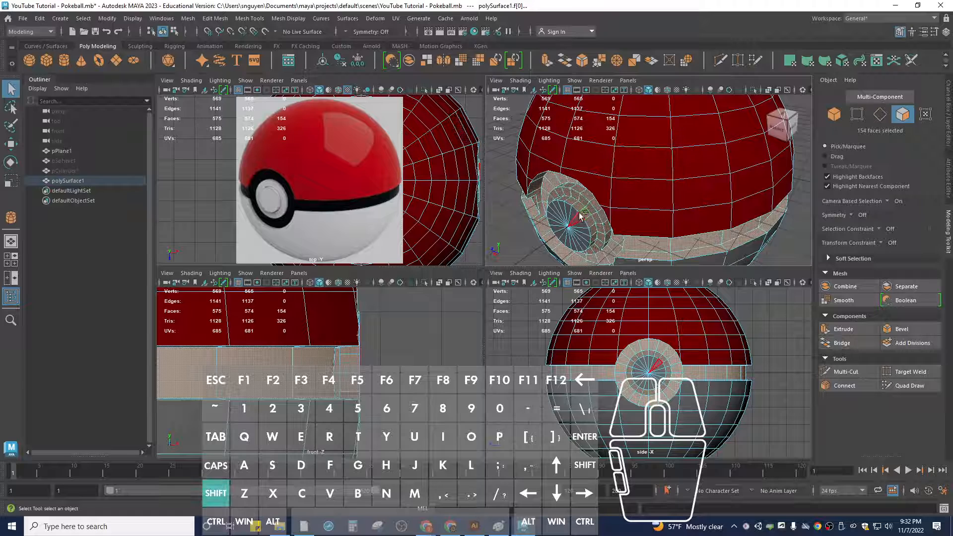
{"action": "left_click", "coordinate": [579, 211], "text": "shift"}
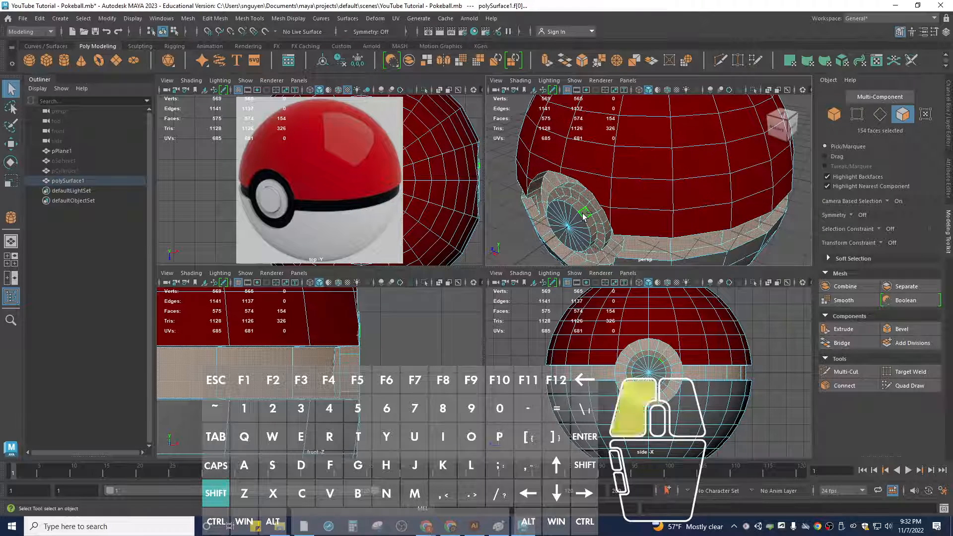
{"action": "double_click", "coordinate": [577, 208], "text": "shift"}
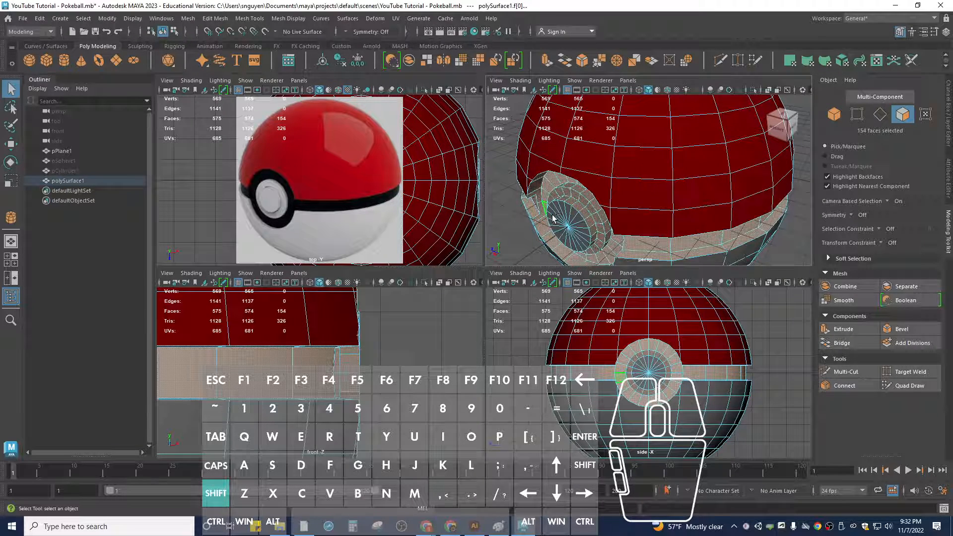
{"action": "left_click", "coordinate": [578, 210], "text": "shift"}
{"action": "left_click", "coordinate": [590, 221], "text": "shift"}
{"action": "left_click", "coordinate": [592, 224], "text": "shift"}
{"action": "left_click_drag", "start_coordinate": [584, 214], "coordinate": [628, 211], "text": "alt"}
{"action": "left_click", "coordinate": [640, 206], "text": "shift"}
{"action": "left_click", "coordinate": [645, 231], "text": "shift"}
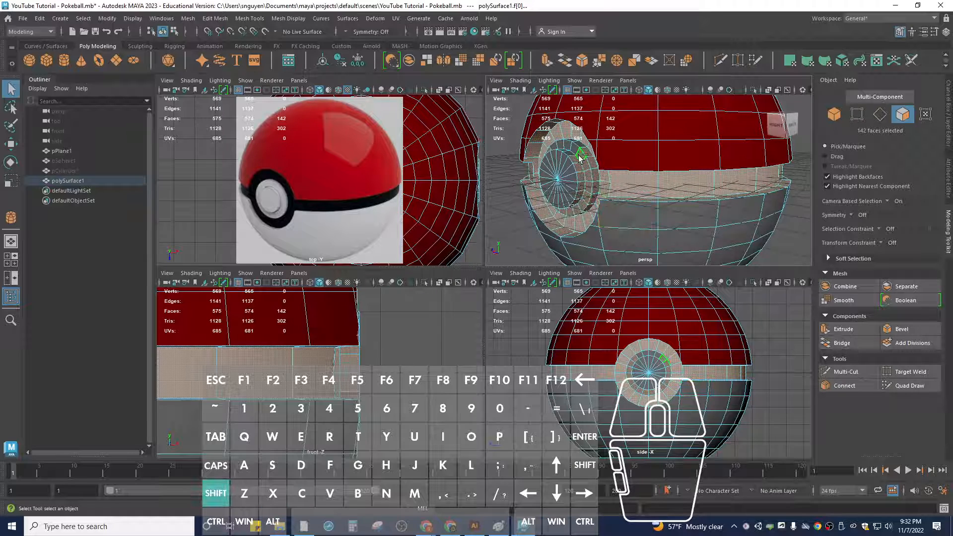
- Deselect the inner button faces down one side and along the underside of the front disc
{"action": "left_click_drag", "start_coordinate": [578, 162], "coordinate": [591, 205], "text": "shift"}
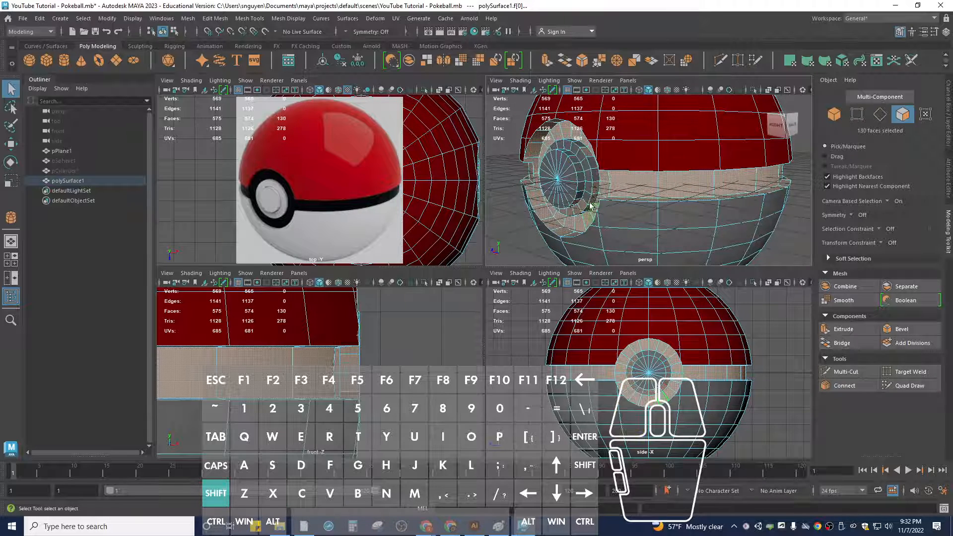
{"action": "left_click", "coordinate": [595, 189], "text": "shift"}
{"action": "left_click", "coordinate": [595, 194], "text": "shift"}
{"action": "left_click_drag", "start_coordinate": [594, 195], "coordinate": [637, 191], "text": "alt"}
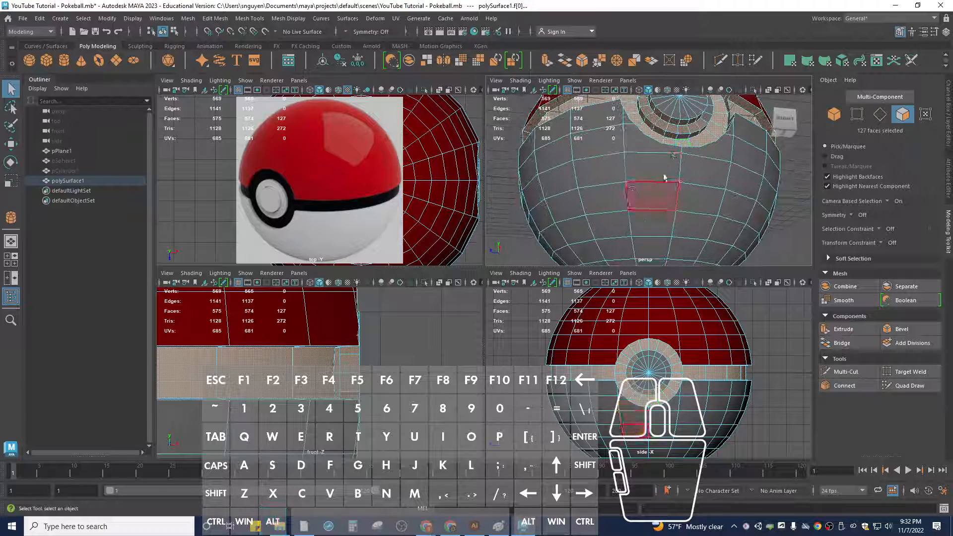
{"action": "left_click", "coordinate": [670, 129], "text": "shift"}
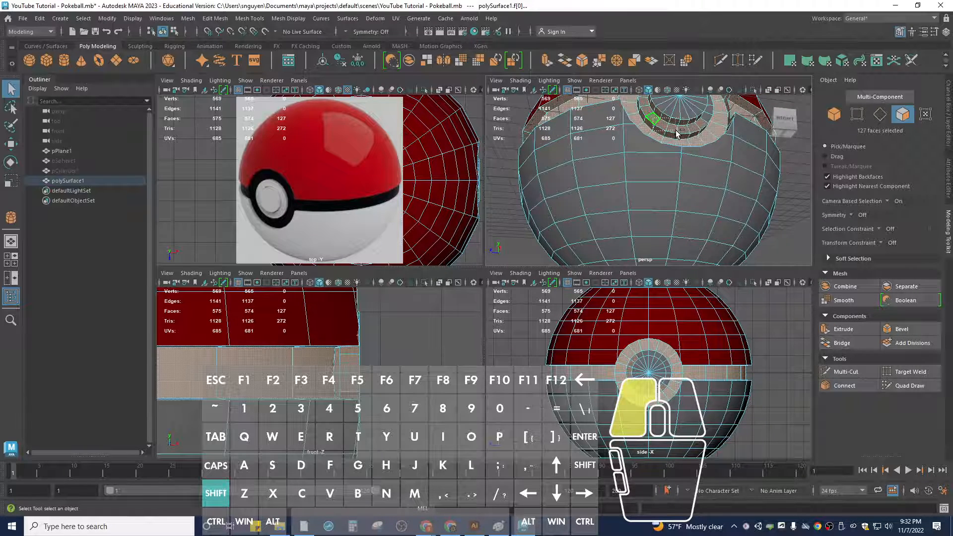
{"action": "left_click_drag", "start_coordinate": [670, 131], "coordinate": [709, 172], "text": "shift"}
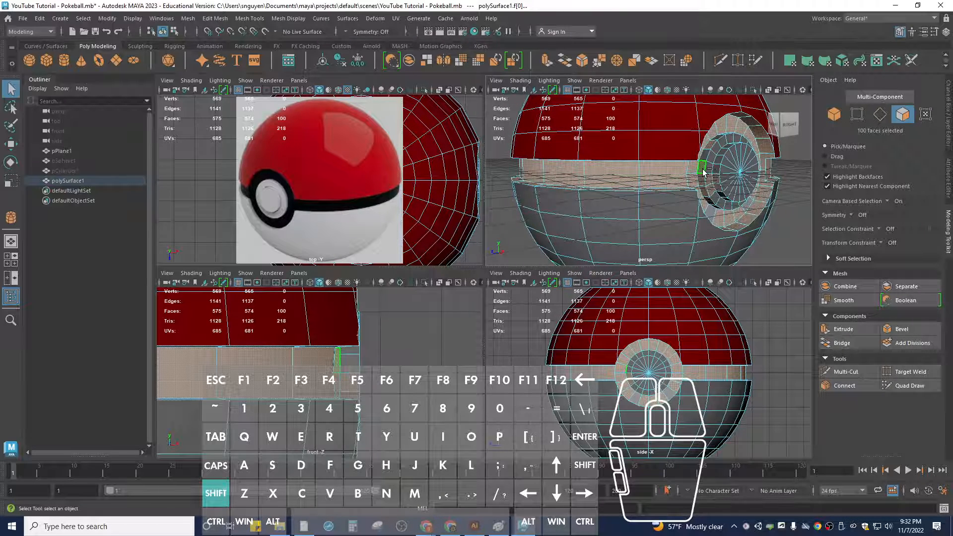
- Deselect the leftover inner faces on the button's opposite side, keeping the outer ring and band faces selected
{"action": "left_click", "coordinate": [705, 192], "text": "shift"}
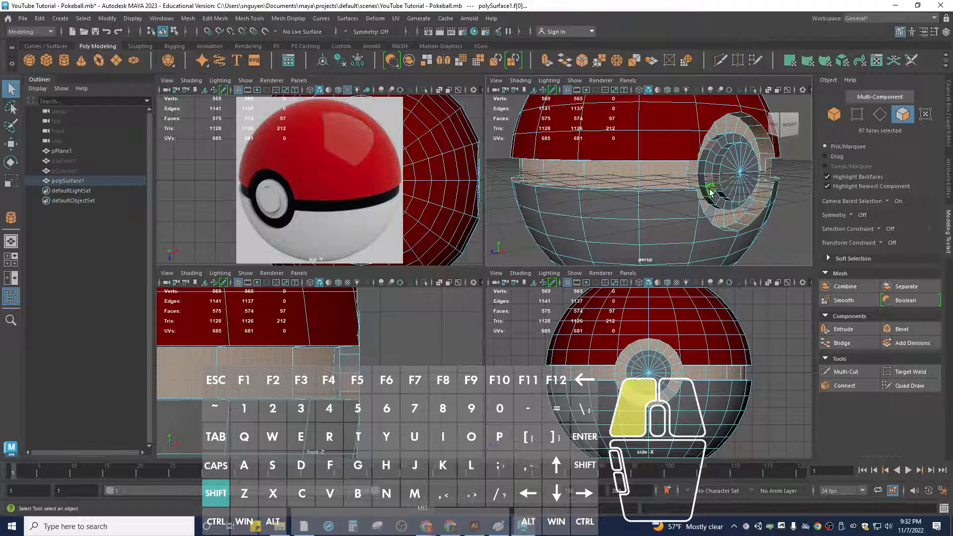
{"action": "left_click", "coordinate": [715, 183], "text": "shift"}
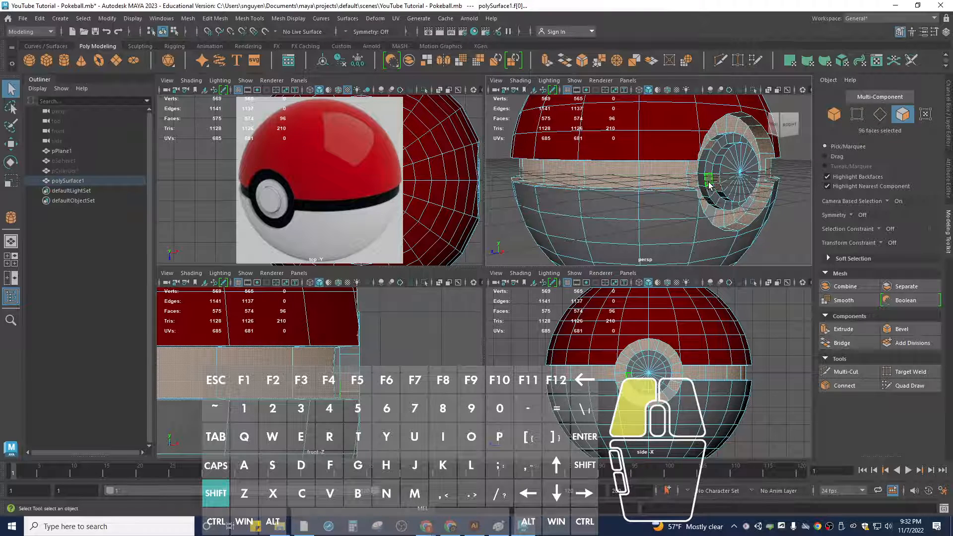
{"action": "left_click", "coordinate": [709, 149], "text": "shift"}
{"action": "left_click_drag", "start_coordinate": [710, 149], "coordinate": [665, 153], "text": "alt"}
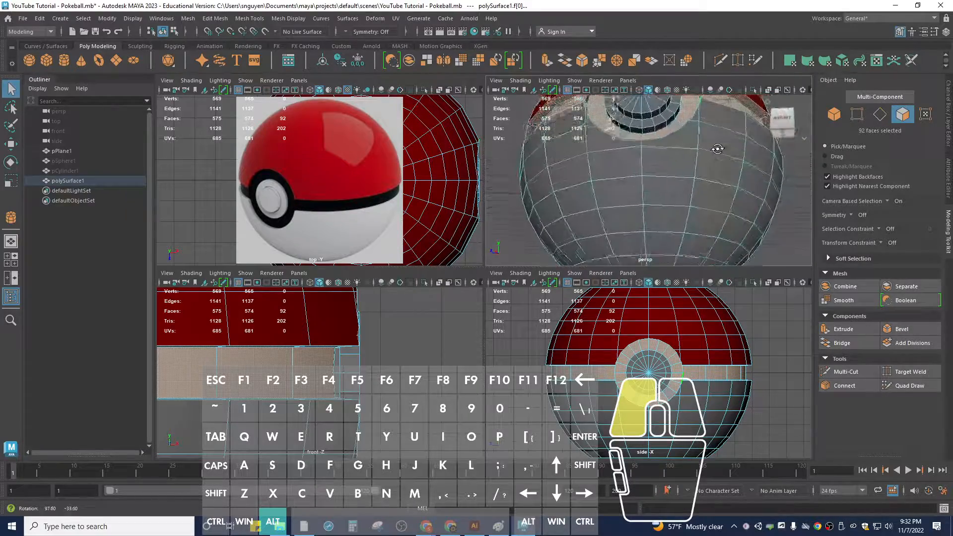
{"action": "left_click_drag", "start_coordinate": [720, 159], "coordinate": [700, 184], "text": "alt"}
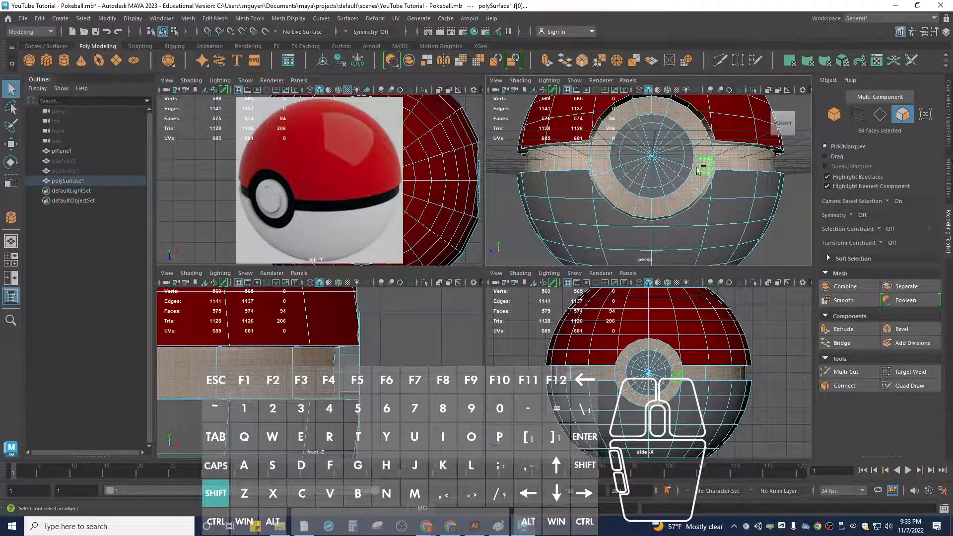
- Check the face selection all around the ball and assign a new Lambert material to the selected band and button-ring faces
{"action": "left_click_drag", "start_coordinate": [697, 171], "coordinate": [667, 168], "text": "alt"}
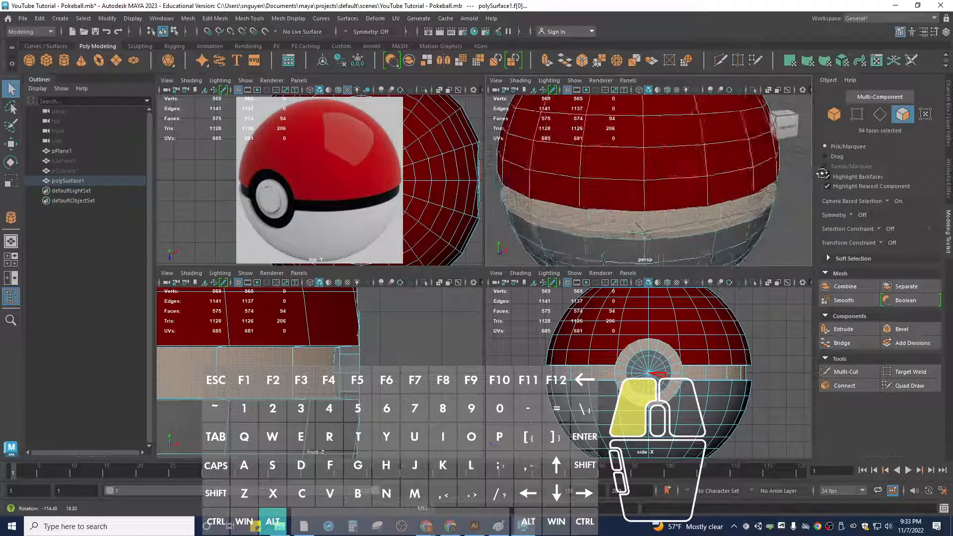
{"action": "left_click_drag", "start_coordinate": [823, 173], "coordinate": [825, 173], "text": "alt"}
{"action": "left_click_drag", "start_coordinate": [602, 185], "coordinate": [774, 153], "text": "alt"}
{"action": "left_click_drag", "start_coordinate": [561, 149], "coordinate": [774, 181], "text": "alt"}
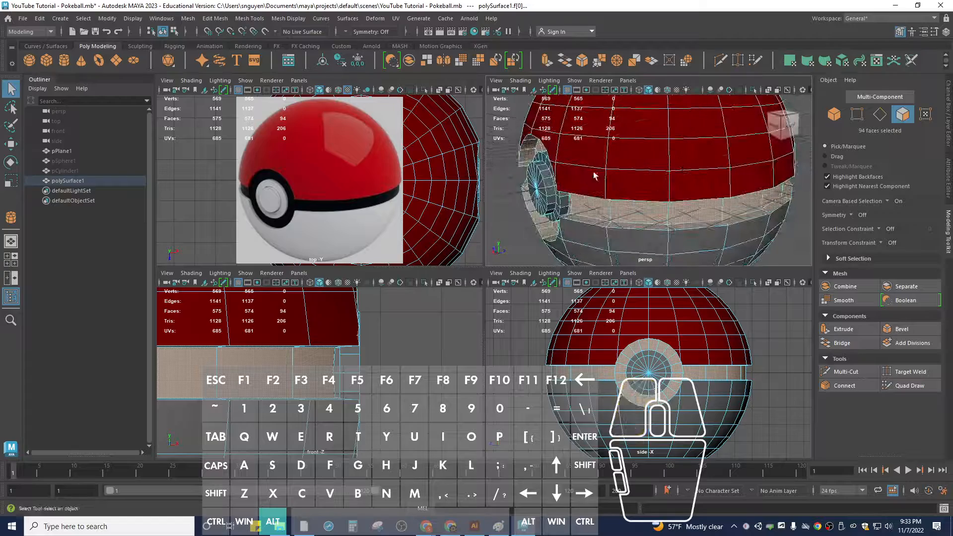
{"action": "left_click_drag", "start_coordinate": [595, 176], "coordinate": [627, 149], "text": "alt"}
{"action": "right_click", "coordinate": [628, 138]}
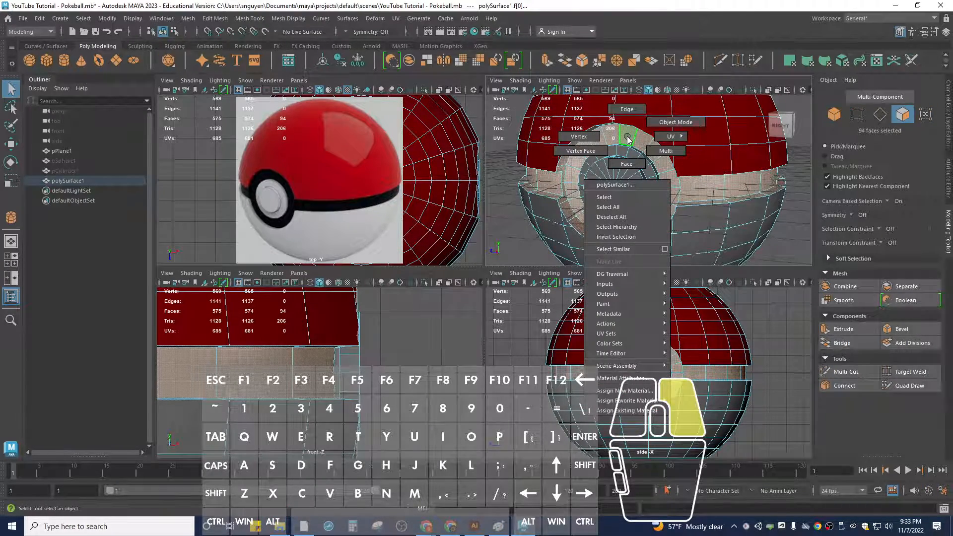
{"action": "right_click_drag", "start_coordinate": [628, 139], "coordinate": [625, 391]}
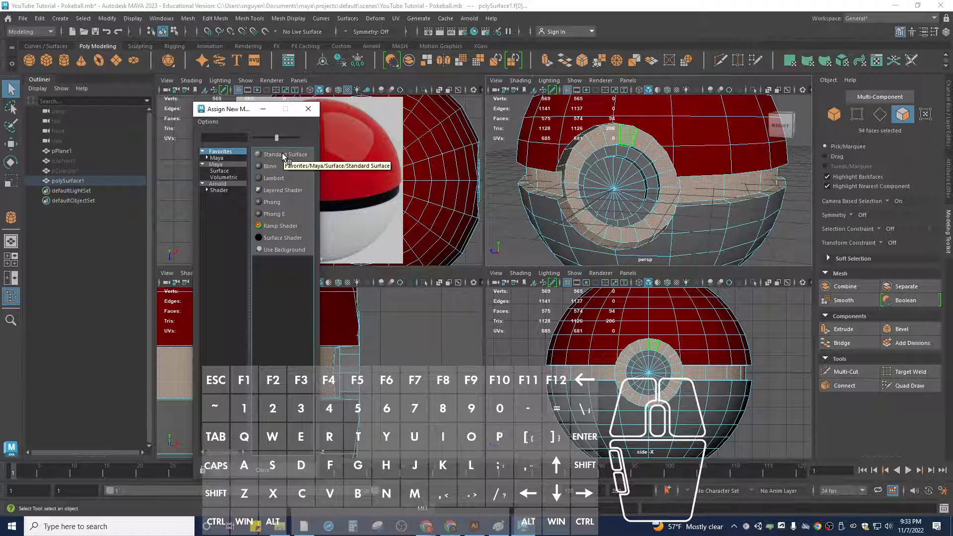
{"action": "left_click", "coordinate": [277, 178]}
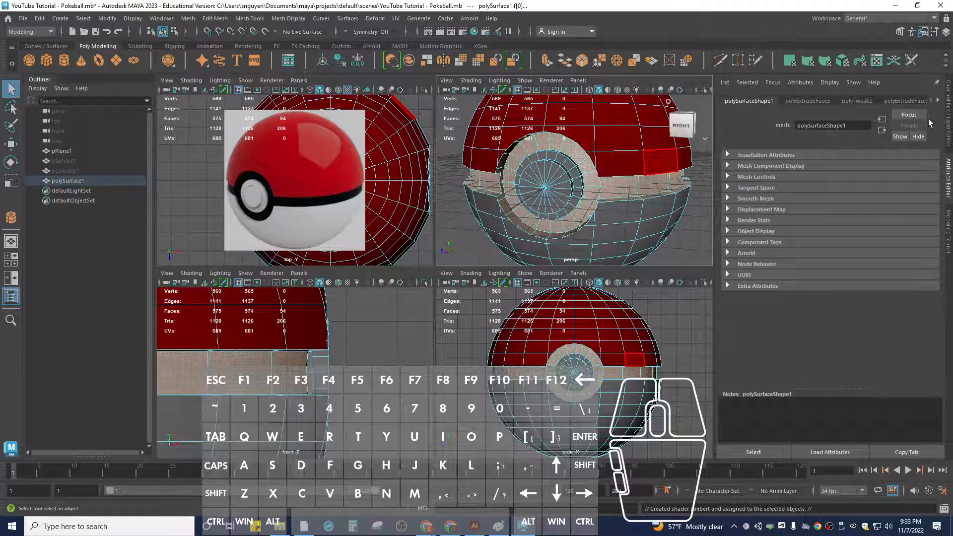
- Open the new lambert5 material's attributes and change its type to Ai Standard Surface
{"action": "left_click", "coordinate": [938, 100]}
{"action": "left_click", "coordinate": [938, 101]}
{"action": "left_click", "coordinate": [938, 100]}
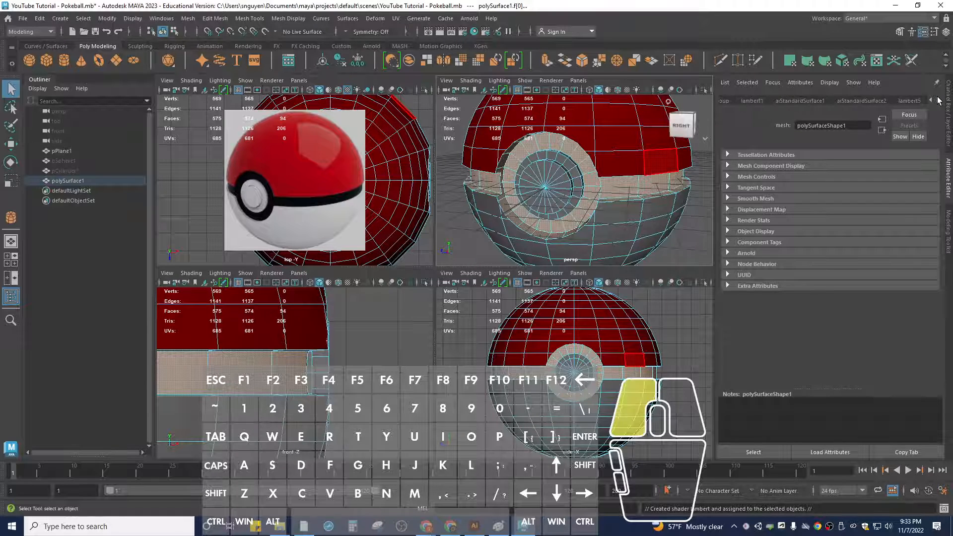
{"action": "left_click", "coordinate": [910, 102]}
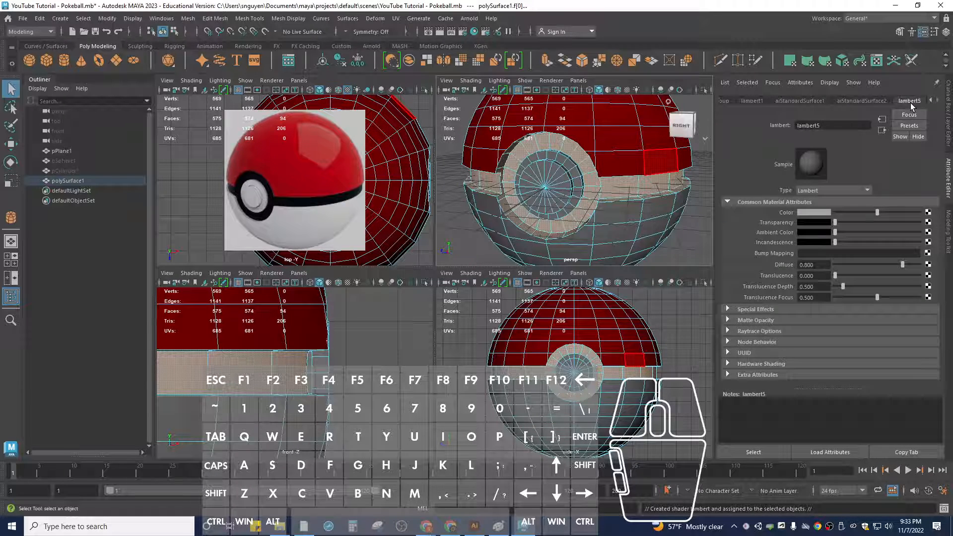
{"action": "left_click", "coordinate": [864, 191]}
{"action": "scroll", "coordinate": [838, 287], "scroll_direction": "up", "scroll_amount": 2}
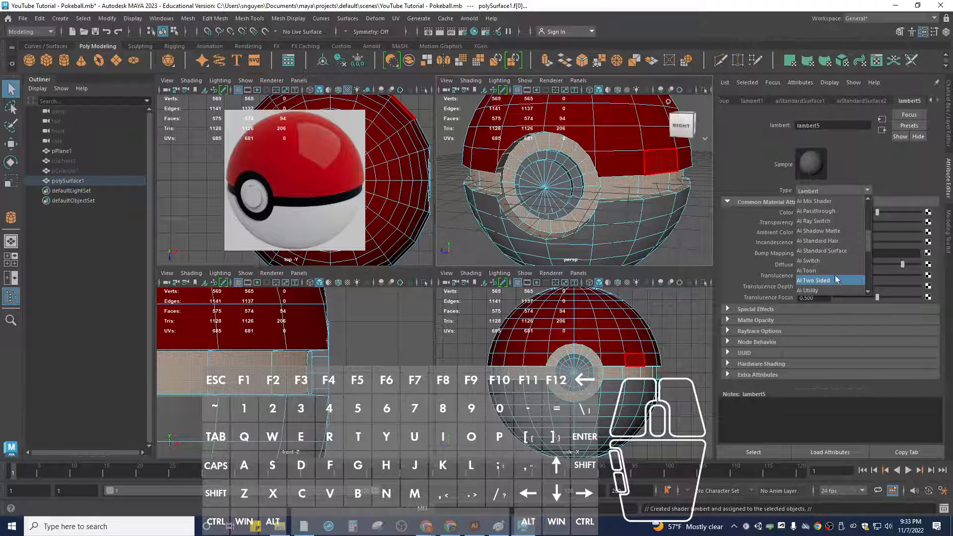
{"action": "left_click", "coordinate": [836, 252]}
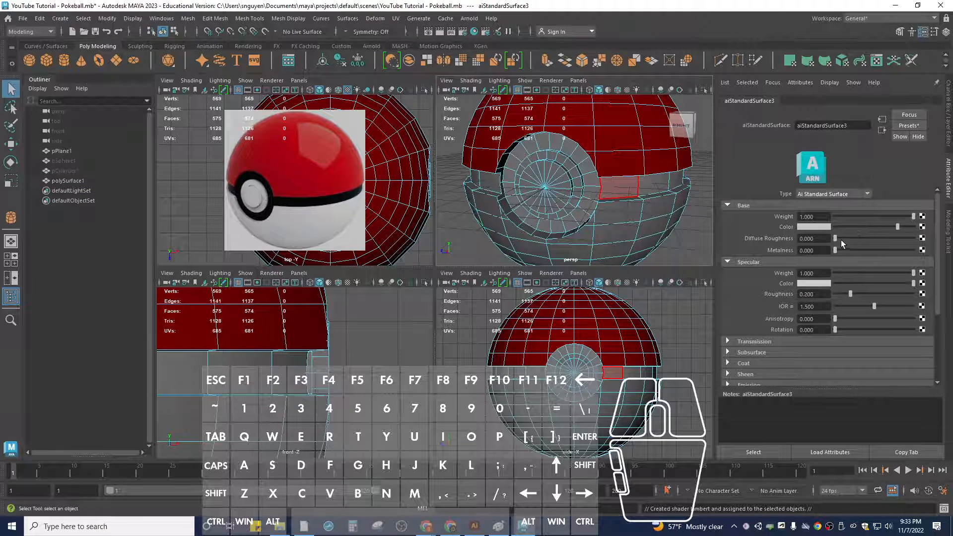
- Set the band material's diffuse roughness and metalness to 0.25 and its base color to black
{"action": "double_click", "coordinate": [817, 239]}
{"action": "left_click", "coordinate": [819, 250]}
{"action": "left_click", "coordinate": [820, 228]}
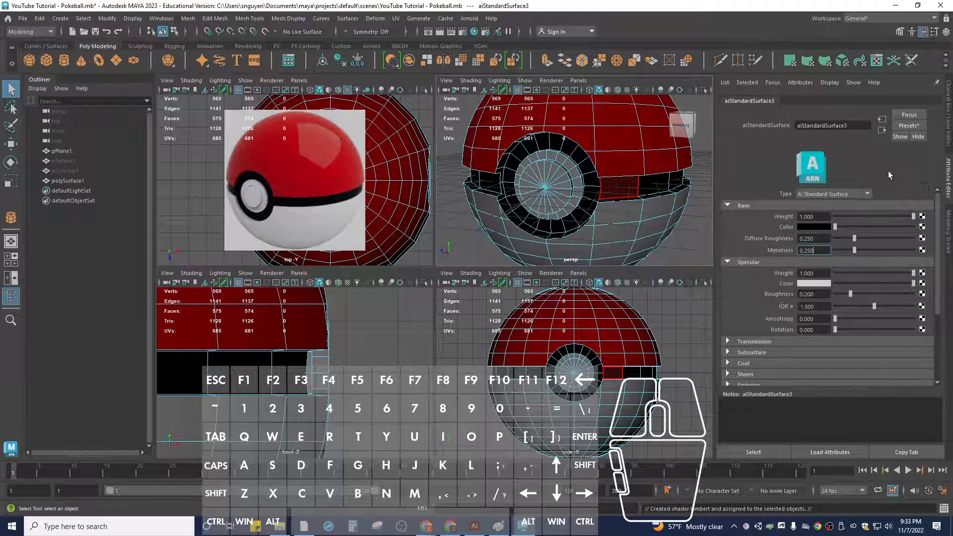
{"action": "left_click", "coordinate": [588, 236]}
{"action": "left_click_drag", "start_coordinate": [590, 235], "coordinate": [576, 189], "text": "alt"}
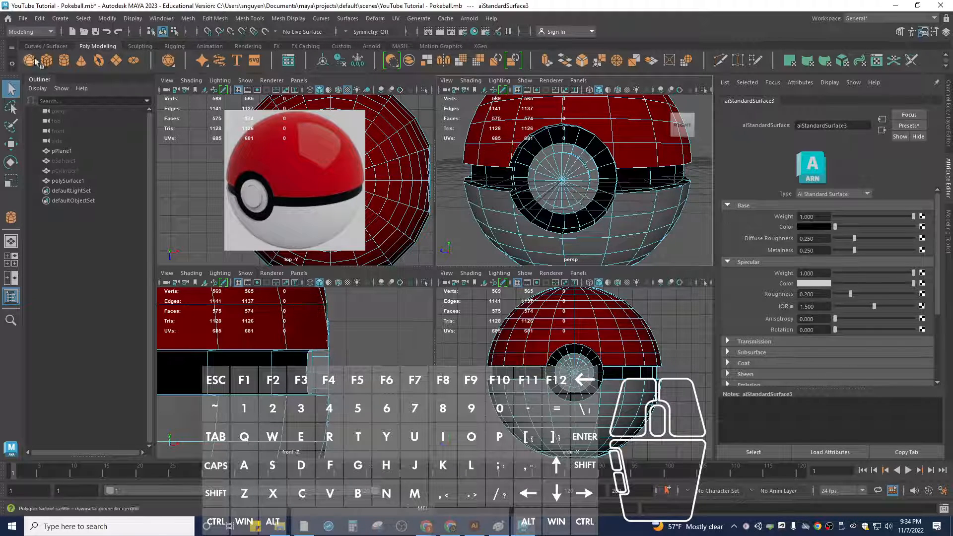
- Save the scene
{"action": "left_click", "coordinate": [23, 19]}
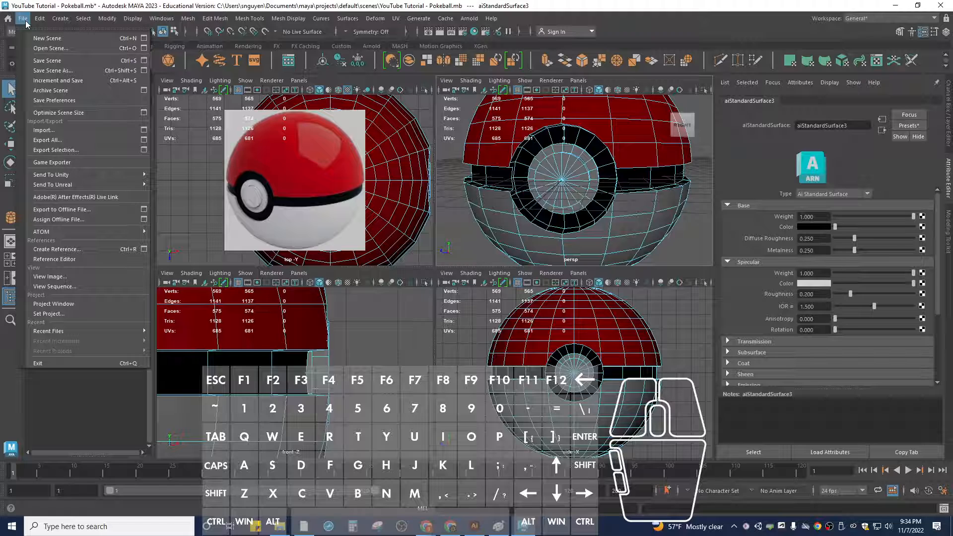
{"action": "left_click", "coordinate": [48, 62]}
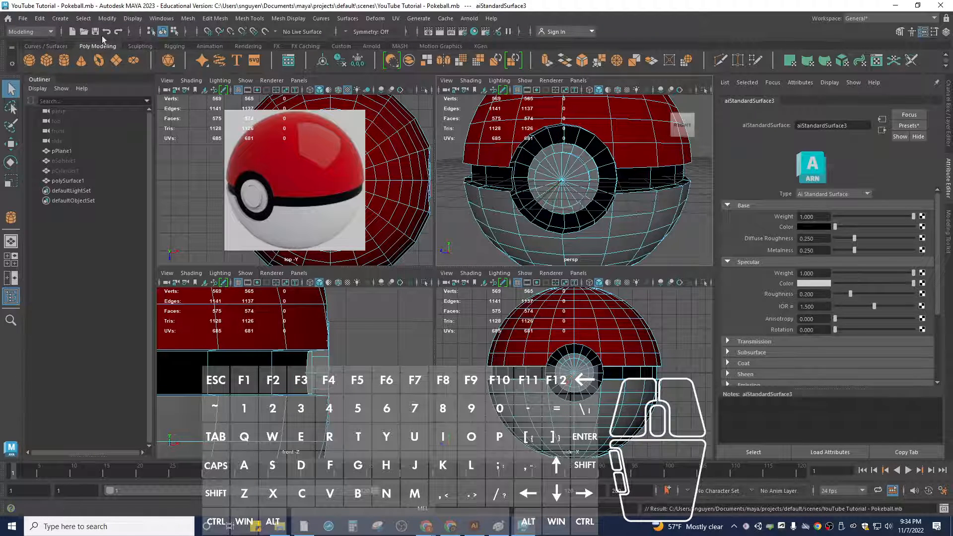
{"action": "left_click", "coordinate": [23, 19]}
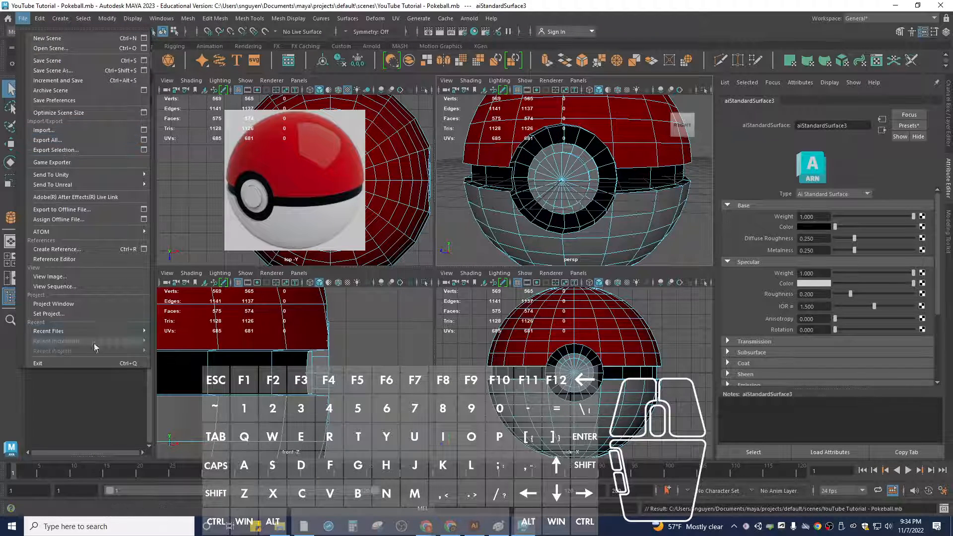
{"action": "key", "text": "Escape"}
- Select polySurface1 and start an Export Selection with FBX export as the file type
{"action": "left_click", "coordinate": [74, 180]}
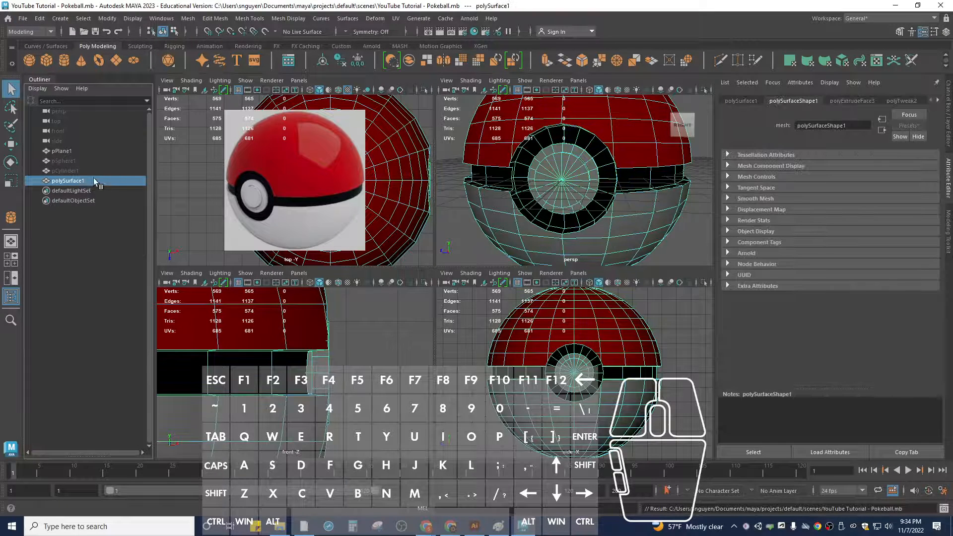
{"action": "left_click", "coordinate": [22, 20]}
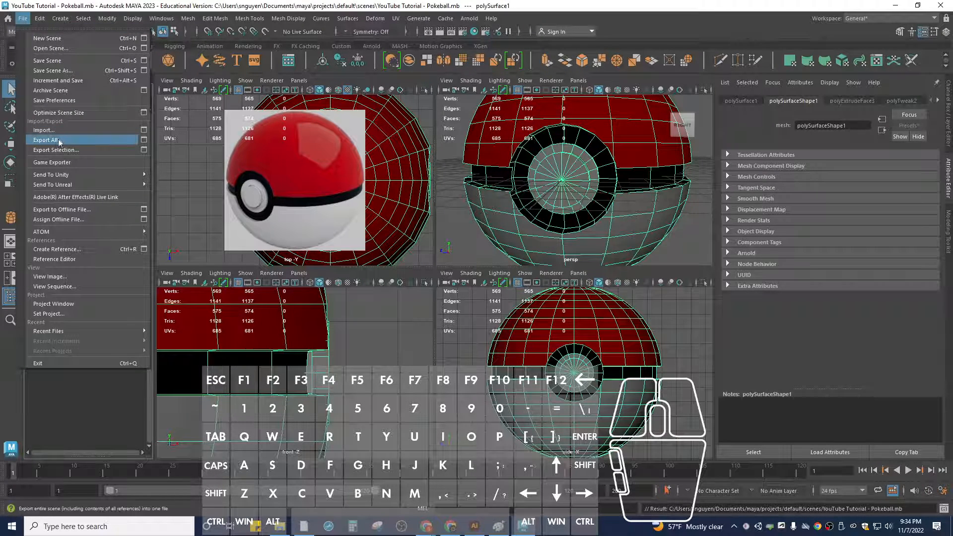
{"action": "left_click", "coordinate": [55, 150]}
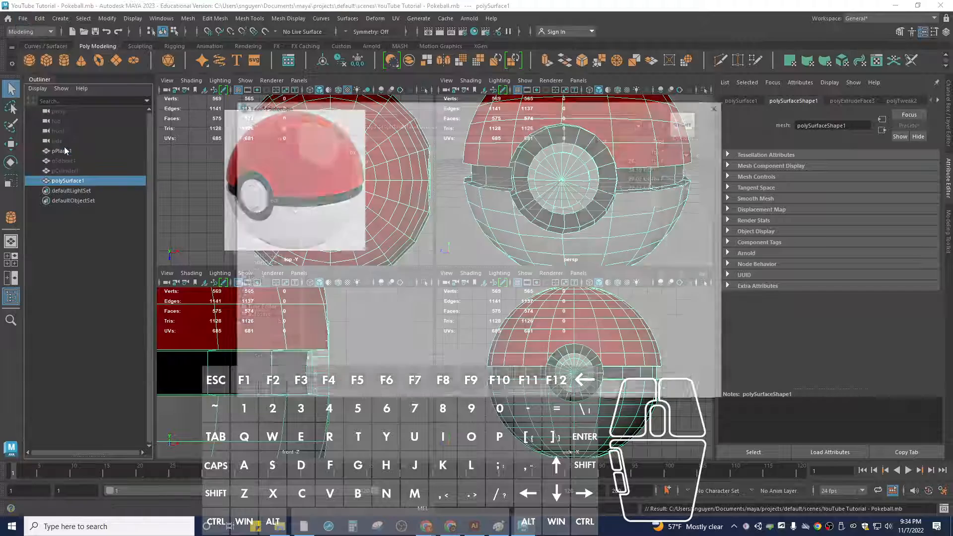
{"action": "left_click", "coordinate": [287, 393]}
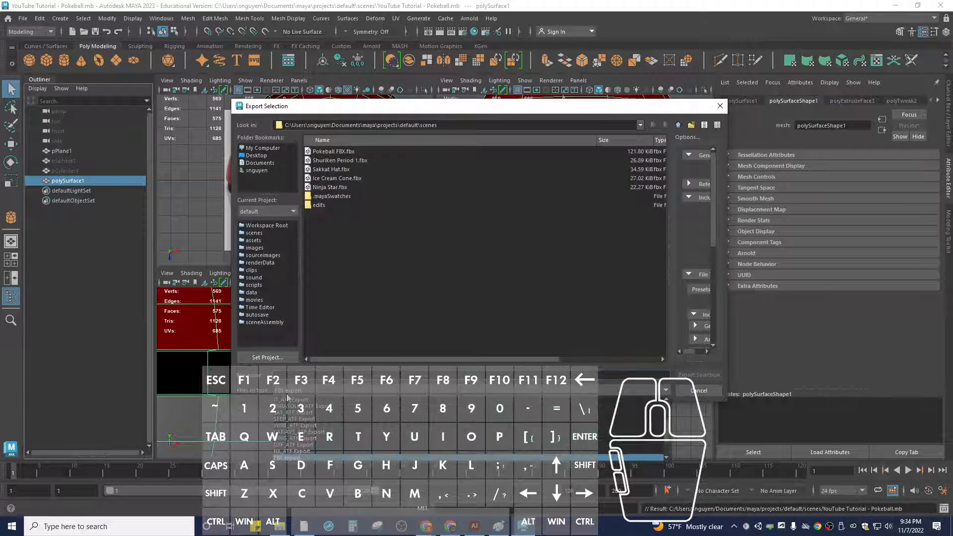
{"action": "left_click", "coordinate": [304, 456]}
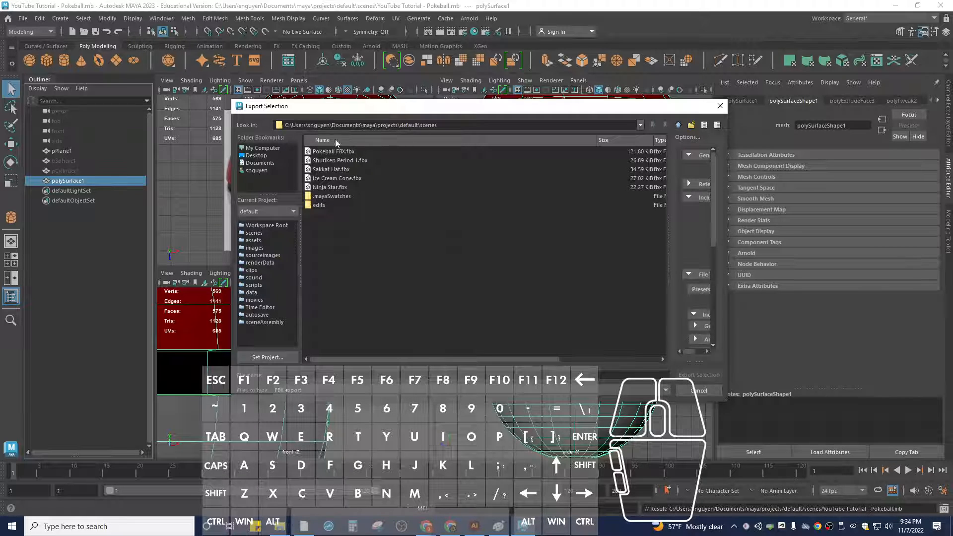
- Choose the Documents folder as the export location and name the file "Pokeball Tutorial"
{"action": "left_click", "coordinate": [263, 164]}
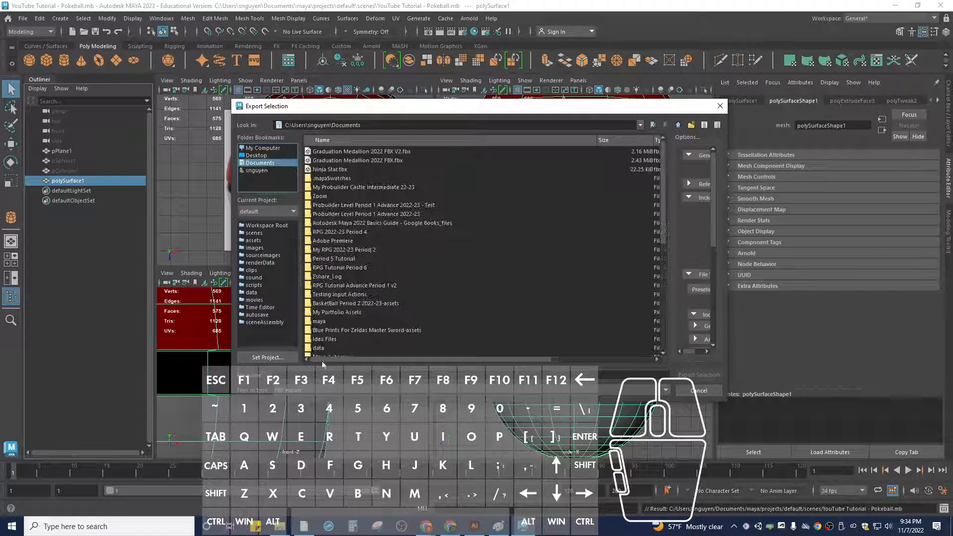
{"action": "left_click", "coordinate": [267, 162]}
{"action": "type", "text": "Pokeb"}
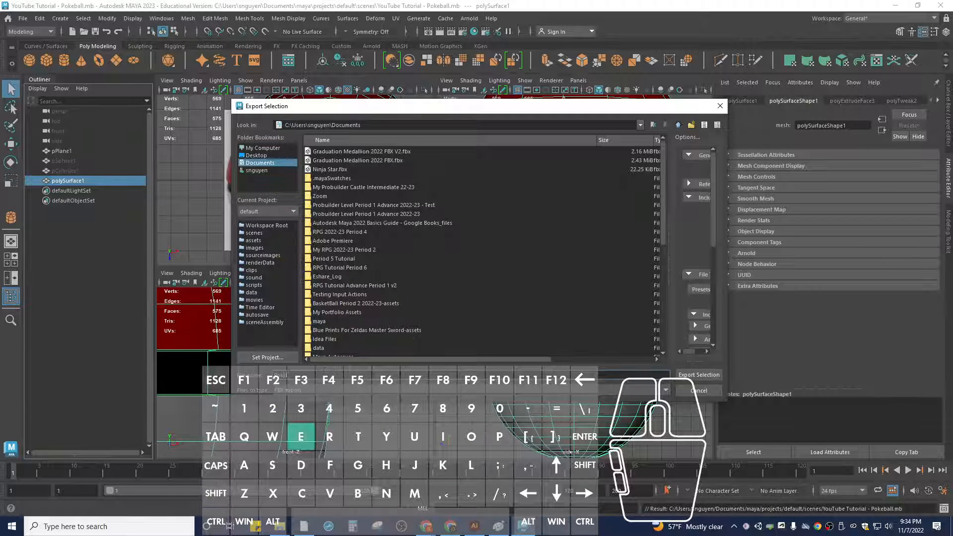
{"action": "type", "text": "all Tutorial"}
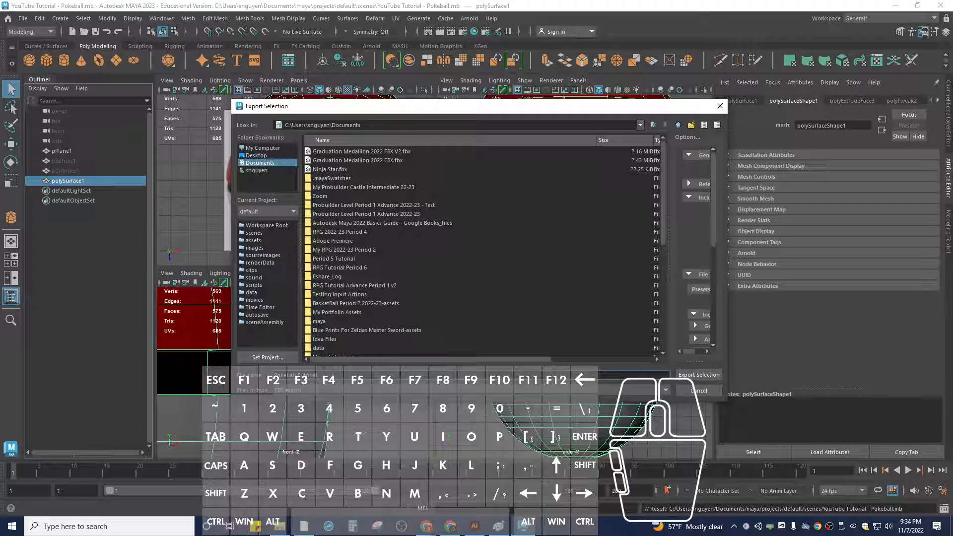
- Widen the Export Selection dialog and its options area to show the export settings in full
{"action": "left_click_drag", "start_coordinate": [524, 360], "coordinate": [593, 359]}
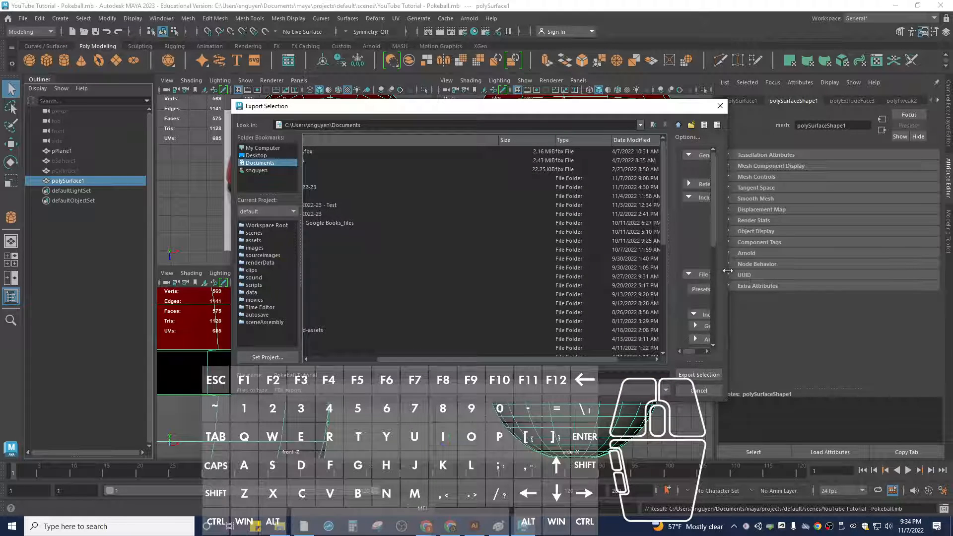
{"action": "left_click_drag", "start_coordinate": [728, 271], "coordinate": [805, 278]}
{"action": "left_click_drag", "start_coordinate": [746, 272], "coordinate": [537, 276]}
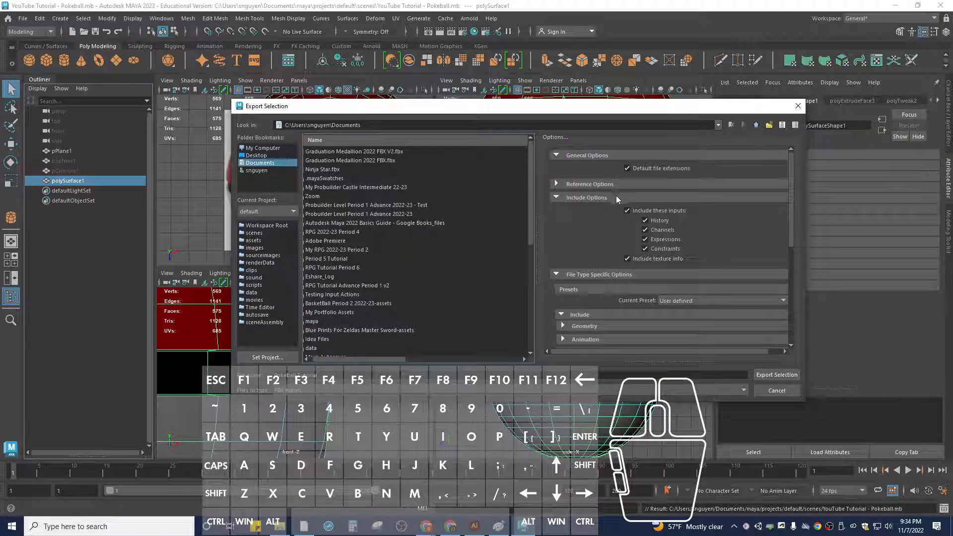
- Examine the Include and File Type Specific option groups of the export settings, leaving Include Options collapsed
{"action": "left_click", "coordinate": [556, 198]}
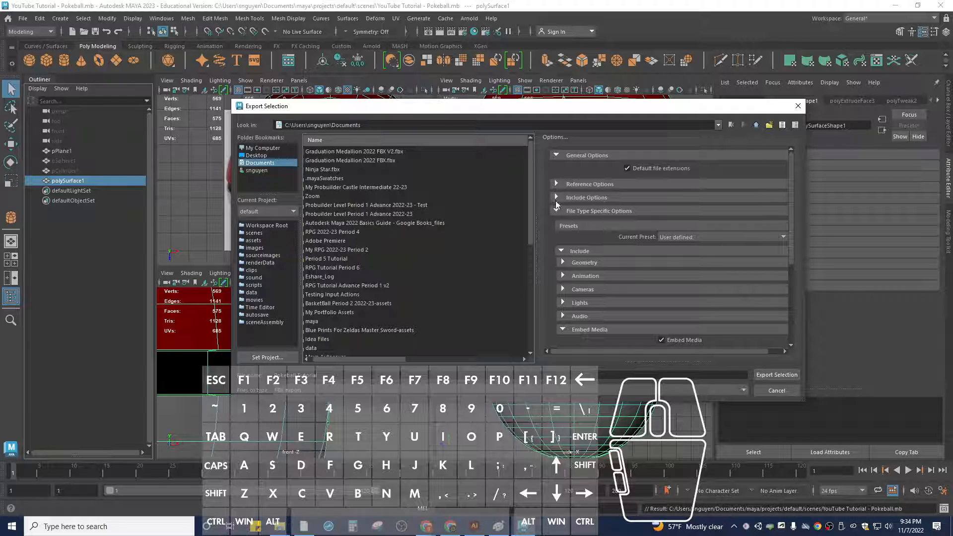
{"action": "left_click", "coordinate": [556, 200]}
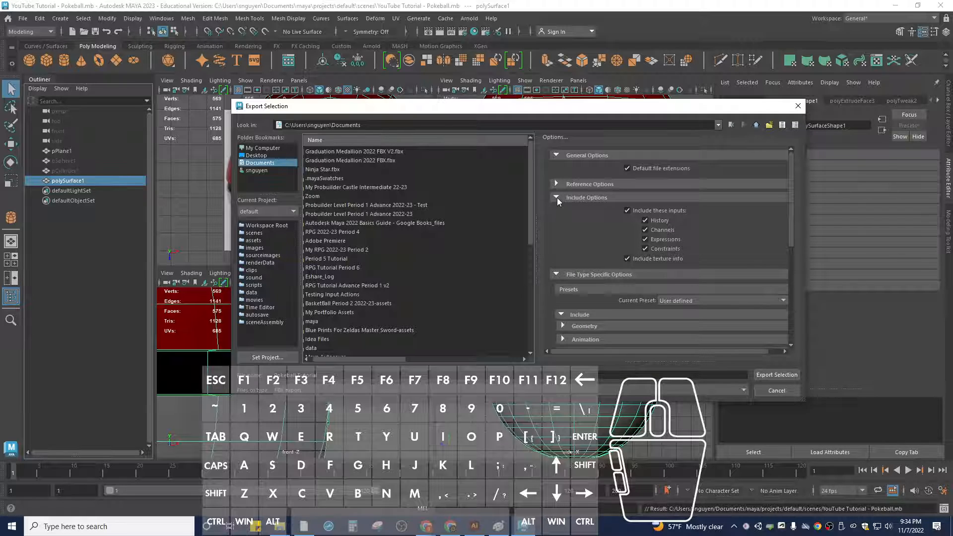
{"action": "left_click", "coordinate": [556, 275]}
{"action": "left_click", "coordinate": [556, 274]}
{"action": "scroll", "coordinate": [590, 255], "scroll_direction": "down", "scroll_amount": 1}
{"action": "scroll", "coordinate": [590, 255], "scroll_direction": "down", "scroll_amount": 2}
{"action": "scroll", "coordinate": [565, 186], "scroll_direction": "up", "scroll_amount": 3}
{"action": "left_click", "coordinate": [556, 198]}
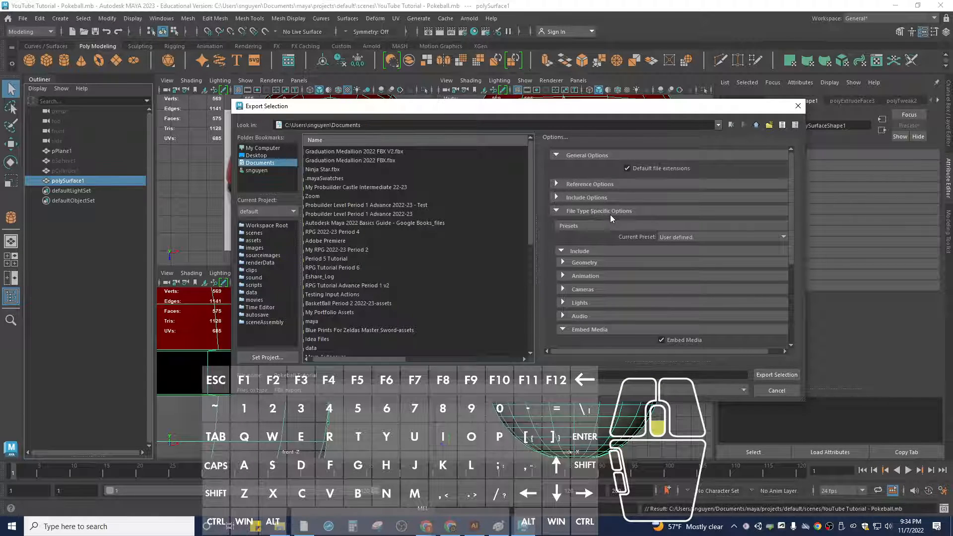
- Keep Embed Media enabled in the FBX file-type options and export the selection
{"action": "scroll", "coordinate": [601, 225], "scroll_direction": "down", "scroll_amount": 1}
{"action": "scroll", "coordinate": [589, 281], "scroll_direction": "down", "scroll_amount": 1}
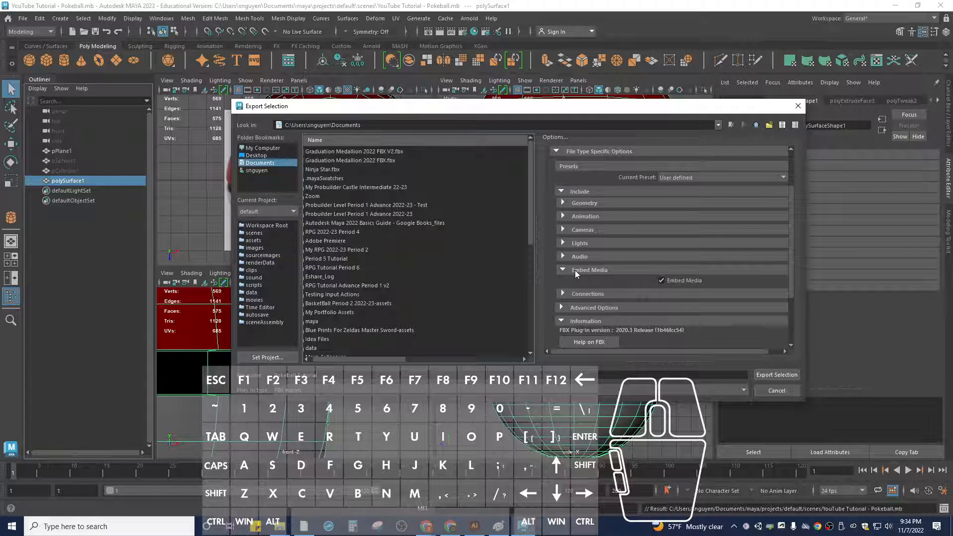
{"action": "double_click", "coordinate": [659, 278]}
{"action": "scroll", "coordinate": [596, 231], "scroll_direction": "up", "scroll_amount": 1}
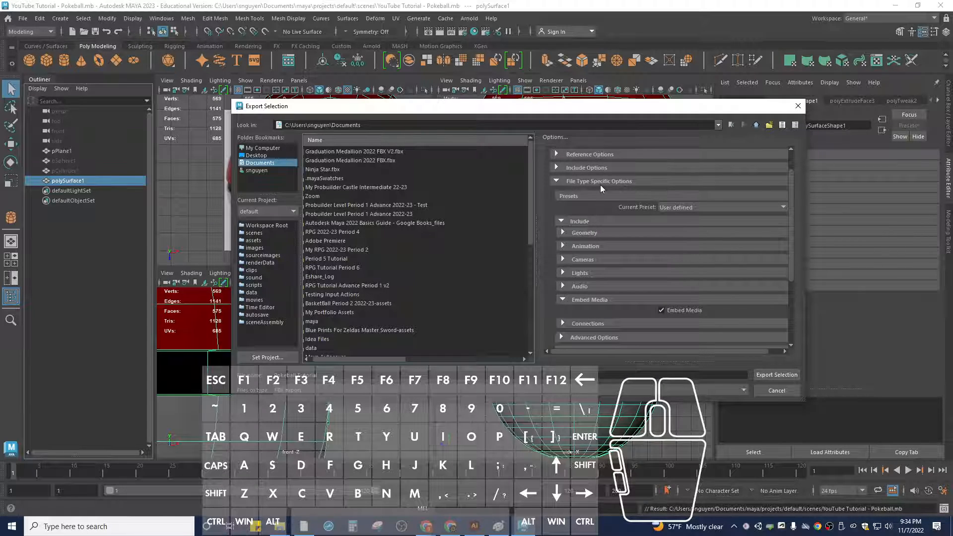
{"action": "scroll", "coordinate": [628, 207], "scroll_direction": "down", "scroll_amount": 2}
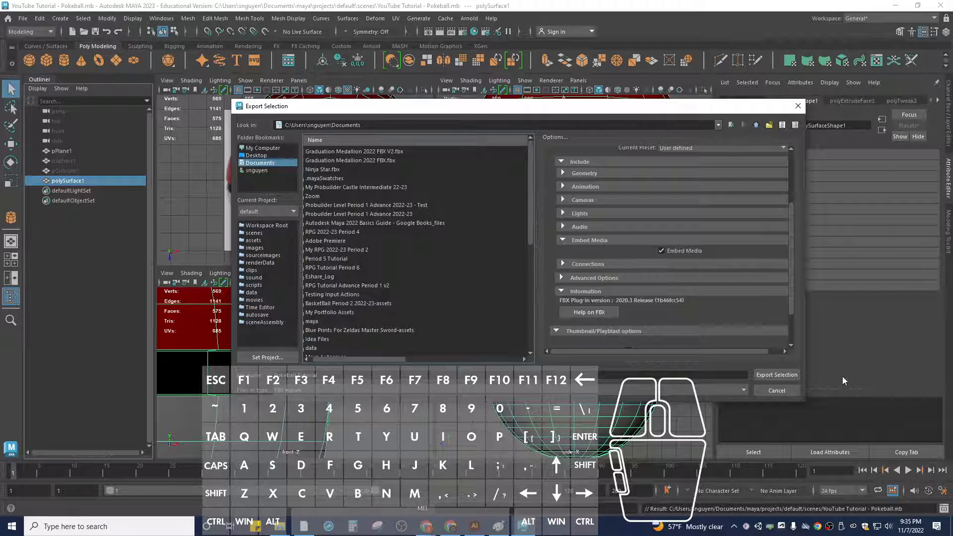
{"action": "left_click", "coordinate": [777, 375]}
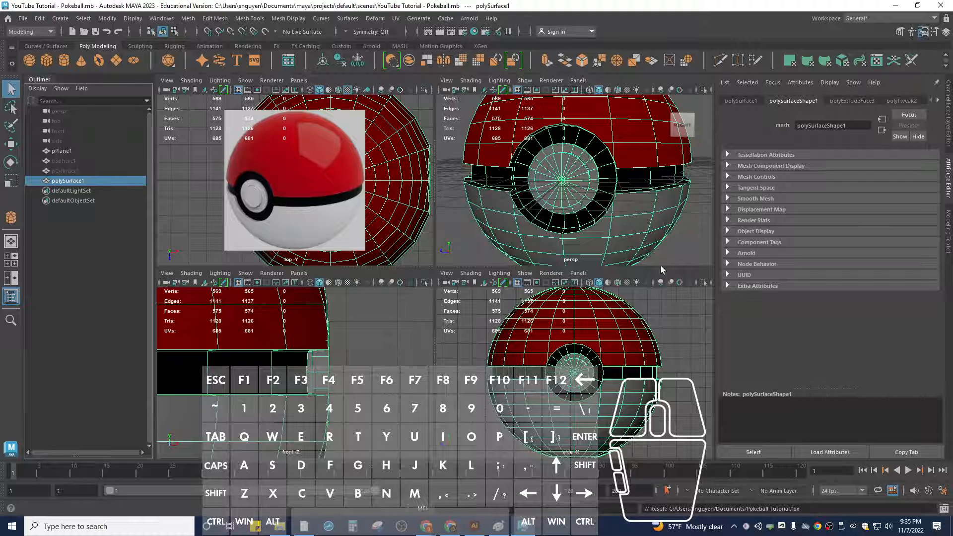
- Switch to Unity, open the "Probuilder Level Period 1 Advance 2022-23 - Test" project and dismiss the Render Pipeline Wizard
{"action": "key", "text": "super+d"}
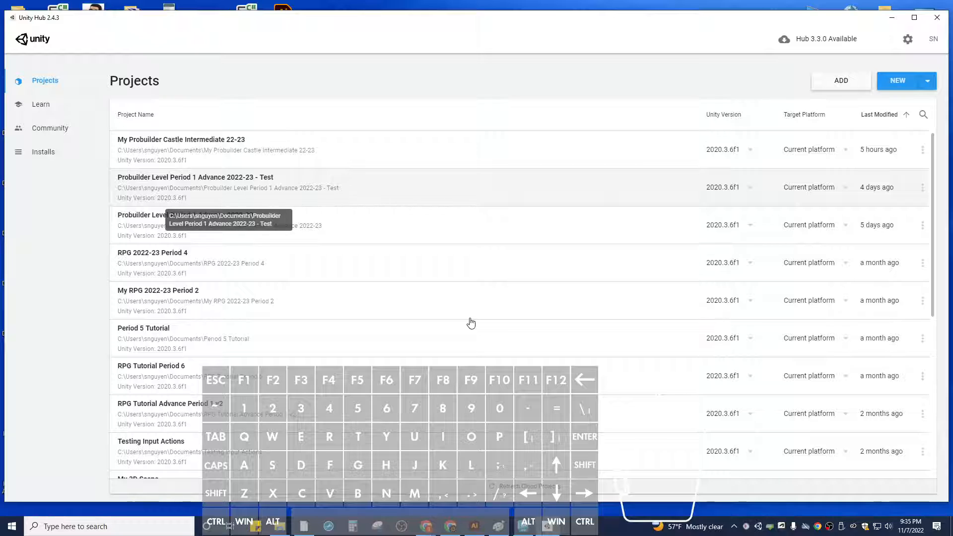
{"action": "left_click", "coordinate": [471, 324]}
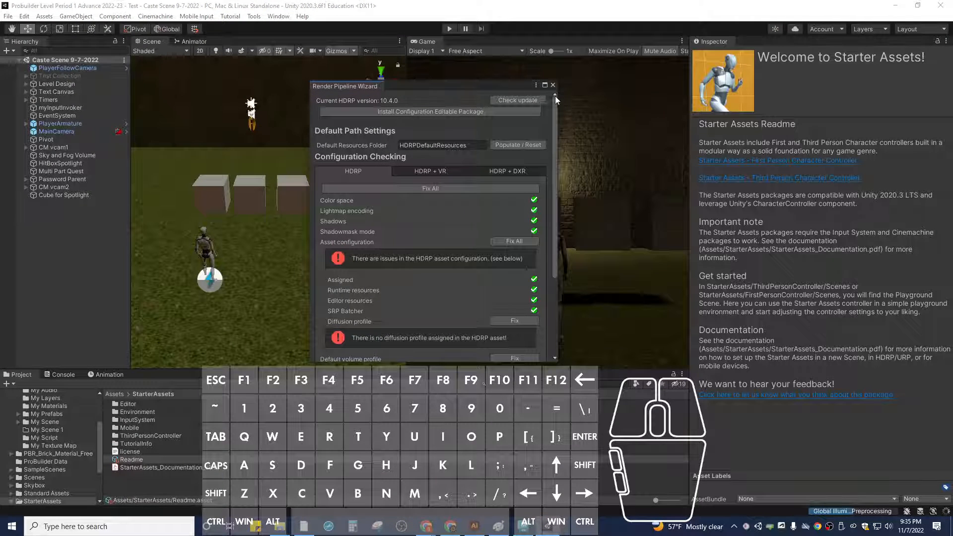
{"action": "left_click", "coordinate": [553, 86]}
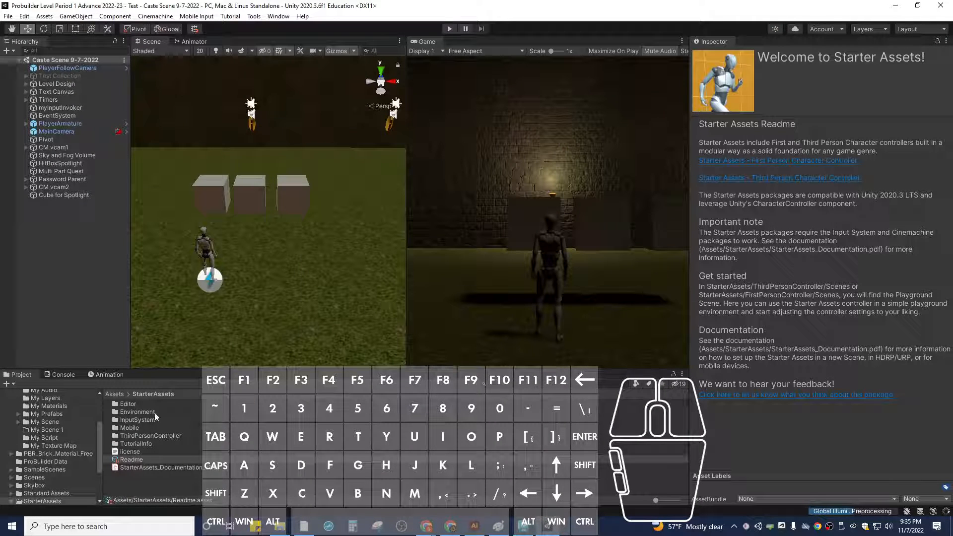
- Create a project folder named "My Models" and place it directly inside My Assets
{"action": "scroll", "coordinate": [60, 434], "scroll_direction": "up", "scroll_amount": 3}
{"action": "left_click", "coordinate": [42, 440]}
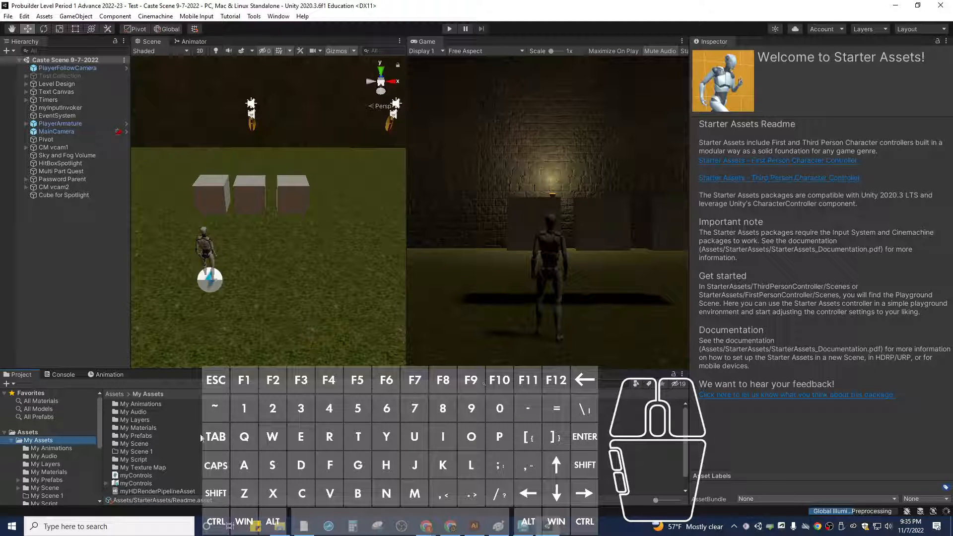
{"action": "scroll", "coordinate": [201, 435], "scroll_direction": "down", "scroll_amount": 3}
{"action": "scroll", "coordinate": [217, 439], "scroll_direction": "up", "scroll_amount": 3}
{"action": "right_click", "coordinate": [320, 436]}
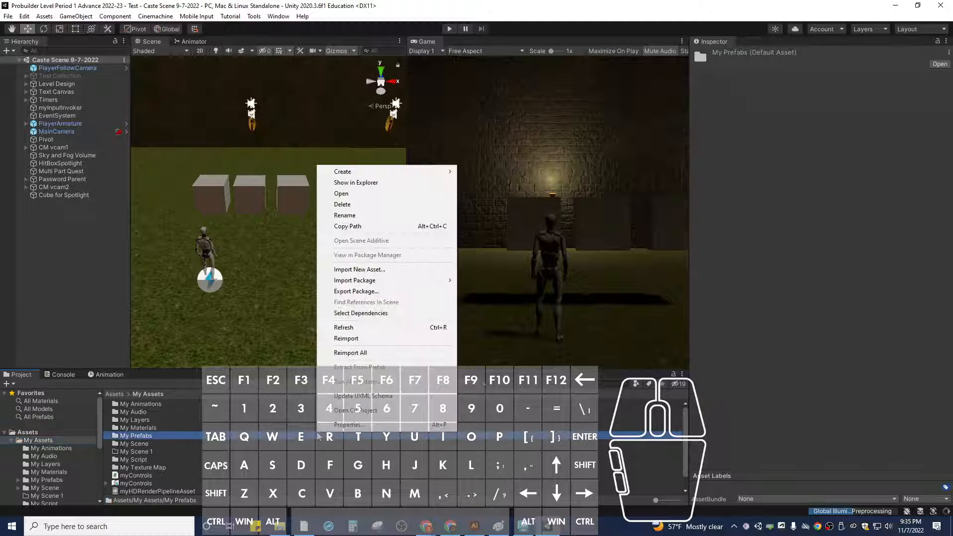
{"action": "mouse_move", "coordinate": [419, 177]}
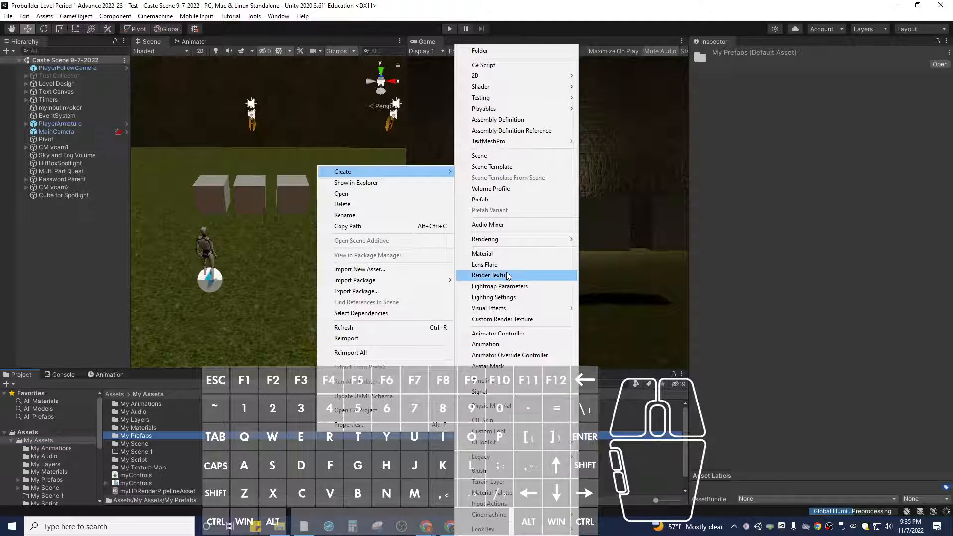
{"action": "left_click", "coordinate": [481, 50]}
{"action": "type", "text": "My Models"}
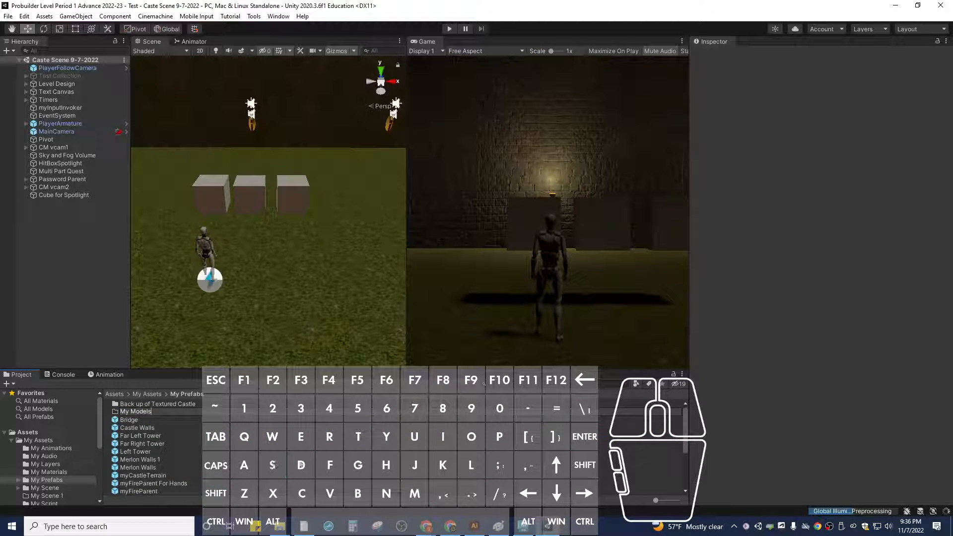
{"action": "key", "text": "Return"}
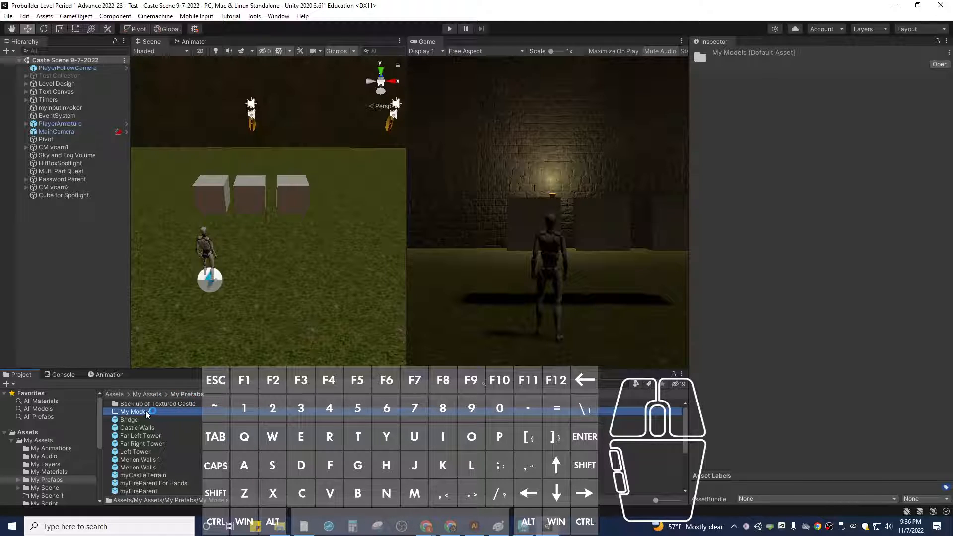
{"action": "left_click_drag", "start_coordinate": [147, 413], "coordinate": [49, 441]}
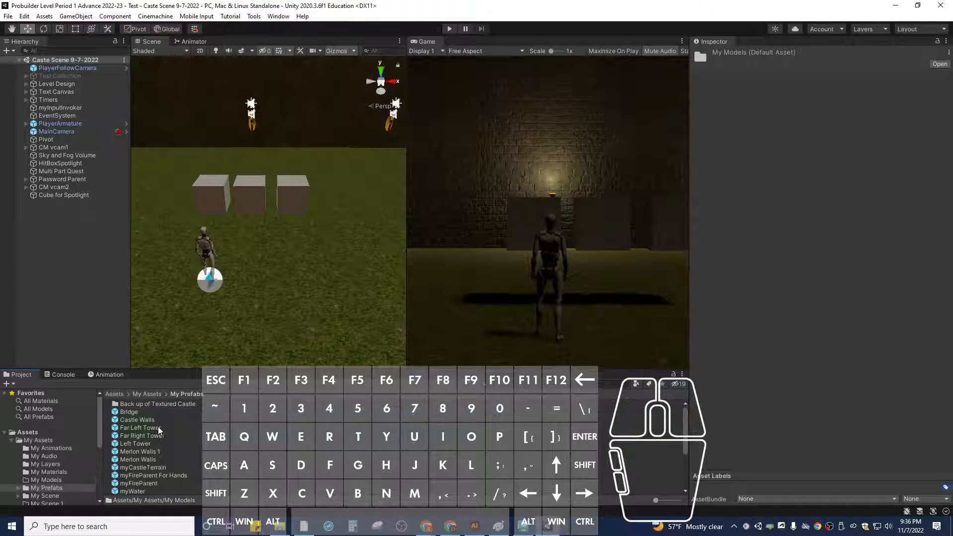
- Import "Pokeball Tutorial.fbx" from Documents into the My Models folder, sorting the files by newest date to find it
{"action": "left_click", "coordinate": [48, 480]}
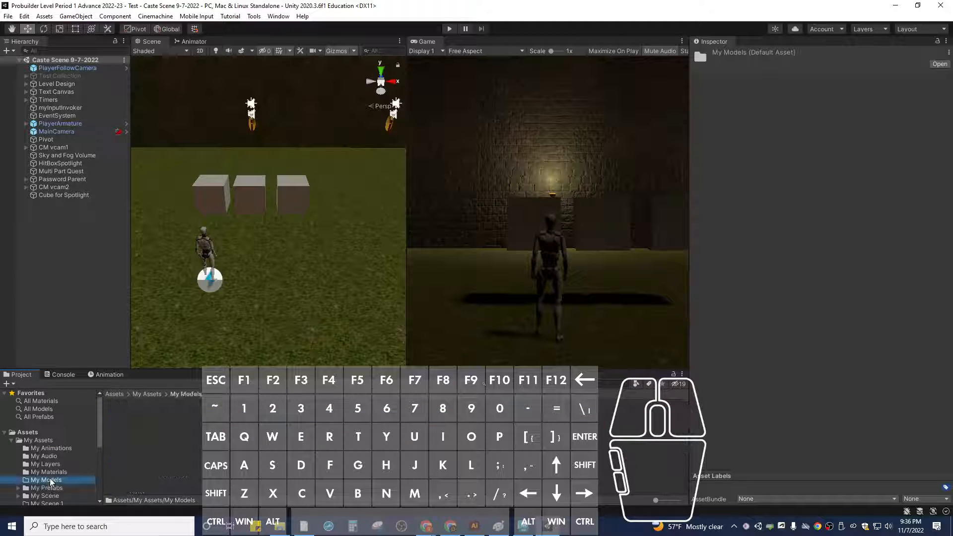
{"action": "right_click", "coordinate": [290, 437]}
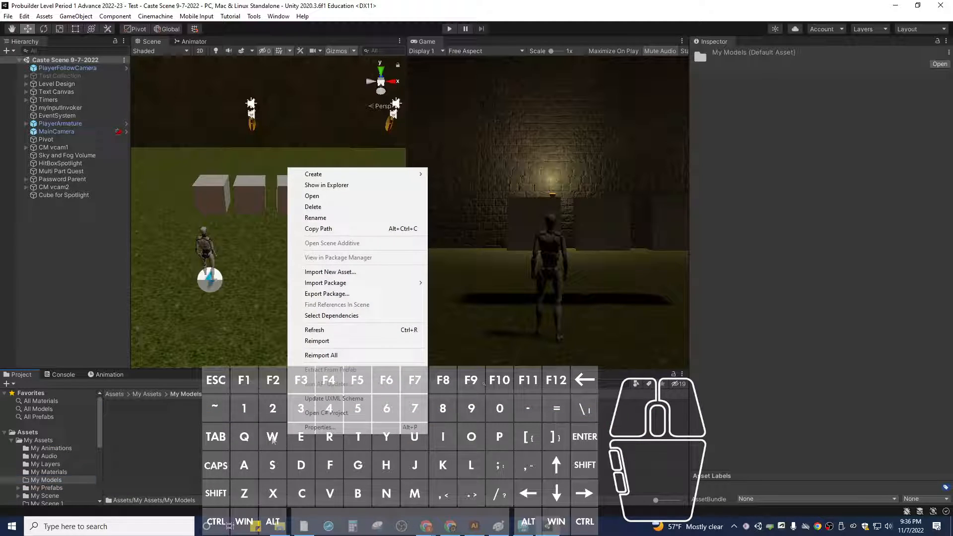
{"action": "left_click", "coordinate": [372, 272]}
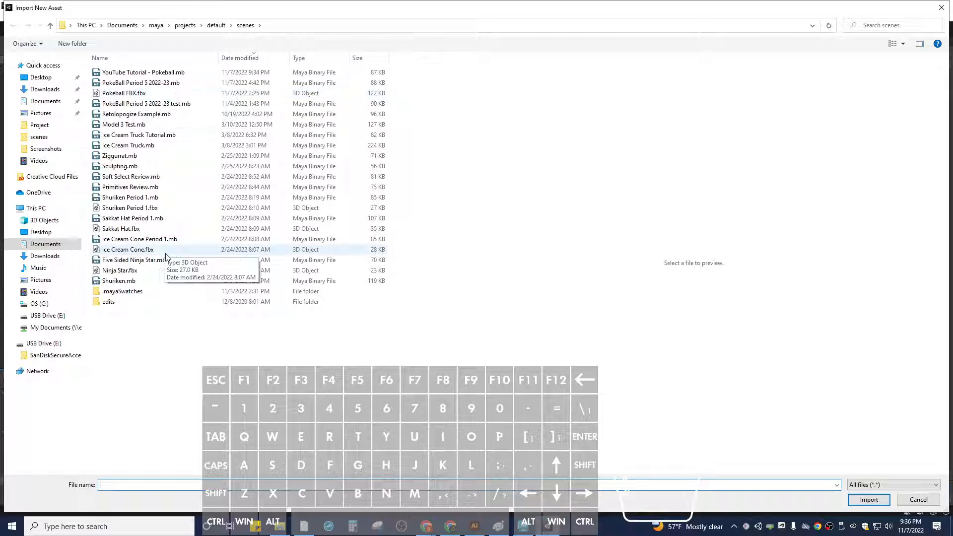
{"action": "left_click", "coordinate": [61, 255]}
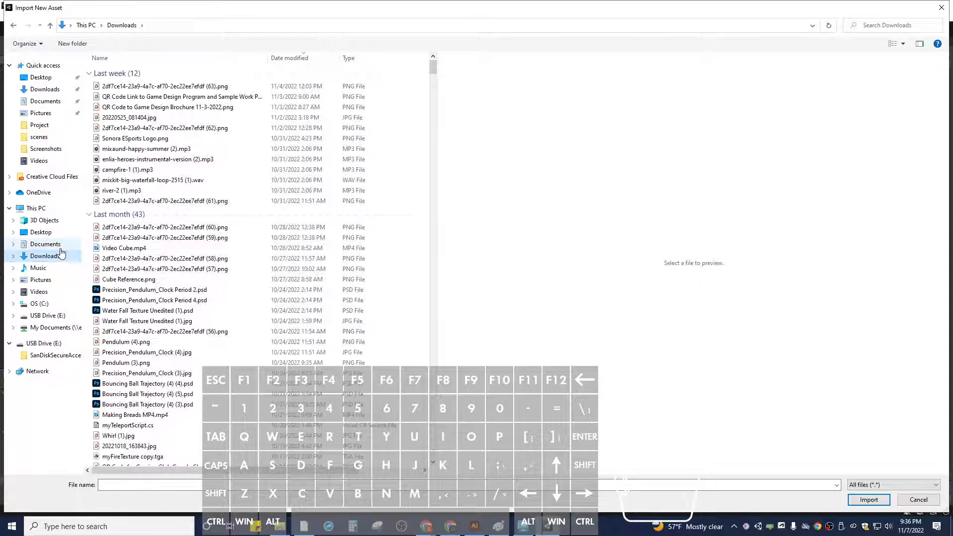
{"action": "left_click", "coordinate": [61, 248]}
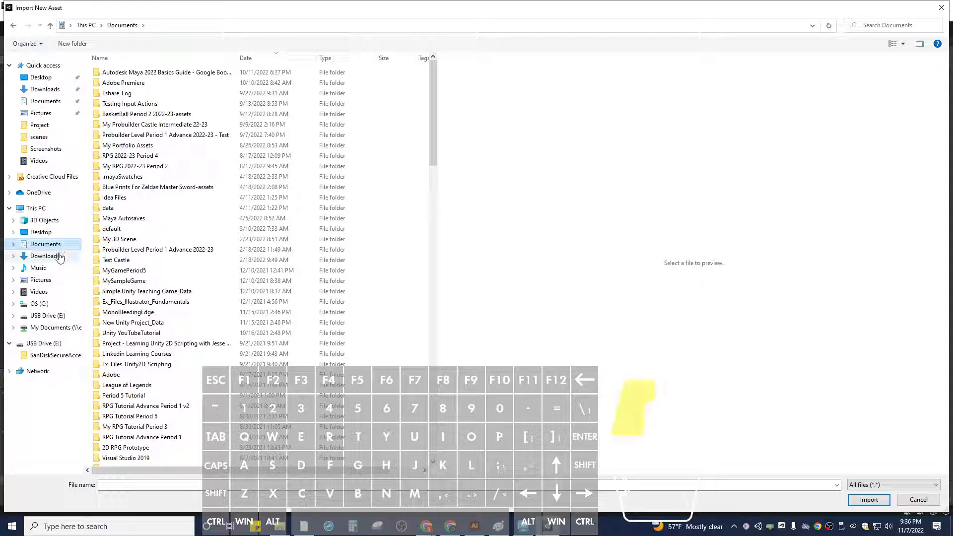
{"action": "left_click", "coordinate": [60, 255]}
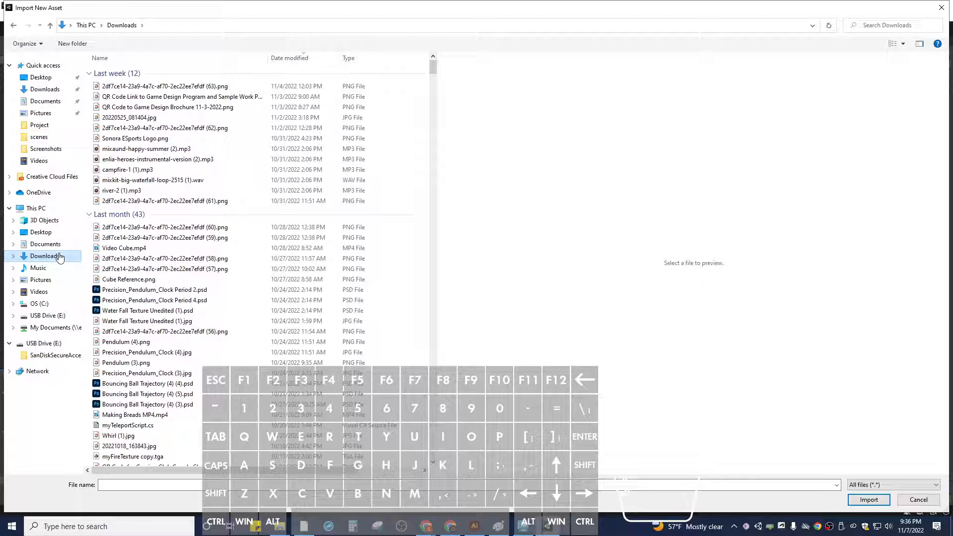
{"action": "left_click", "coordinate": [56, 244]}
{"action": "left_click", "coordinate": [268, 60]}
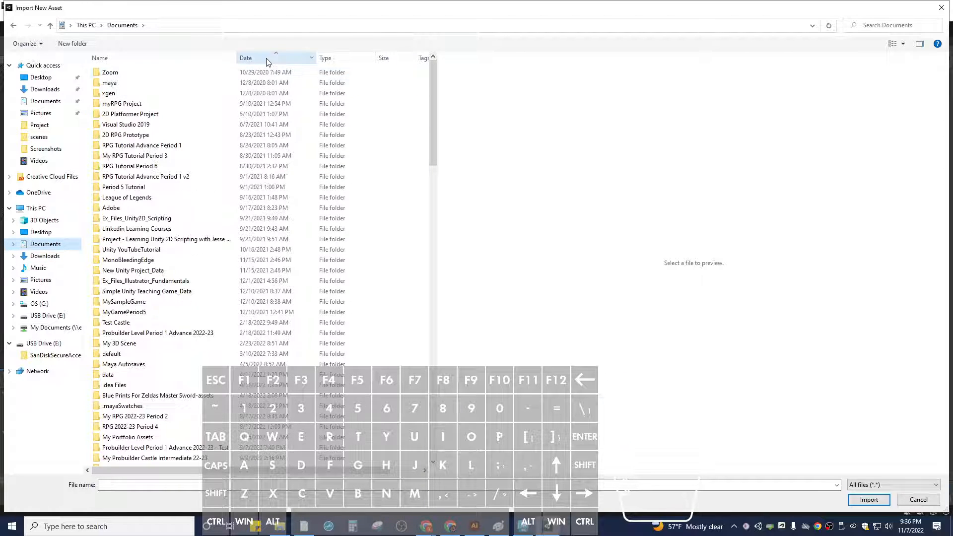
{"action": "left_click", "coordinate": [268, 59]}
{"action": "scroll", "coordinate": [149, 211], "scroll_direction": "down", "scroll_amount": 4}
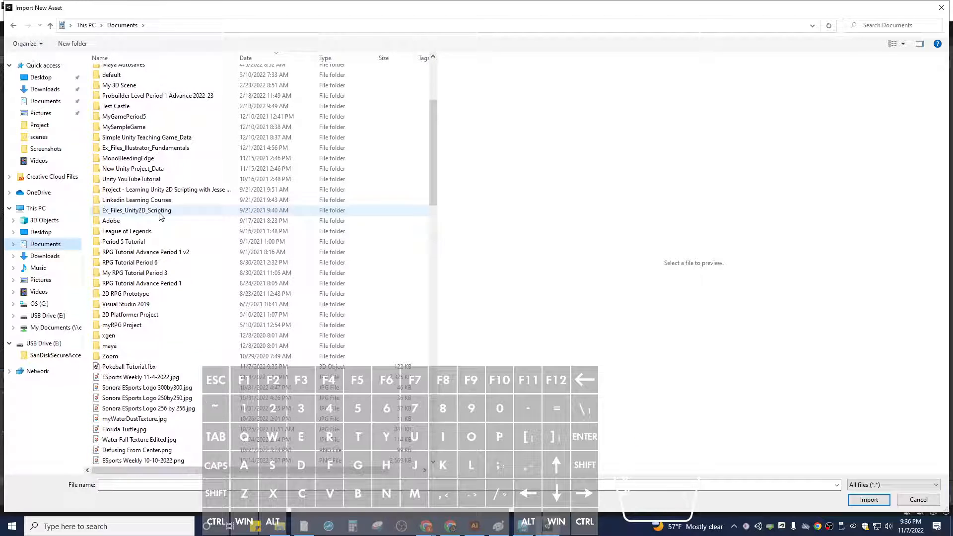
{"action": "double_click", "coordinate": [128, 367]}
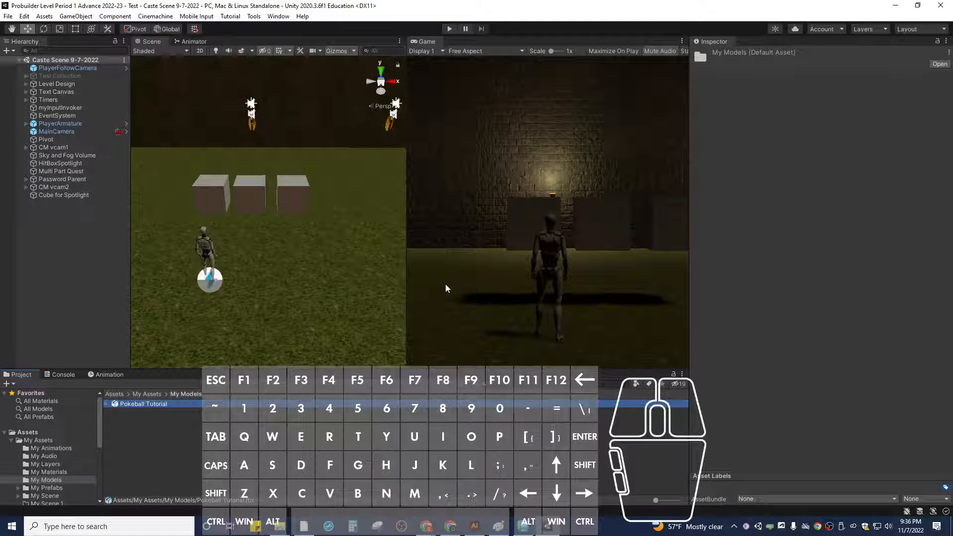
- Place the Pokeball Tutorial model in the scene near the three cubes and scale it uniformly to about 12.16
{"action": "scroll", "coordinate": [294, 258], "scroll_direction": "down", "scroll_amount": 1}
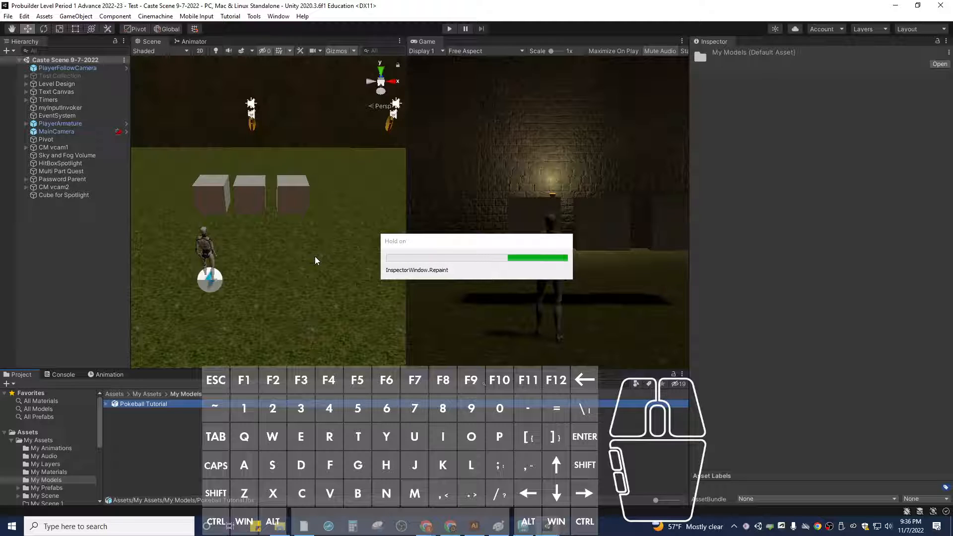
{"action": "scroll", "coordinate": [315, 256], "scroll_direction": "down", "scroll_amount": 15}
{"action": "scroll", "coordinate": [321, 257], "scroll_direction": "down", "scroll_amount": 2}
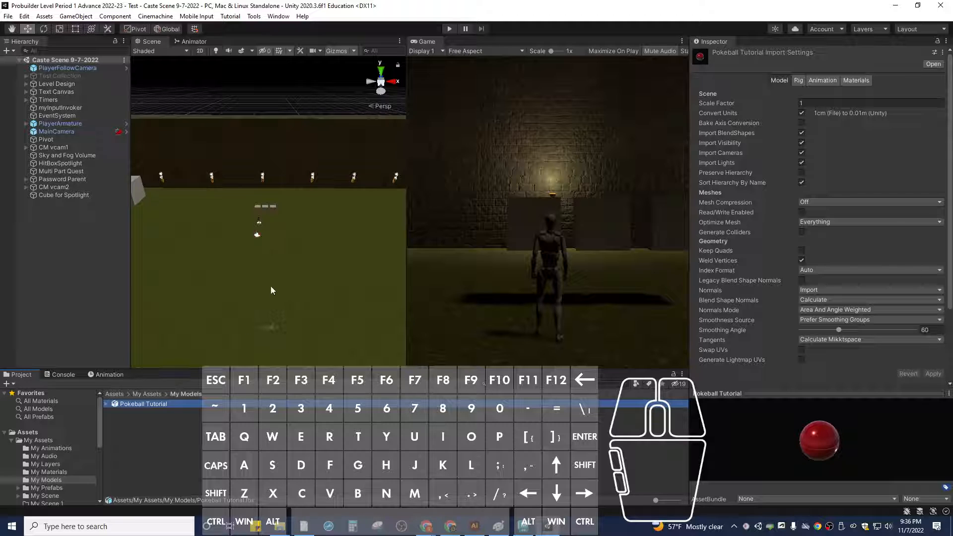
{"action": "scroll", "coordinate": [271, 290], "scroll_direction": "up", "scroll_amount": 6}
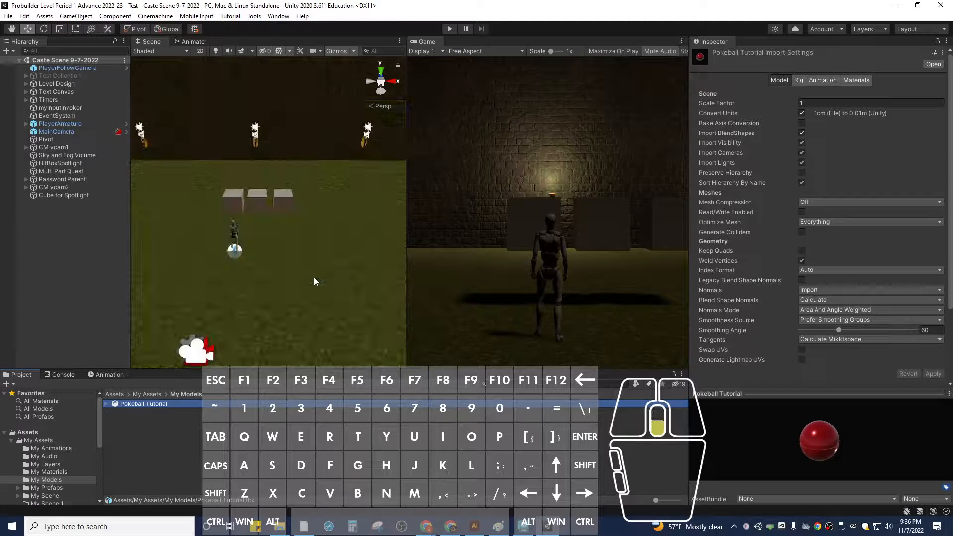
{"action": "left_click_drag", "start_coordinate": [153, 407], "coordinate": [739, 400]}
{"action": "key", "text": "r"}
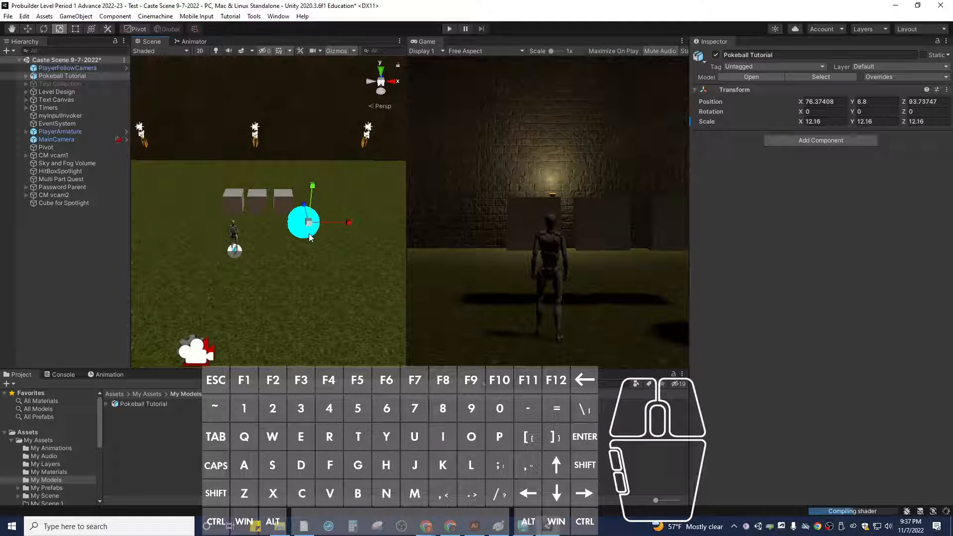
- Move the Poke Ball away from the cubes to about X 77.78, Y 7.75, Z 92.32
{"action": "key", "text": "w"}
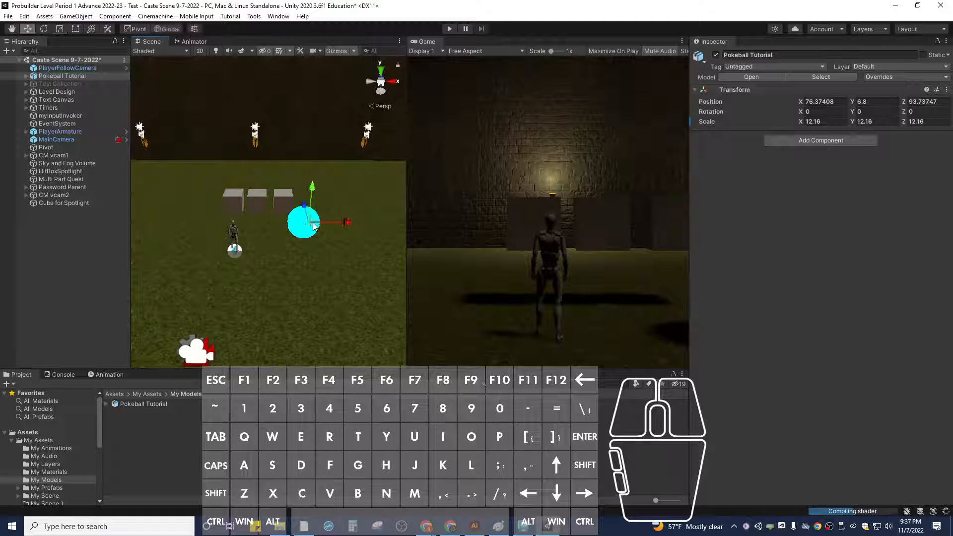
{"action": "left_click_drag", "start_coordinate": [349, 223], "coordinate": [375, 228]}
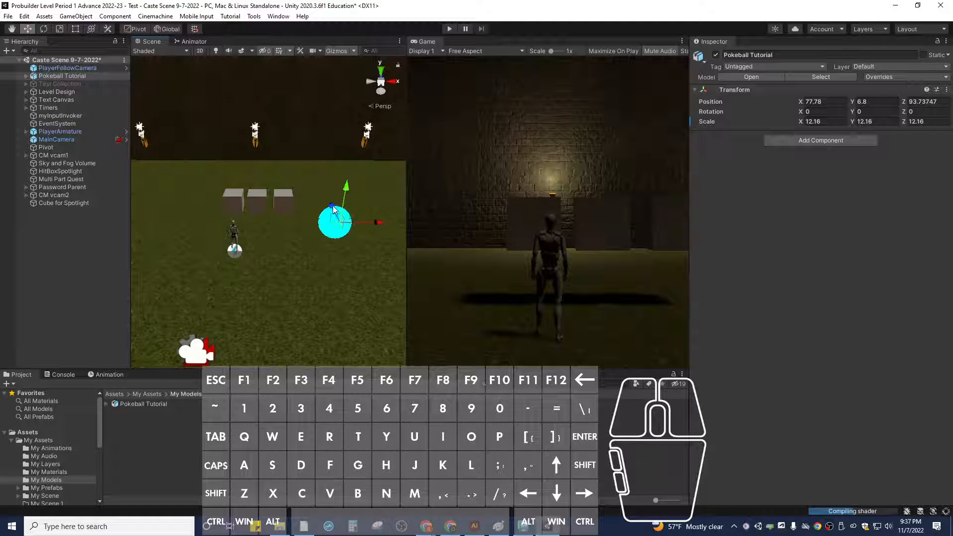
{"action": "left_click_drag", "start_coordinate": [333, 207], "coordinate": [362, 188]}
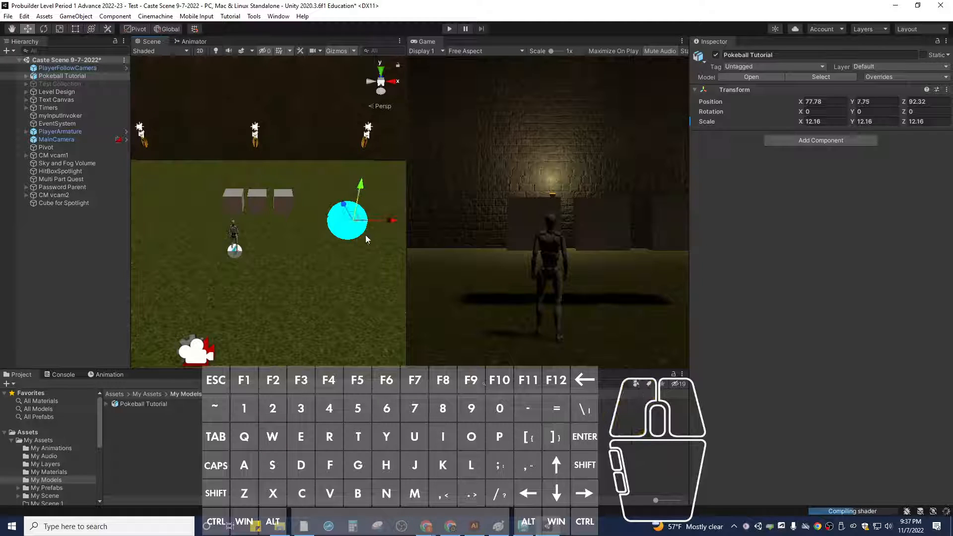
- Examine the Pokeball Tutorial asset's preview from the front and the placed Poke Ball in the scene from several angles
{"action": "left_click", "coordinate": [166, 403]}
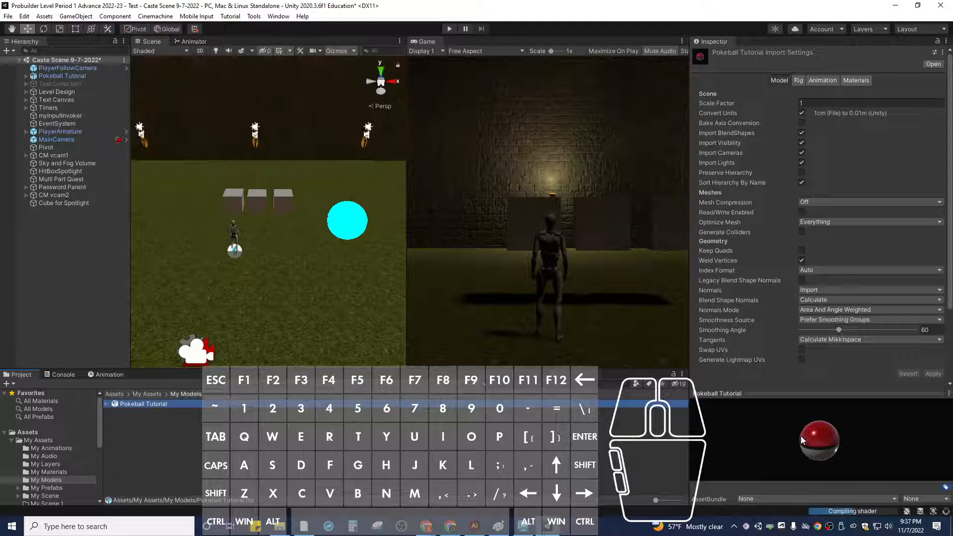
{"action": "scroll", "coordinate": [803, 440], "scroll_direction": "up", "scroll_amount": 2}
{"action": "left_click", "coordinate": [162, 403]}
{"action": "left_click_drag", "start_coordinate": [827, 444], "coordinate": [851, 451], "text": "alt"}
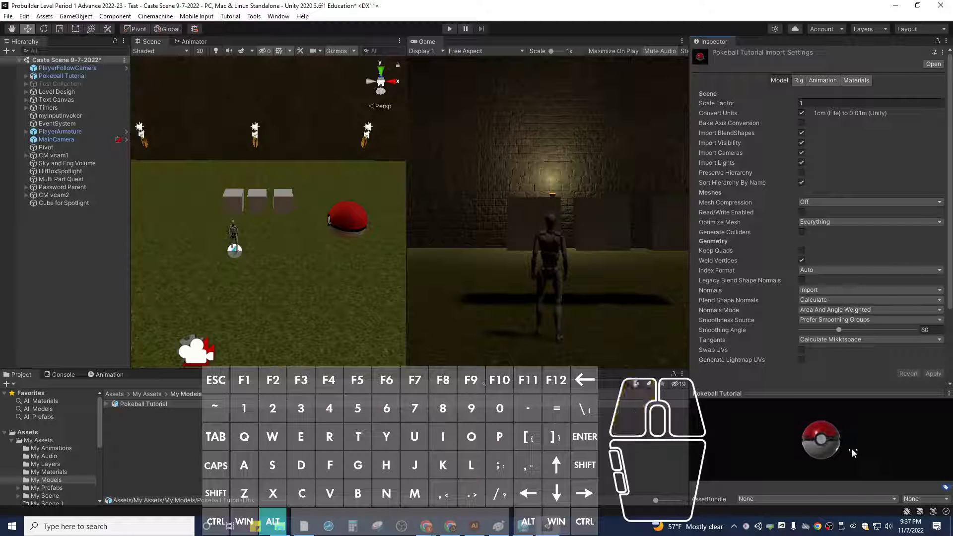
{"action": "left_click", "coordinate": [365, 226]}
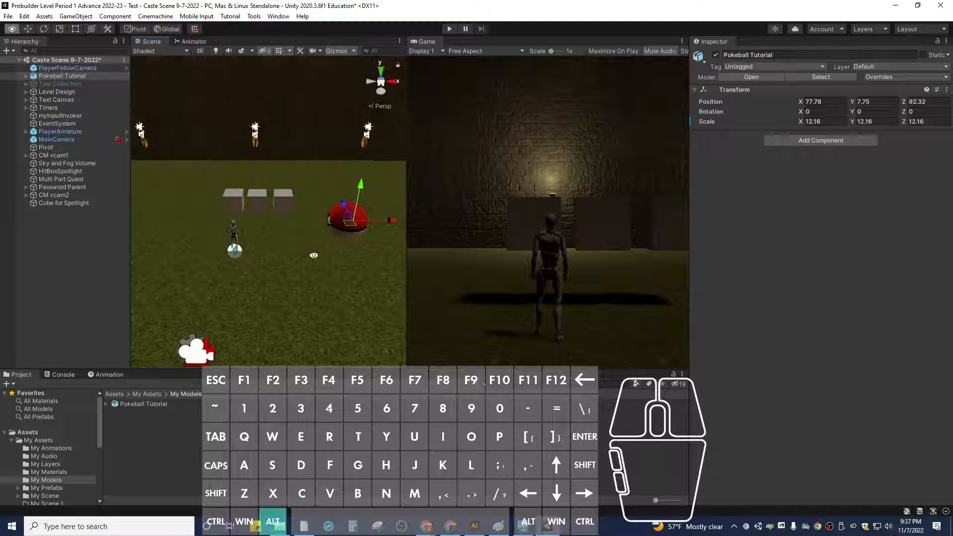
{"action": "mouse_move", "coordinate": [314, 256]}
{"action": "left_mouse_down", "text": "alt"}
{"action": "mouse_move", "coordinate": [378, 257]}
{"action": "mouse_move", "coordinate": [315, 246]}
{"action": "left_mouse_up", "text": "alt"}
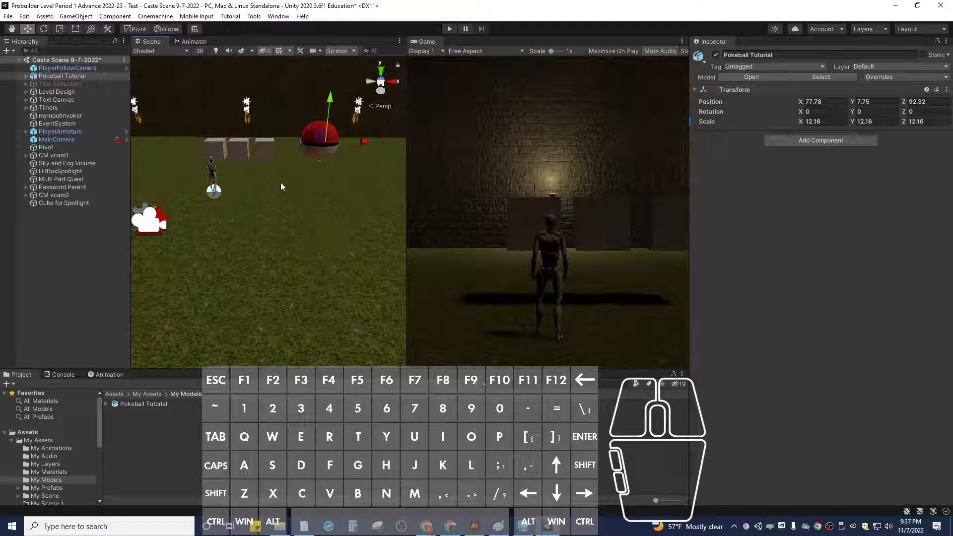
{"action": "key", "text": "f"}
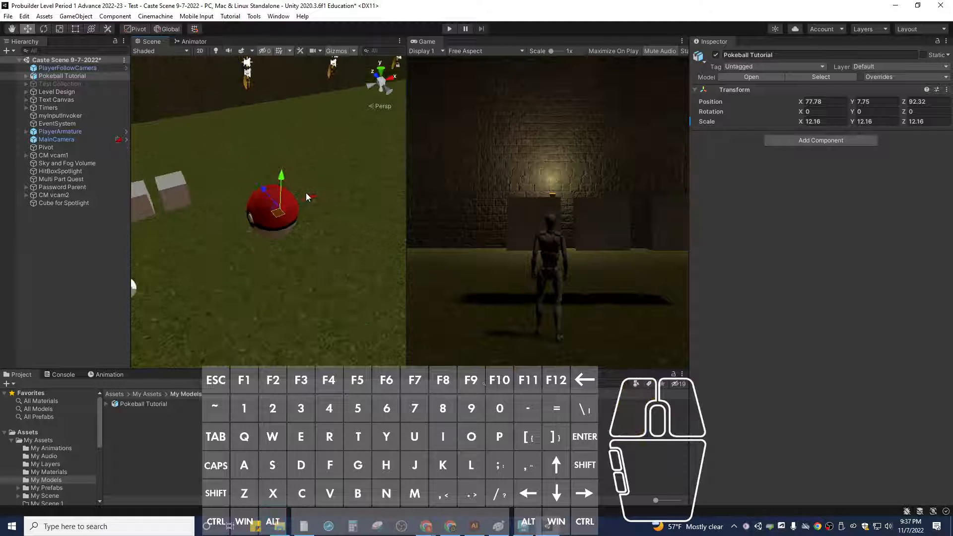
{"action": "scroll", "coordinate": [306, 195], "scroll_direction": "up", "scroll_amount": 2}
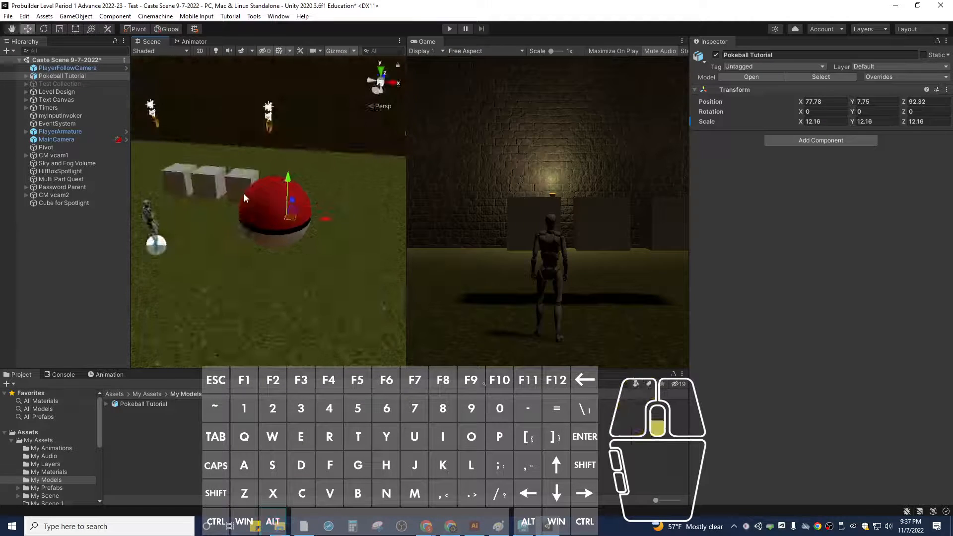
{"action": "scroll", "coordinate": [243, 194], "scroll_direction": "down", "scroll_amount": 1}
{"action": "scroll", "coordinate": [243, 194], "scroll_direction": "up", "scroll_amount": 3}
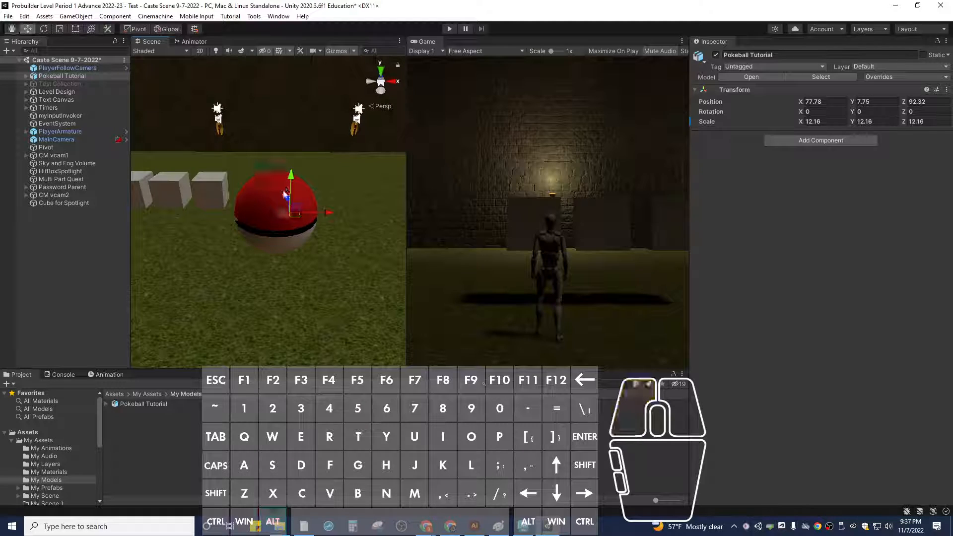